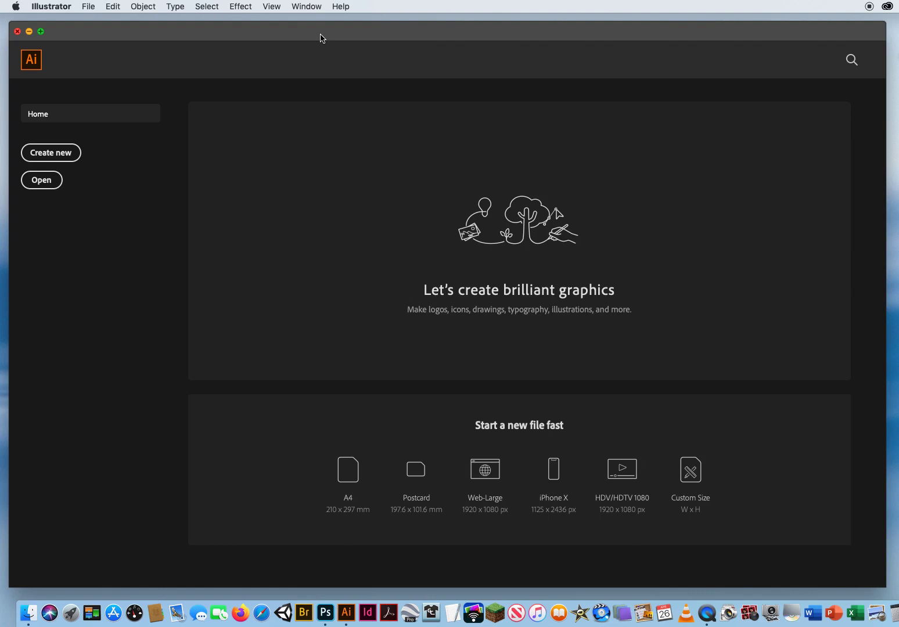
Open Illustrator Patterns.ai from the 11.0 Working With Patterns folder inside the Chapter 11 Ai Demos folder.
{"action": "left_click", "coordinate": [96, 7]}
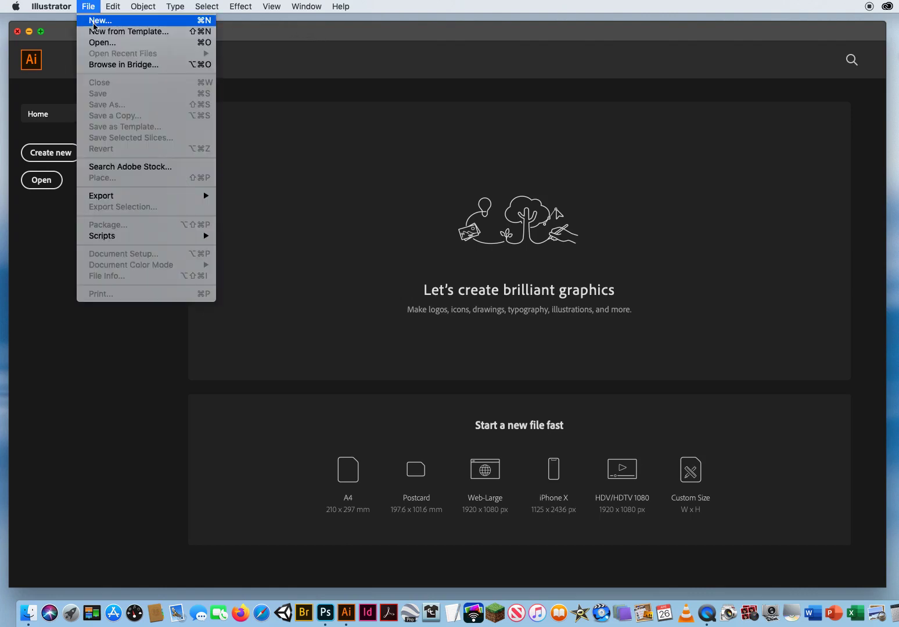
{"action": "left_click", "coordinate": [95, 43]}
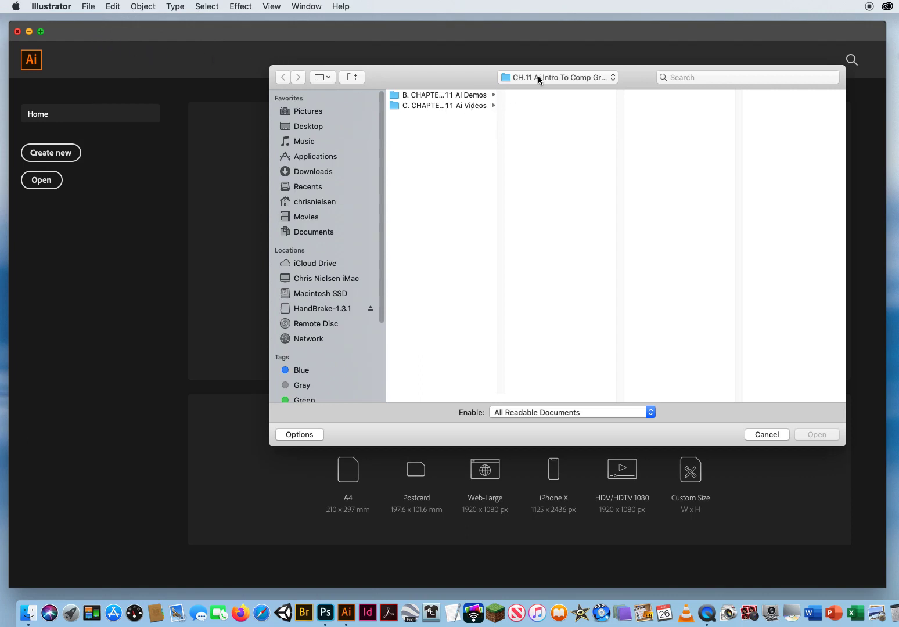
{"action": "left_click", "coordinate": [439, 94]}
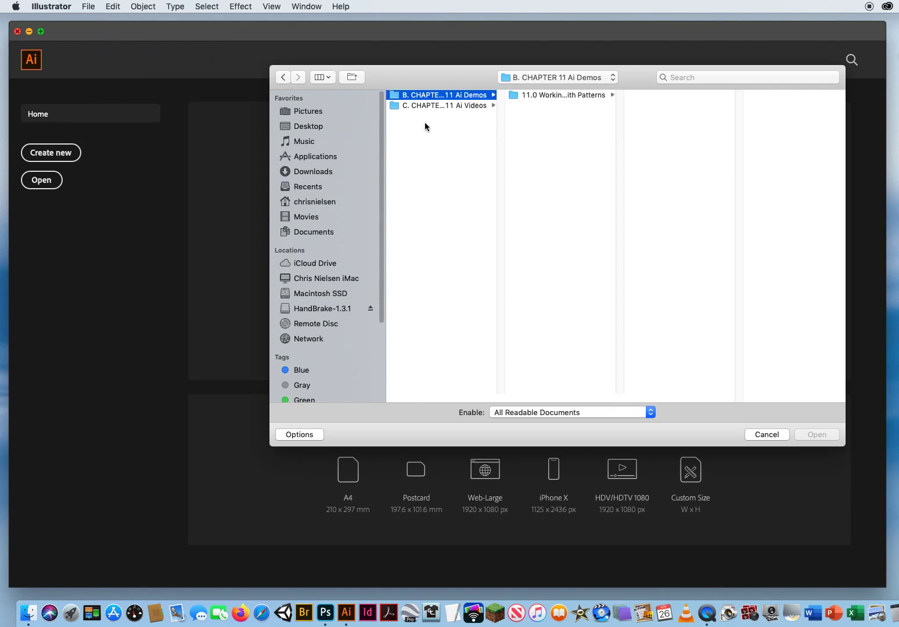
{"action": "left_click", "coordinate": [558, 94]}
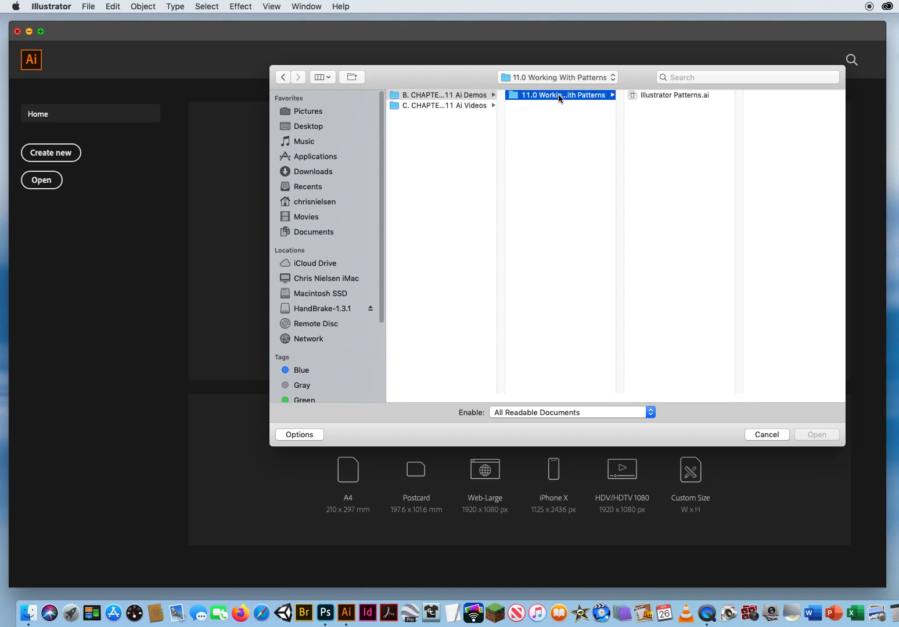
{"action": "left_click", "coordinate": [670, 96]}
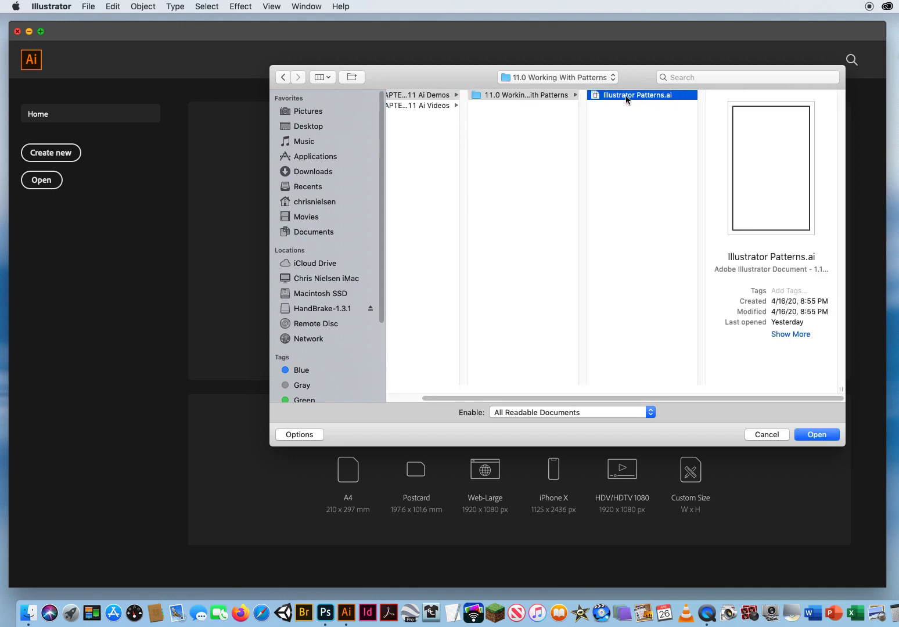
{"action": "left_click", "coordinate": [812, 436]}
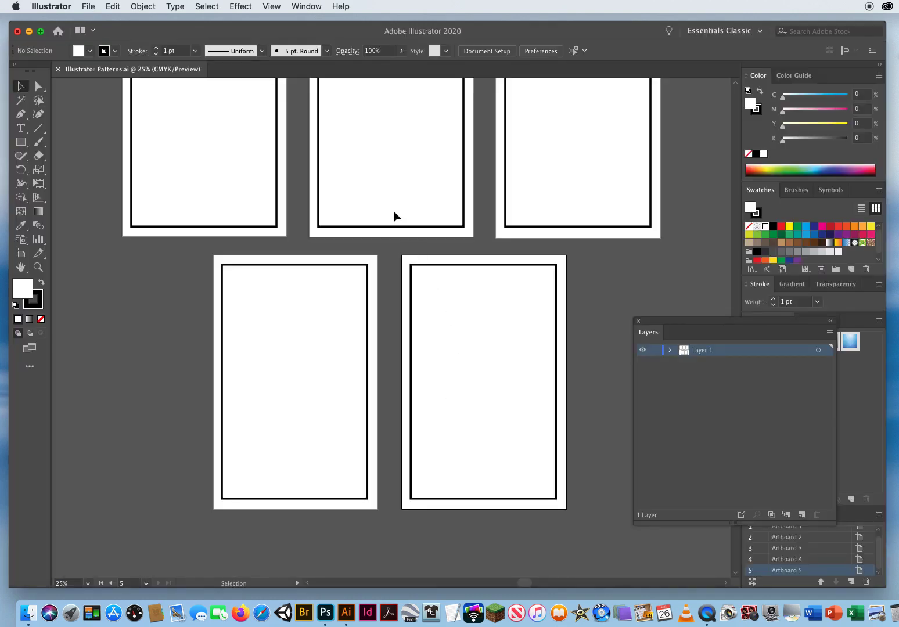
Close the floating Layers panel to clear the view of the artboards.
{"action": "left_click_drag", "start_coordinate": [367, 153], "coordinate": [365, 246]}
{"action": "left_click_drag", "start_coordinate": [667, 328], "coordinate": [703, 348]}
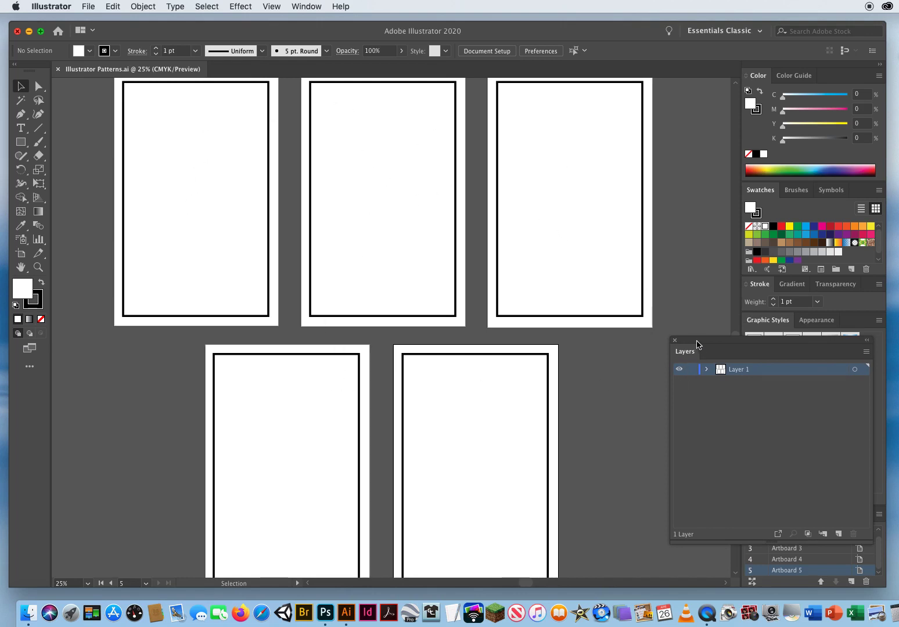
{"action": "left_click_drag", "start_coordinate": [697, 340], "coordinate": [520, 139]}
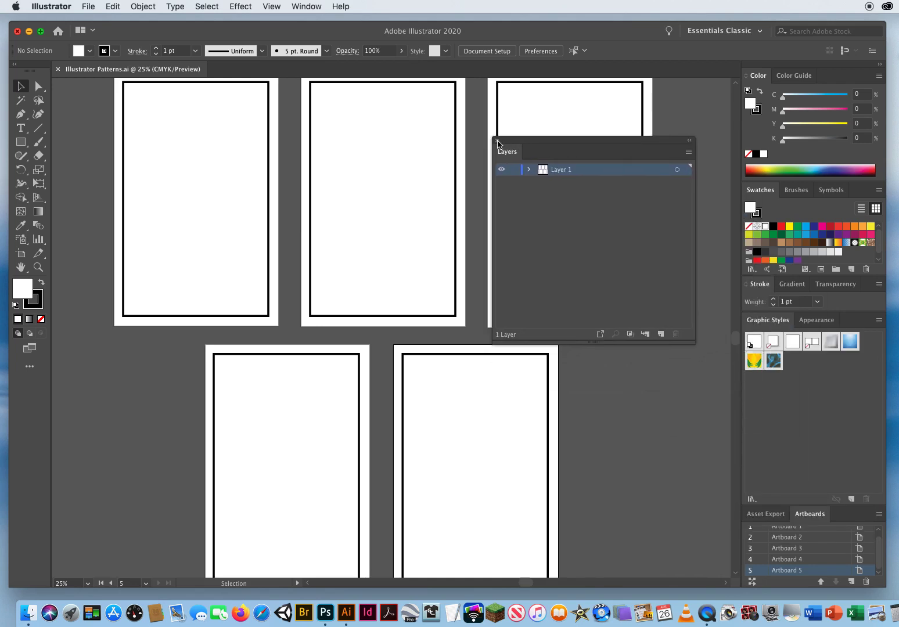
{"action": "left_click", "coordinate": [497, 141]}
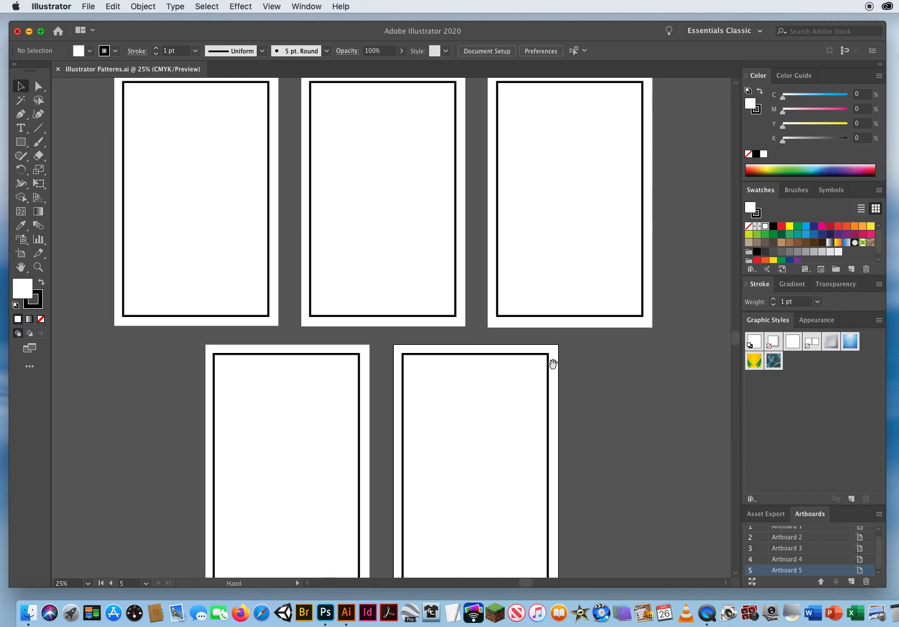
Detach the Swatches panel from the dock, enlarge it and place it over the canvas.
{"action": "scroll", "coordinate": [551, 362], "scroll_direction": "right", "scroll_amount": 2}
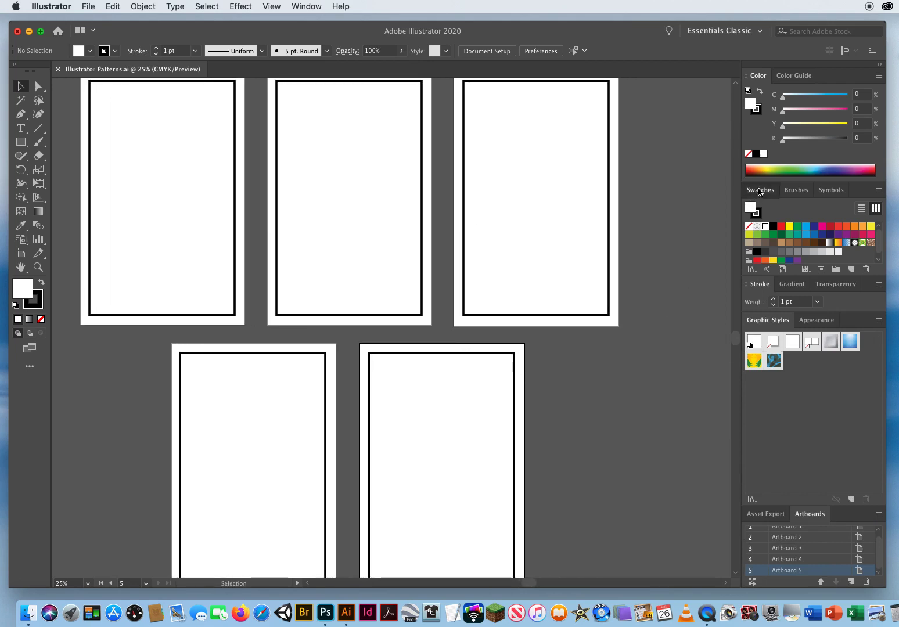
{"action": "mouse_move", "coordinate": [760, 189]}
{"action": "left_mouse_down"}
{"action": "mouse_move", "coordinate": [664, 151]}
{"action": "mouse_move", "coordinate": [509, 168]}
{"action": "mouse_move", "coordinate": [566, 141]}
{"action": "mouse_move", "coordinate": [564, 131]}
{"action": "left_mouse_up"}
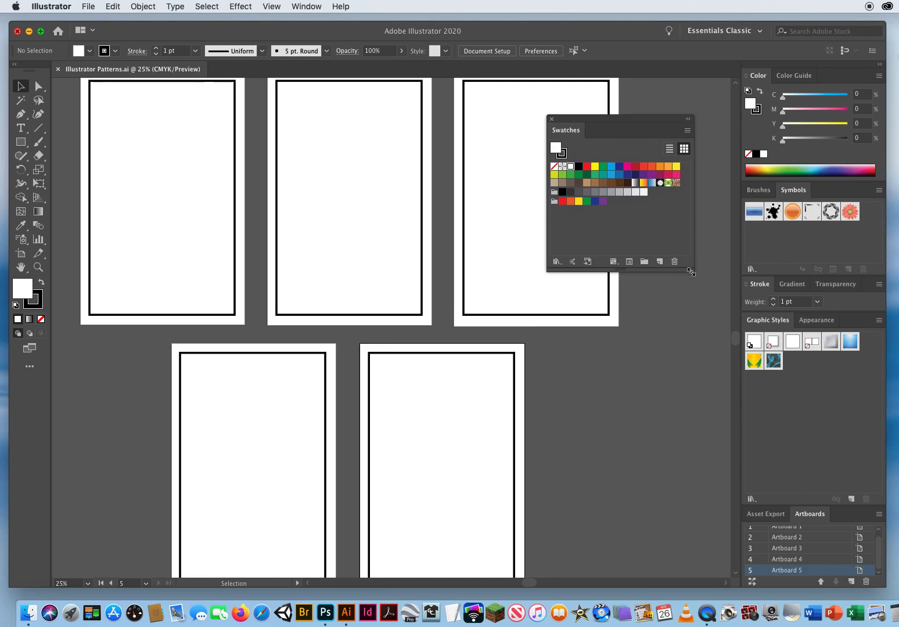
{"action": "left_click_drag", "start_coordinate": [691, 271], "coordinate": [698, 300]}
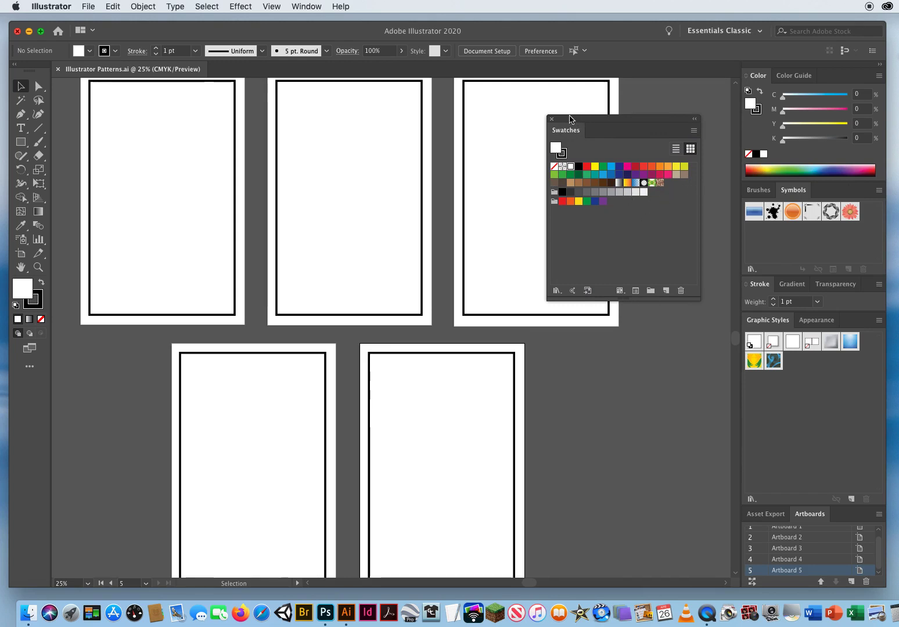
{"action": "left_click_drag", "start_coordinate": [570, 128], "coordinate": [584, 244]}
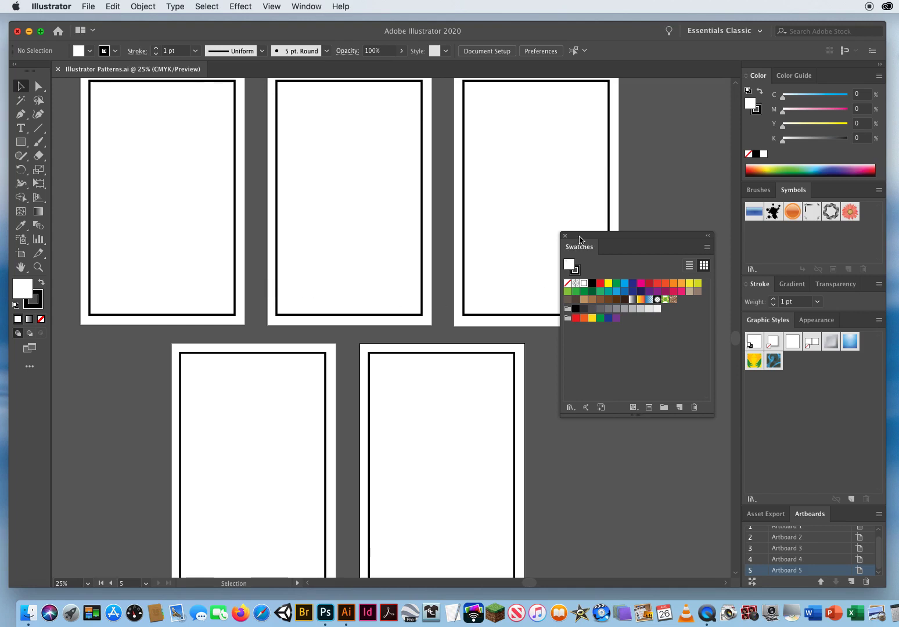
{"action": "left_click_drag", "start_coordinate": [579, 237], "coordinate": [566, 221]}
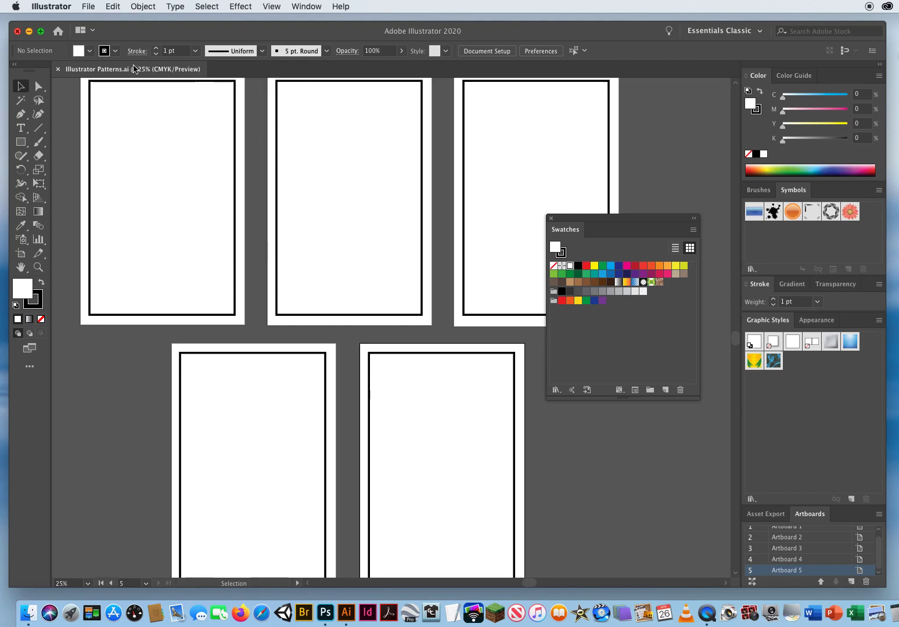
Create a new print document from the Tabloid preset with units in inches, 11 x 17 in portrait.
{"action": "left_click", "coordinate": [88, 7]}
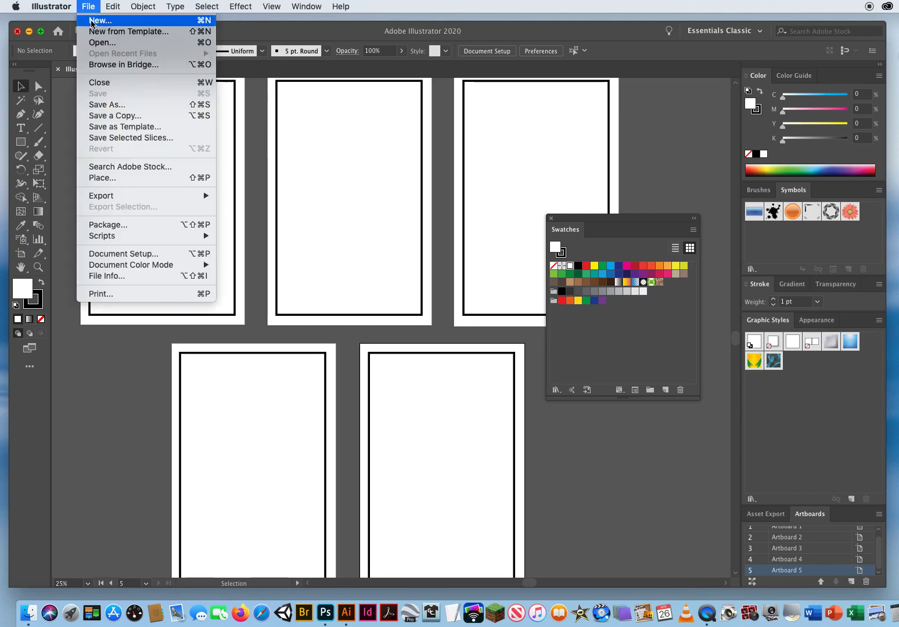
{"action": "left_click", "coordinate": [99, 21]}
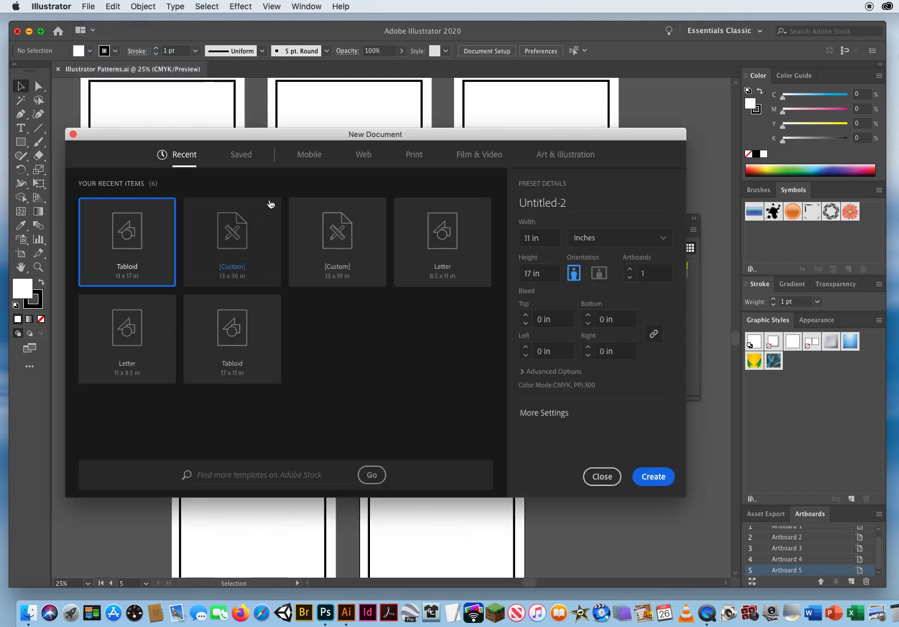
{"action": "left_click", "coordinate": [417, 154]}
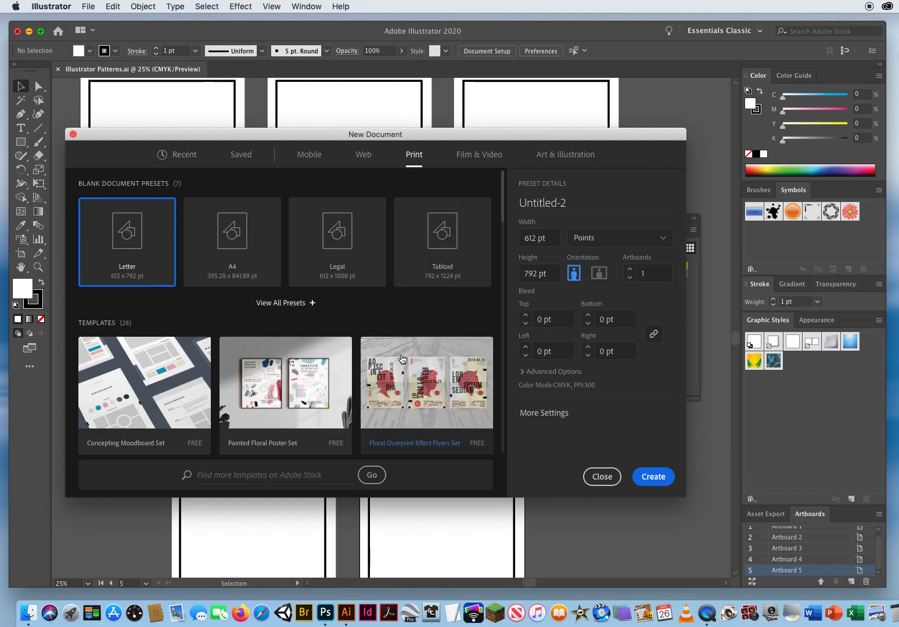
{"action": "left_click", "coordinate": [442, 241]}
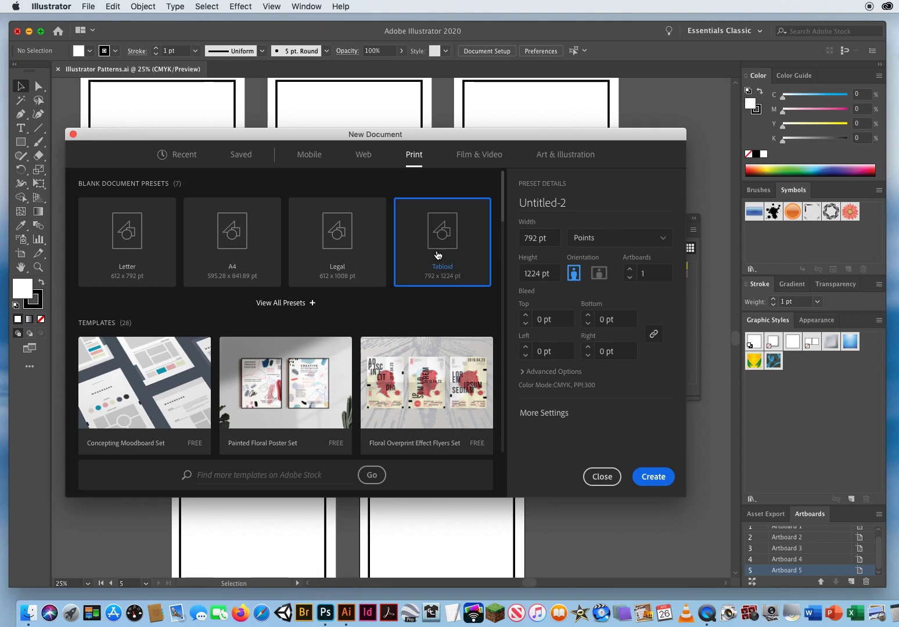
{"action": "left_click", "coordinate": [612, 239]}
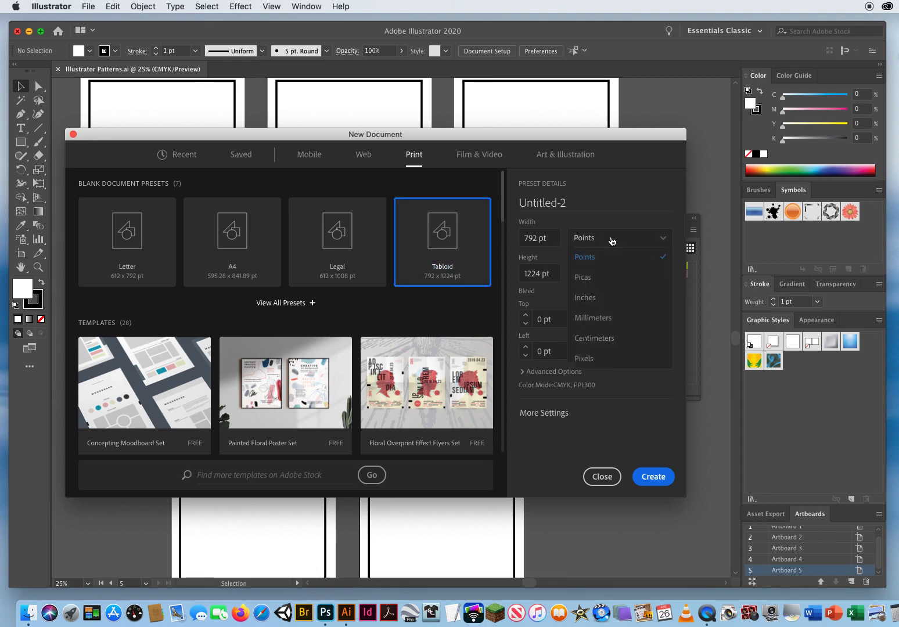
{"action": "left_click", "coordinate": [594, 298]}
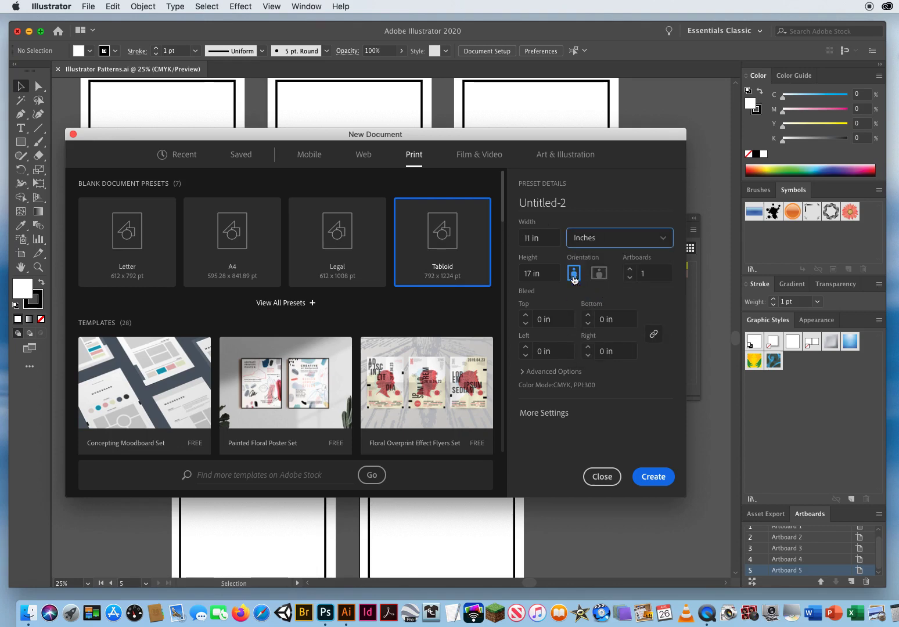
{"action": "left_click", "coordinate": [651, 476]}
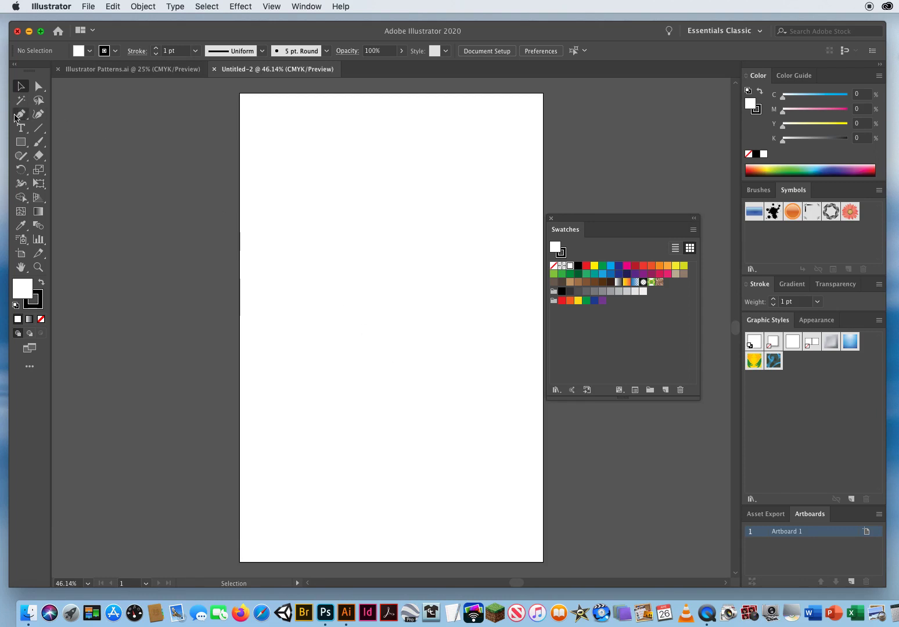
Draw a large rectangle just inside the artboard's edges, leaving an even margin all around.
{"action": "left_click", "coordinate": [21, 142]}
{"action": "left_click_drag", "start_coordinate": [252, 107], "coordinate": [525, 544]}
{"action": "left_click", "coordinate": [20, 86]}
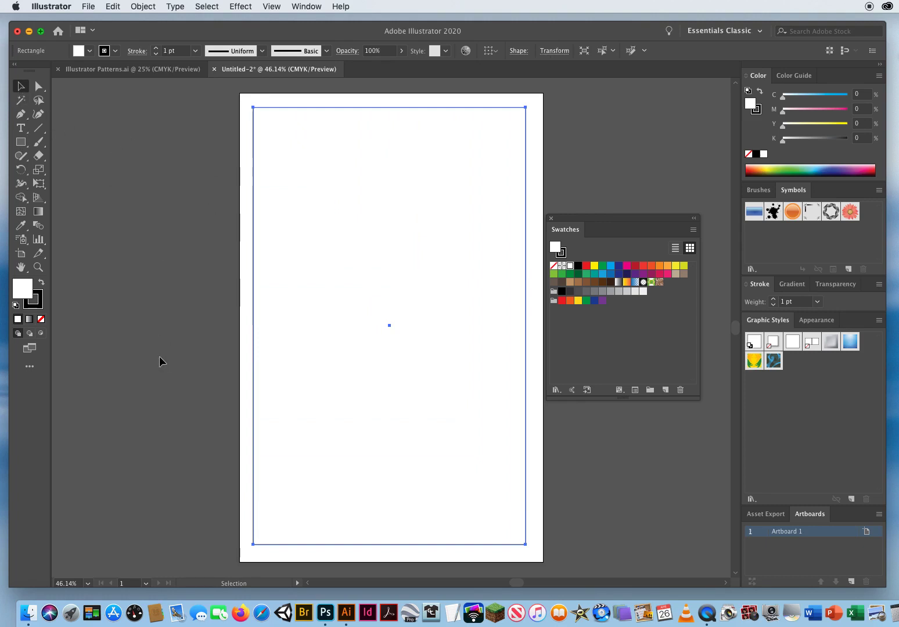
Set the rectangle's stroke weight to 10 pt and deselect it.
{"action": "left_click", "coordinate": [156, 48]}
{"action": "left_click", "coordinate": [156, 48]}
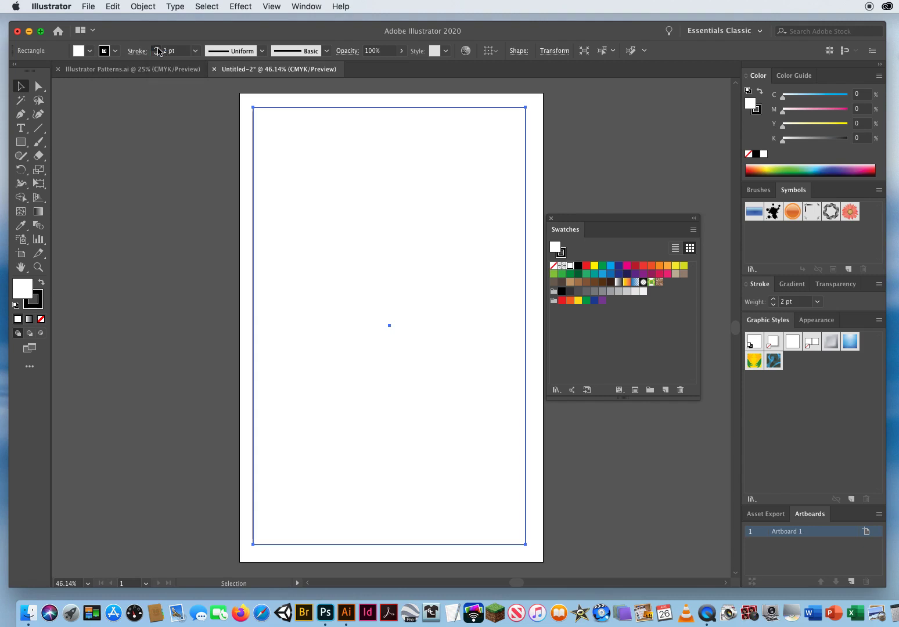
{"action": "left_click", "coordinate": [156, 48]}
{"action": "left_click", "coordinate": [155, 49]}
{"action": "left_click", "coordinate": [156, 49]}
{"action": "left_click", "coordinate": [155, 48]}
{"action": "left_click", "coordinate": [156, 48]}
{"action": "left_click", "coordinate": [155, 48]}
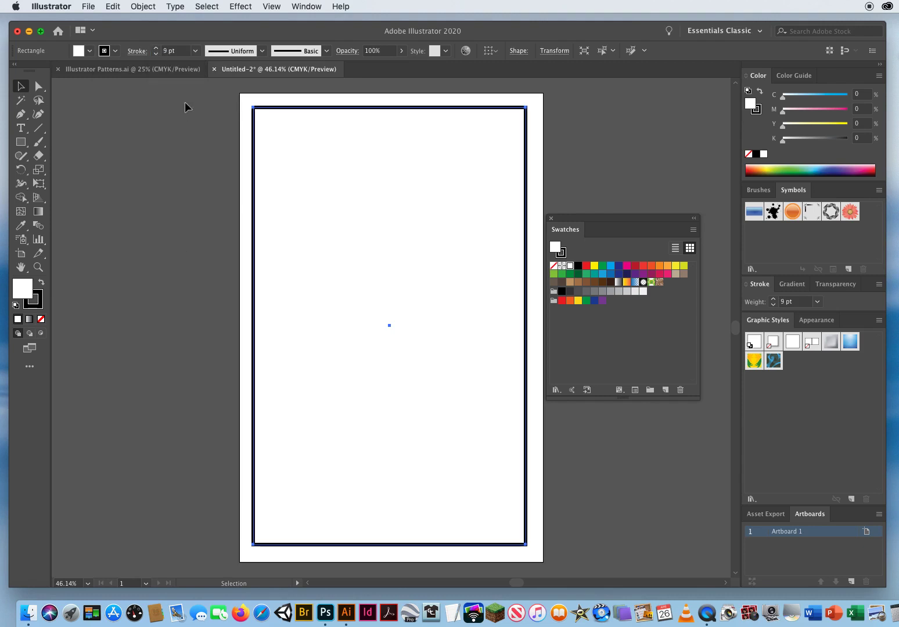
{"action": "left_click", "coordinate": [155, 50]}
{"action": "left_click", "coordinate": [169, 214]}
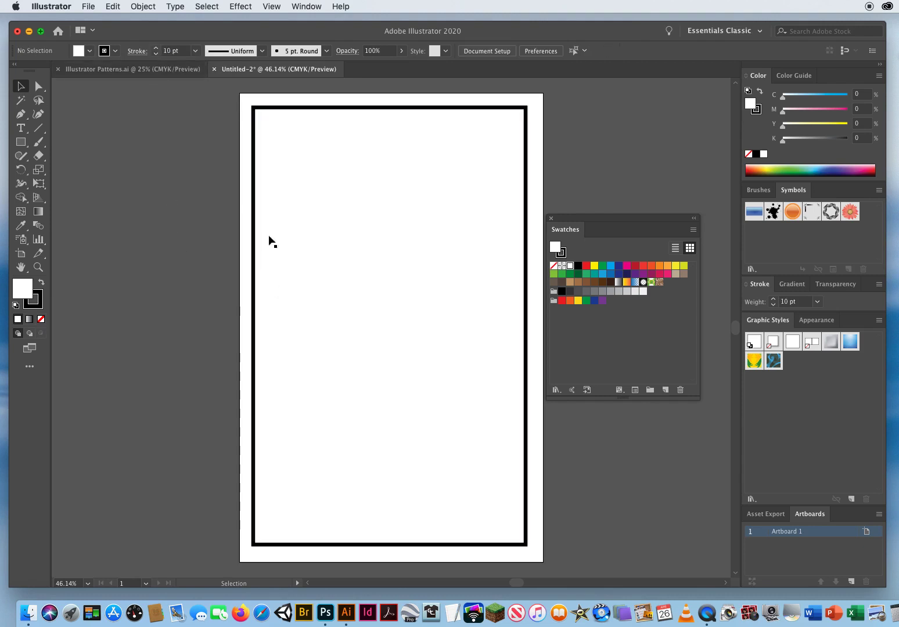
Select the bordered rectangle and move the floating Swatches panel clear of the artboard.
{"action": "left_click", "coordinate": [350, 391]}
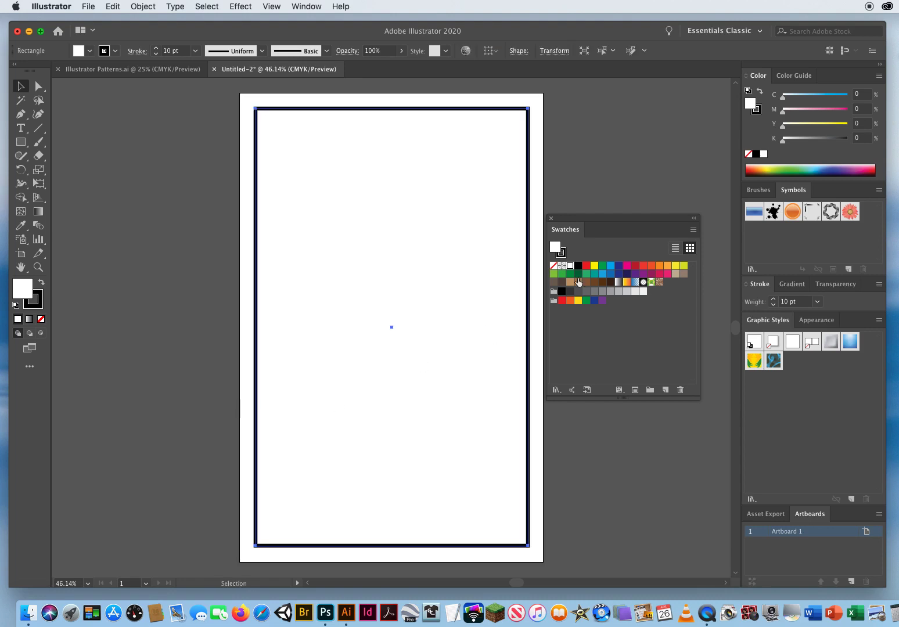
{"action": "left_click_drag", "start_coordinate": [594, 219], "coordinate": [607, 183]}
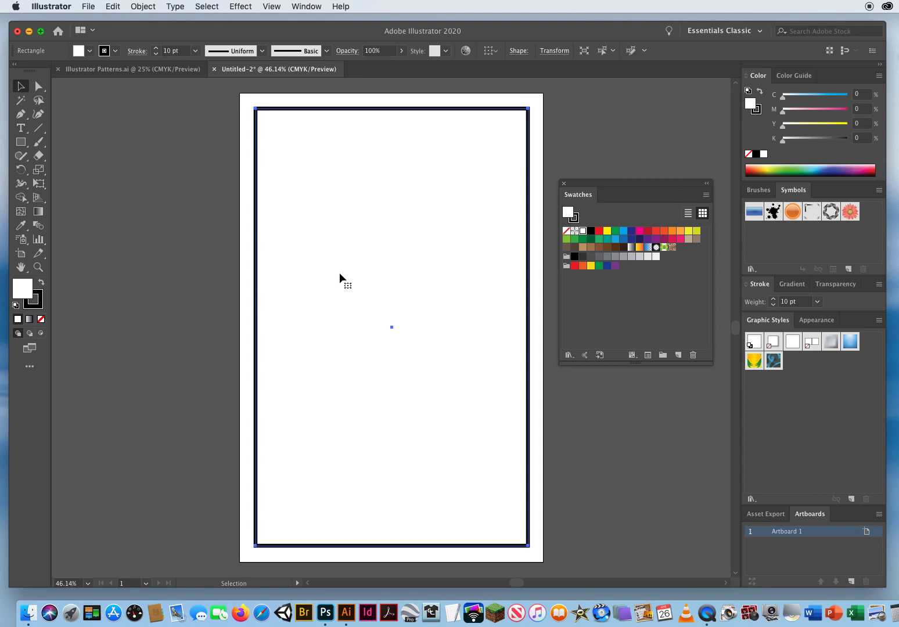
{"action": "key", "text": "space"}
{"action": "left_click_drag", "start_coordinate": [411, 231], "coordinate": [274, 239]}
{"action": "left_click_drag", "start_coordinate": [607, 192], "coordinate": [486, 136]}
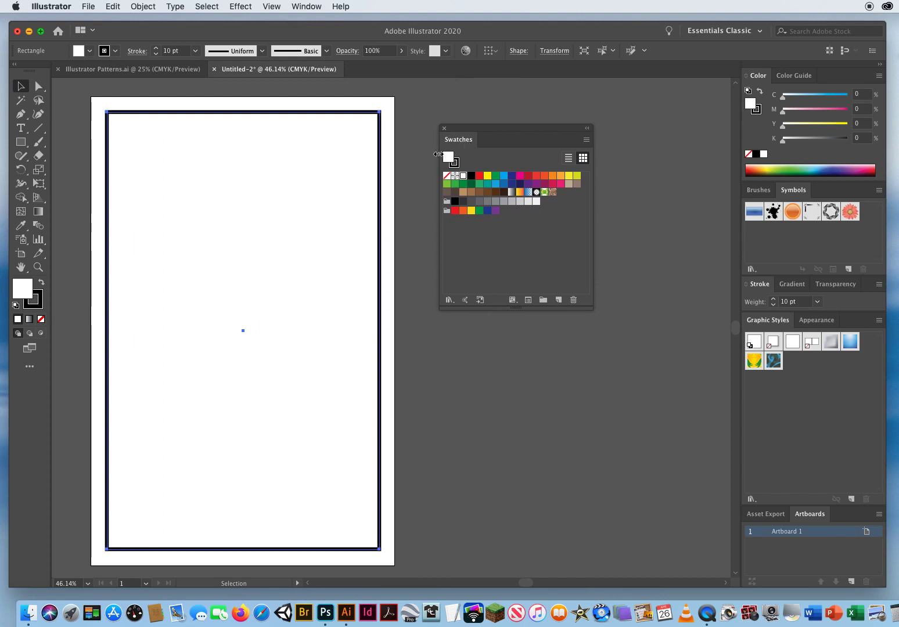
{"action": "left_click_drag", "start_coordinate": [417, 114], "coordinate": [341, 171]}
{"action": "left_click_drag", "start_coordinate": [411, 102], "coordinate": [263, 175]}
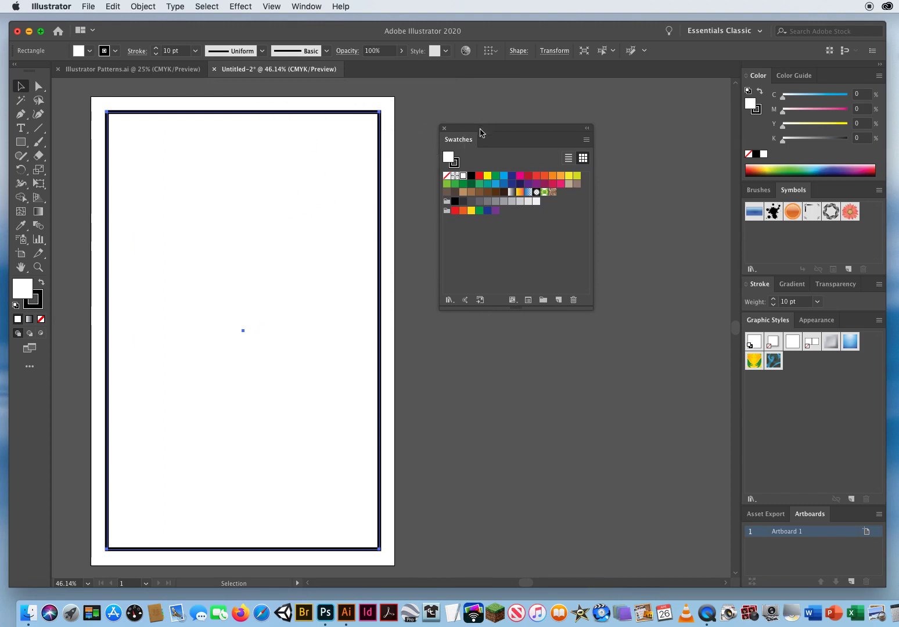
Load the Basic Graphics_Textures pattern library from the swatch libraries.
{"action": "left_click", "coordinate": [449, 300]}
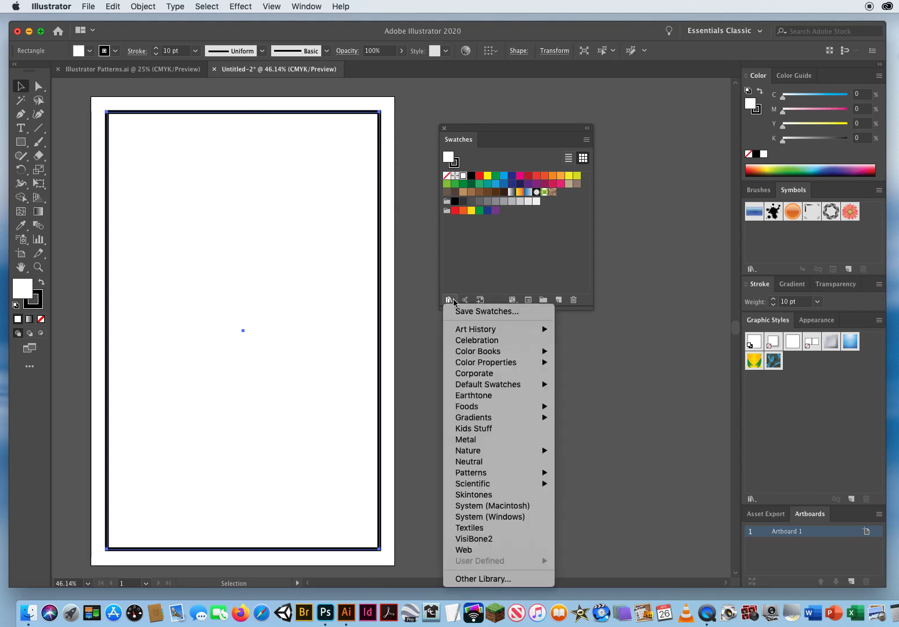
{"action": "mouse_move", "coordinate": [481, 474]}
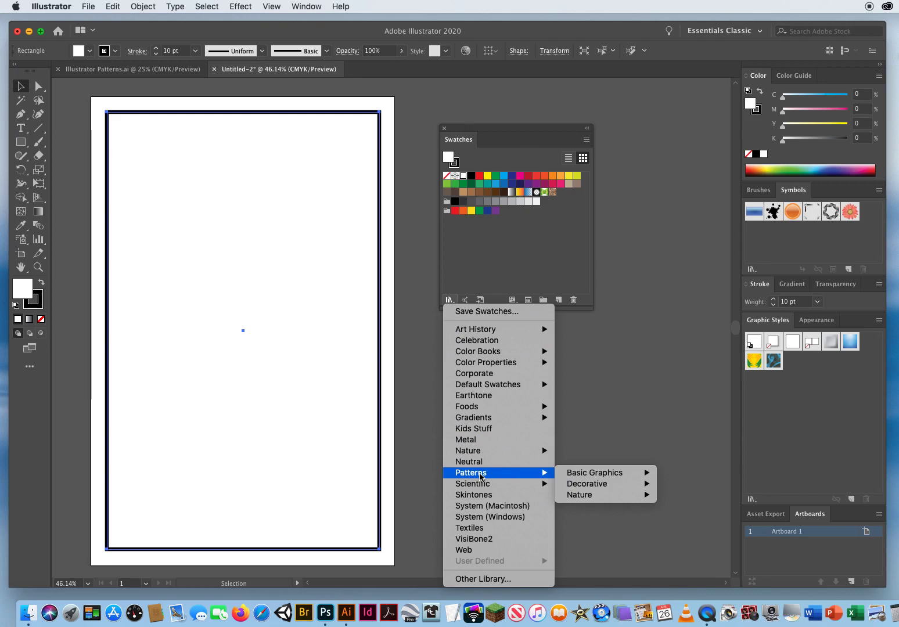
{"action": "mouse_move", "coordinate": [591, 474]}
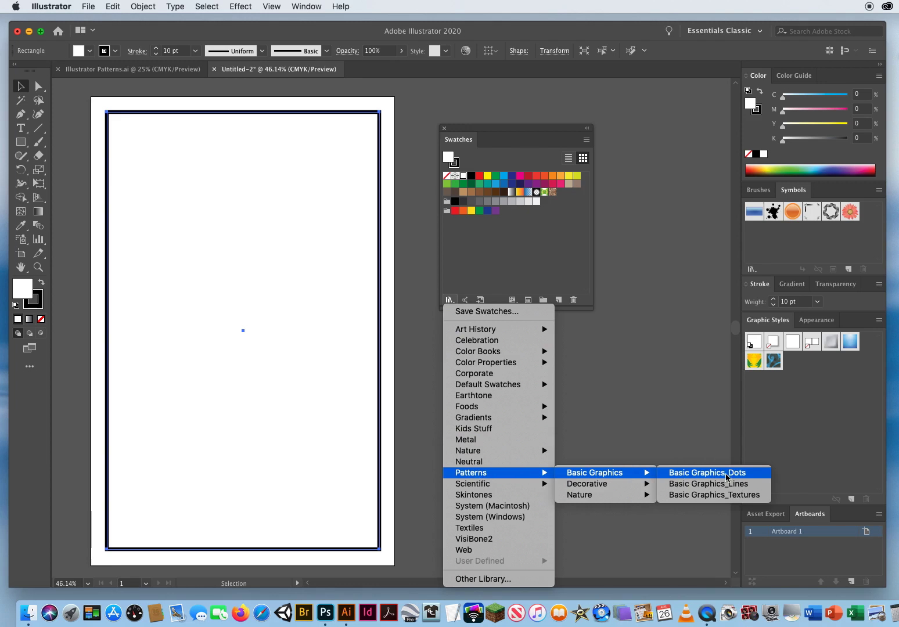
{"action": "left_click", "coordinate": [699, 498]}
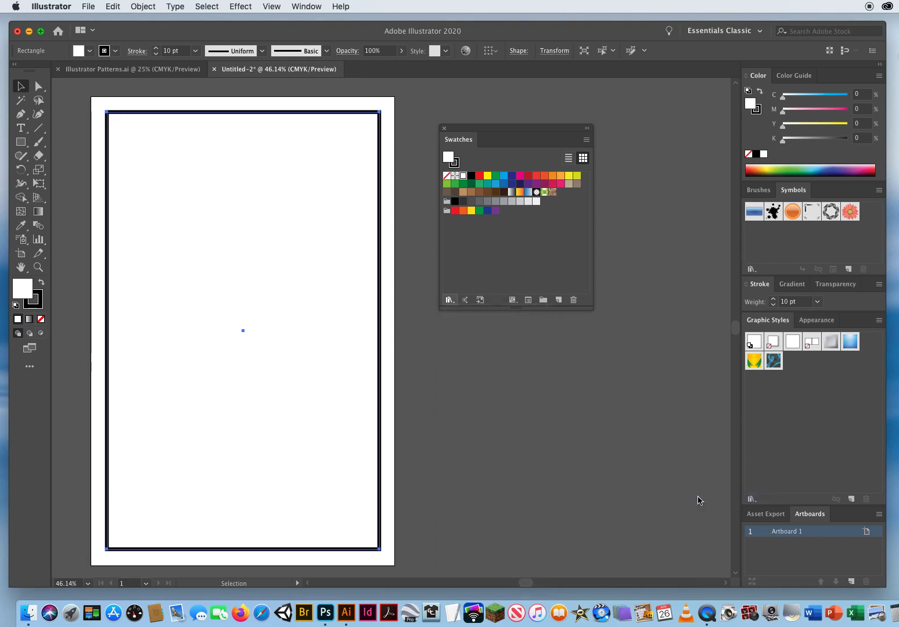
Place the textures library below the swatches, enlarge it, and fill the rectangle with the Bird Feet pattern.
{"action": "left_click_drag", "start_coordinate": [539, 282], "coordinate": [593, 361]}
{"action": "left_click_drag", "start_coordinate": [510, 346], "coordinate": [509, 342]}
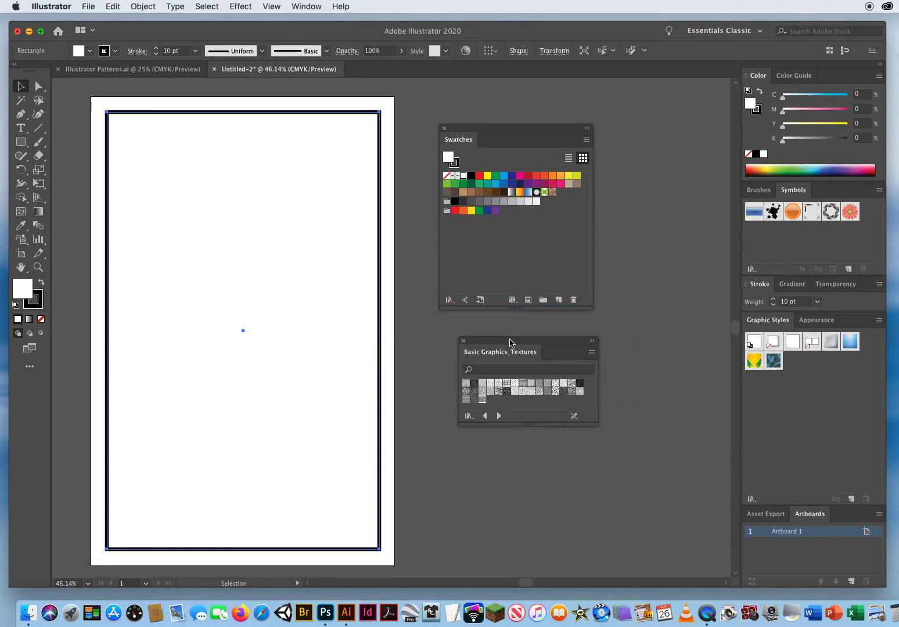
{"action": "left_click_drag", "start_coordinate": [598, 427], "coordinate": [597, 457]}
{"action": "left_click", "coordinate": [465, 383]}
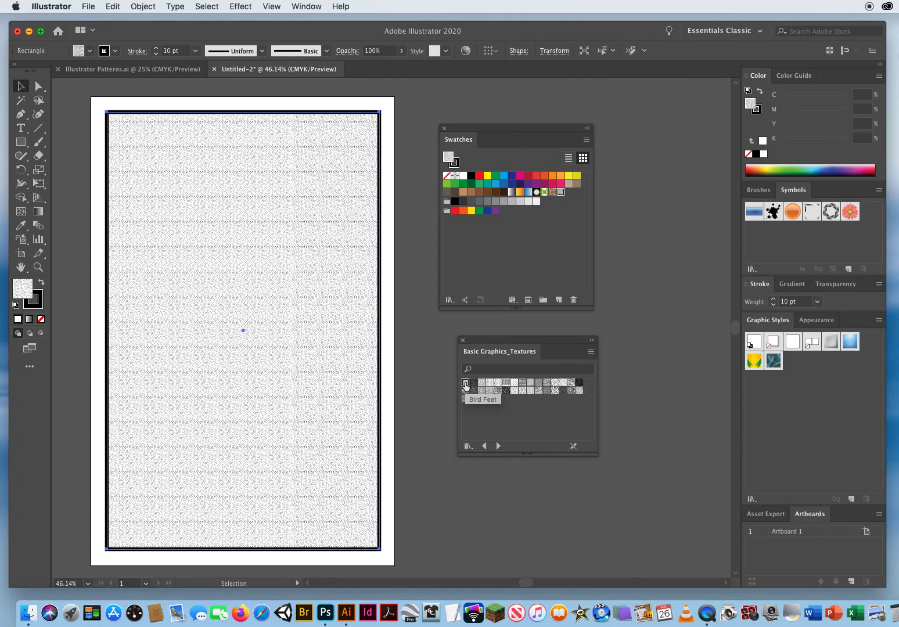
Examine the Bird Feet pattern fill inside the rectangle at 400% magnification.
{"action": "left_click_drag", "start_coordinate": [465, 384], "coordinate": [195, 323]}
{"action": "left_click", "coordinate": [38, 267]}
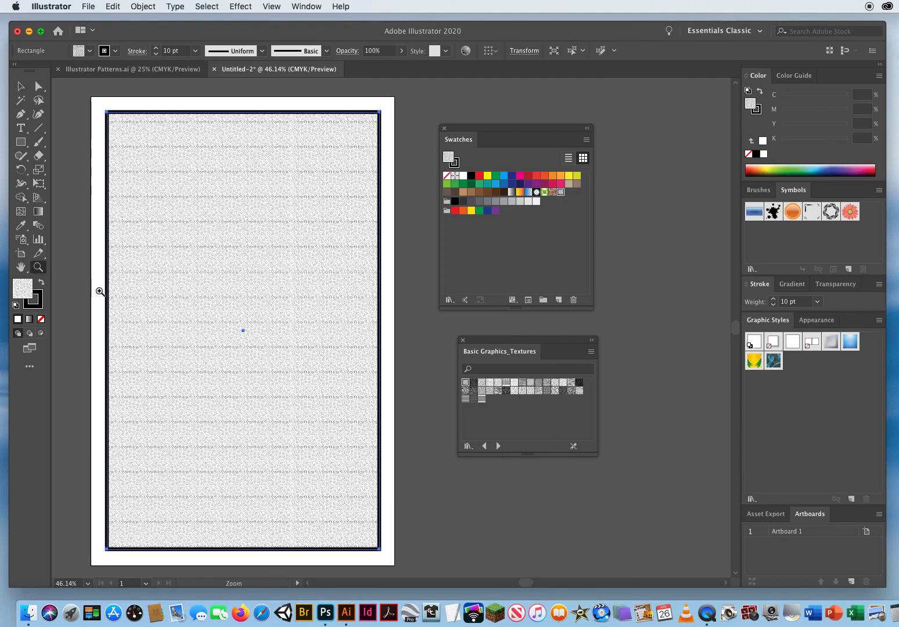
{"action": "left_click", "coordinate": [241, 297]}
{"action": "left_click", "coordinate": [352, 344]}
{"action": "left_click", "coordinate": [359, 340]}
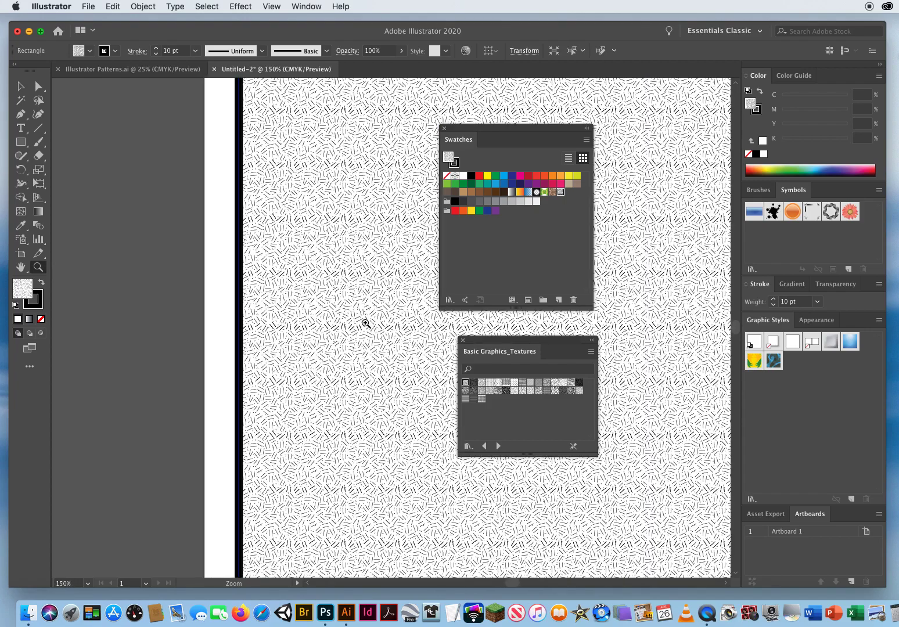
{"action": "left_click", "coordinate": [365, 324]}
{"action": "left_click", "coordinate": [363, 322]}
{"action": "left_click", "coordinate": [361, 321]}
{"action": "left_click", "coordinate": [361, 318]}
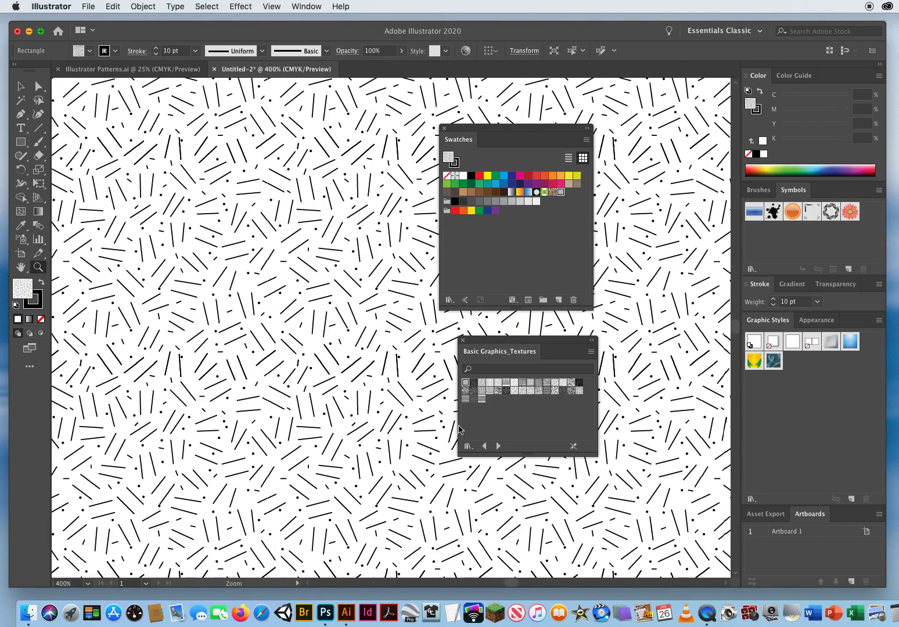
Try texture fills on the rectangle, including the crosshatch, Capsules, Circle Lines and bricks-with-circles patterns.
{"action": "left_click", "coordinate": [473, 383]}
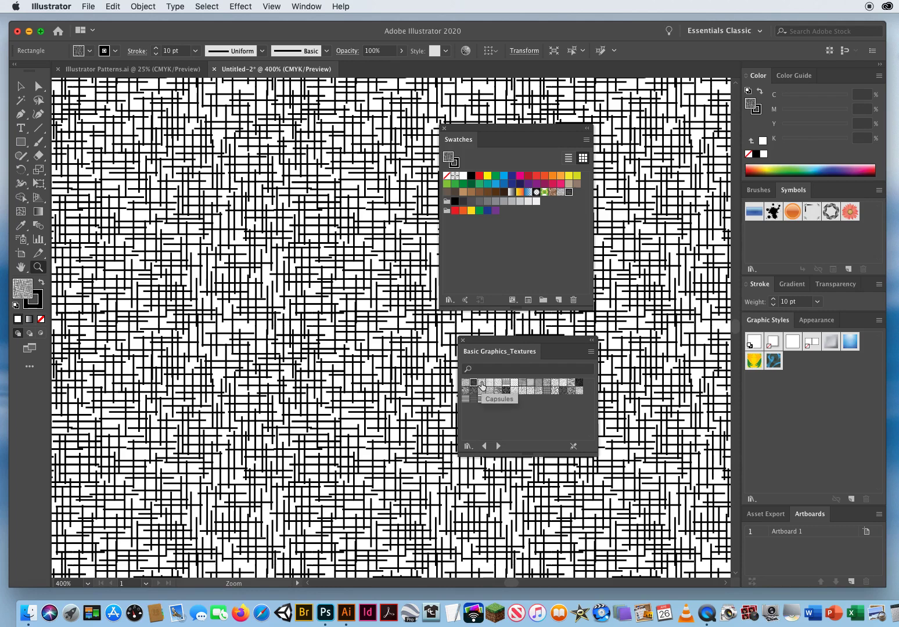
{"action": "left_click", "coordinate": [481, 383]}
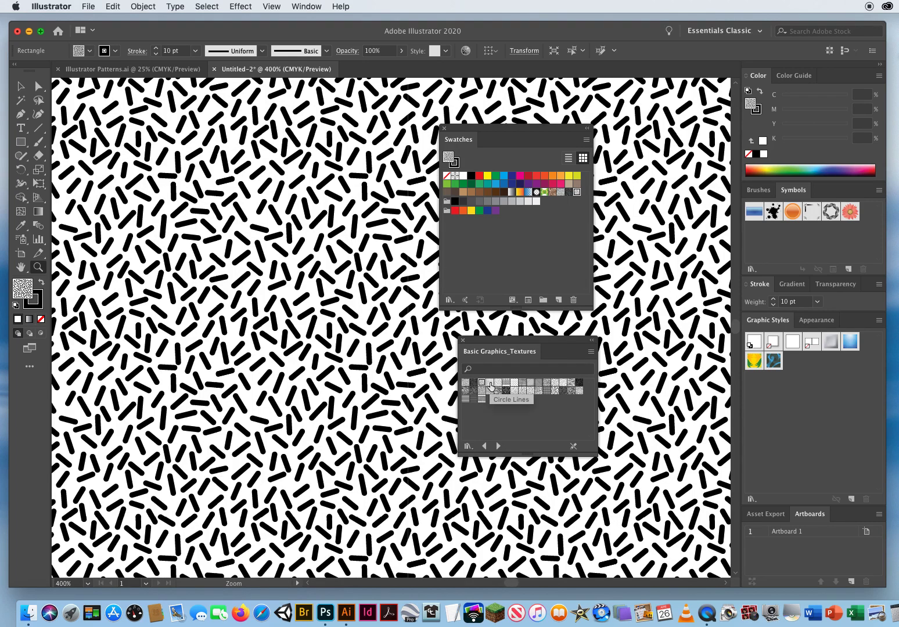
{"action": "left_click", "coordinate": [490, 385]}
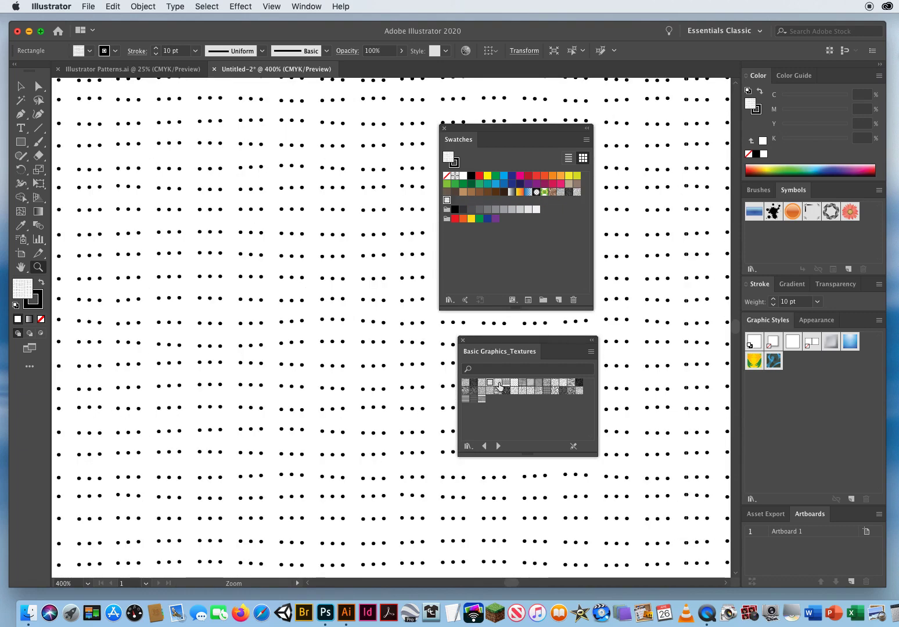
{"action": "left_click", "coordinate": [498, 385]}
{"action": "left_click", "coordinate": [505, 385]}
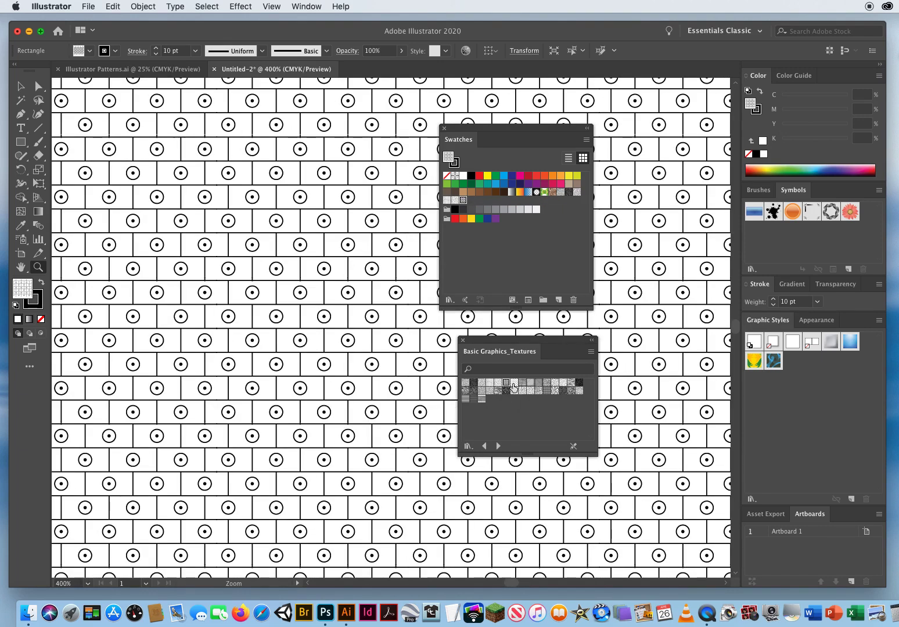
Try more textures on the rectangle, covering the plus signs, diagonal grid and scattered short dashes.
{"action": "left_click", "coordinate": [522, 385]}
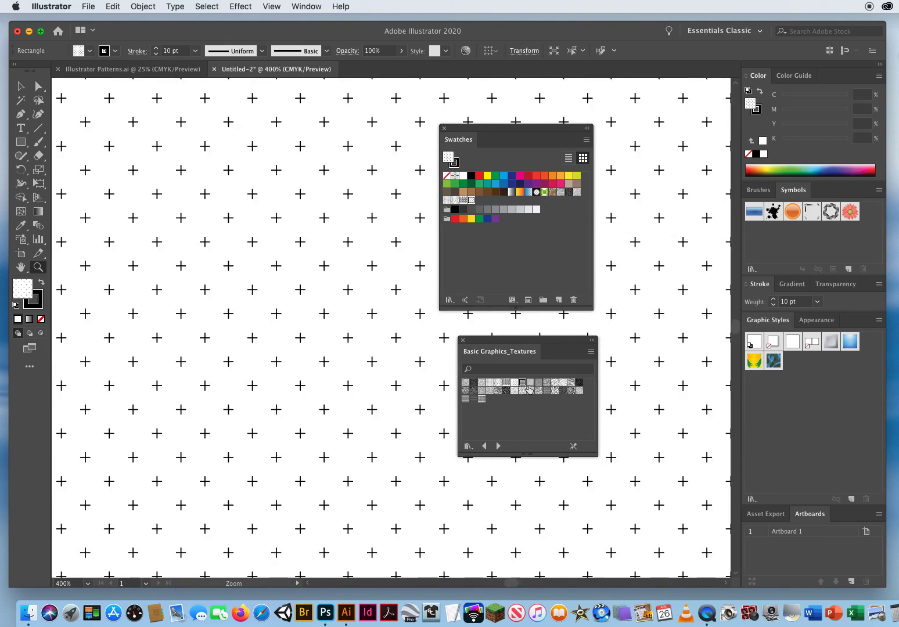
{"action": "left_click", "coordinate": [530, 384]}
{"action": "left_click", "coordinate": [538, 385]}
{"action": "left_click", "coordinate": [546, 385]}
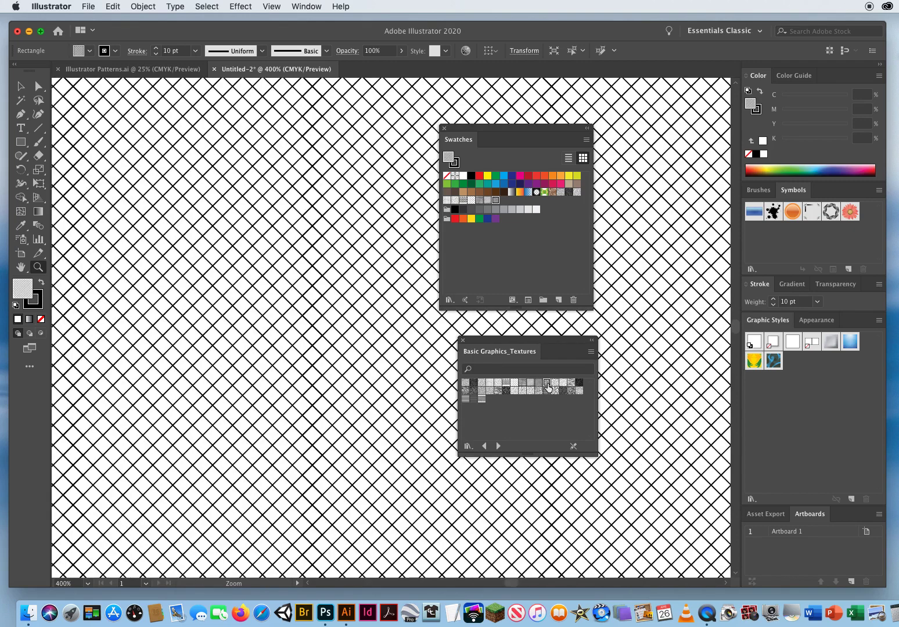
{"action": "left_click", "coordinate": [554, 386]}
{"action": "left_click", "coordinate": [554, 385]}
{"action": "left_click", "coordinate": [564, 385]}
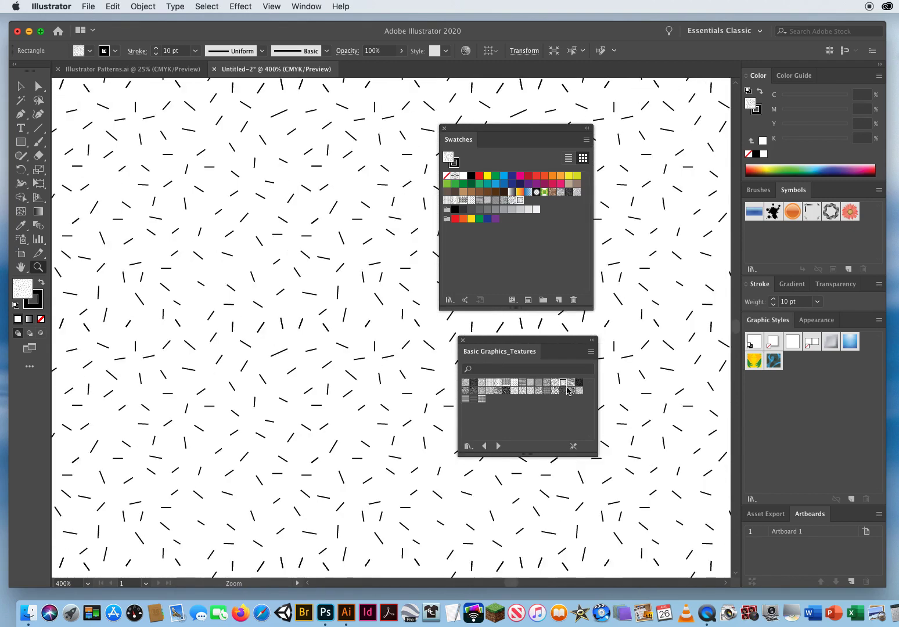
Try the dense black dots, wavy contour lines, Mezzotint and scattered V-shapes textures on the rectangle.
{"action": "left_click", "coordinate": [570, 385]}
{"action": "left_click", "coordinate": [578, 384]}
{"action": "left_click", "coordinate": [466, 391]}
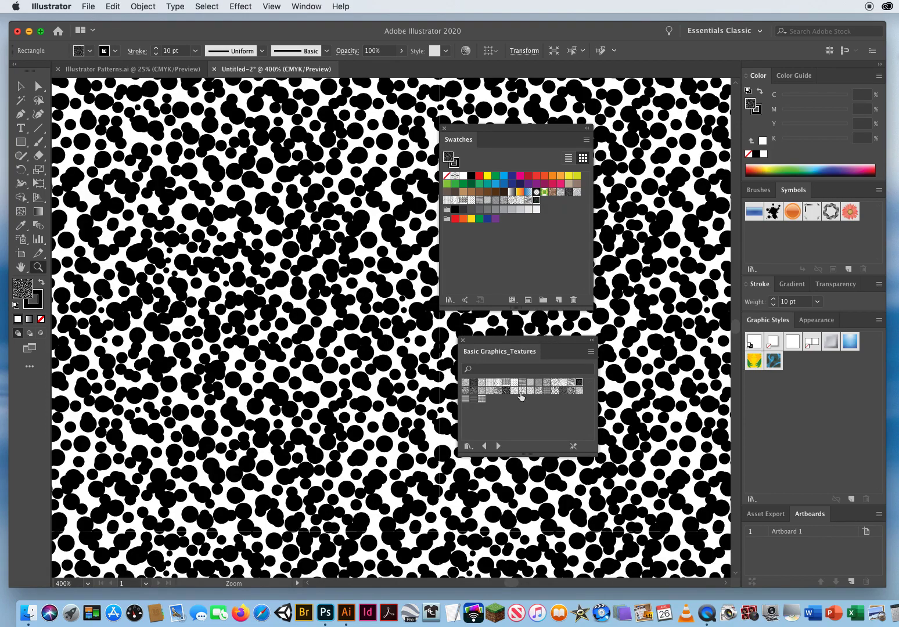
{"action": "left_click", "coordinate": [473, 390]}
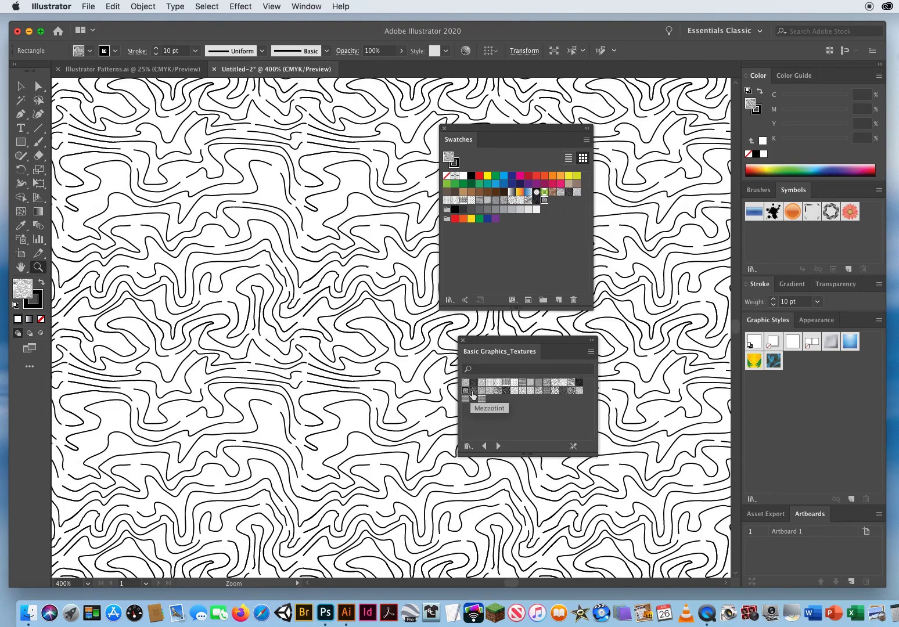
{"action": "left_click", "coordinate": [473, 392]}
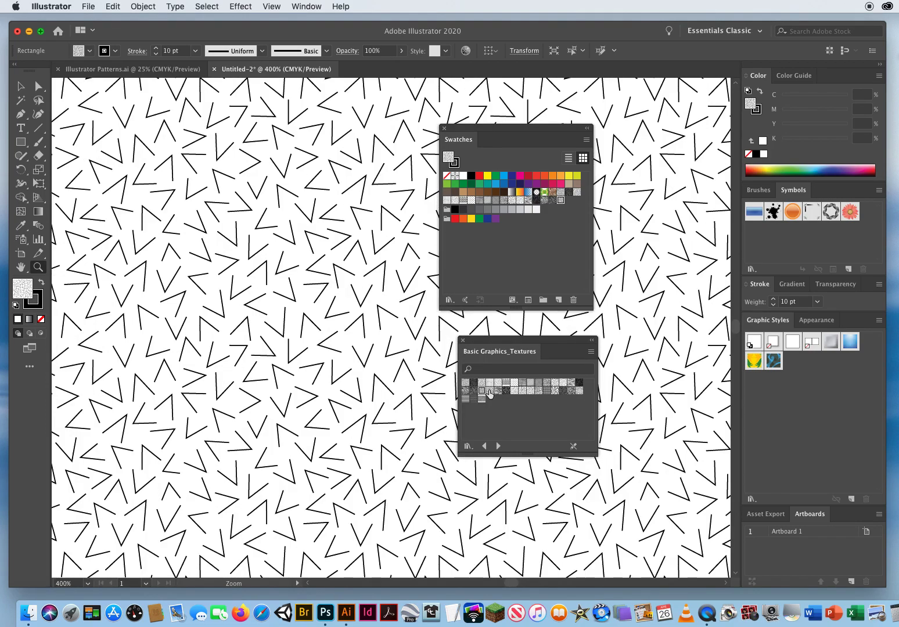
Try the stippled curves, thick crossing lines, pebbles, horizontal lines and bricks-with-circles textures on the rectangle, ending with Dashed Lines.
{"action": "left_click", "coordinate": [490, 392]}
{"action": "left_click", "coordinate": [497, 392]}
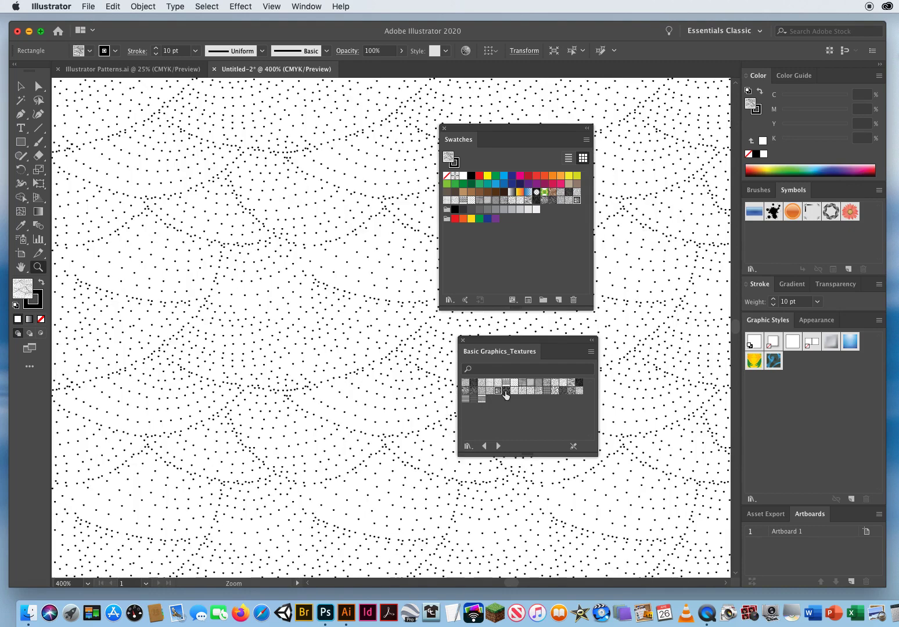
{"action": "left_click", "coordinate": [505, 391]}
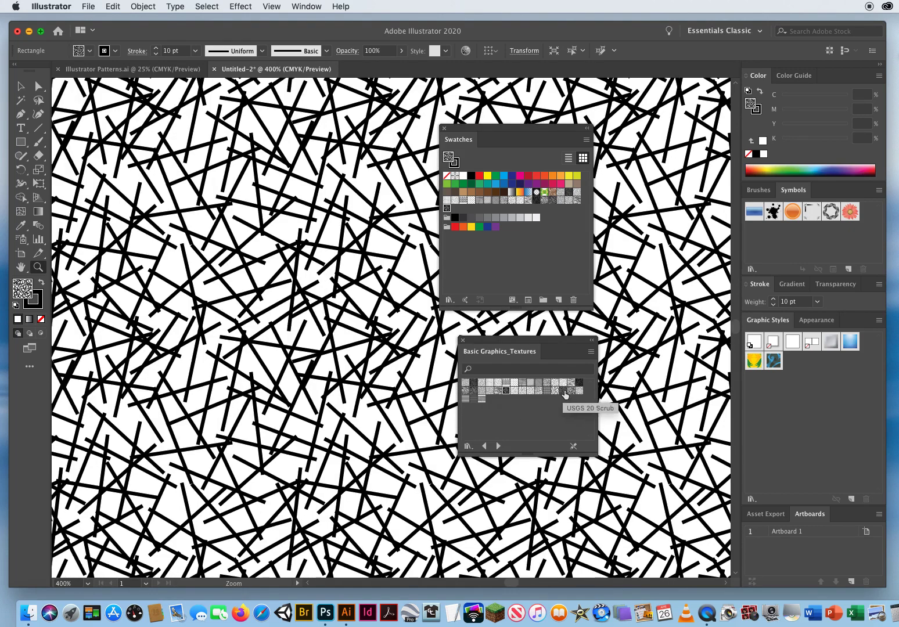
{"action": "left_click", "coordinate": [522, 391]}
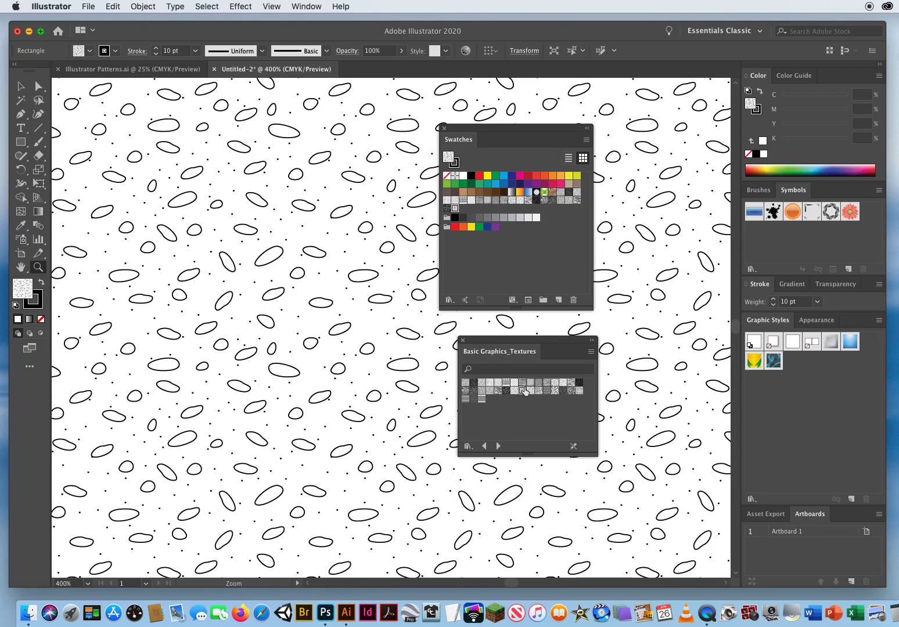
{"action": "left_click", "coordinate": [473, 400]}
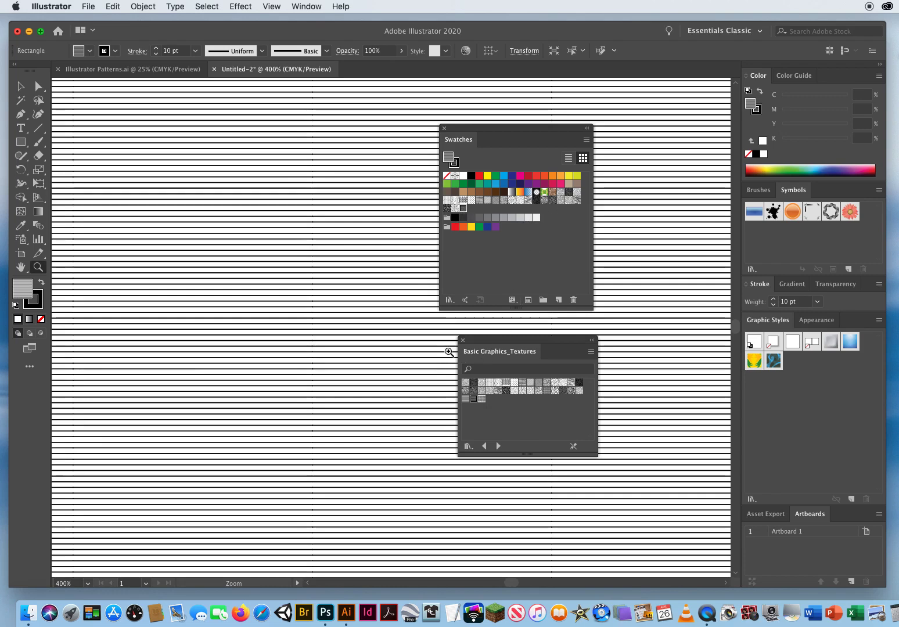
{"action": "left_click", "coordinate": [505, 384]}
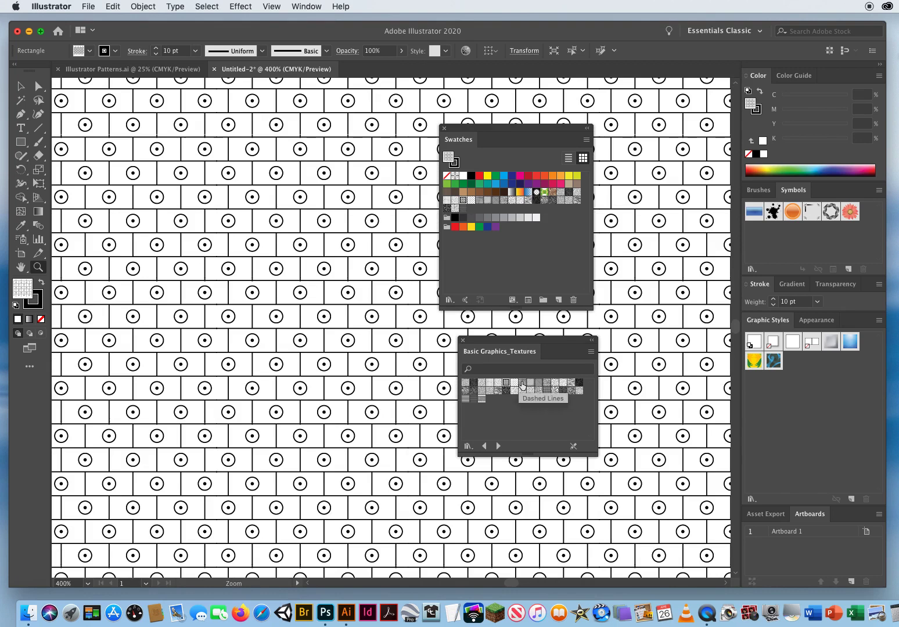
{"action": "left_click", "coordinate": [522, 384]}
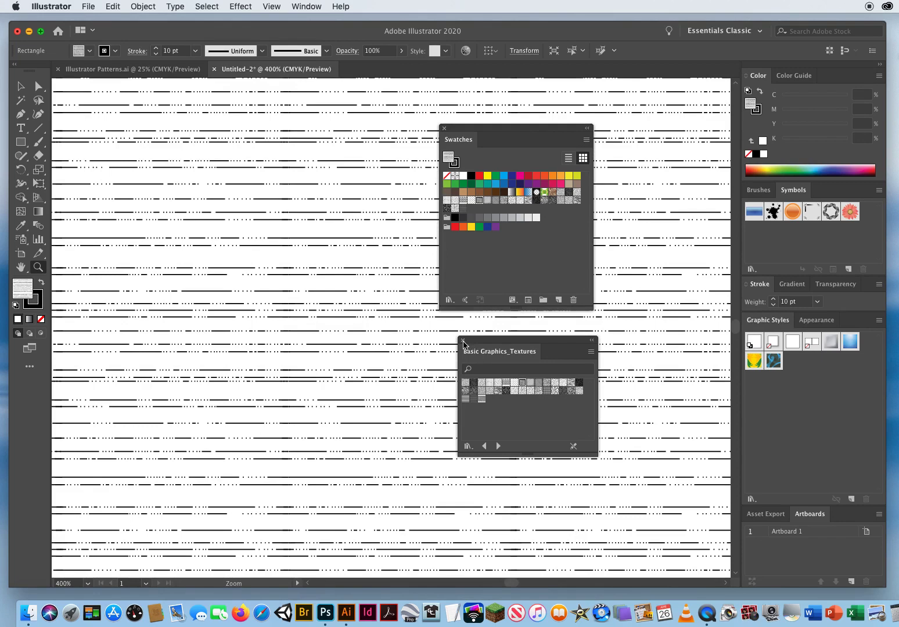
Close the textures library and load the Decorative Legacy pattern library.
{"action": "left_click", "coordinate": [463, 341]}
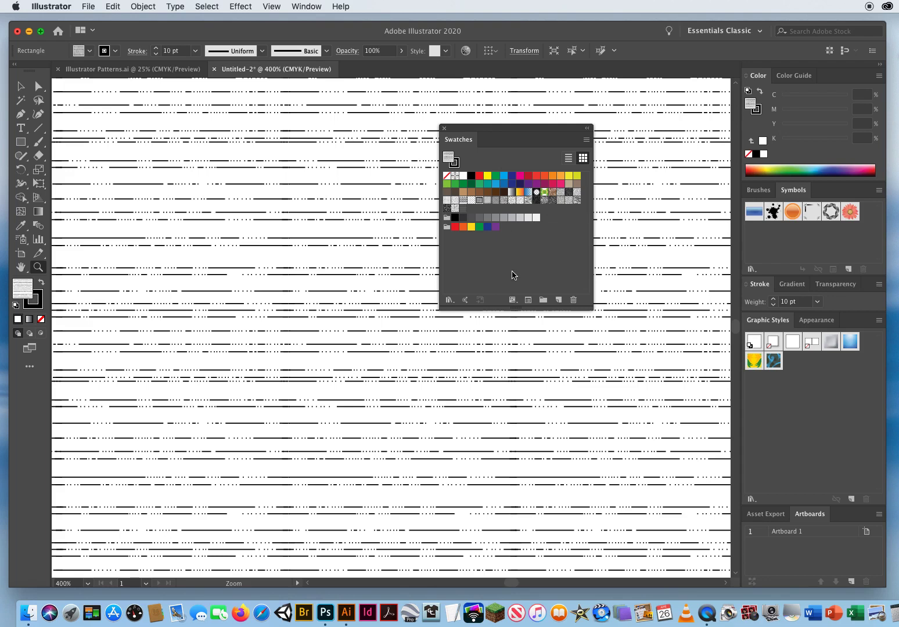
{"action": "left_click", "coordinate": [449, 300]}
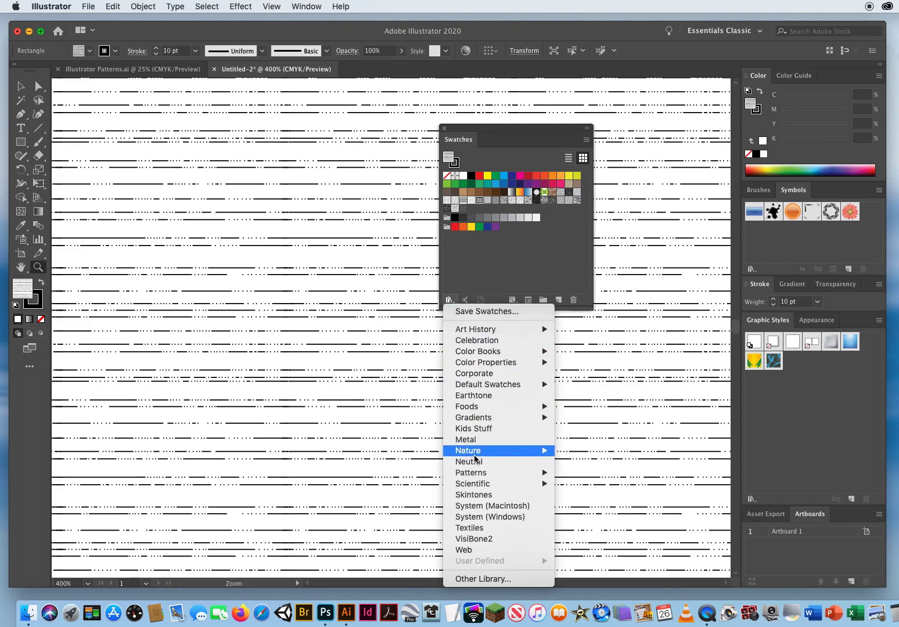
{"action": "mouse_move", "coordinate": [473, 474]}
{"action": "mouse_move", "coordinate": [579, 487]}
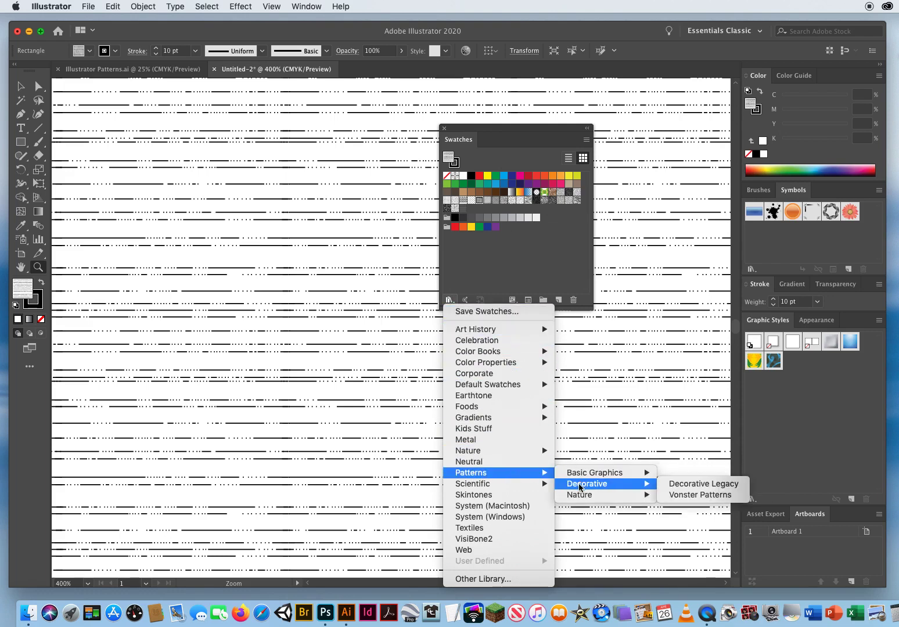
{"action": "left_click", "coordinate": [683, 486]}
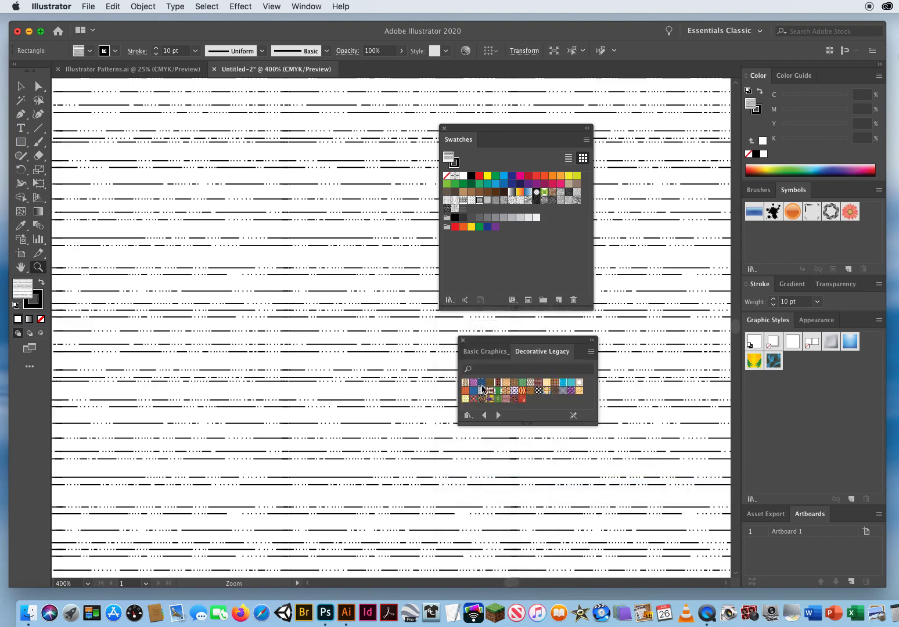
Try Decorative Legacy fills on the rectangle, including brown-and-pink arrows, Arrows Tricolor Color, brown herringbone and red-and-yellow elongated hexagons.
{"action": "left_click", "coordinate": [466, 383]}
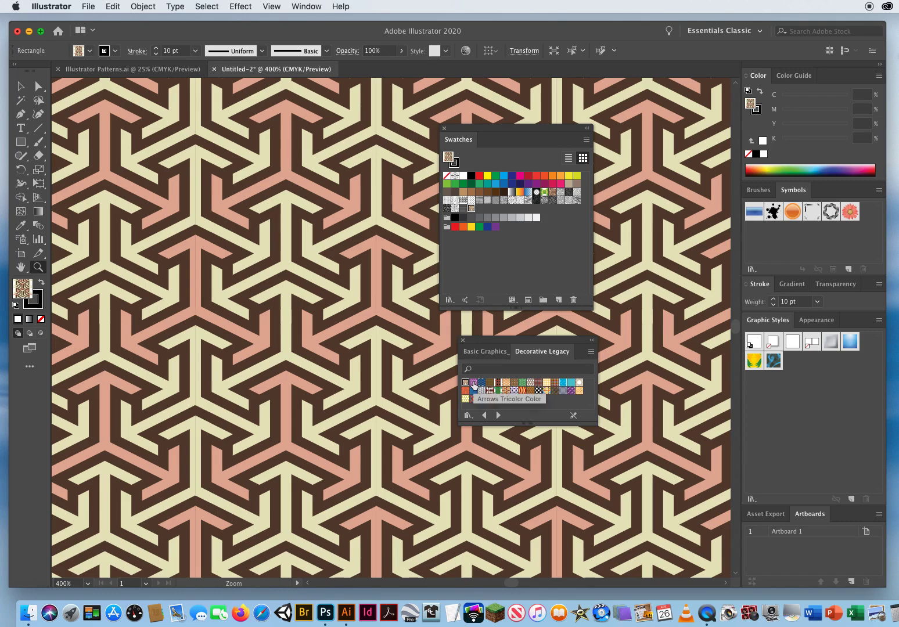
{"action": "left_click", "coordinate": [474, 383]}
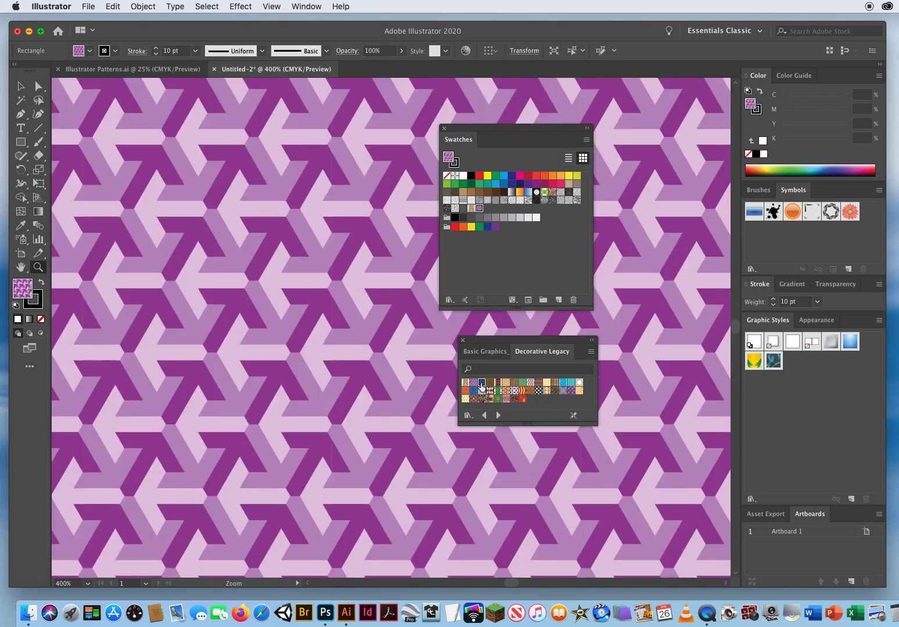
{"action": "left_click", "coordinate": [483, 385]}
{"action": "left_click", "coordinate": [491, 385]}
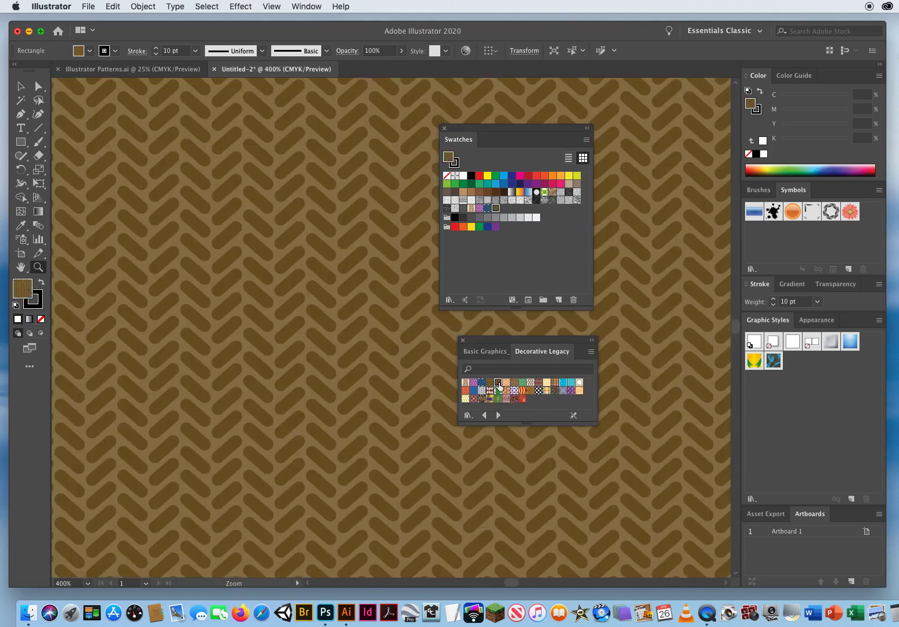
{"action": "left_click", "coordinate": [514, 391]}
{"action": "left_click", "coordinate": [522, 390]}
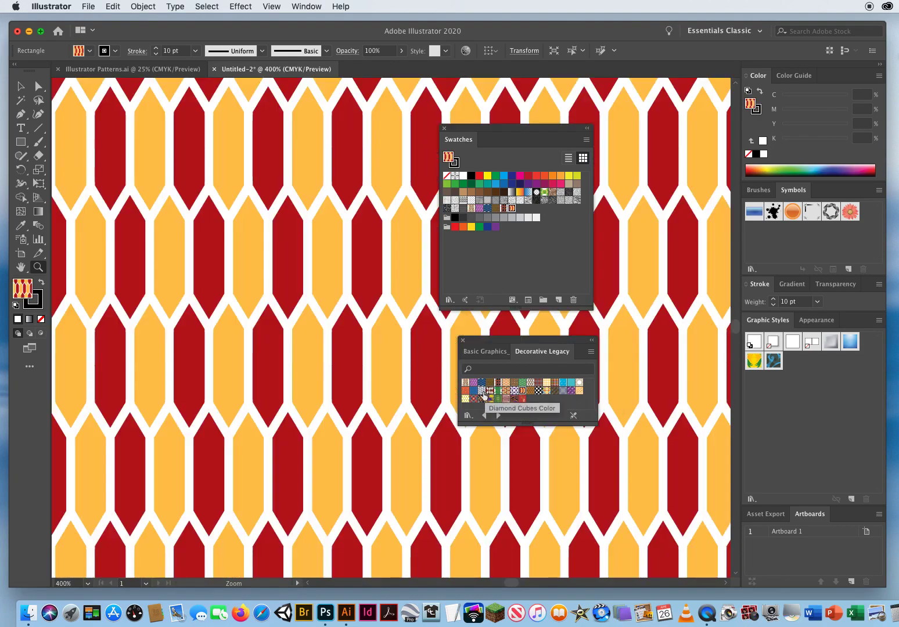
Fill the rectangle with the birds, checkerboard, woven rope and Plaid 2 Color patterns in turn, ending with the multicolour red plaid.
{"action": "left_click", "coordinate": [481, 398]}
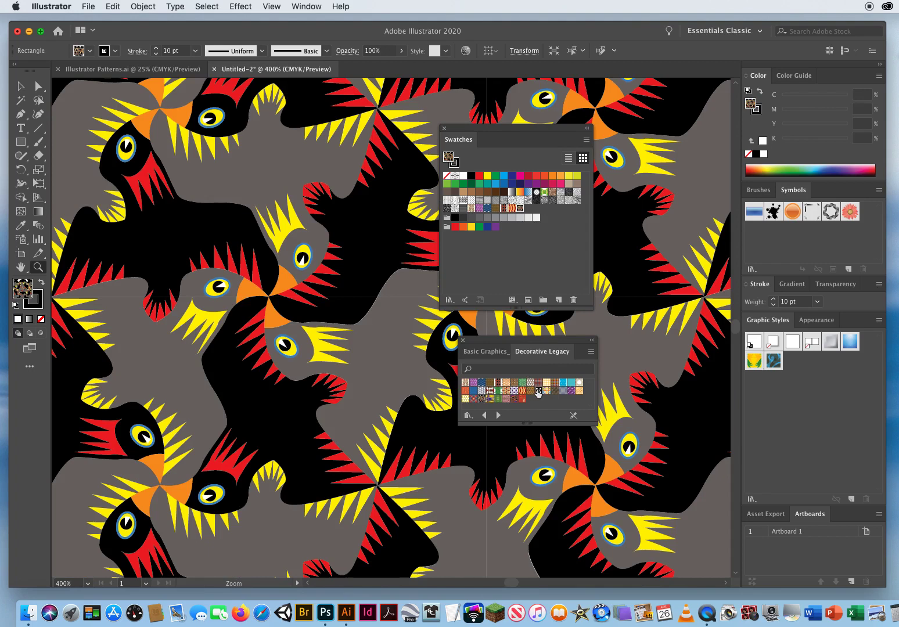
{"action": "left_click", "coordinate": [539, 390]}
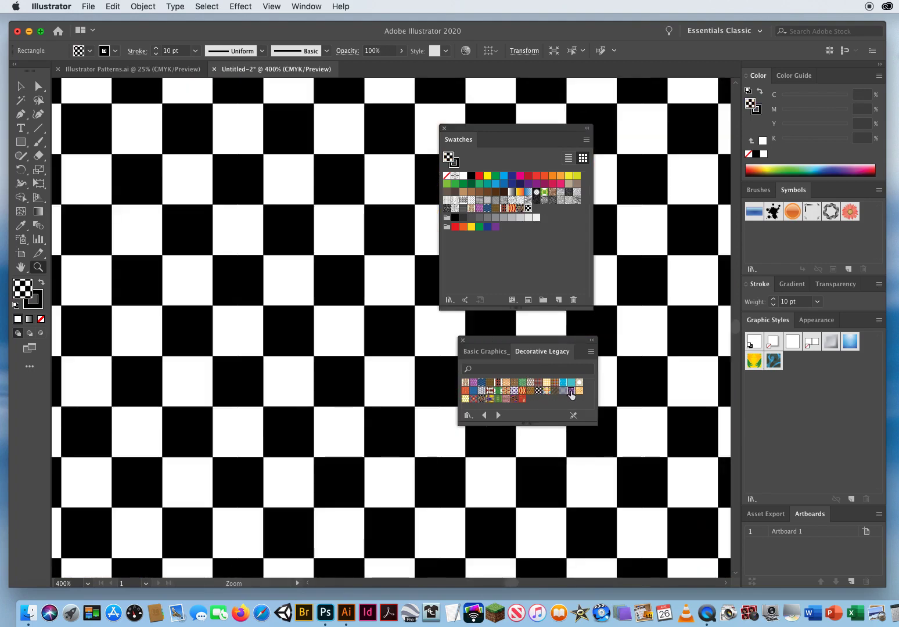
{"action": "left_click", "coordinate": [569, 391]}
{"action": "left_click", "coordinate": [532, 384]}
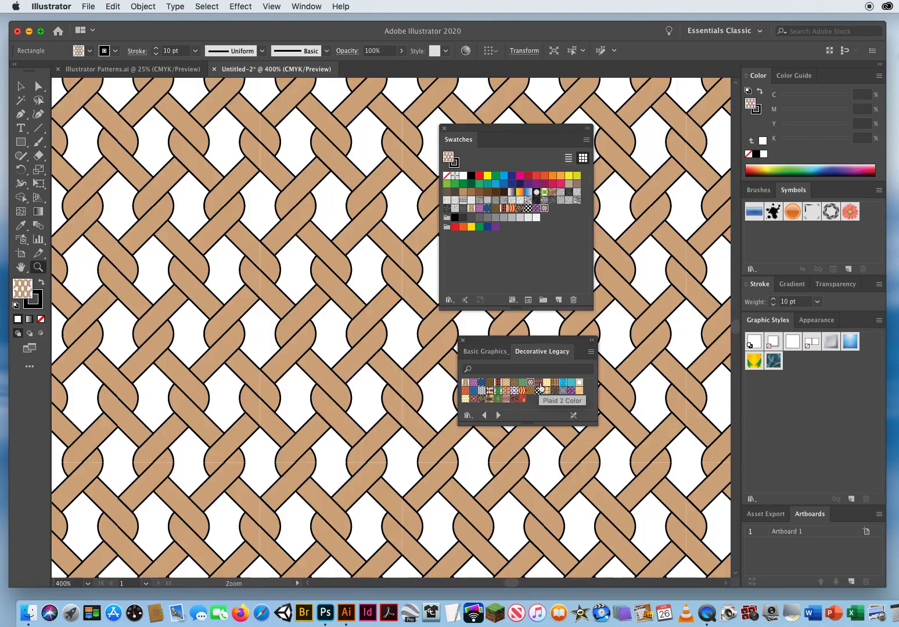
{"action": "left_click", "coordinate": [549, 386]}
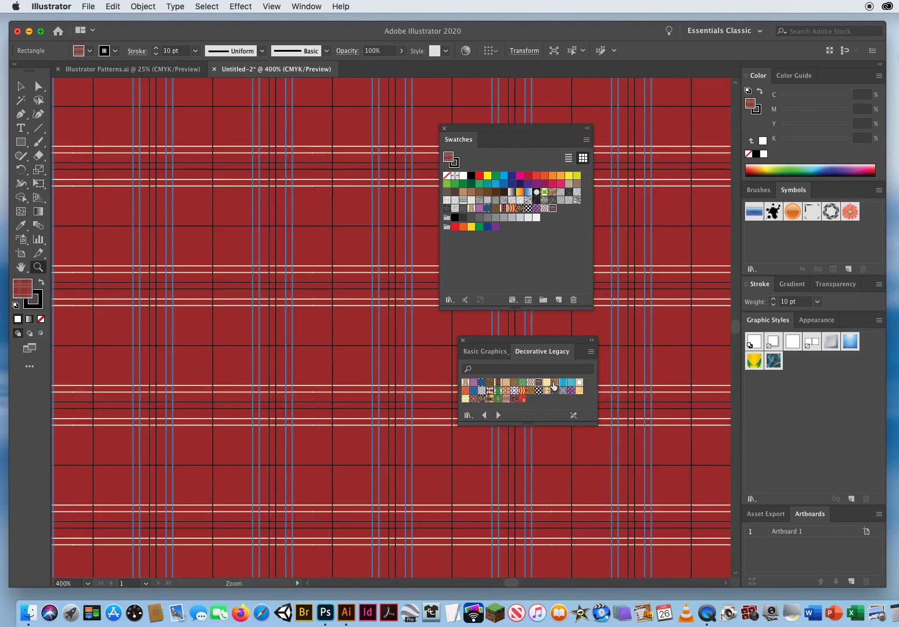
{"action": "left_click", "coordinate": [554, 383]}
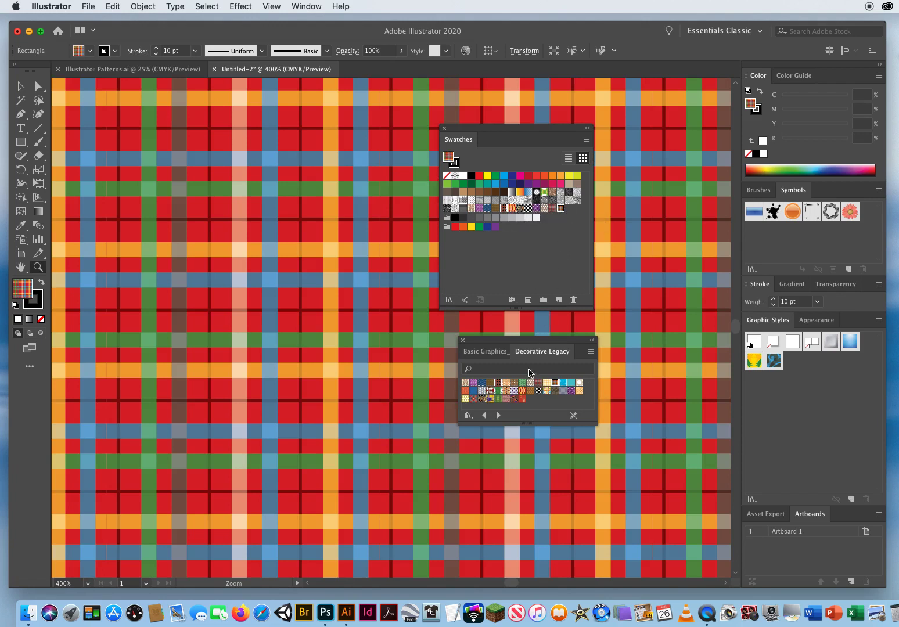
Load the Vonster Patterns swatch library and widen the library window so all three loaded pattern libraries can be switched between.
{"action": "left_click", "coordinate": [462, 340]}
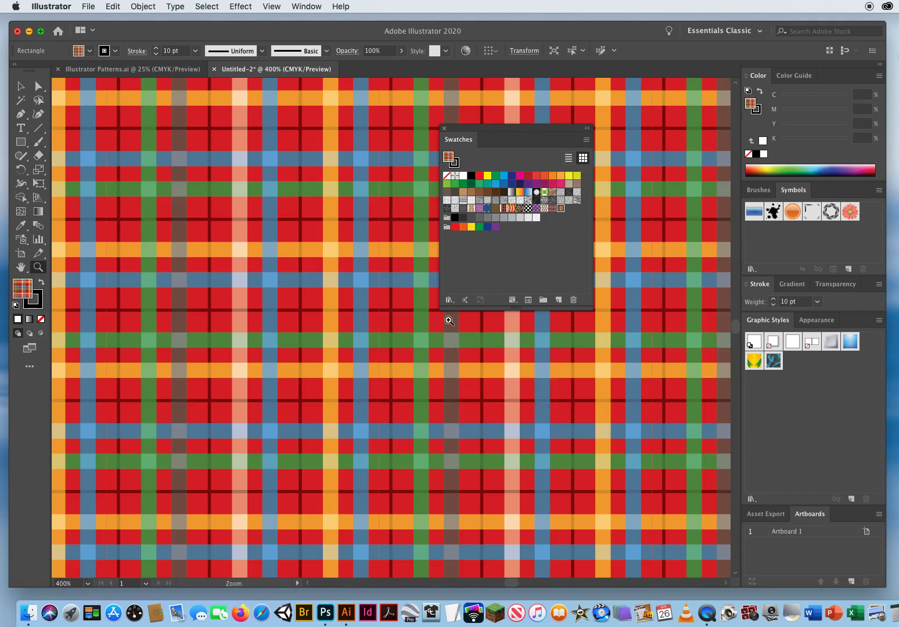
{"action": "left_click", "coordinate": [450, 300]}
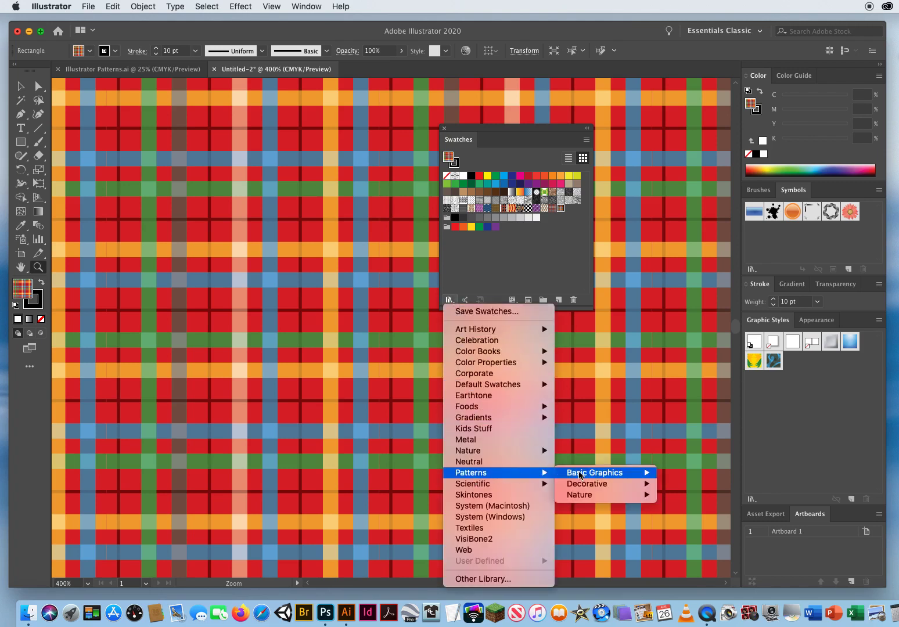
{"action": "mouse_move", "coordinate": [585, 488]}
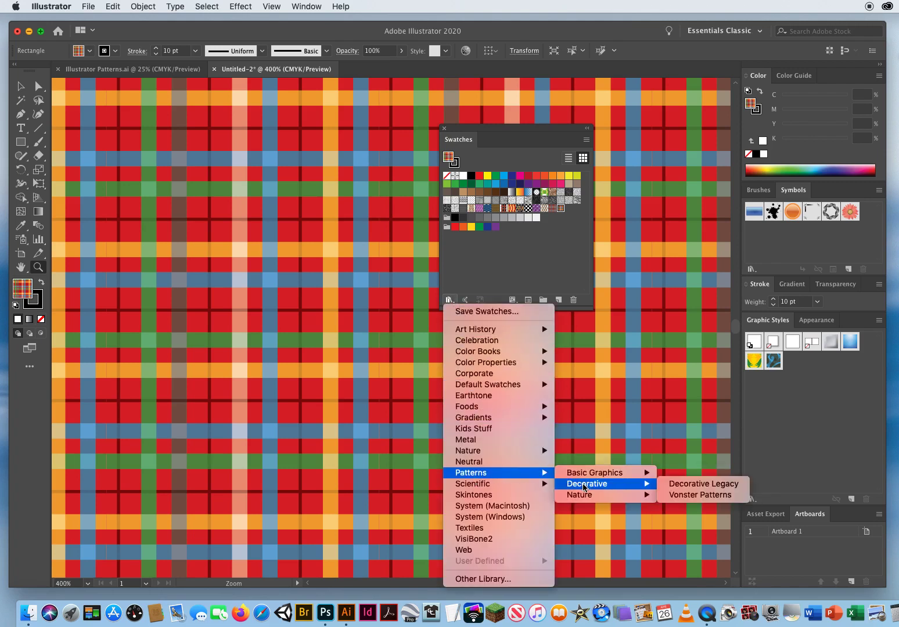
{"action": "left_click", "coordinate": [699, 500]}
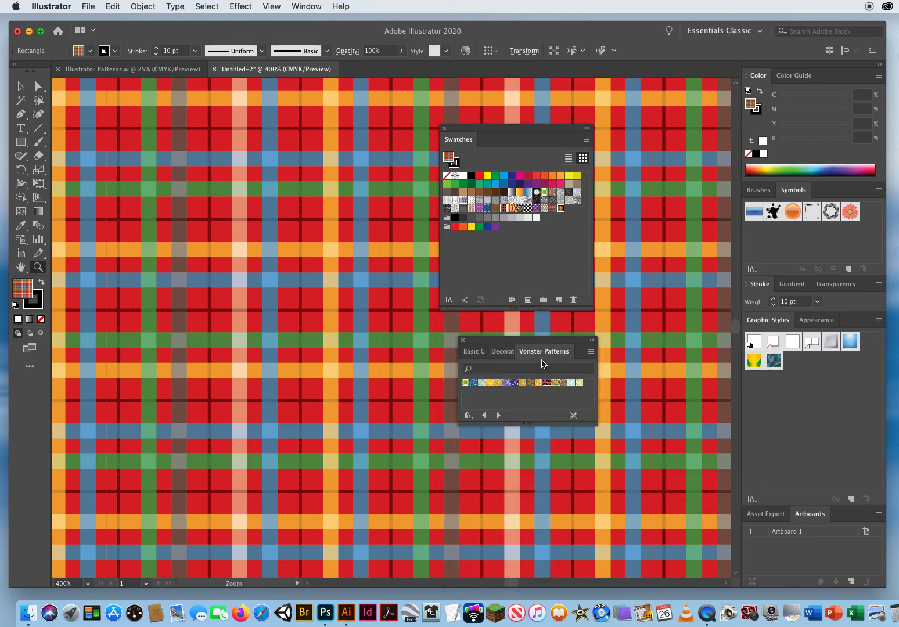
{"action": "left_click_drag", "start_coordinate": [595, 422], "coordinate": [691, 427]}
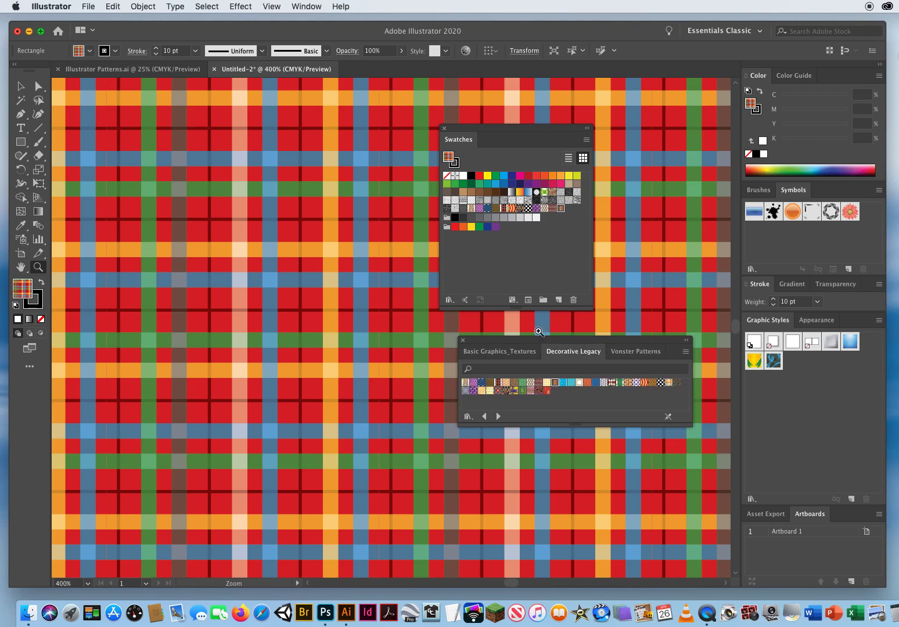
{"action": "left_click", "coordinate": [508, 354]}
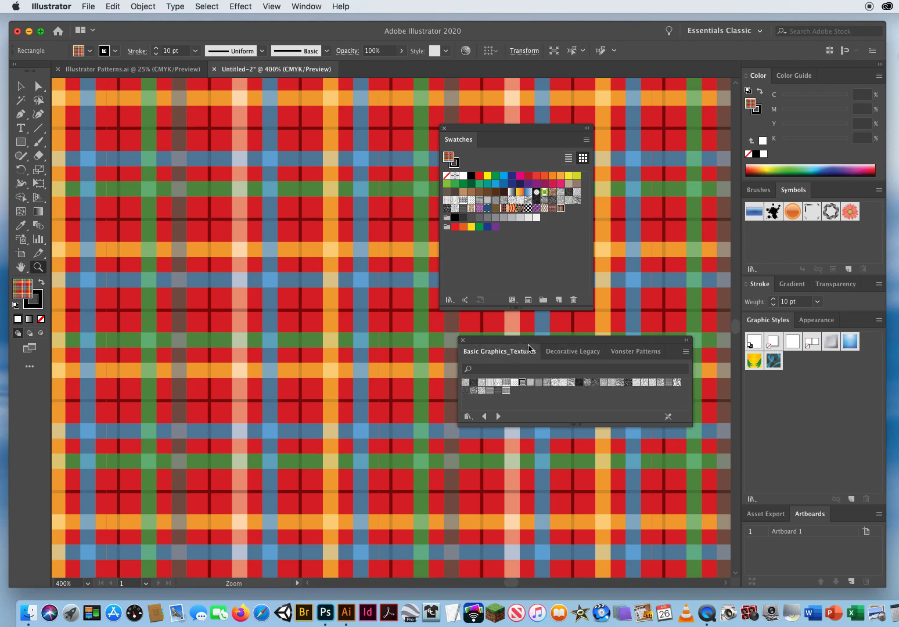
{"action": "left_click", "coordinate": [571, 353]}
{"action": "left_click", "coordinate": [626, 356]}
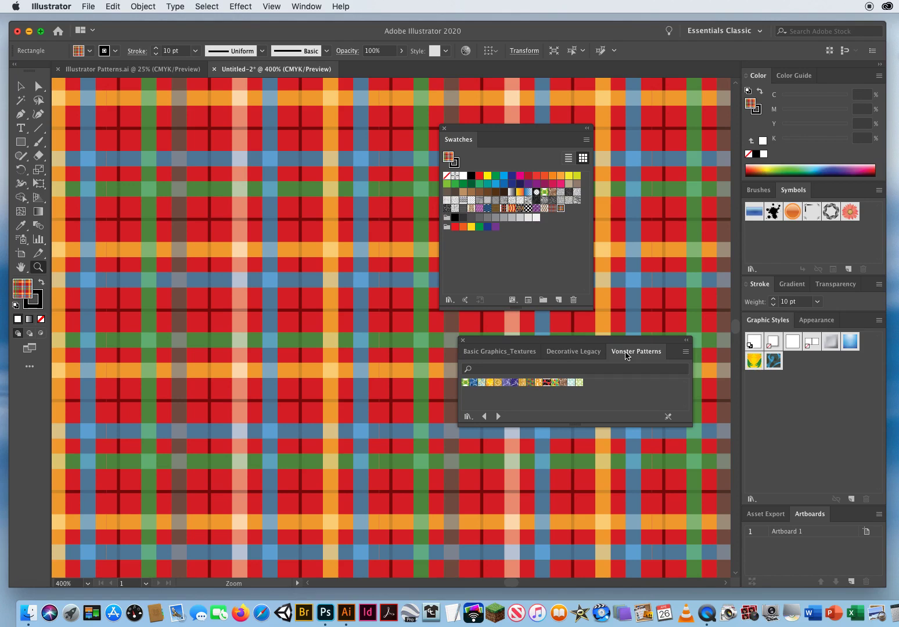
Try the first few Vonster patterns on the rectangle, including the blue swirls and the gold symmetrical ornament.
{"action": "left_click", "coordinate": [467, 384]}
{"action": "left_click", "coordinate": [473, 383]}
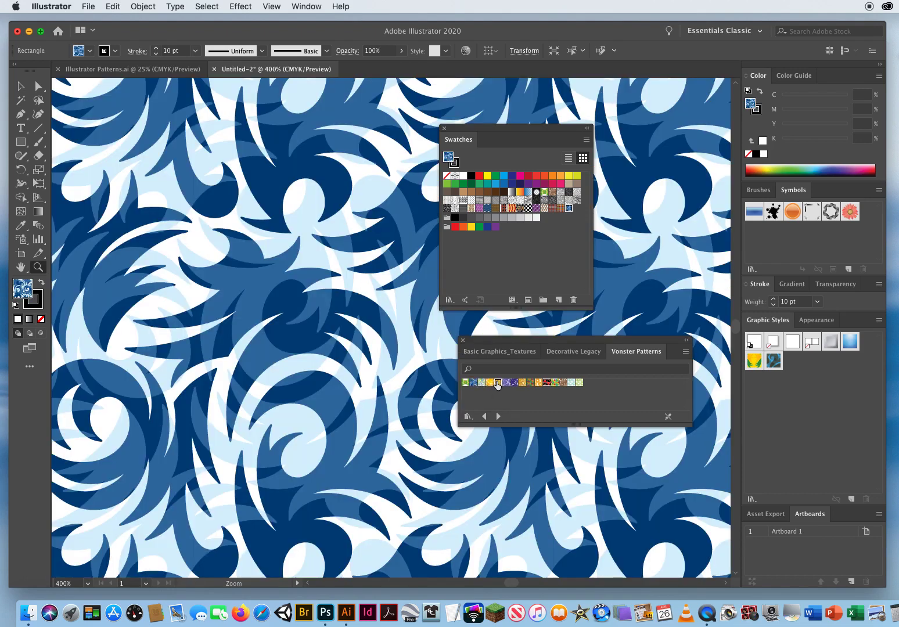
{"action": "left_click", "coordinate": [497, 383]}
{"action": "left_click_drag", "start_coordinate": [497, 386], "coordinate": [498, 388]}
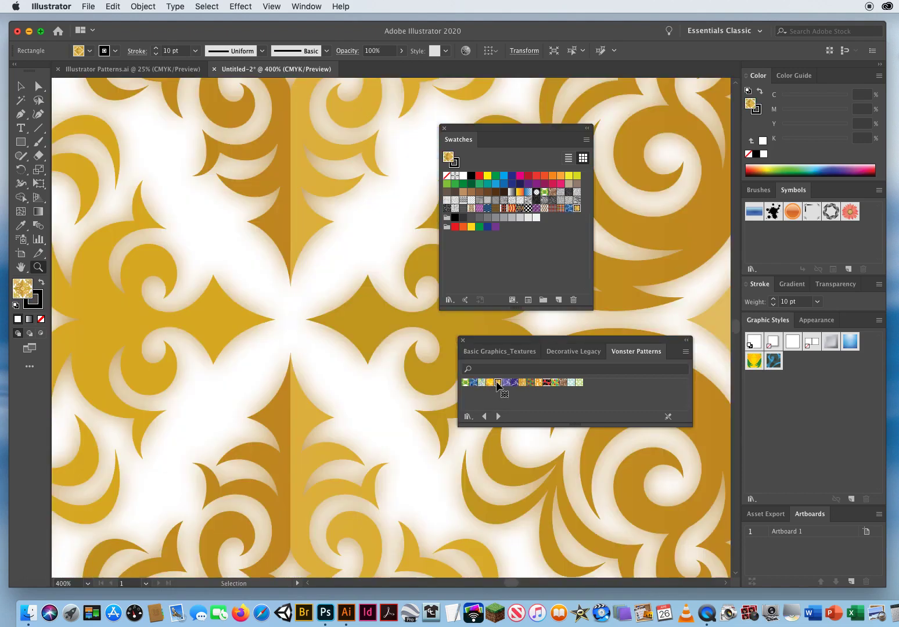
Try more Vonster fills on the rectangle, including purple feathery swirls, gold vines and Splatterz, ending with the red-and-black ornate triangles.
{"action": "key", "text": "super+minus"}
{"action": "key", "text": "super+minus"}
{"action": "key", "text": "super+minus"}
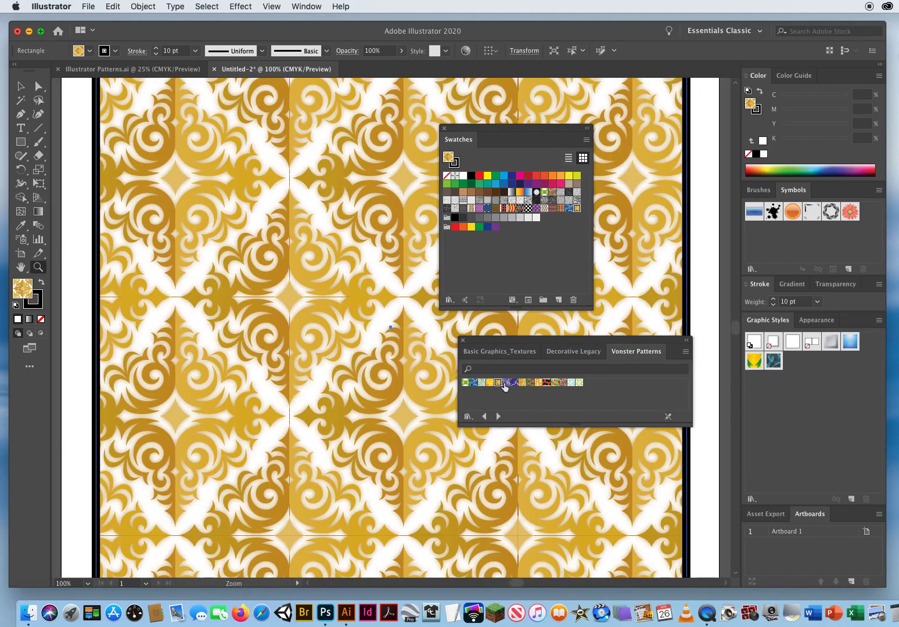
{"action": "left_click", "coordinate": [506, 382]}
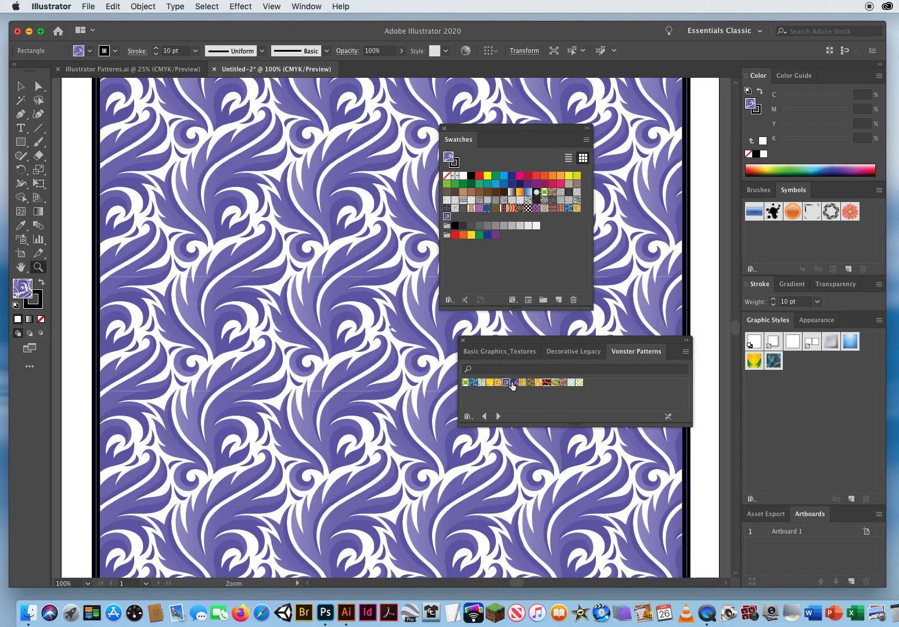
{"action": "left_click", "coordinate": [515, 382]}
{"action": "left_click", "coordinate": [523, 383]}
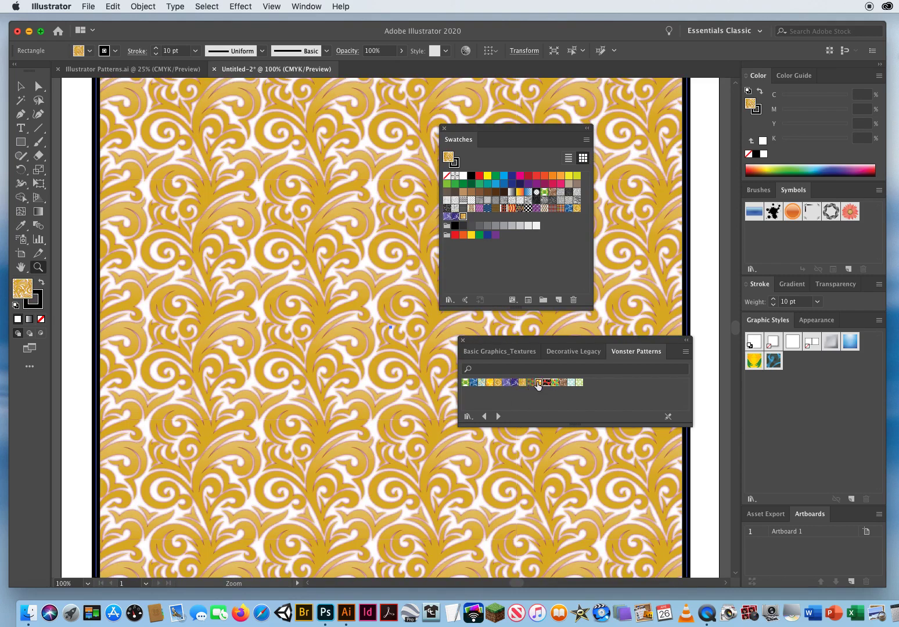
{"action": "left_click", "coordinate": [537, 382]}
{"action": "left_click", "coordinate": [530, 383]}
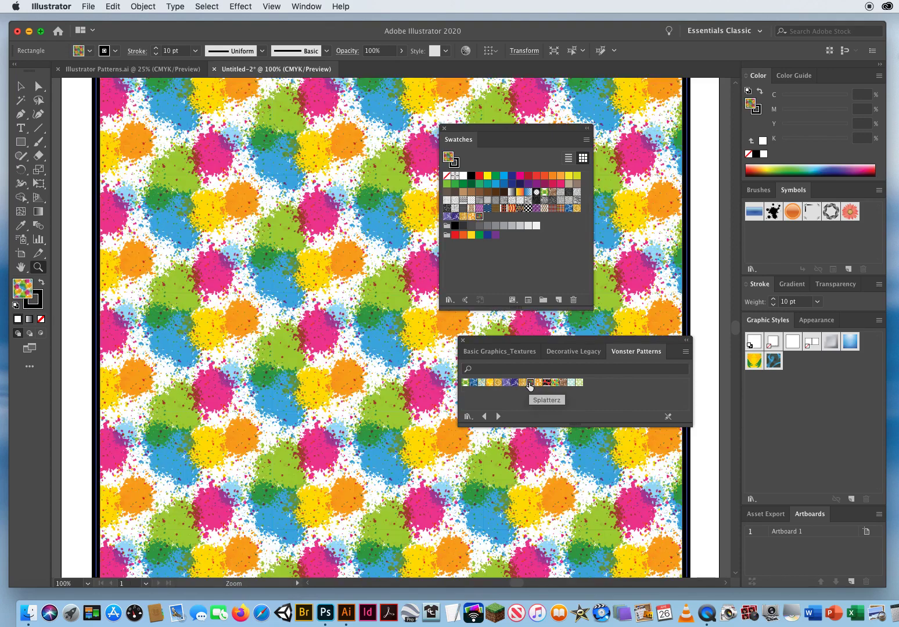
{"action": "left_click", "coordinate": [546, 383]}
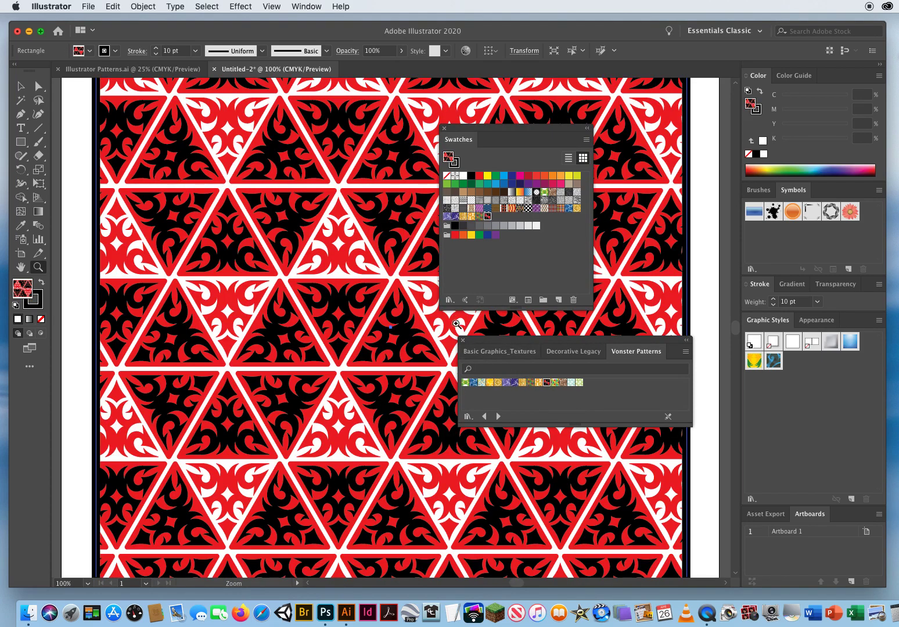
Shift the pattern library window slightly and load the Nature_Animal Skins pattern library.
{"action": "mouse_move", "coordinate": [515, 342]}
{"action": "left_mouse_down"}
{"action": "mouse_move", "coordinate": [502, 369]}
{"action": "mouse_move", "coordinate": [522, 347]}
{"action": "mouse_move", "coordinate": [509, 355]}
{"action": "left_mouse_up"}
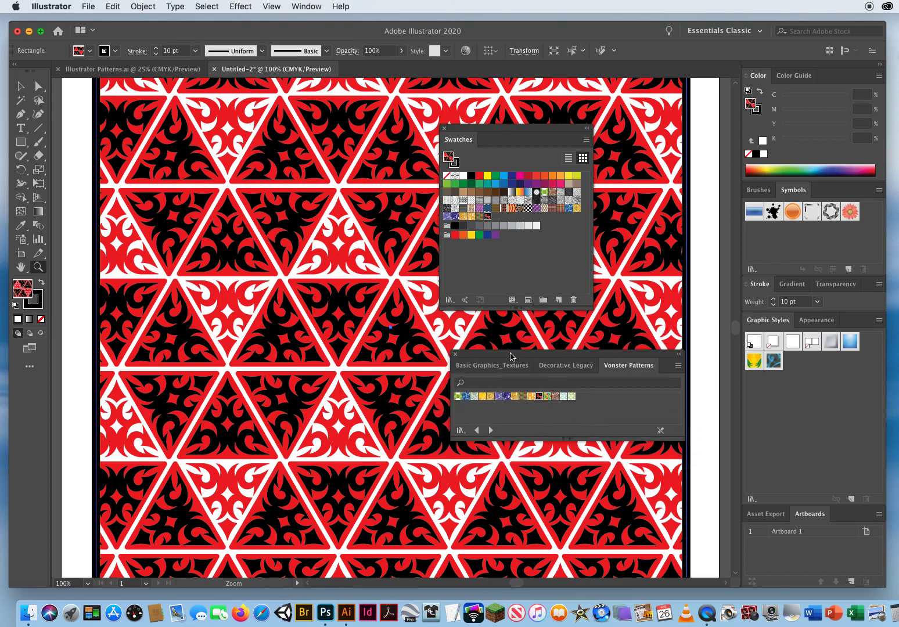
{"action": "left_click", "coordinate": [448, 300]}
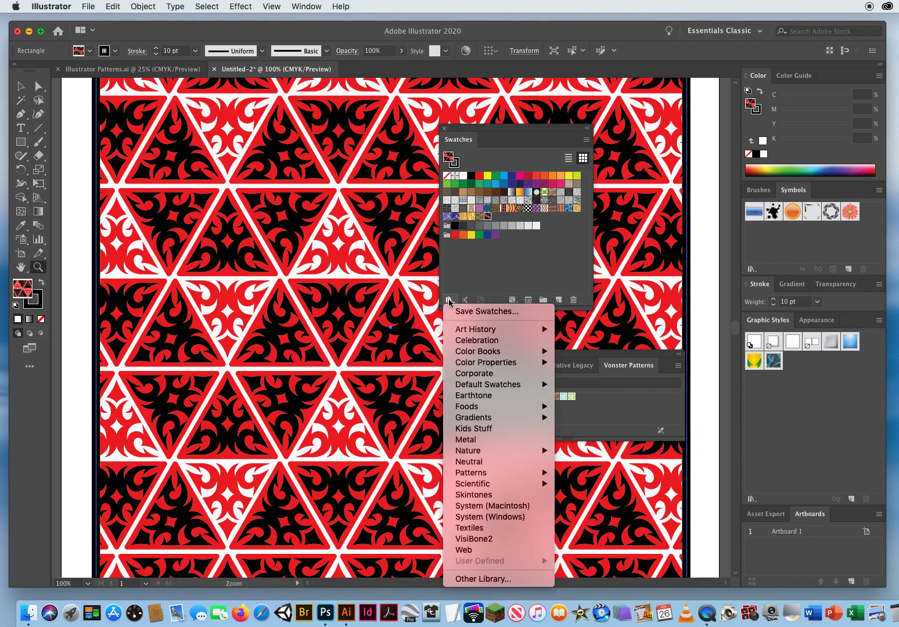
{"action": "mouse_move", "coordinate": [479, 475]}
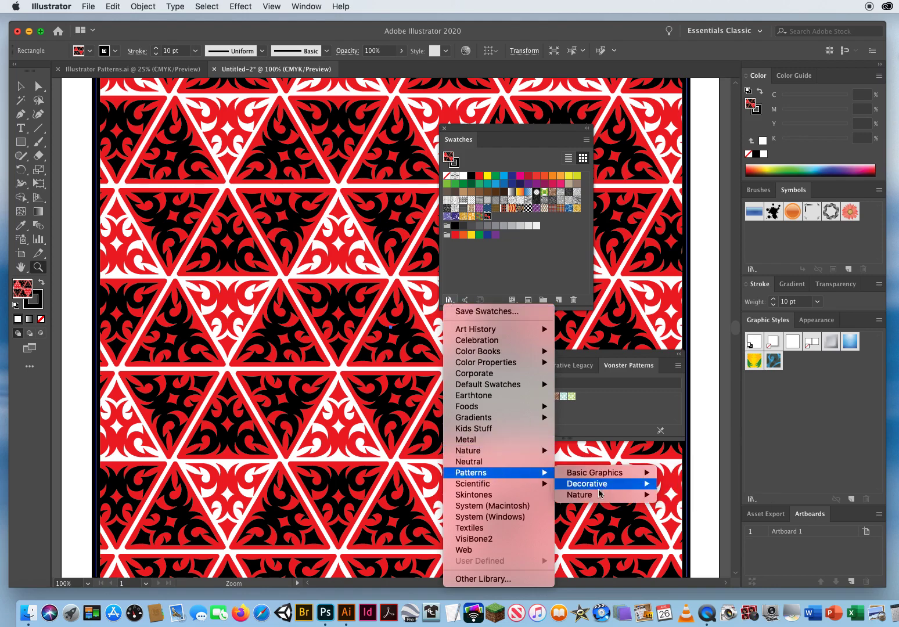
{"action": "mouse_move", "coordinate": [582, 498]}
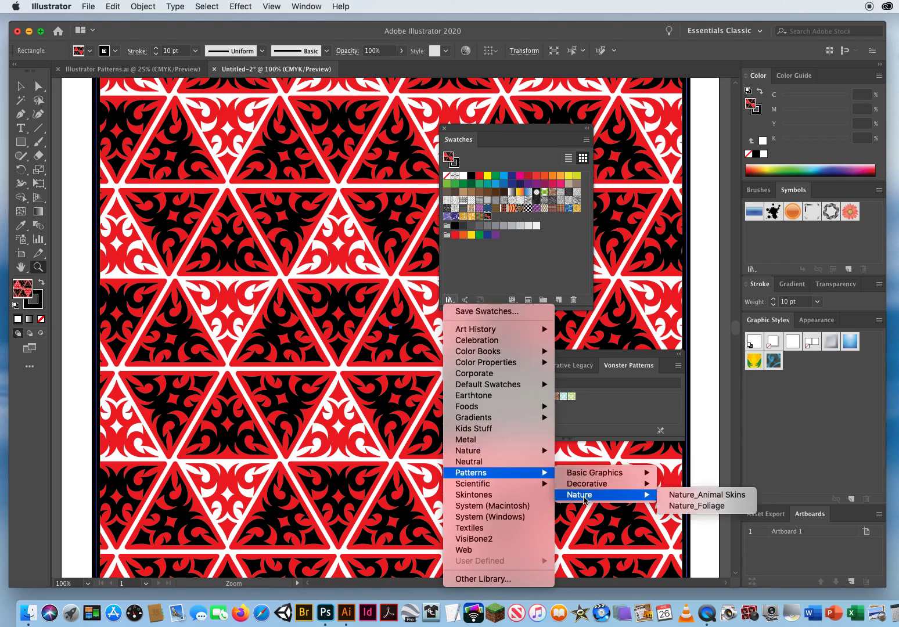
{"action": "left_click", "coordinate": [683, 495]}
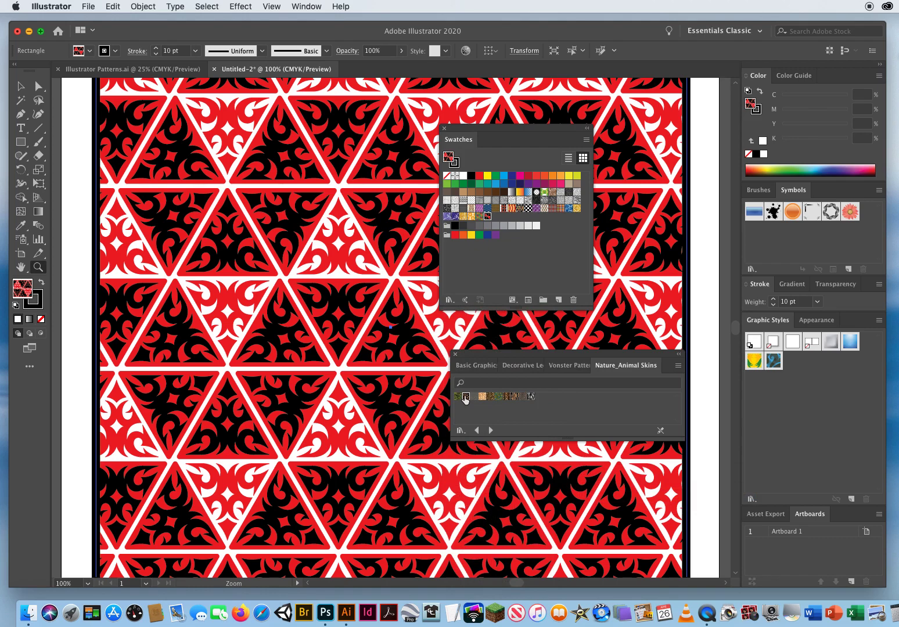
Try animal skin fills on the rectangle, including giraffe-like spots, Jaguar, brown snakeskin, orange tiger stripes and brown shell plates, ending with Zebra.
{"action": "left_click", "coordinate": [465, 397]}
{"action": "left_click", "coordinate": [481, 398]}
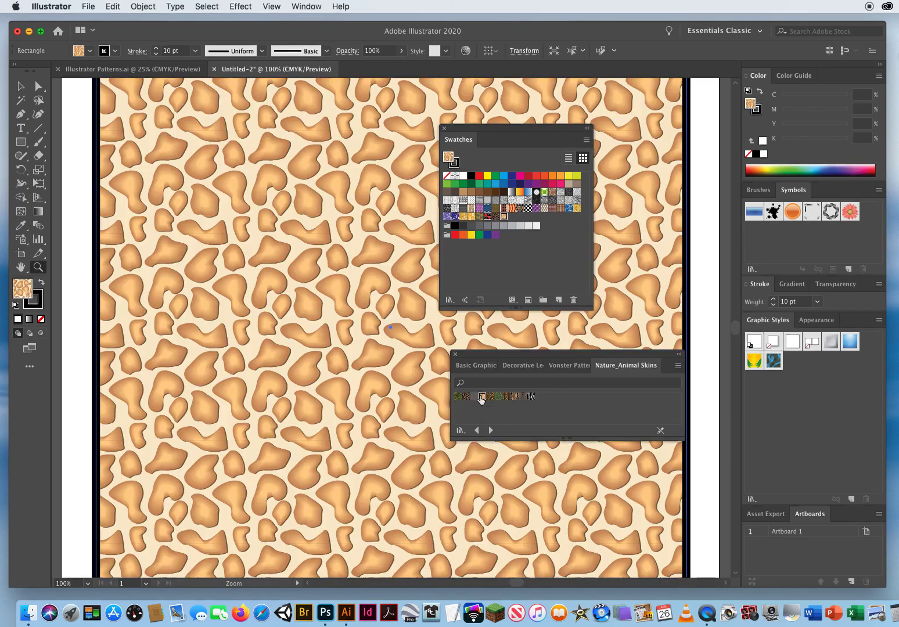
{"action": "left_click", "coordinate": [489, 397]}
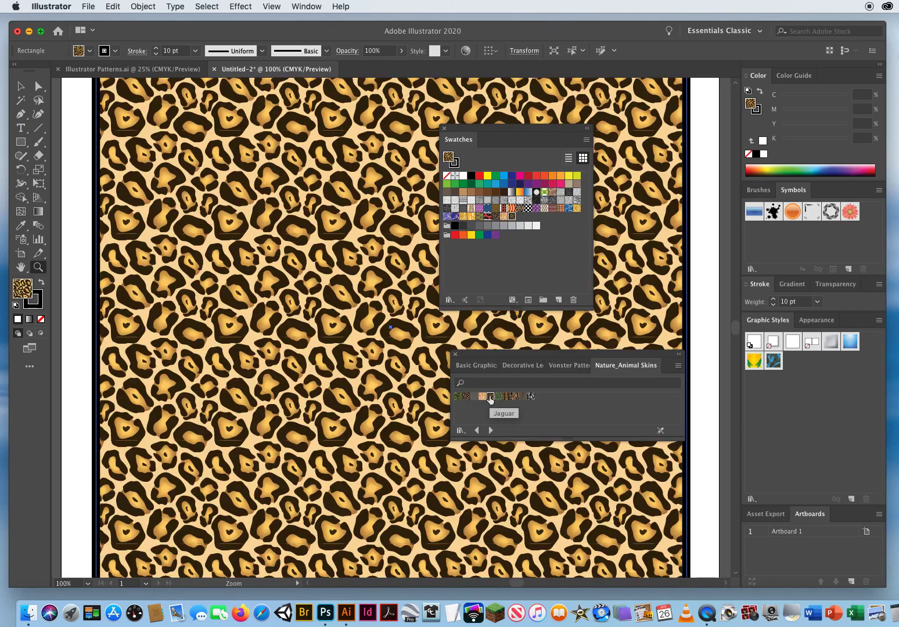
{"action": "left_click", "coordinate": [505, 397]}
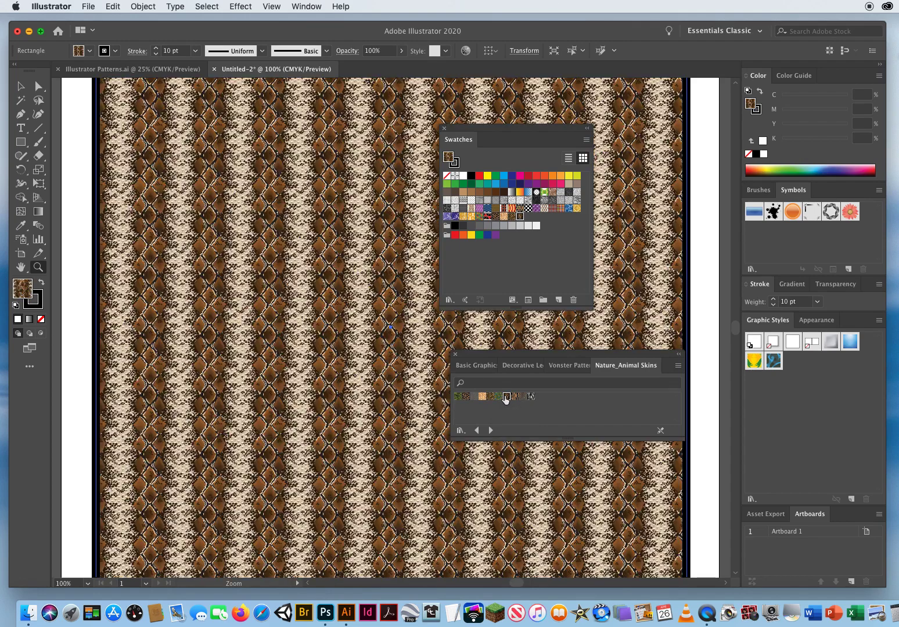
{"action": "left_click", "coordinate": [514, 398]}
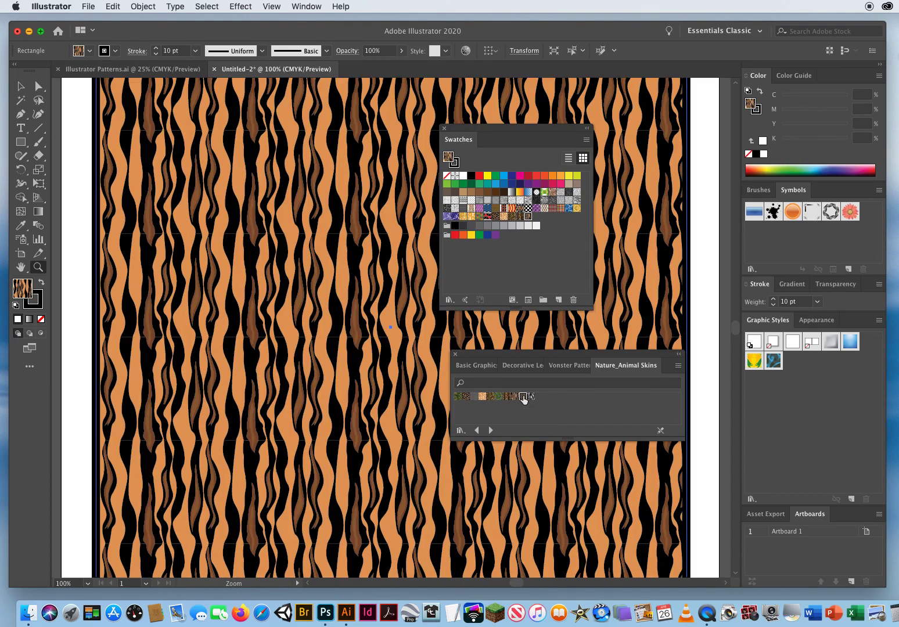
{"action": "left_click", "coordinate": [523, 397]}
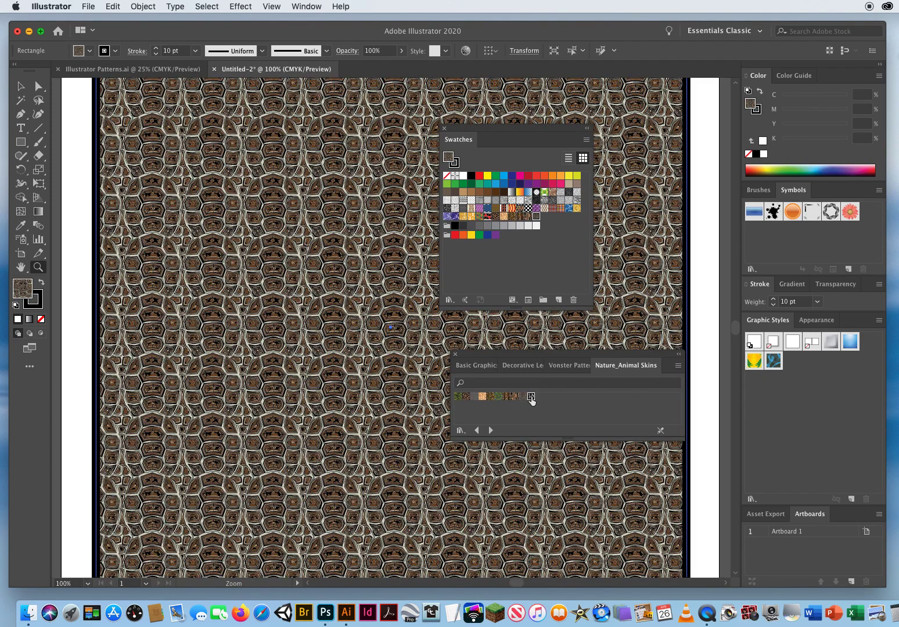
{"action": "left_click", "coordinate": [531, 397]}
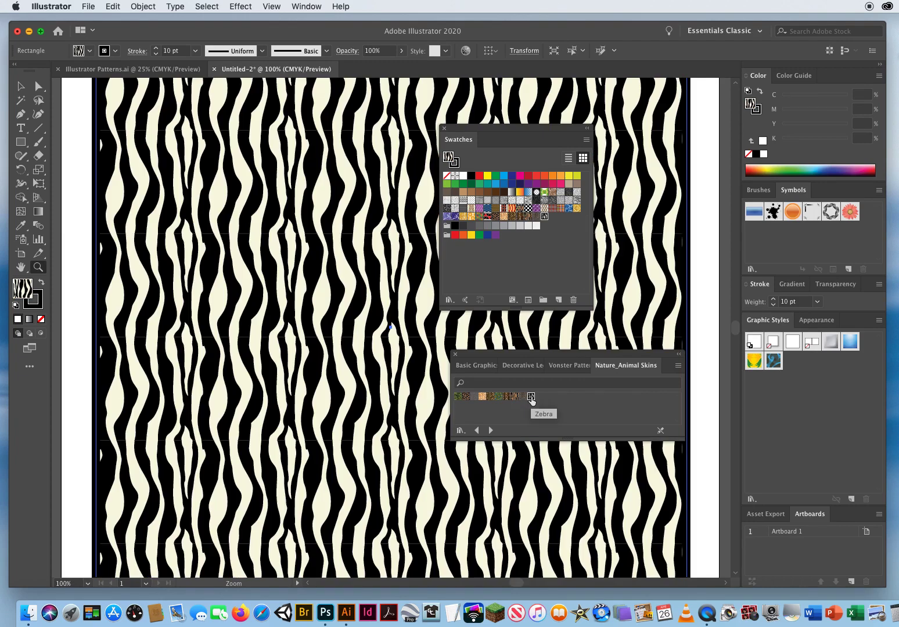
Load the Nature_Foliage pattern library and fill the rectangle with Bamboo, followed by its grayscale version.
{"action": "left_click", "coordinate": [448, 300]}
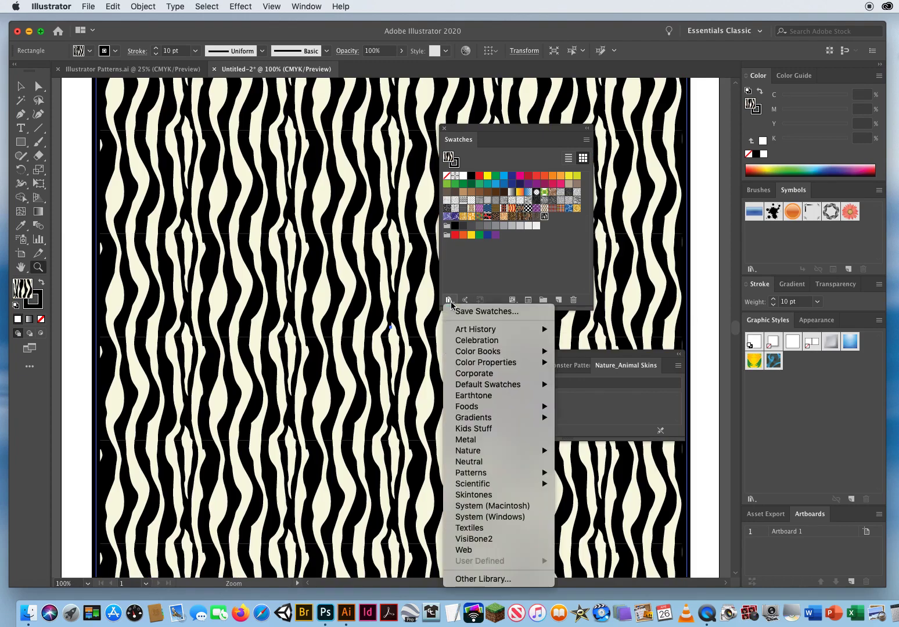
{"action": "mouse_move", "coordinate": [485, 475]}
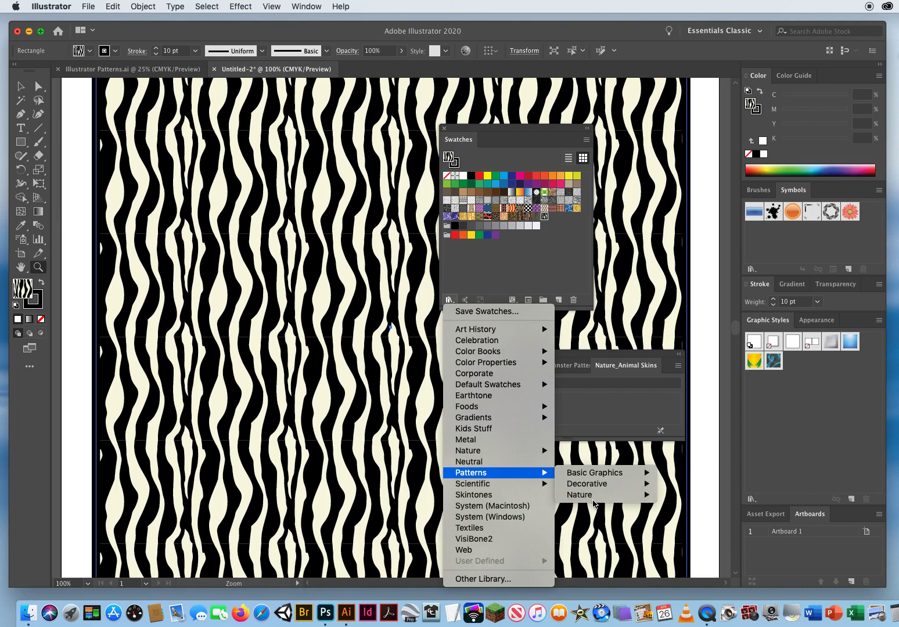
{"action": "mouse_move", "coordinate": [616, 495]}
{"action": "left_click", "coordinate": [689, 508]}
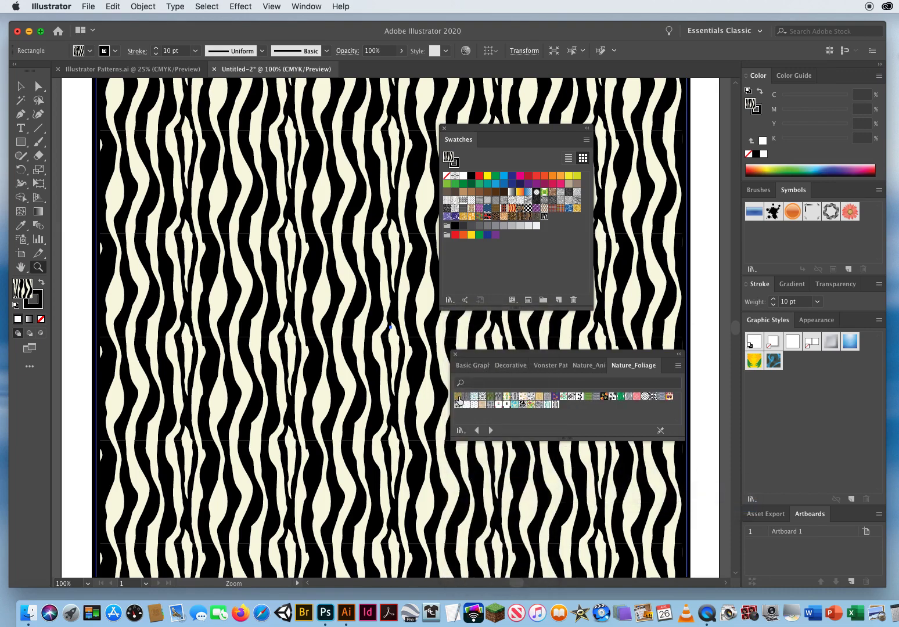
{"action": "left_click", "coordinate": [457, 396]}
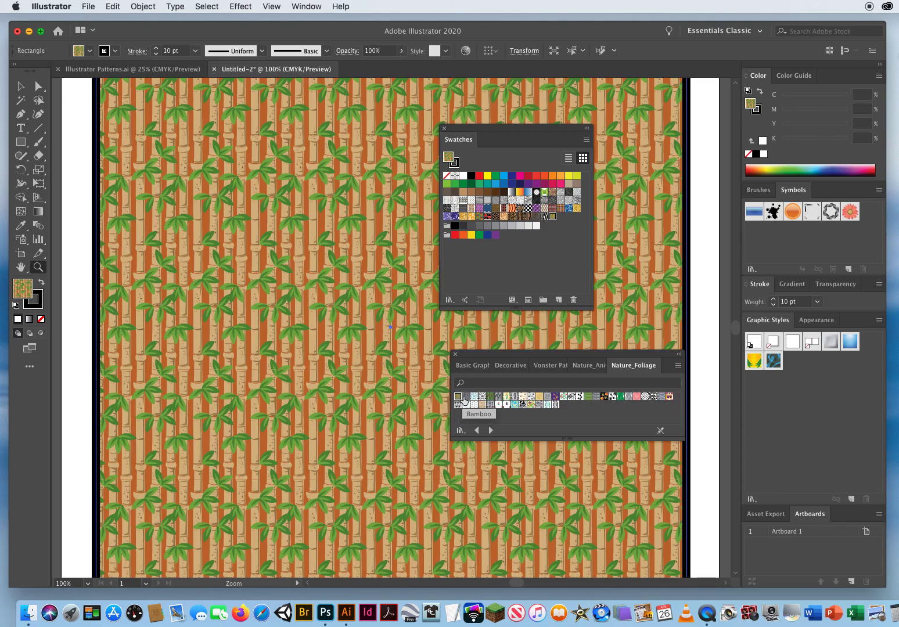
{"action": "left_click", "coordinate": [466, 397]}
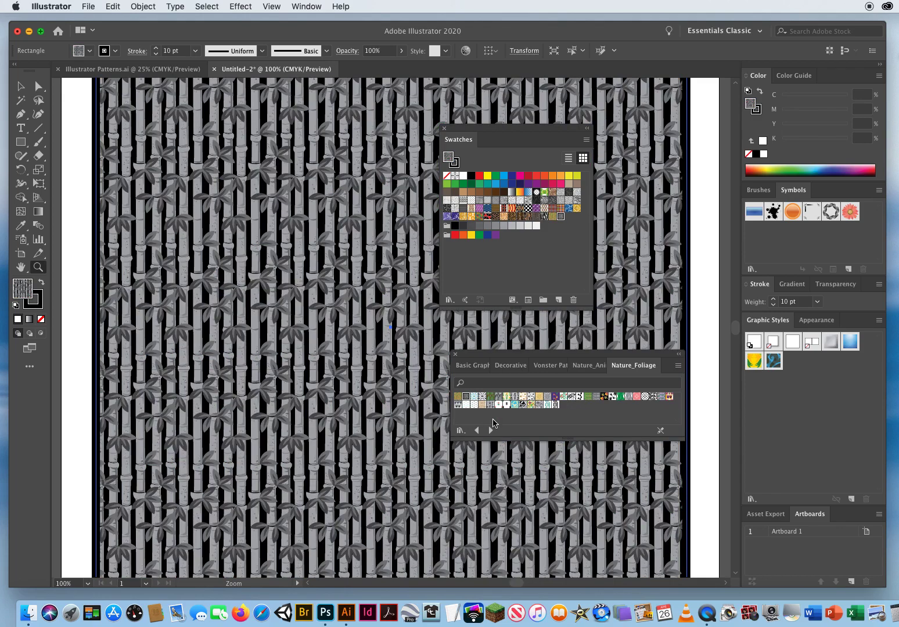
Fill the rectangle with the blue and black-and-white blossom grids, colour and grayscale cattails, and finally Floral Vines Color.
{"action": "left_click", "coordinate": [474, 397]}
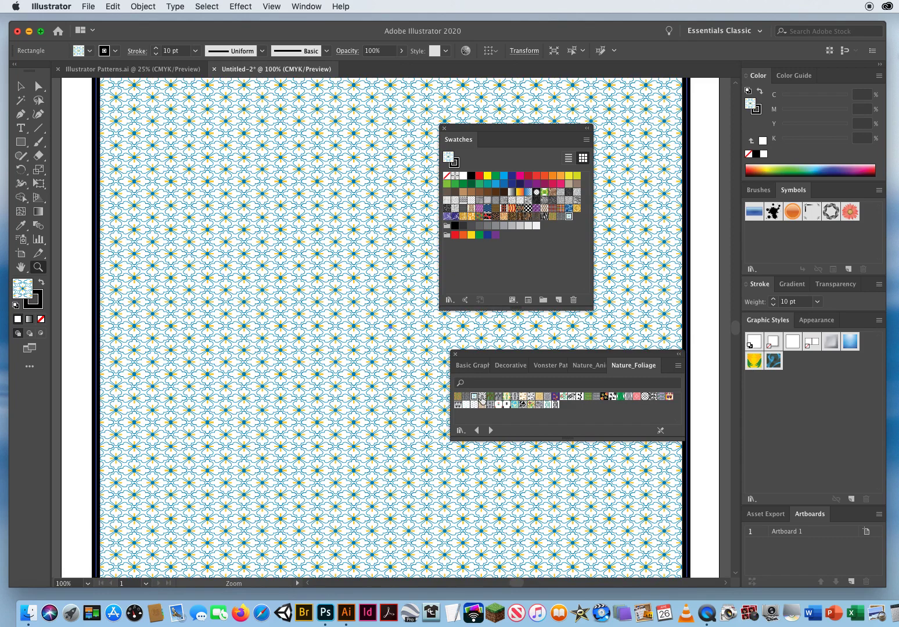
{"action": "left_click", "coordinate": [481, 397]}
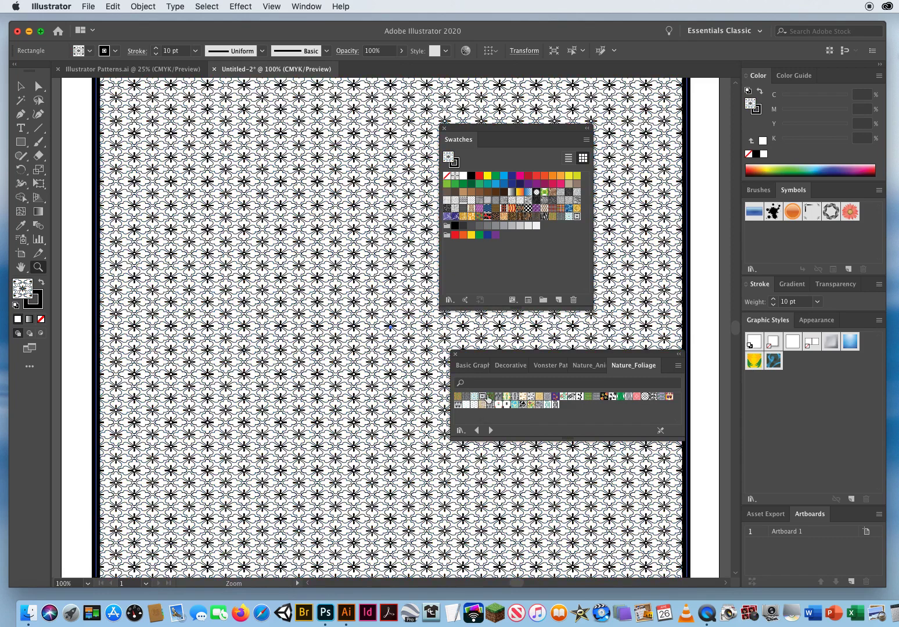
{"action": "left_click", "coordinate": [489, 398]}
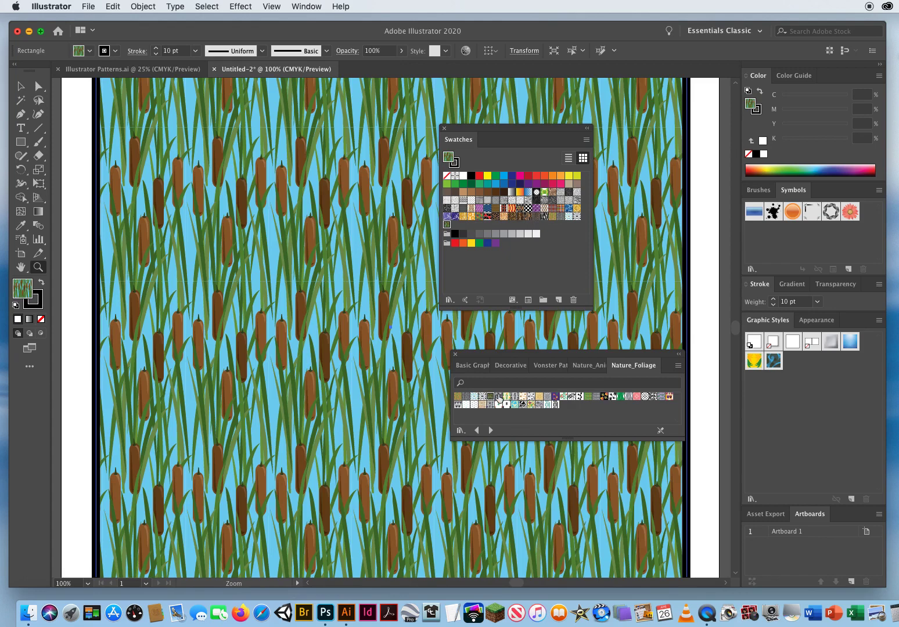
{"action": "left_click", "coordinate": [498, 397]}
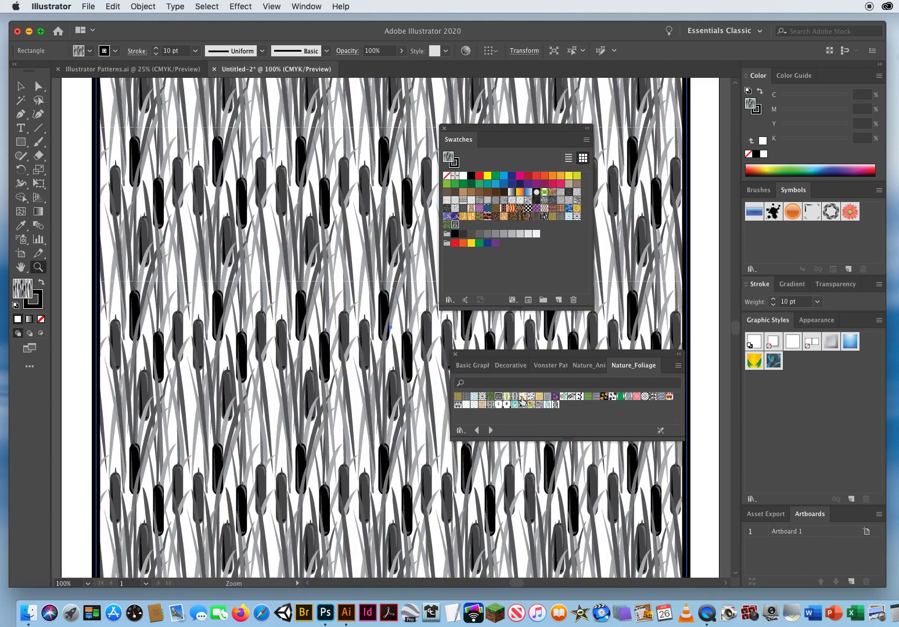
{"action": "left_click", "coordinate": [563, 396]}
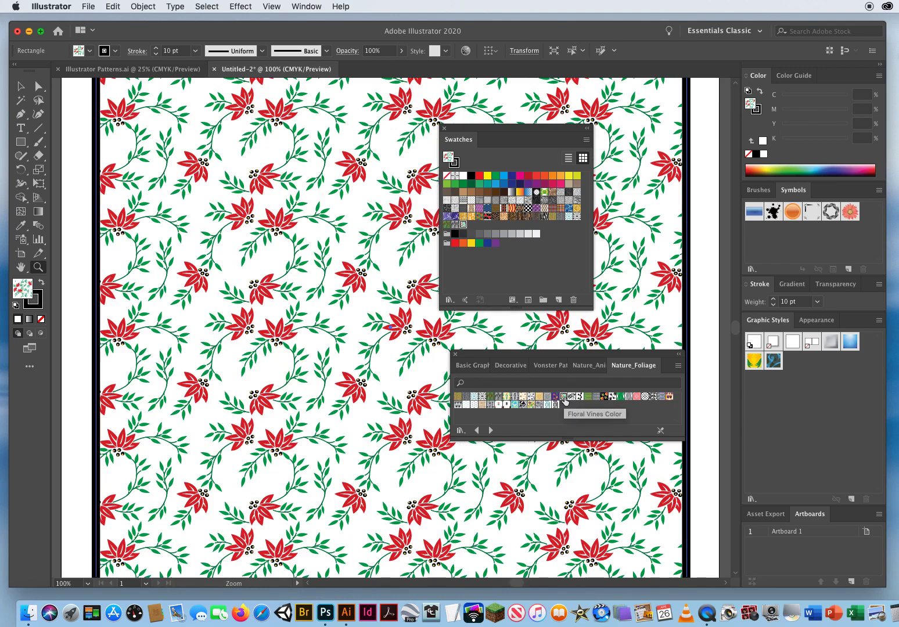
Try rectangle fills of black-and-white floral vines, Fall Leaves, green leaf rows, and the pink and black-and-white flower grids.
{"action": "left_click", "coordinate": [571, 397]}
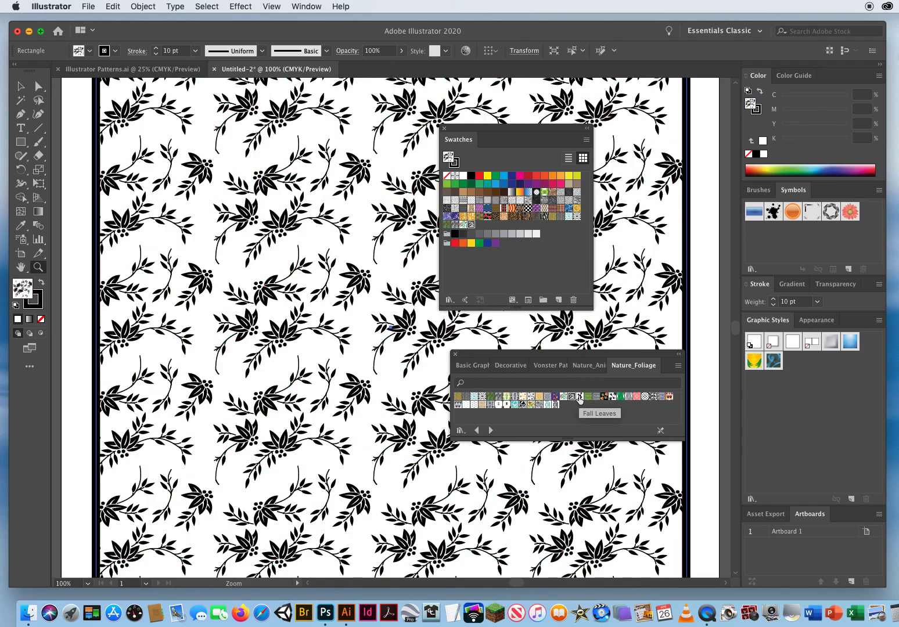
{"action": "left_click", "coordinate": [588, 397]}
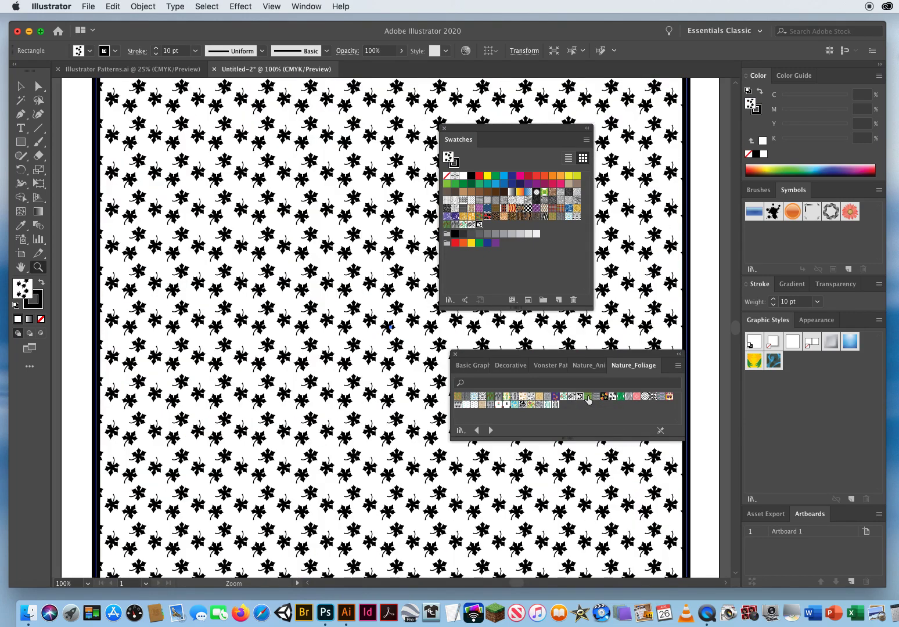
{"action": "left_click", "coordinate": [587, 397]}
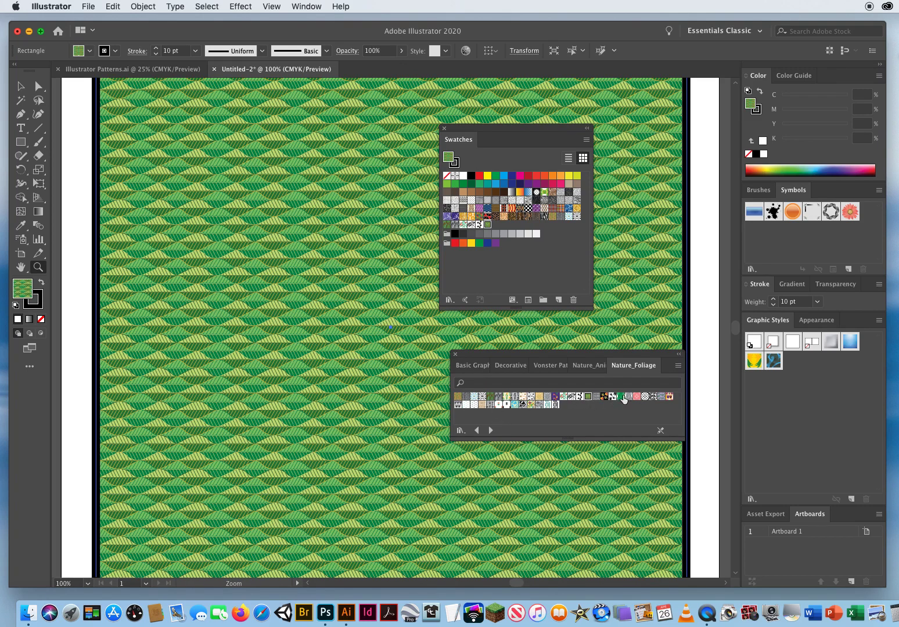
{"action": "left_click", "coordinate": [636, 397]}
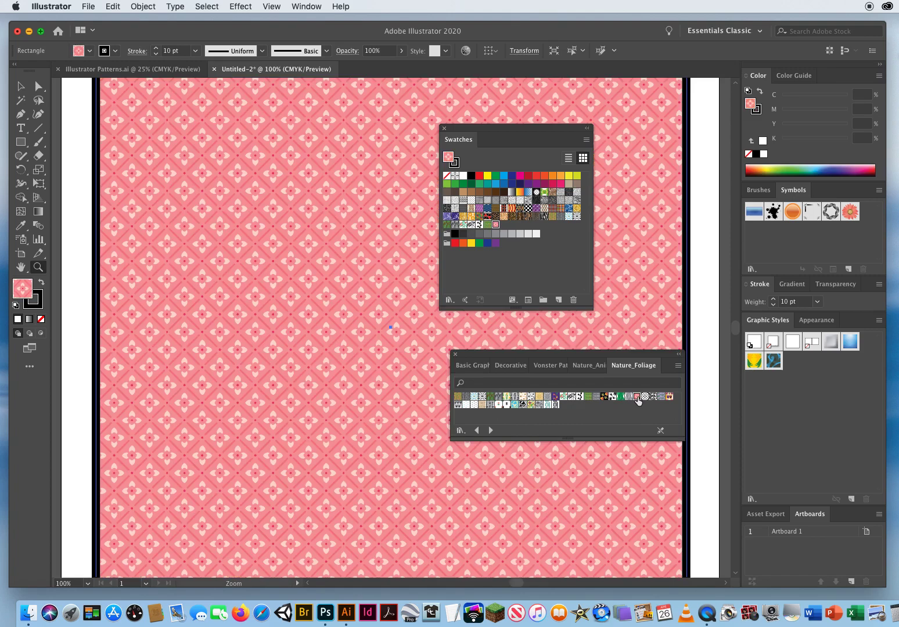
{"action": "left_click", "coordinate": [644, 396]}
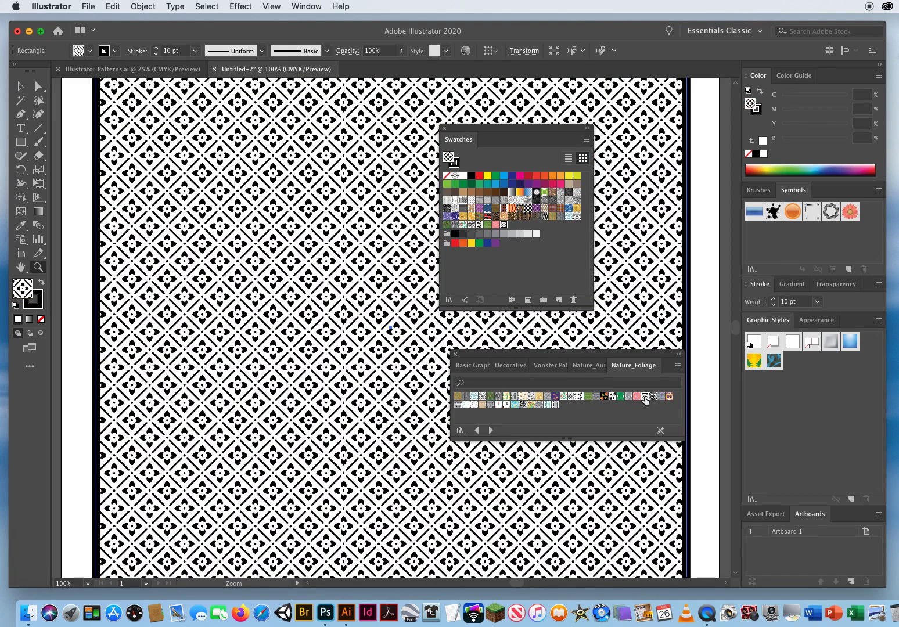
Try Morning Glories in black and white and in purple as rectangle fills, ending with the tulips in colour and grayscale.
{"action": "left_click", "coordinate": [653, 396]}
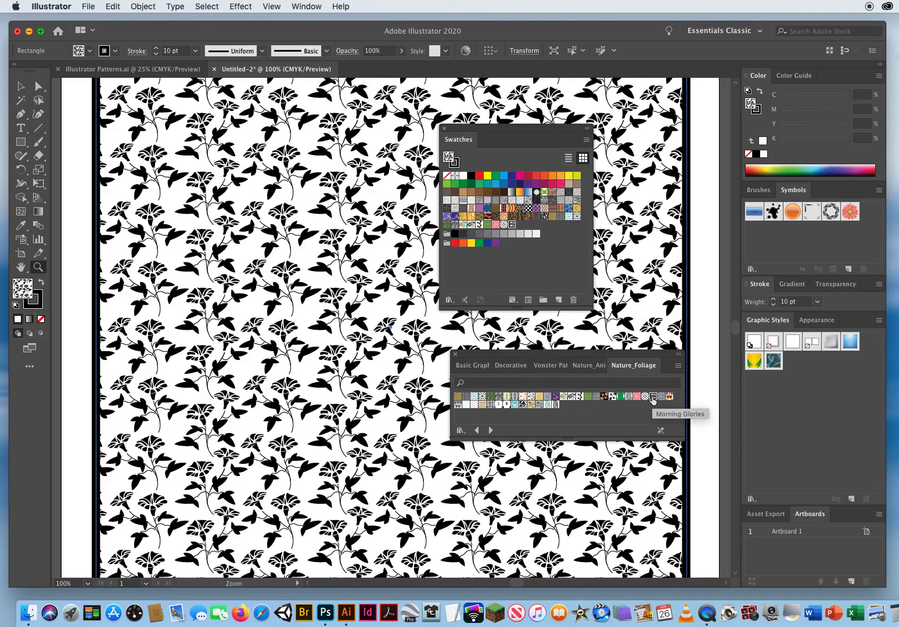
{"action": "left_click", "coordinate": [661, 397]}
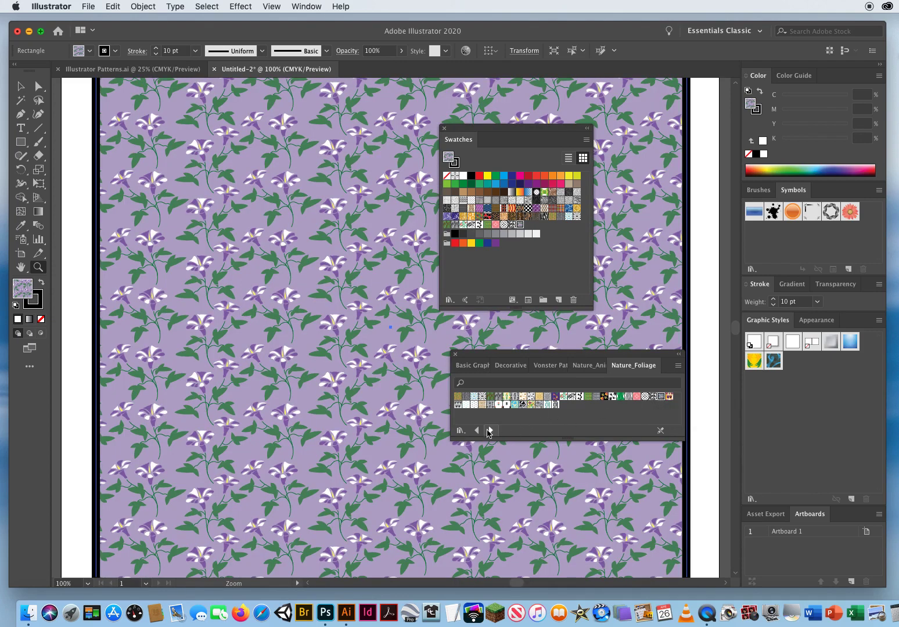
{"action": "left_click", "coordinate": [498, 405]}
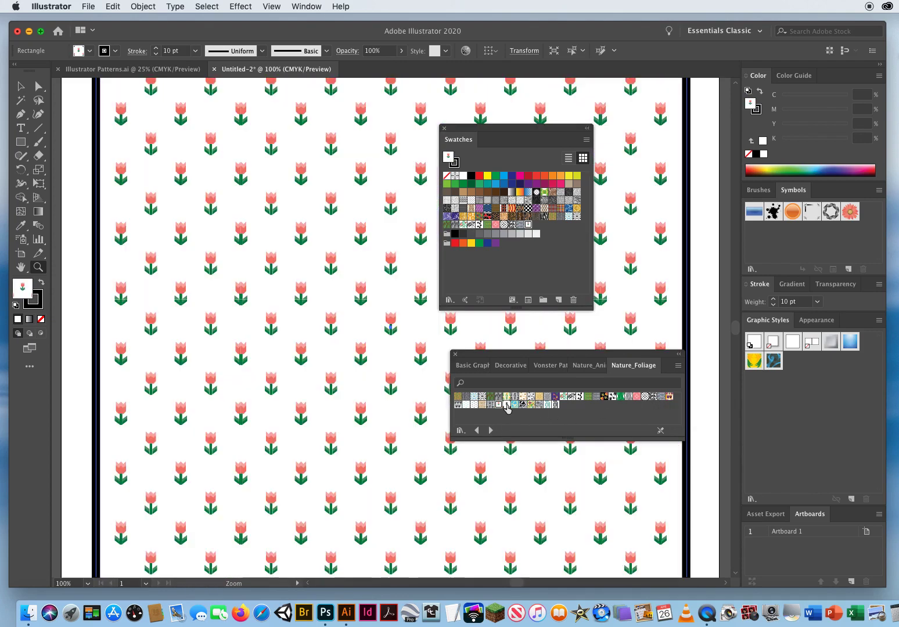
{"action": "left_click", "coordinate": [506, 404]}
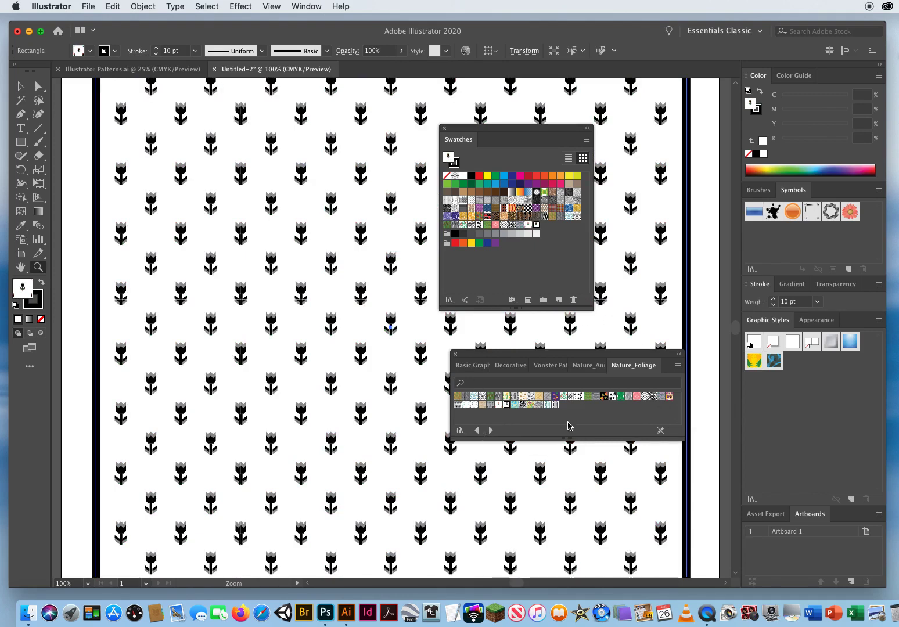
Close the pattern library window and the Untitled-2 document without saving its changes.
{"action": "left_click", "coordinate": [456, 354]}
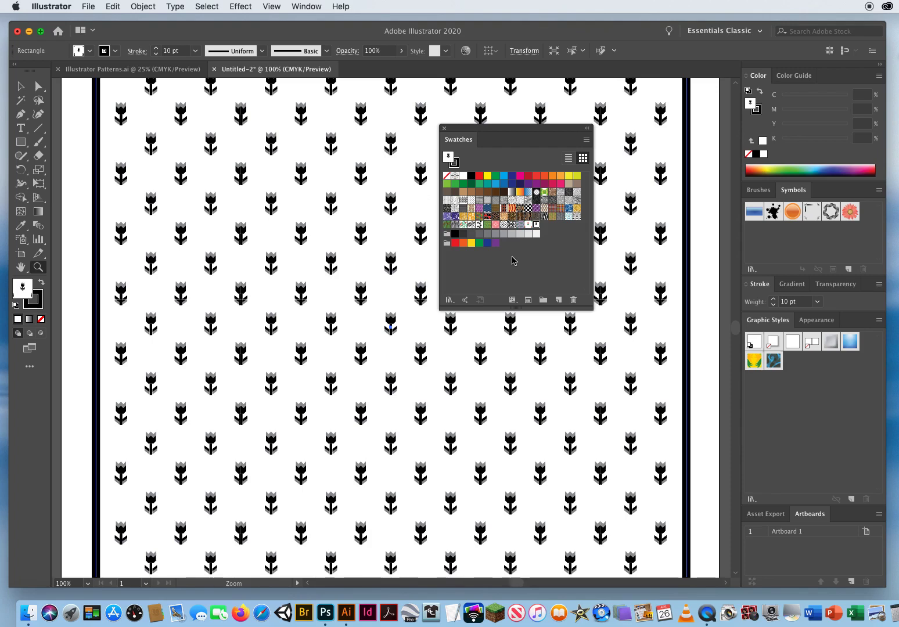
{"action": "left_click", "coordinate": [21, 86]}
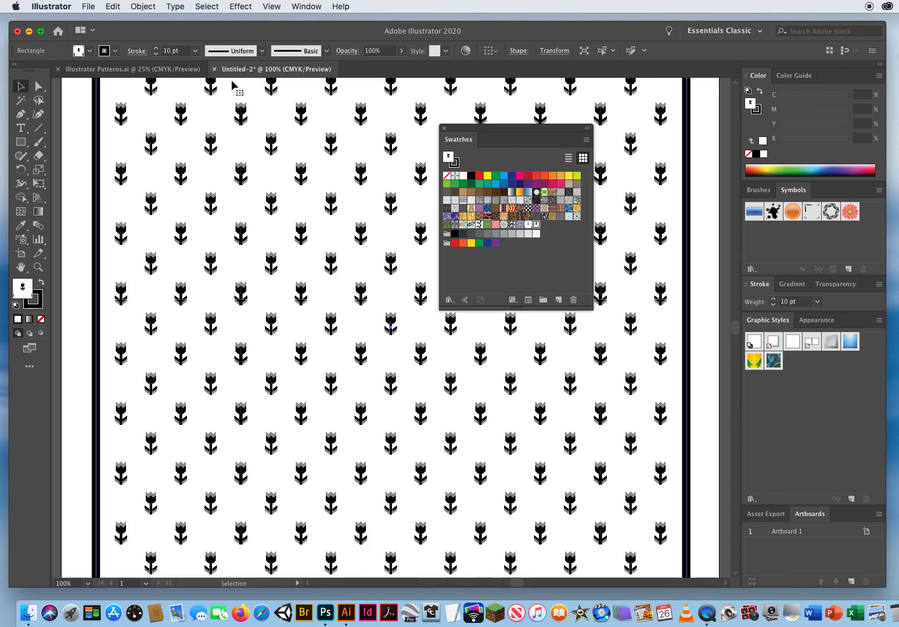
{"action": "left_click", "coordinate": [214, 69]}
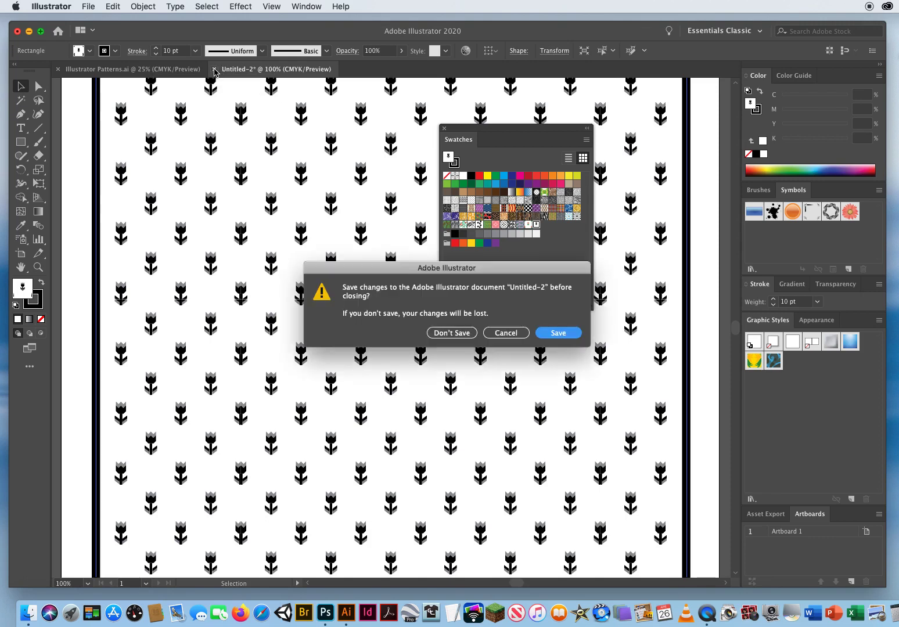
{"action": "left_click", "coordinate": [457, 334]}
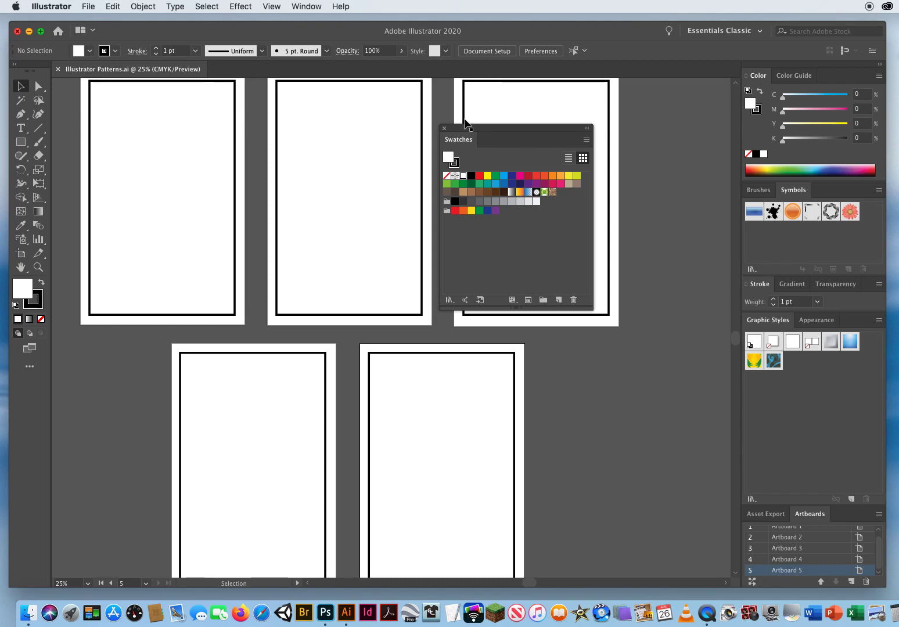
Move the Swatches panel slightly aside and frame the first artboard at 33.33% with empty space above it.
{"action": "left_click_drag", "start_coordinate": [456, 127], "coordinate": [496, 133]}
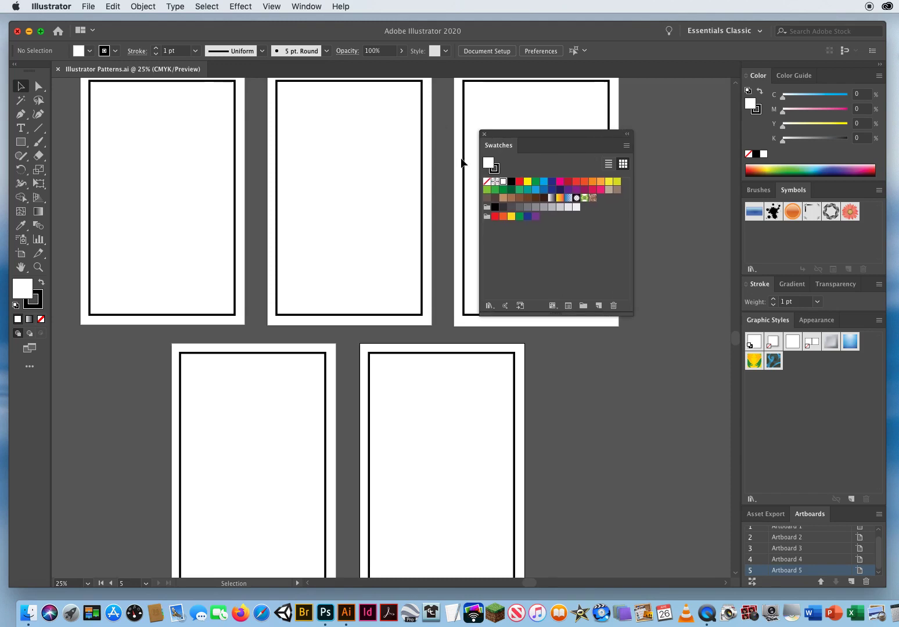
{"action": "key", "text": "space"}
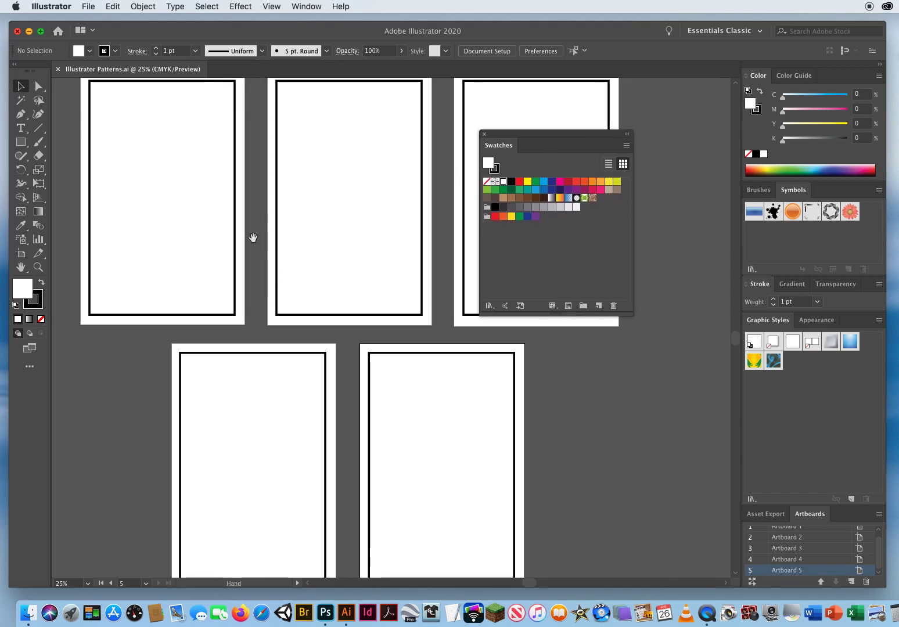
{"action": "left_click_drag", "start_coordinate": [253, 238], "coordinate": [323, 376]}
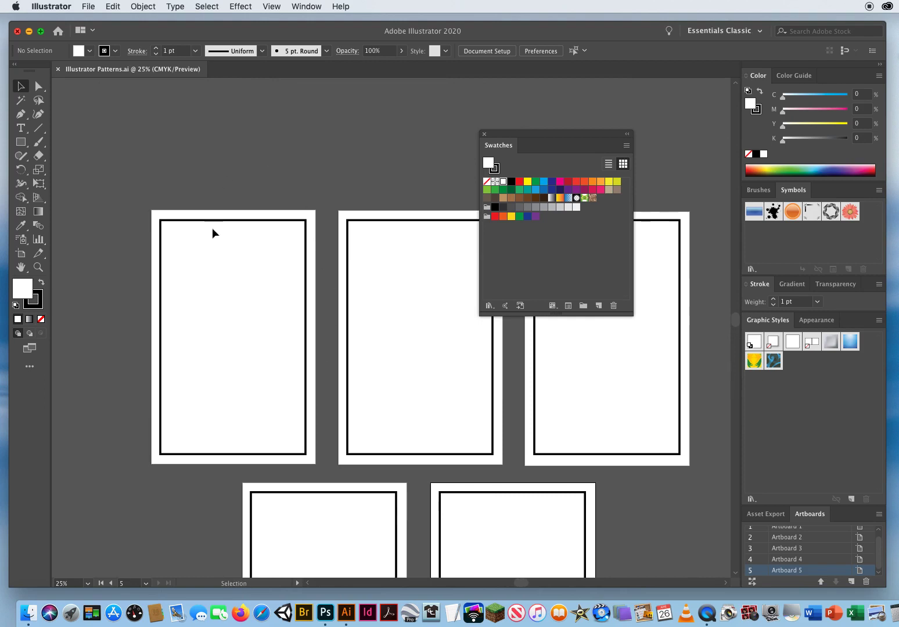
{"action": "left_click", "coordinate": [39, 267]}
{"action": "left_click", "coordinate": [295, 263]}
{"action": "key", "text": "space"}
{"action": "left_click_drag", "start_coordinate": [350, 339], "coordinate": [303, 259]}
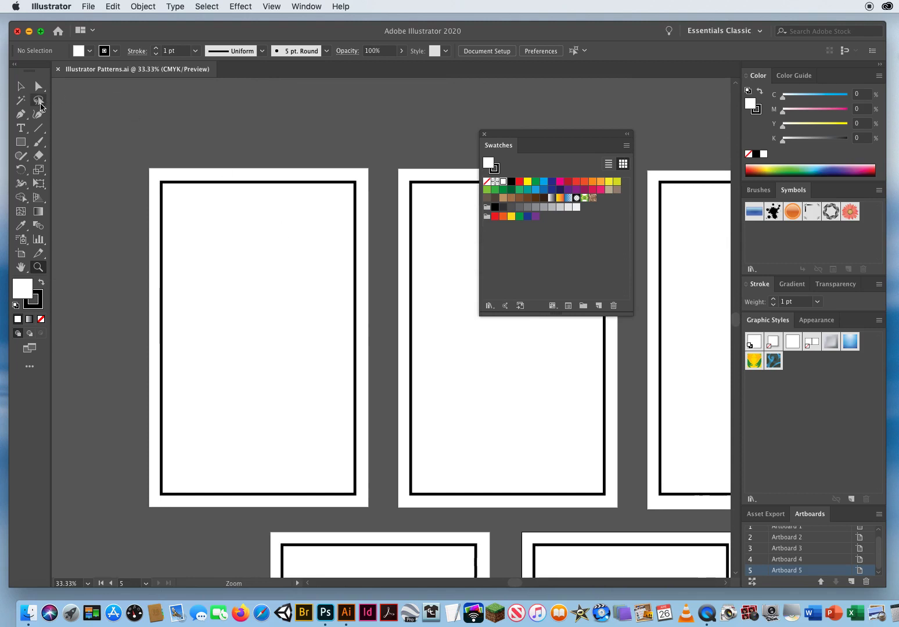
{"action": "left_click", "coordinate": [21, 86]}
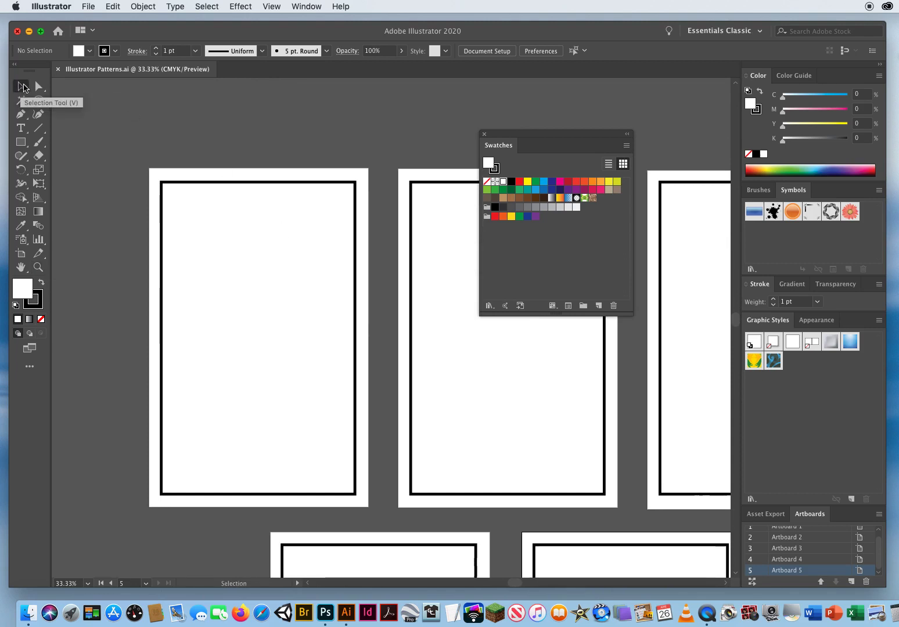
Try a white circle about 4.08 in wide on the pasteboard above the first artboard and delete it.
{"action": "left_click", "coordinate": [26, 146]}
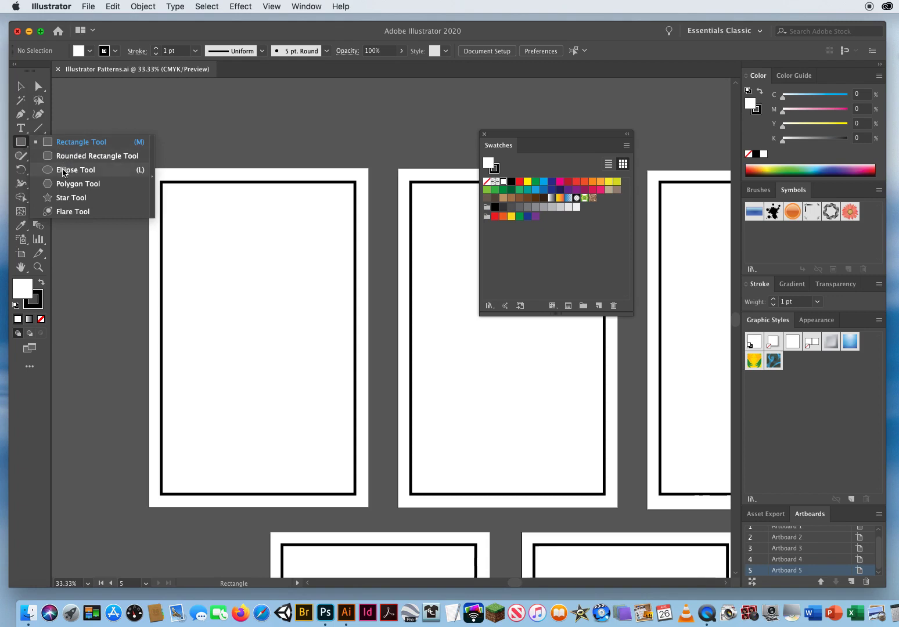
{"action": "left_click", "coordinate": [64, 170]}
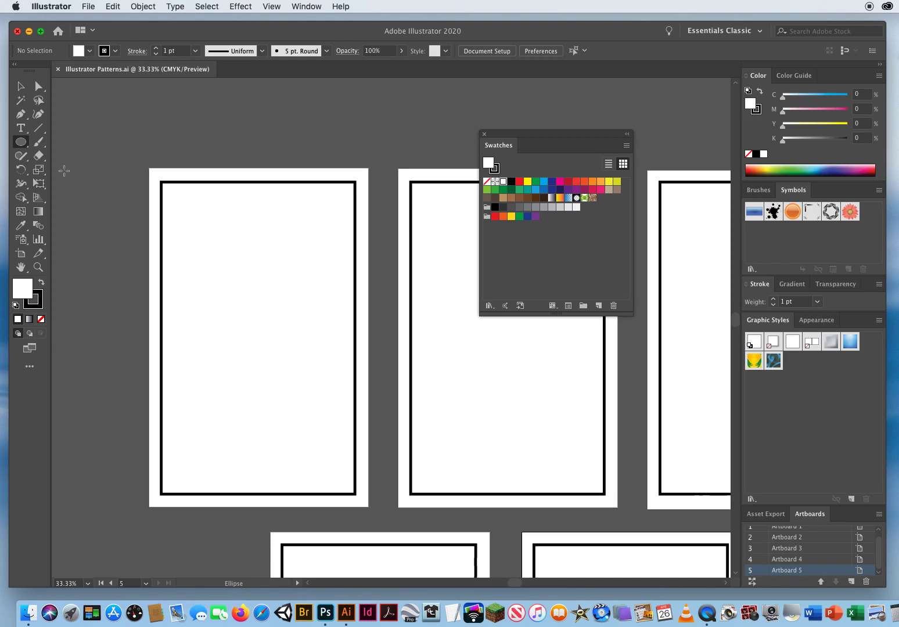
{"action": "key", "text": "space"}
{"action": "left_click_drag", "start_coordinate": [107, 187], "coordinate": [118, 229]}
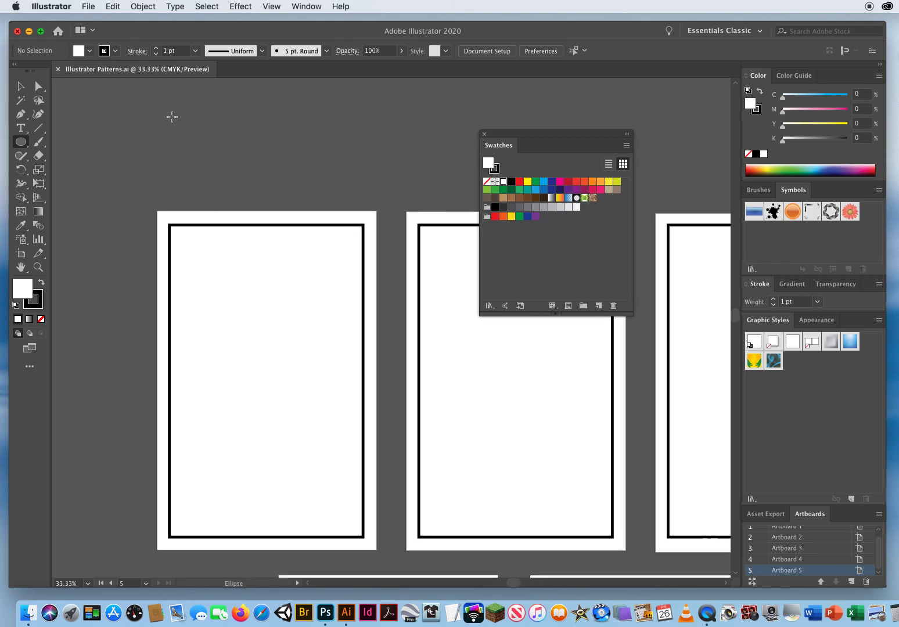
{"action": "left_click_drag", "start_coordinate": [172, 116], "coordinate": [253, 174]}
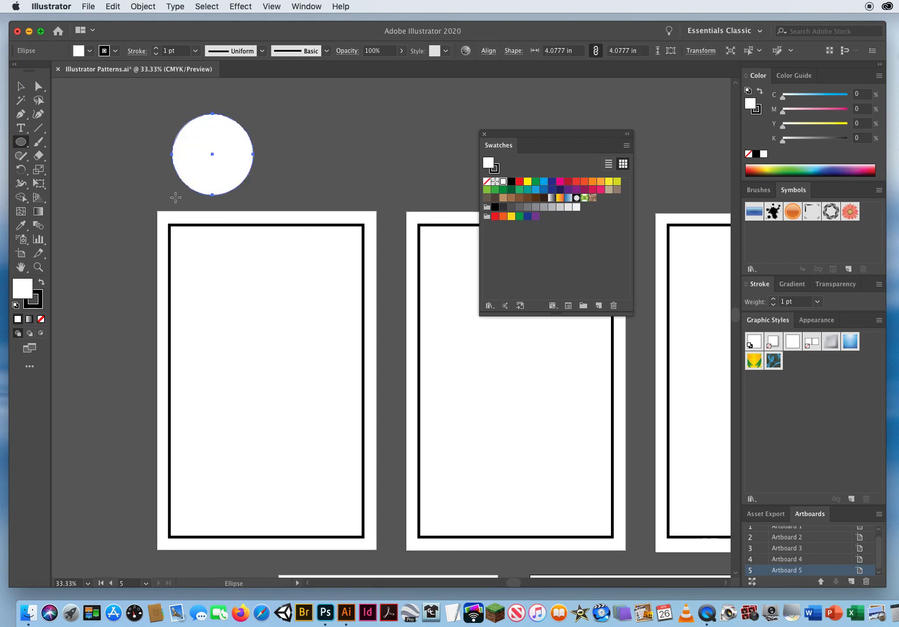
{"action": "key", "text": "v"}
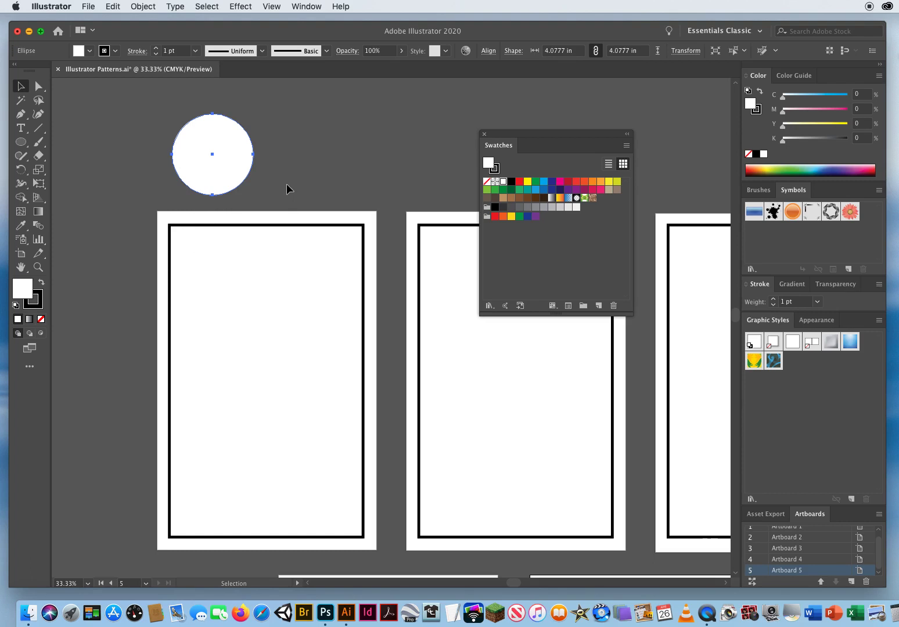
{"action": "key", "text": "Delete"}
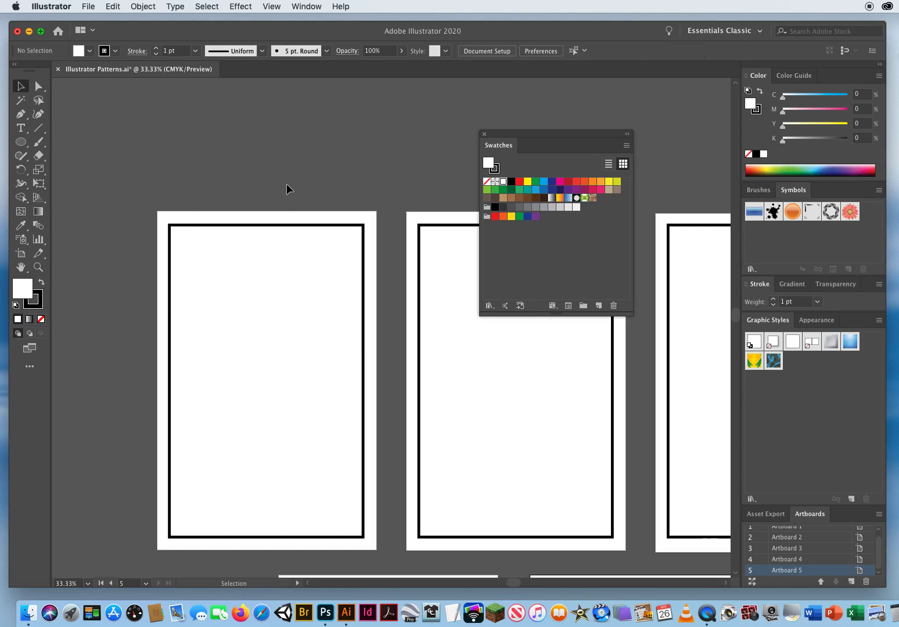
Draw a circle about 1.14 in wide just above the first artboard and give it a black fill and no stroke.
{"action": "left_click", "coordinate": [20, 142]}
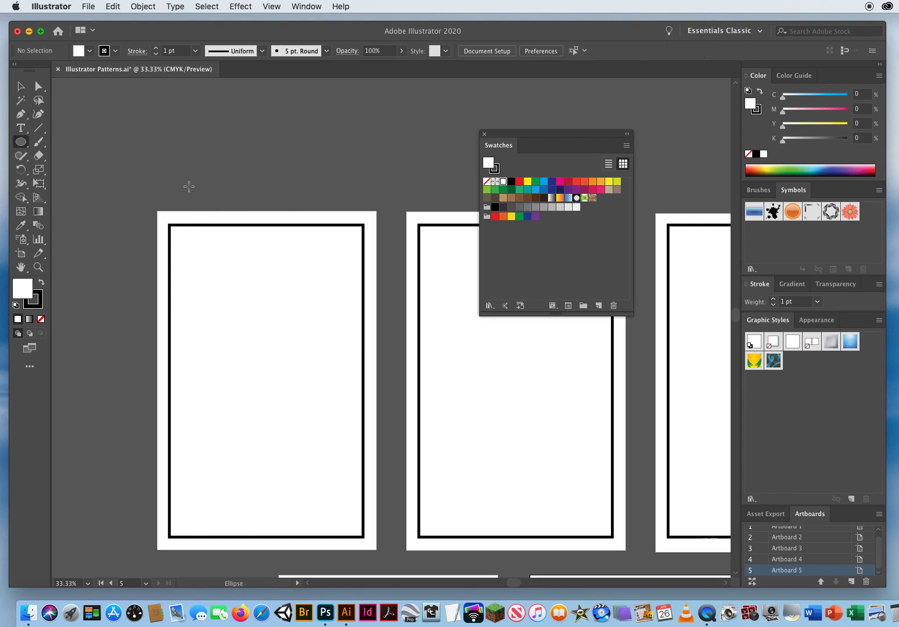
{"action": "left_click_drag", "start_coordinate": [185, 176], "coordinate": [205, 196]}
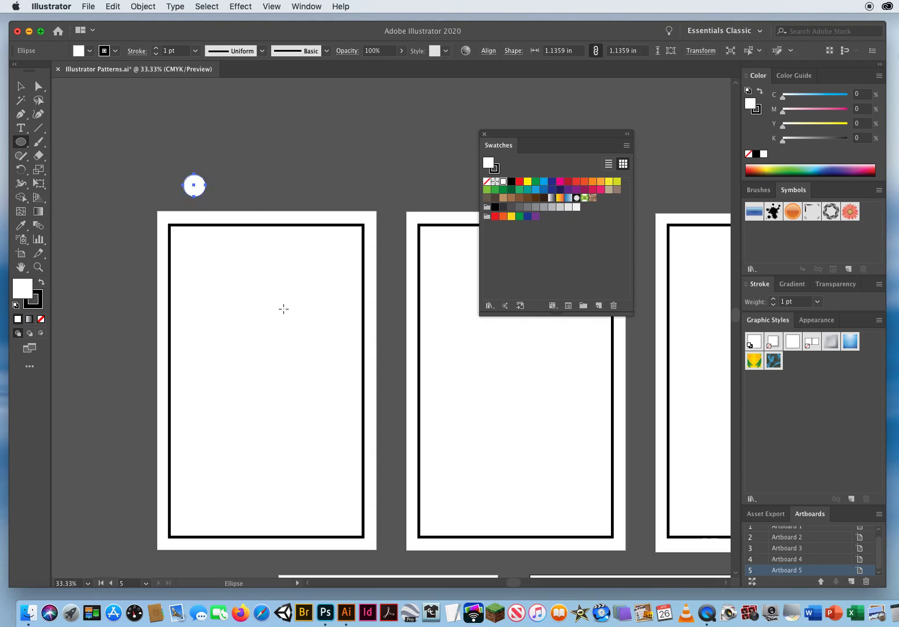
{"action": "left_click", "coordinate": [20, 87]}
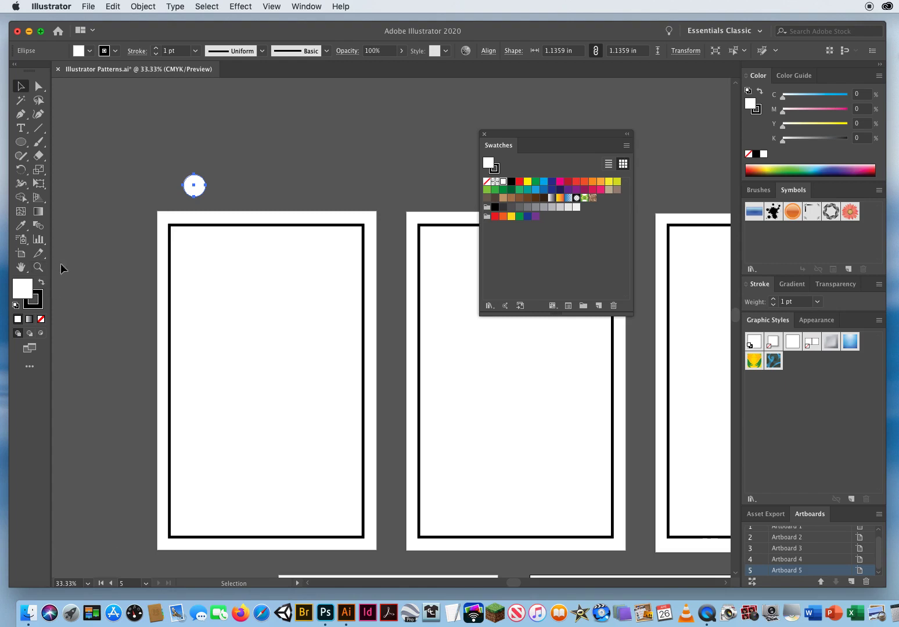
{"action": "left_click", "coordinate": [44, 284]}
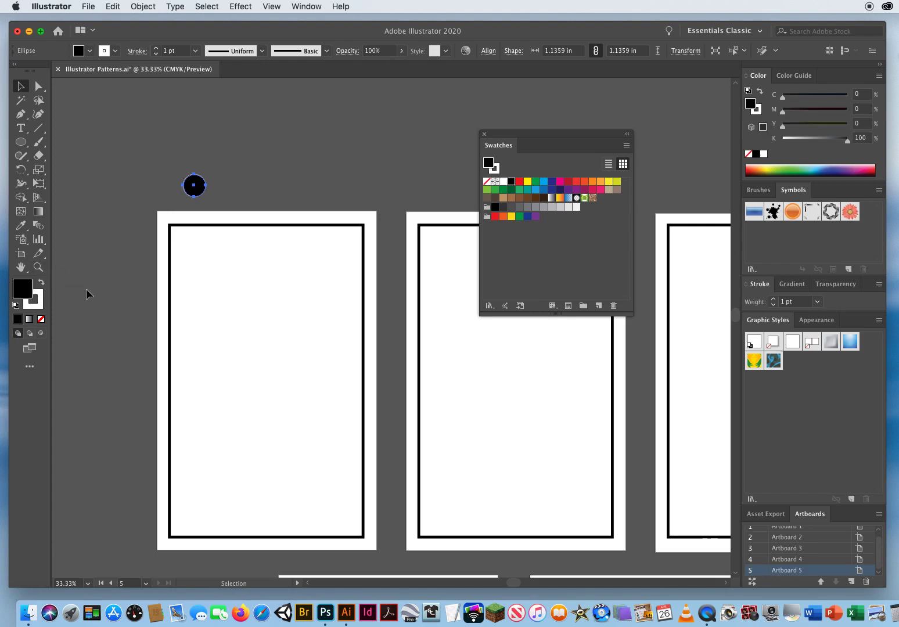
{"action": "left_click", "coordinate": [37, 302]}
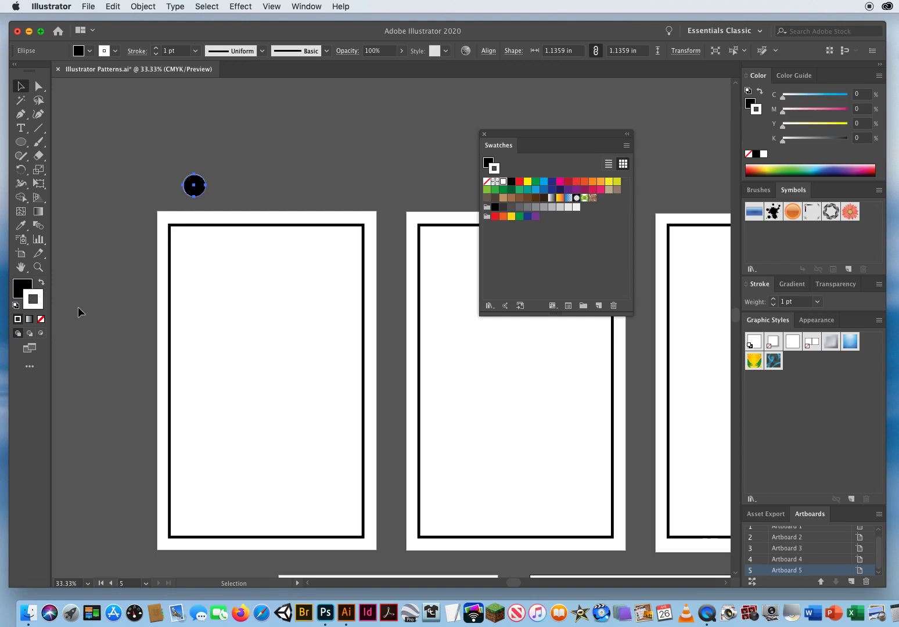
{"action": "key", "text": "slash"}
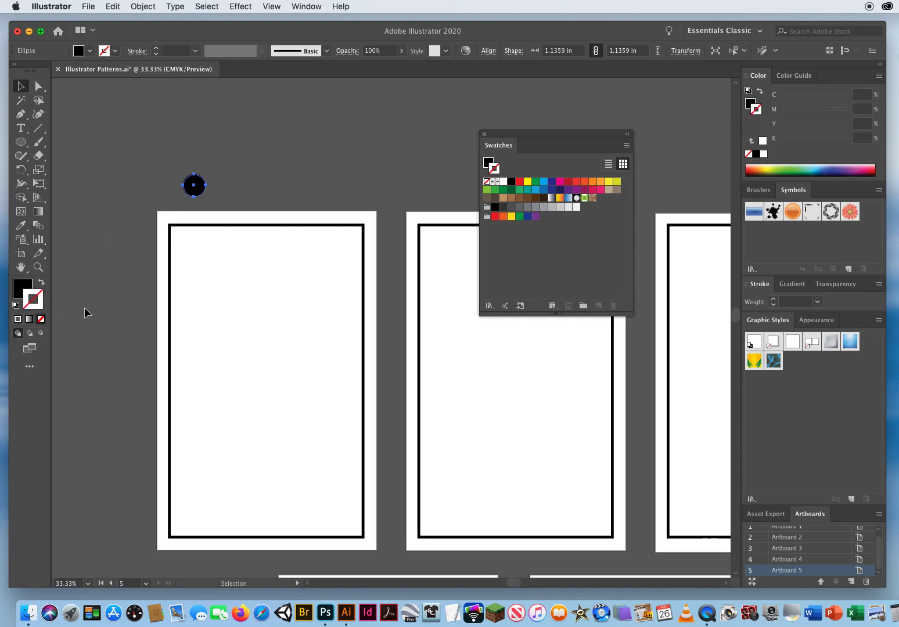
{"action": "left_click", "coordinate": [140, 190]}
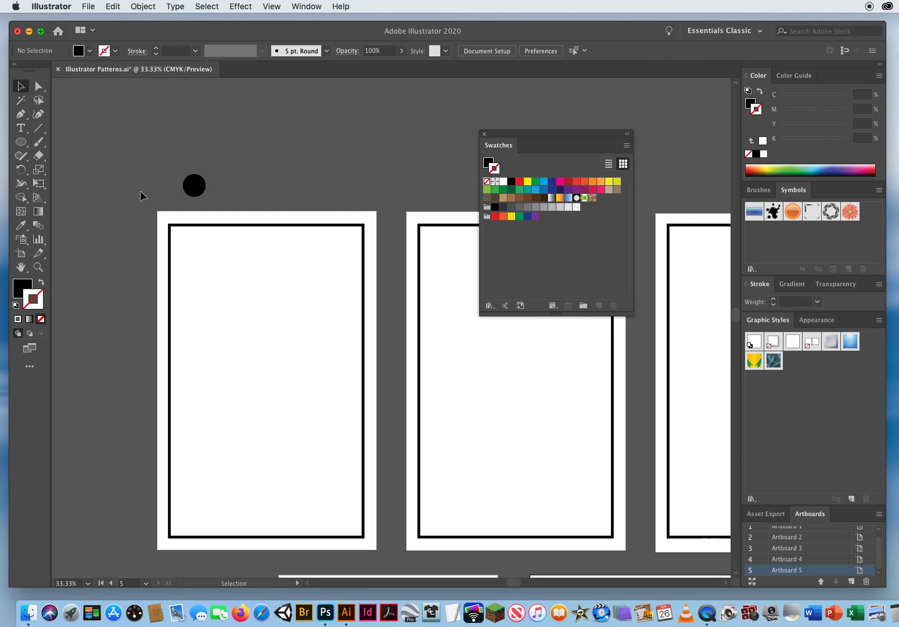
Make a new pattern from the black circle above the first artboard and dismiss the notice about the added swatch.
{"action": "left_click", "coordinate": [195, 189]}
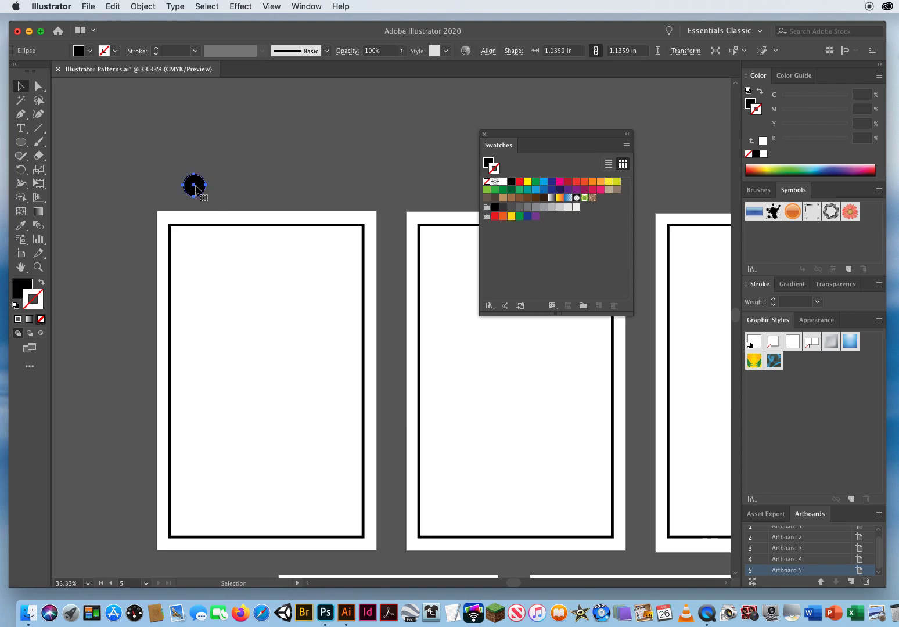
{"action": "left_click", "coordinate": [142, 7]}
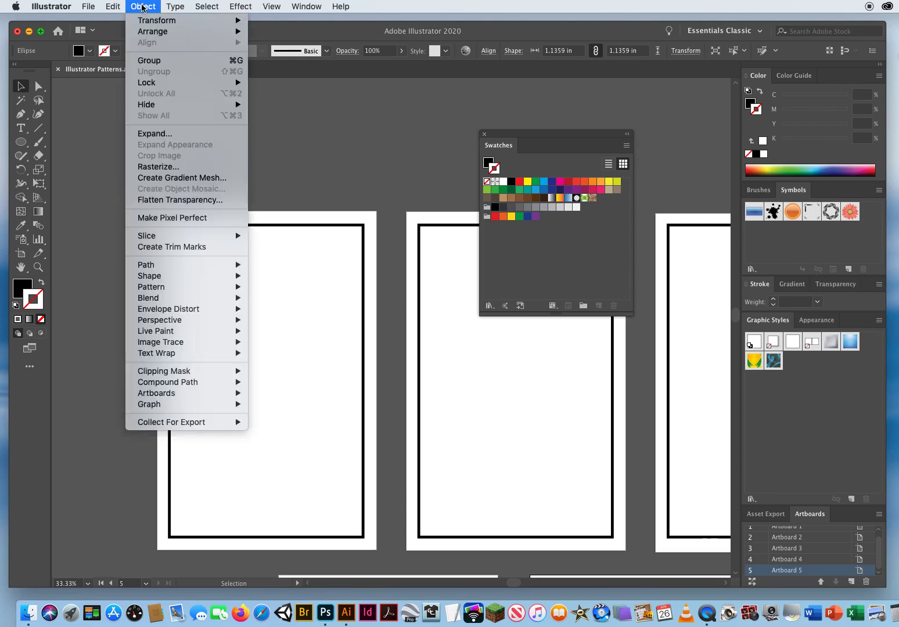
{"action": "mouse_move", "coordinate": [159, 287]}
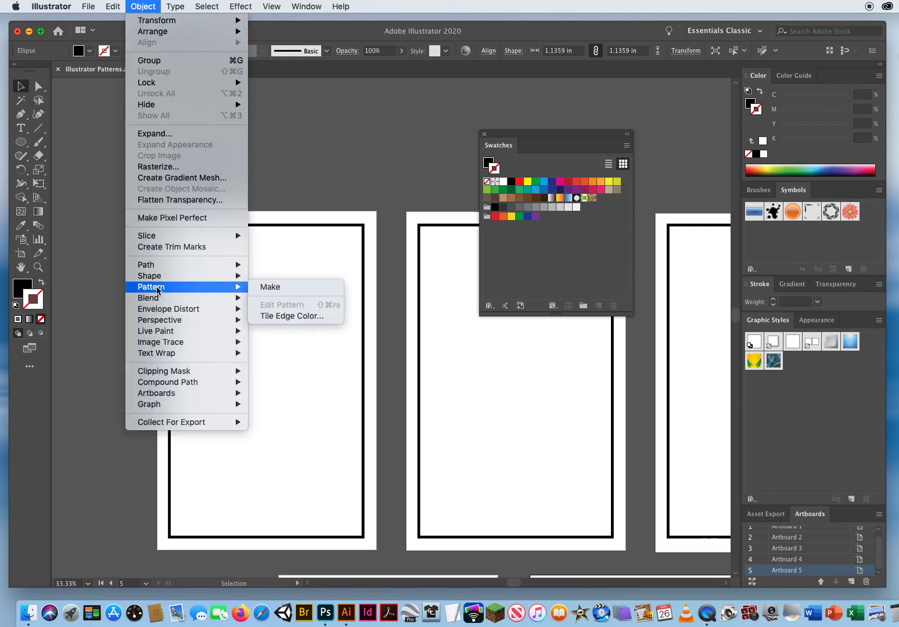
{"action": "left_click", "coordinate": [271, 288]}
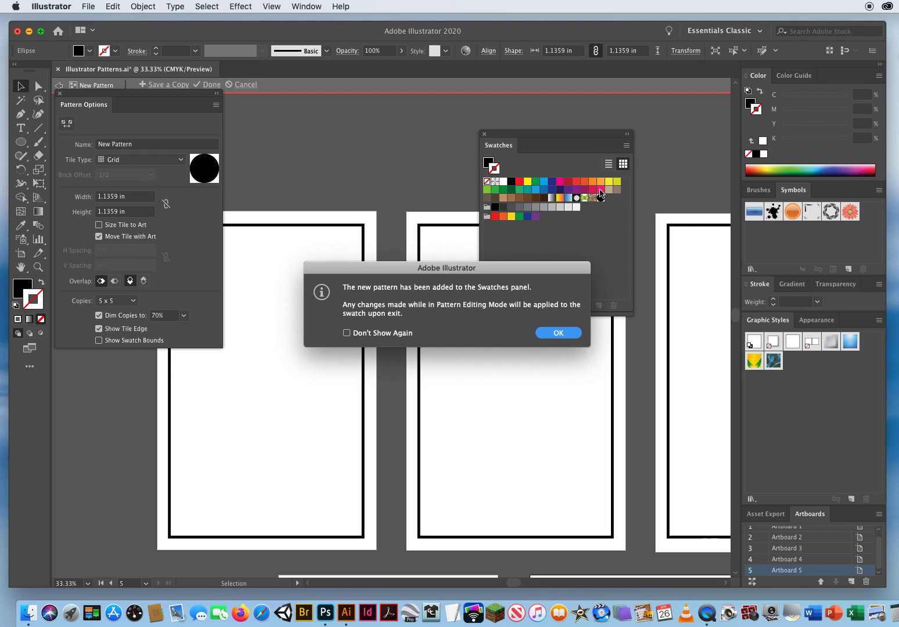
{"action": "left_click_drag", "start_coordinate": [377, 270], "coordinate": [447, 272]}
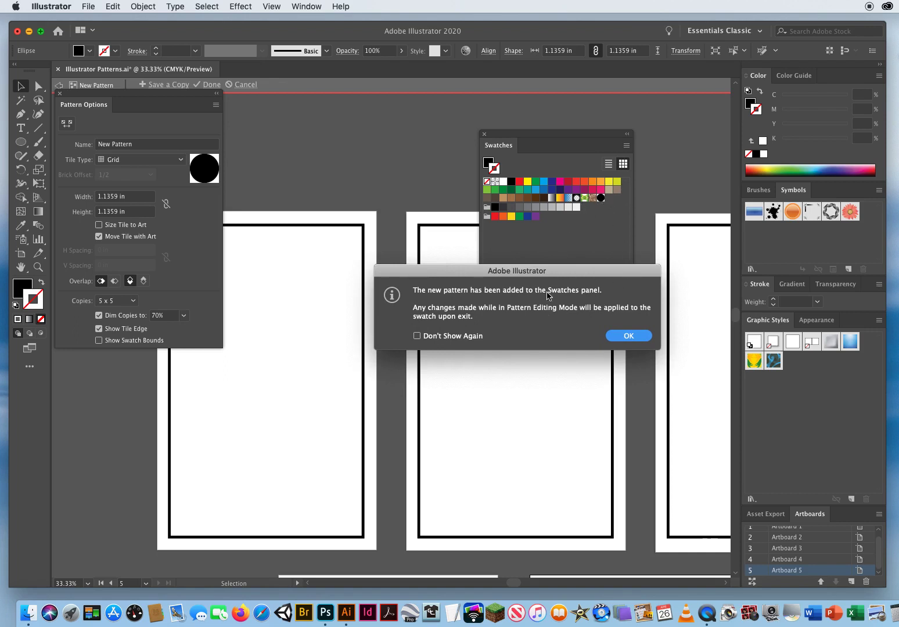
{"action": "left_click", "coordinate": [629, 337]}
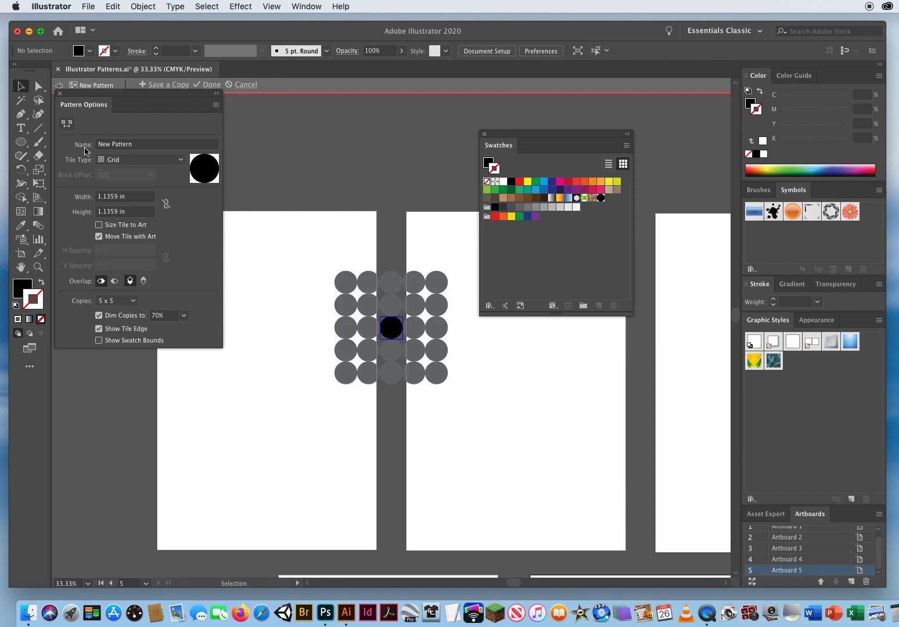
Arrange the Pattern Options and Swatches panels around the dot pattern and enlarge the view of it to 66.67%.
{"action": "left_click_drag", "start_coordinate": [111, 96], "coordinate": [121, 121]}
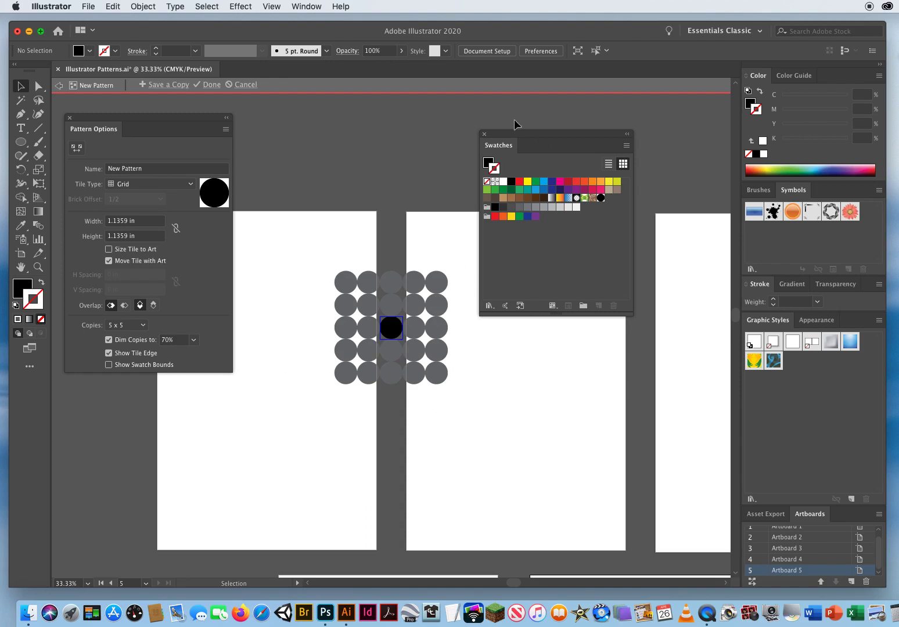
{"action": "left_click_drag", "start_coordinate": [494, 134], "coordinate": [548, 127]}
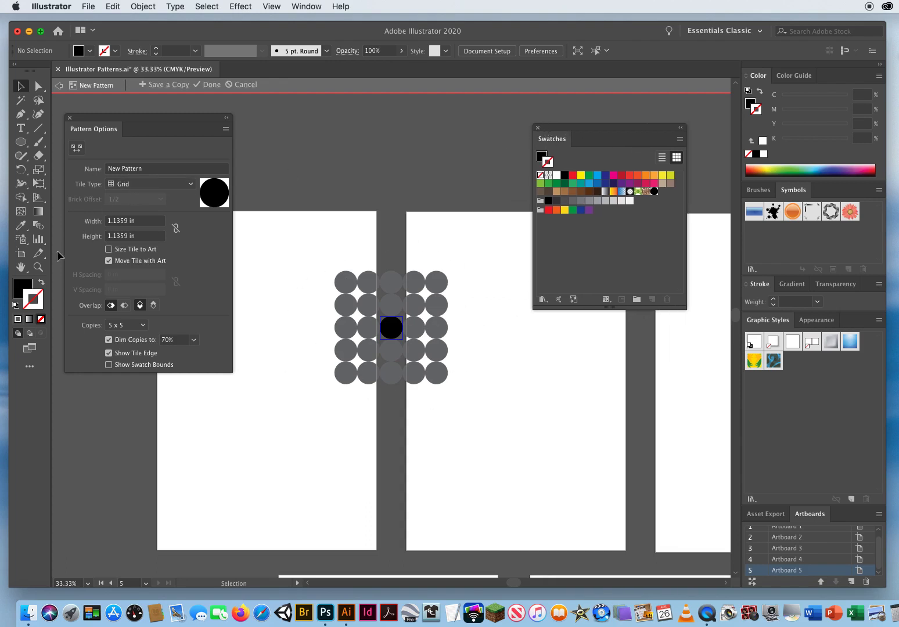
{"action": "left_click", "coordinate": [38, 267]}
{"action": "left_click", "coordinate": [386, 311]}
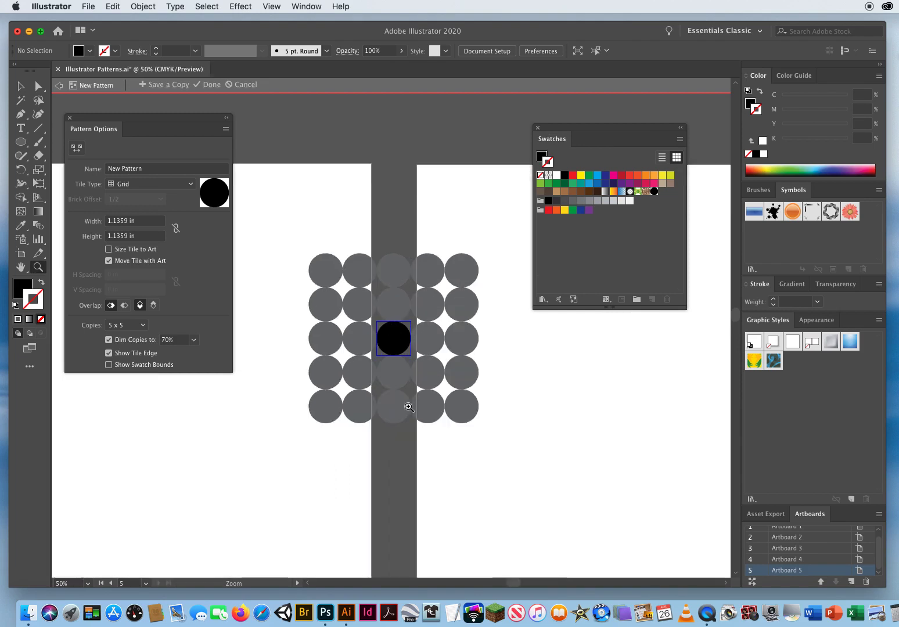
{"action": "left_click", "coordinate": [389, 346]}
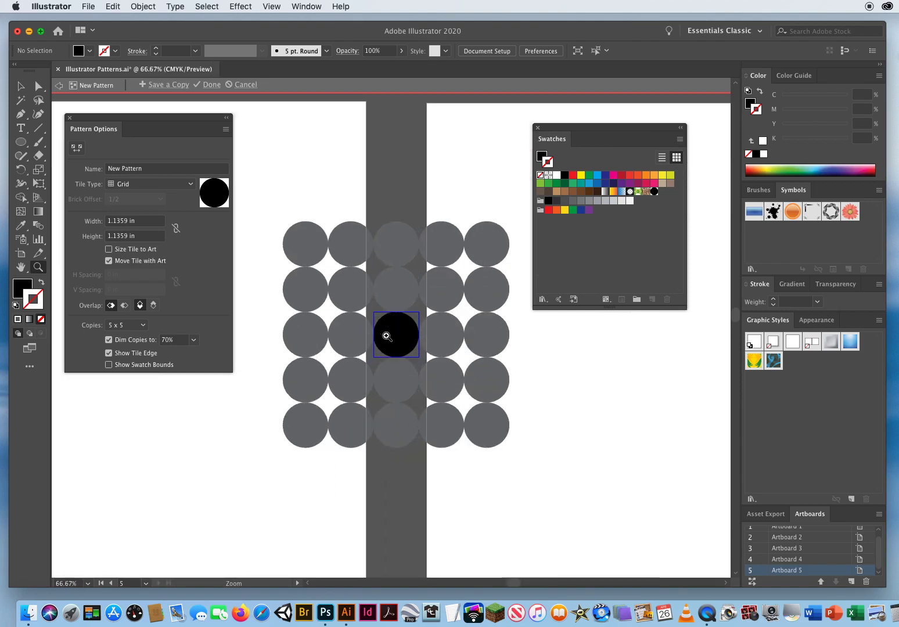
{"action": "left_click_drag", "start_coordinate": [143, 127], "coordinate": [158, 141]}
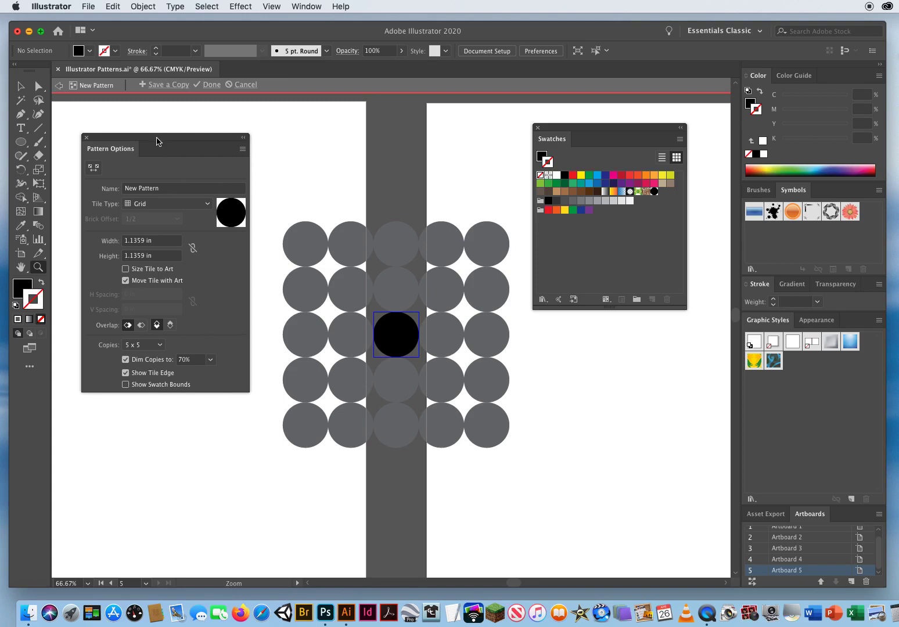
{"action": "key", "text": "v"}
{"action": "left_click_drag", "start_coordinate": [131, 141], "coordinate": [128, 137]}
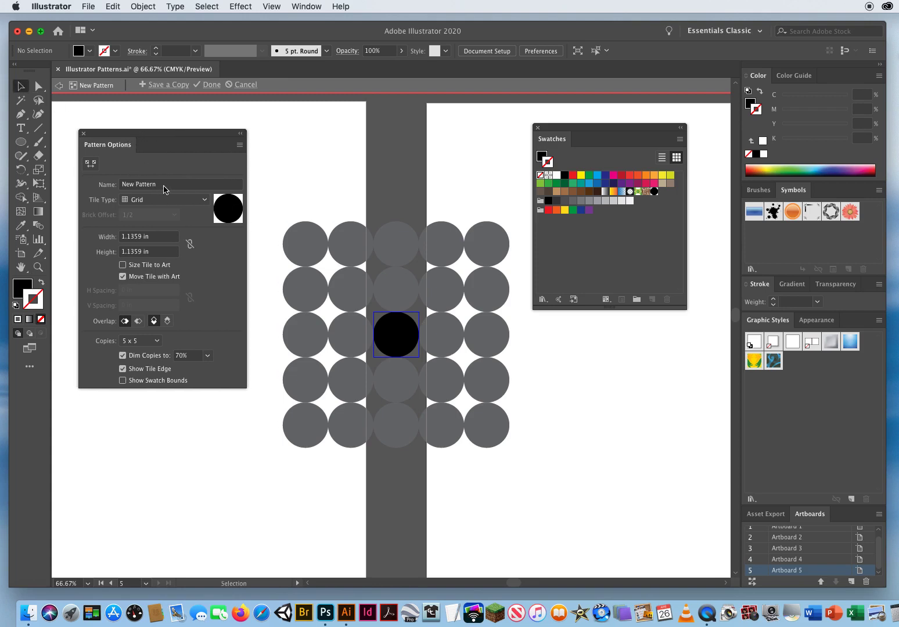
Try the Brick by Row, Brick by Column and Hex by Column tile types, and set the dot pattern's tile type to Hex by Row.
{"action": "left_click", "coordinate": [153, 184]}
{"action": "triple_click", "coordinate": [153, 184]}
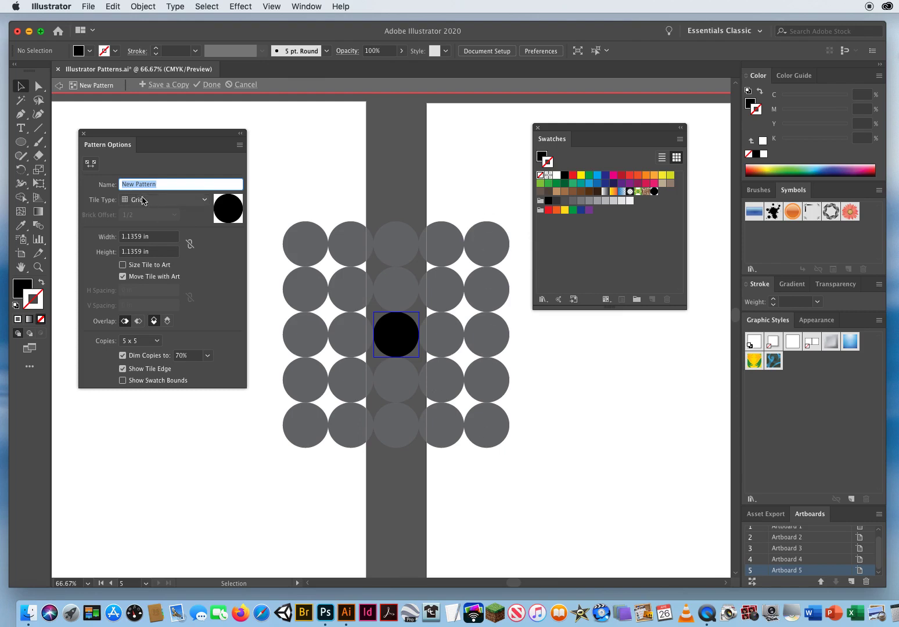
{"action": "left_click", "coordinate": [145, 200]}
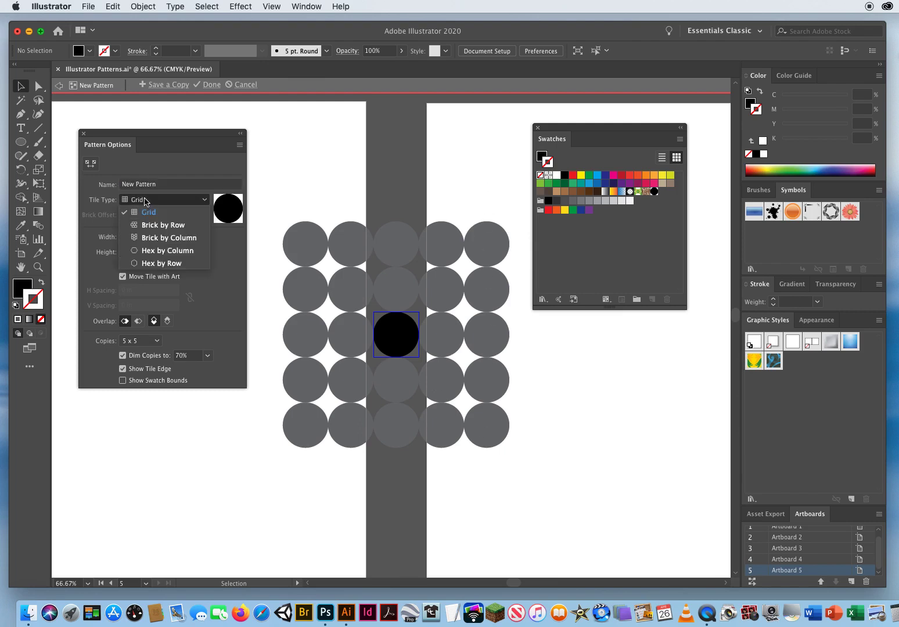
{"action": "left_click", "coordinate": [168, 226]}
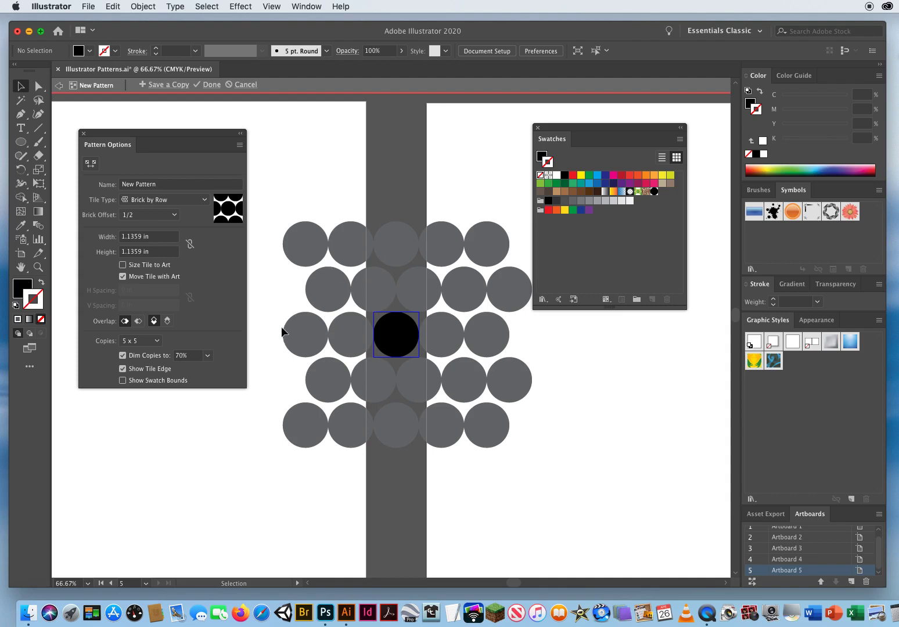
{"action": "left_click", "coordinate": [165, 200]}
{"action": "left_click", "coordinate": [168, 239]}
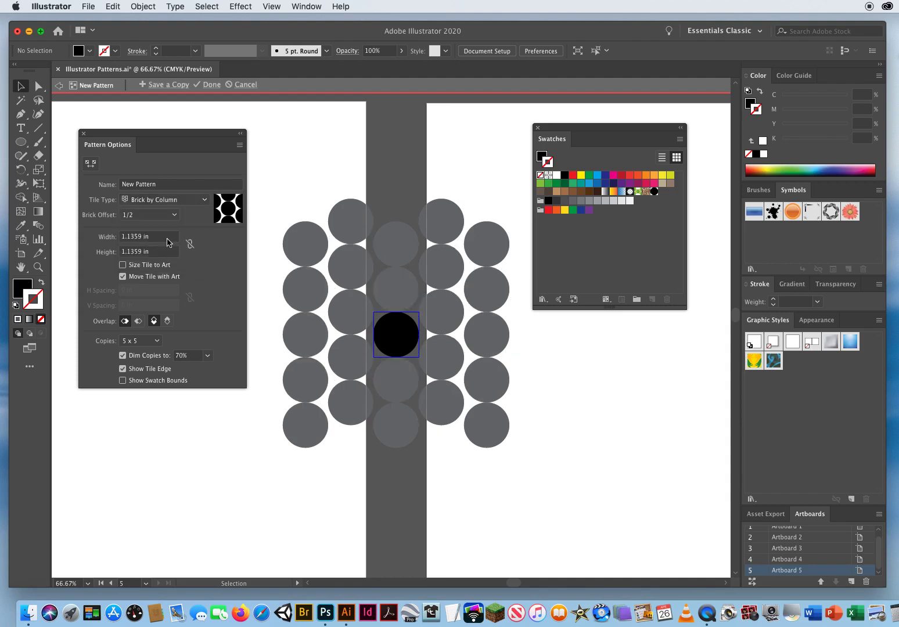
{"action": "left_click", "coordinate": [168, 200]}
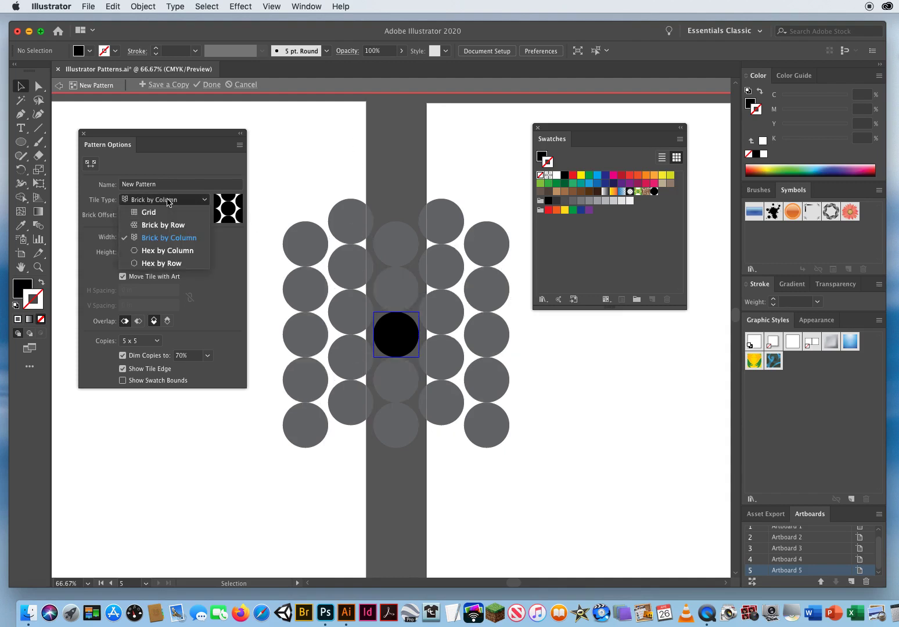
{"action": "left_click", "coordinate": [166, 251]}
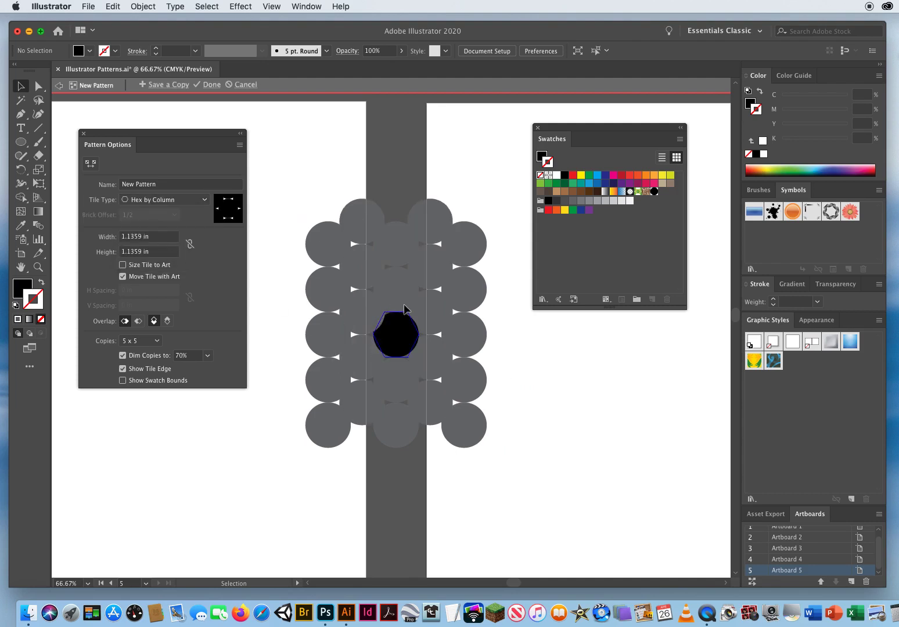
{"action": "left_click", "coordinate": [163, 199]}
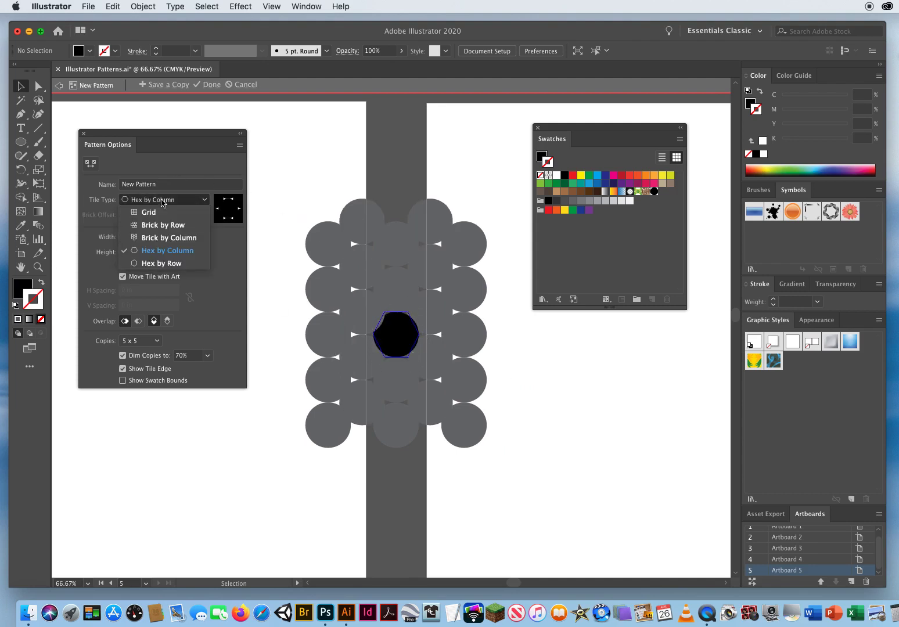
{"action": "left_click", "coordinate": [160, 264]}
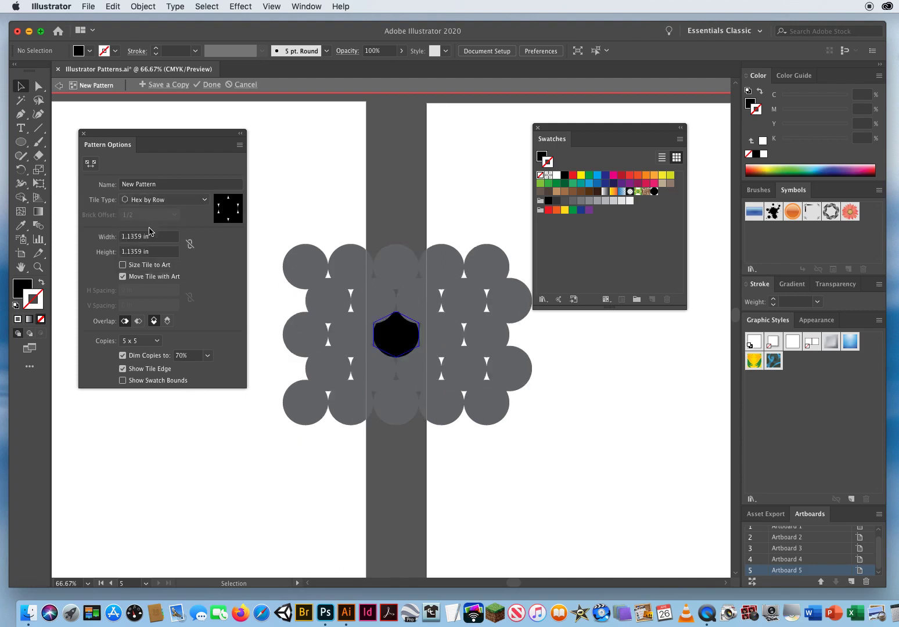
Try previewing the pattern with 7 x 7, 9 x 9 and 1 x 1 copies, and set the copies back to 5 x 5.
{"action": "left_click_drag", "start_coordinate": [156, 236], "coordinate": [125, 237]}
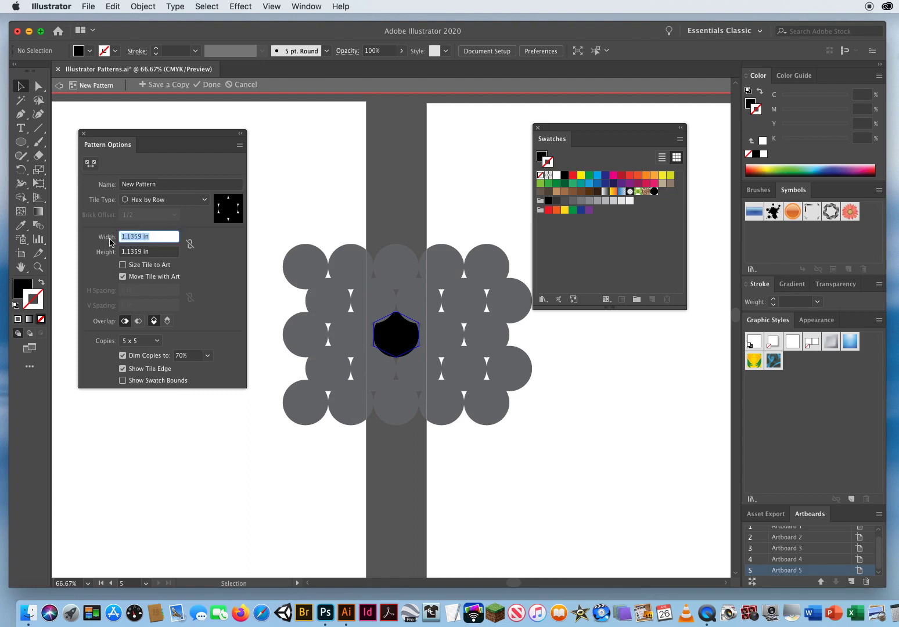
{"action": "key", "text": "Tab"}
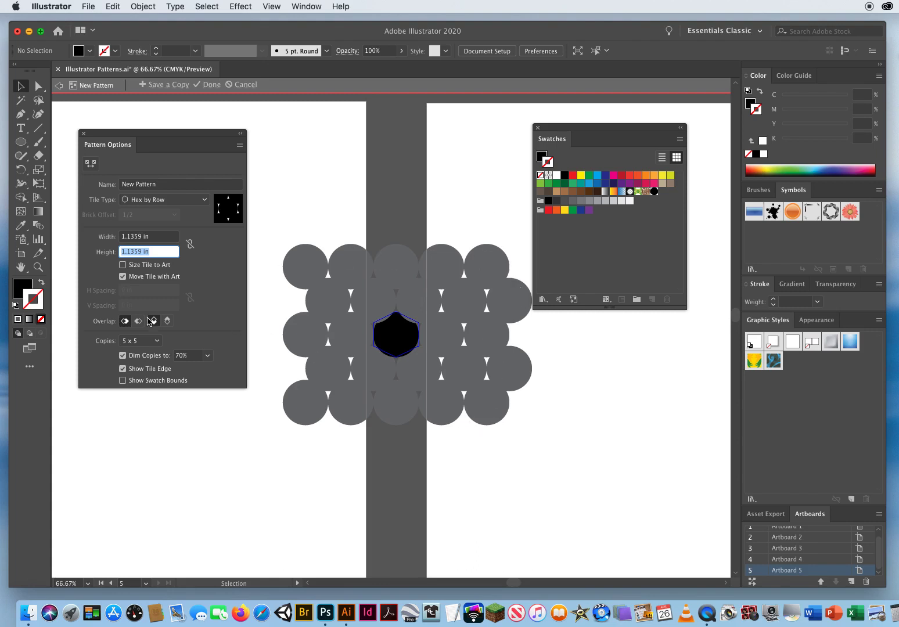
{"action": "left_click", "coordinate": [148, 343]}
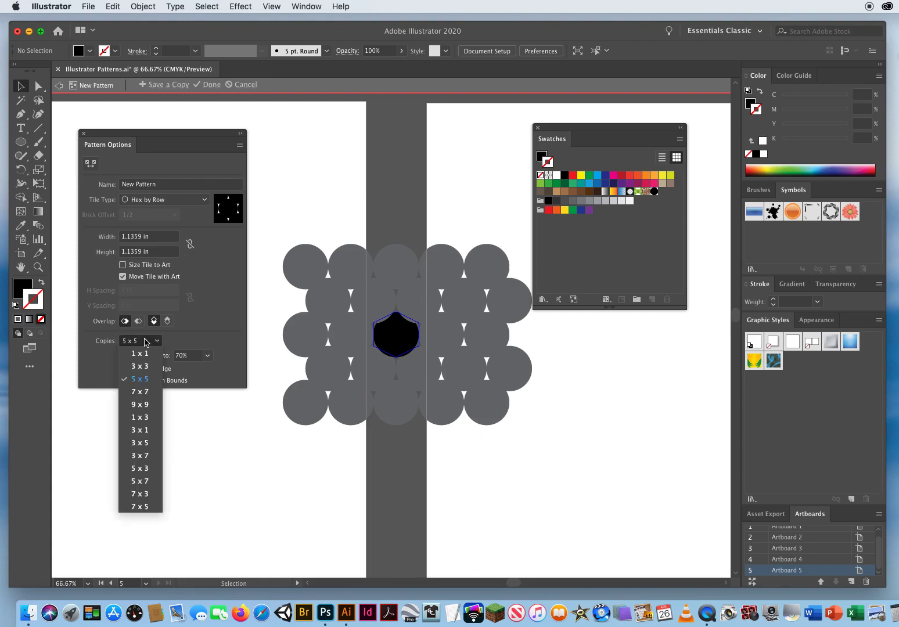
{"action": "left_click", "coordinate": [154, 392]}
{"action": "left_click", "coordinate": [142, 345]}
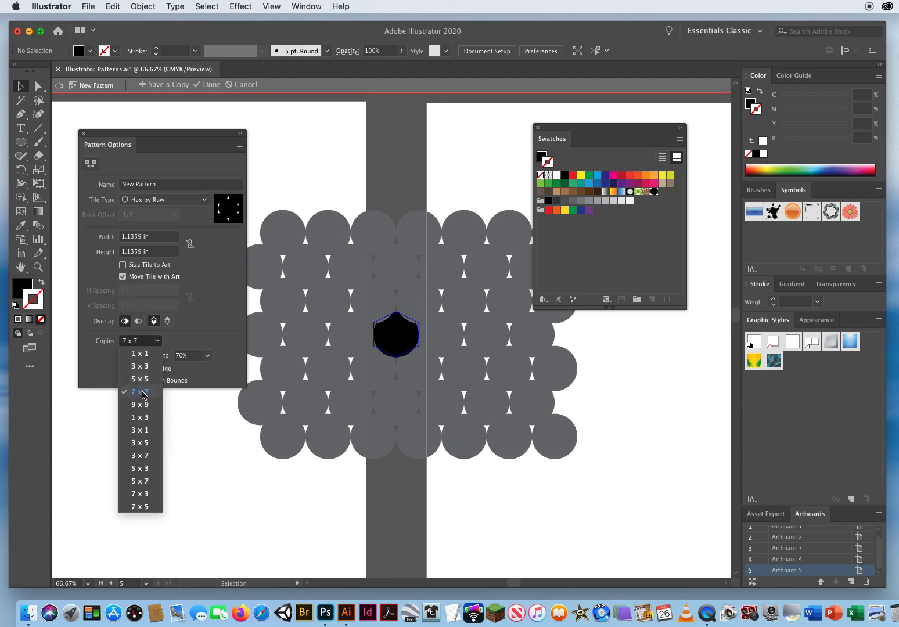
{"action": "left_click", "coordinate": [143, 402]}
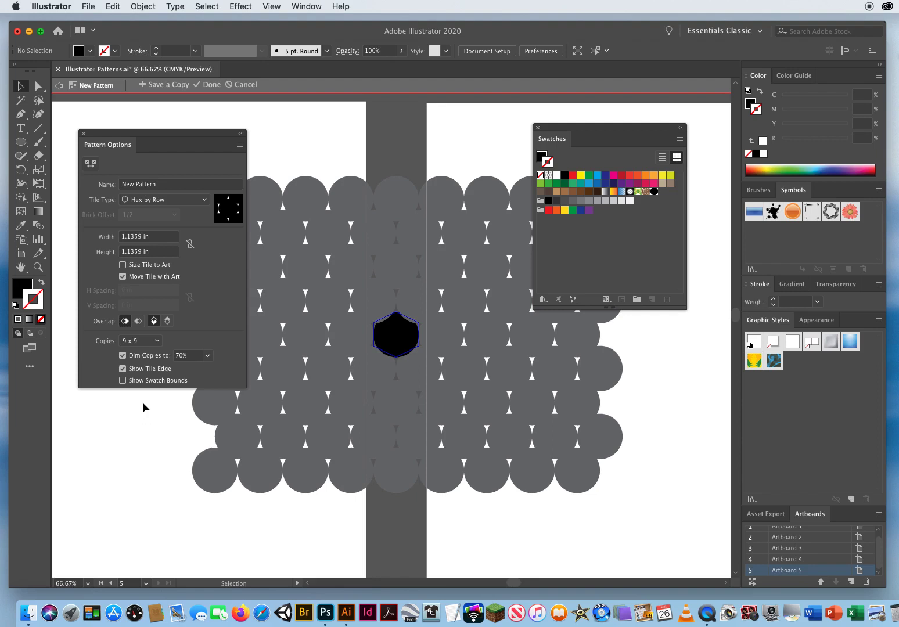
{"action": "left_click", "coordinate": [142, 344]}
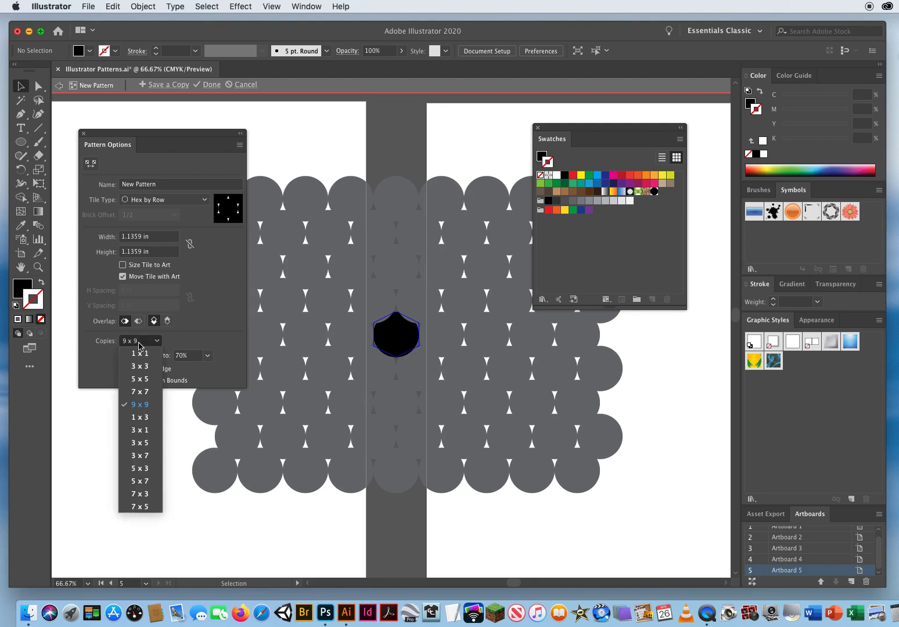
{"action": "left_click", "coordinate": [144, 355]}
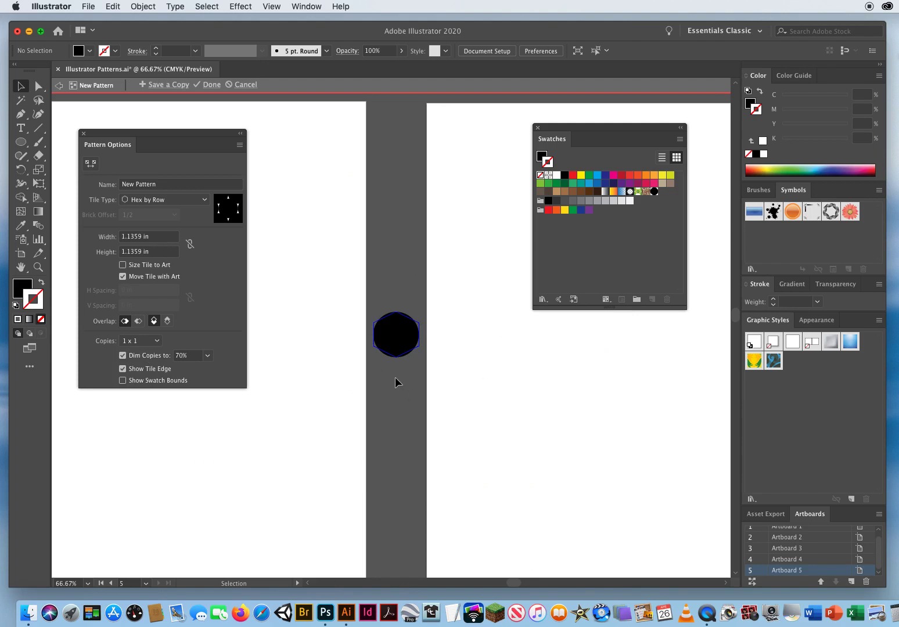
{"action": "left_click", "coordinate": [143, 344]}
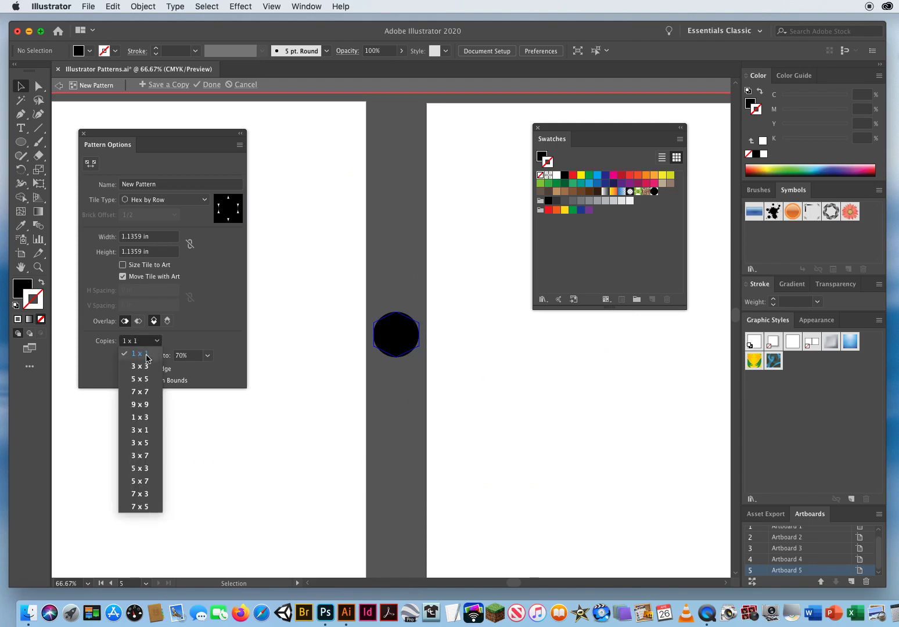
{"action": "left_click", "coordinate": [145, 380]}
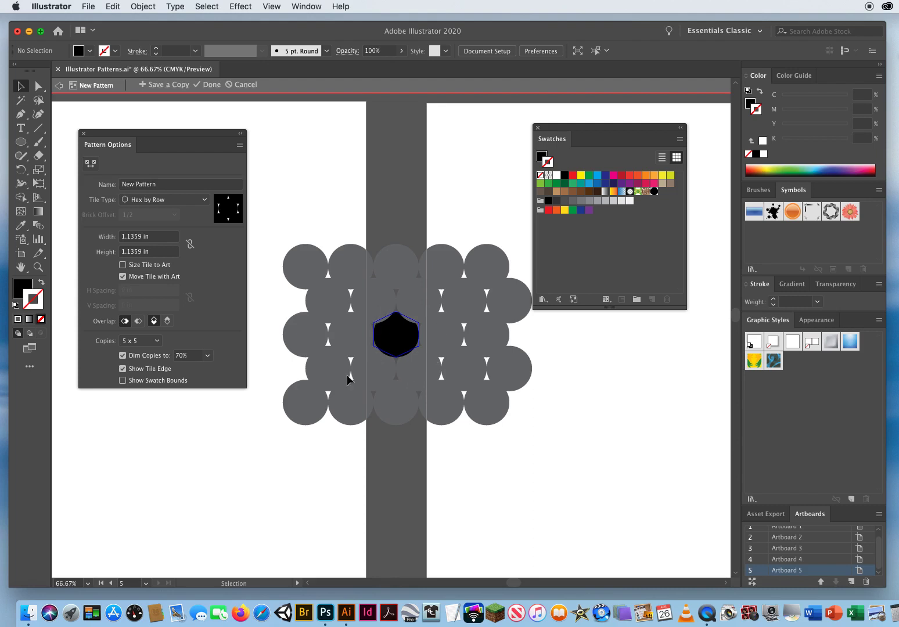
Keep the Hex by Row tile type and enlarge the tile around the dot with the Pattern Tile tool to about 1.69 by 1.68 in.
{"action": "left_click", "coordinate": [162, 200]}
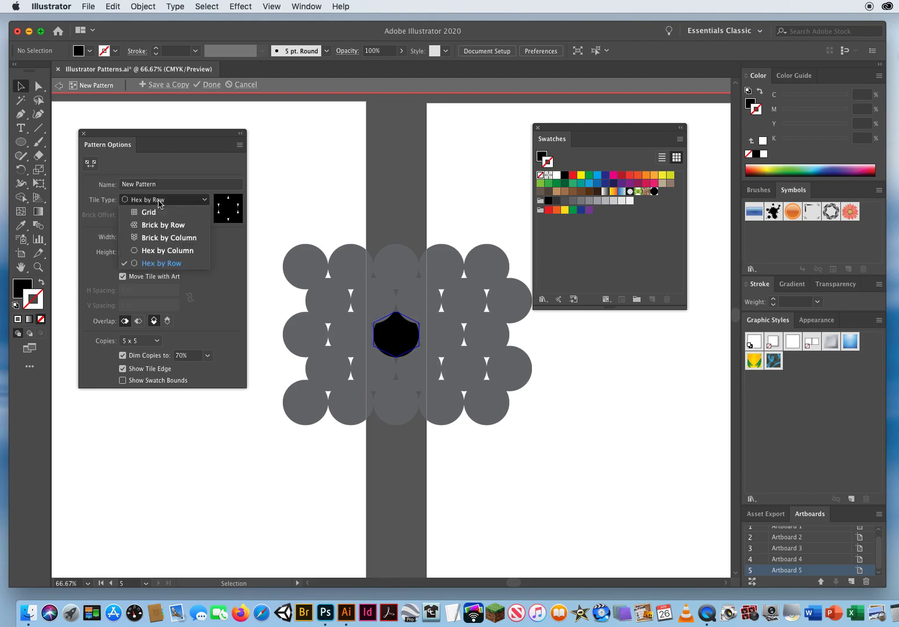
{"action": "left_click", "coordinate": [165, 264]}
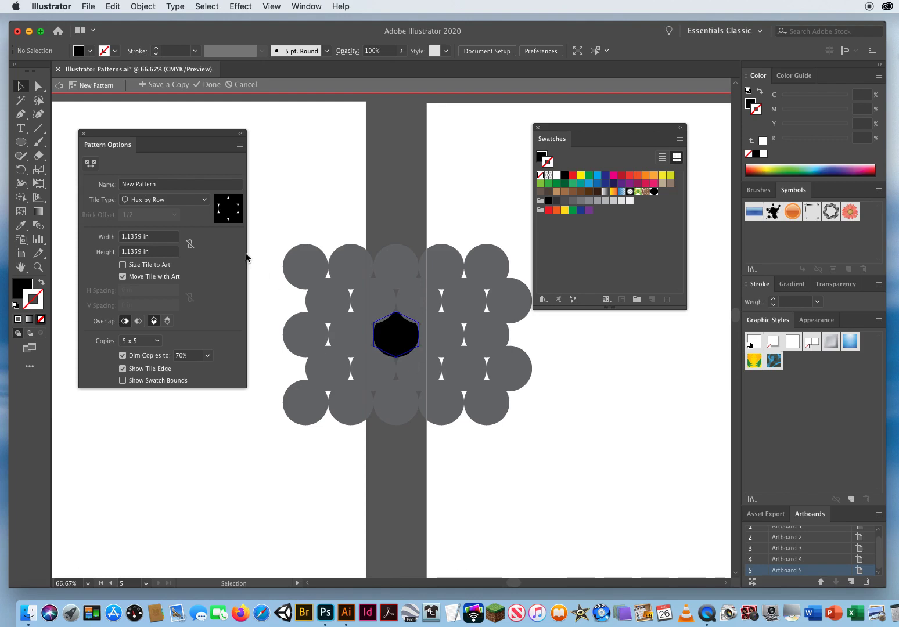
{"action": "left_click", "coordinate": [92, 166]}
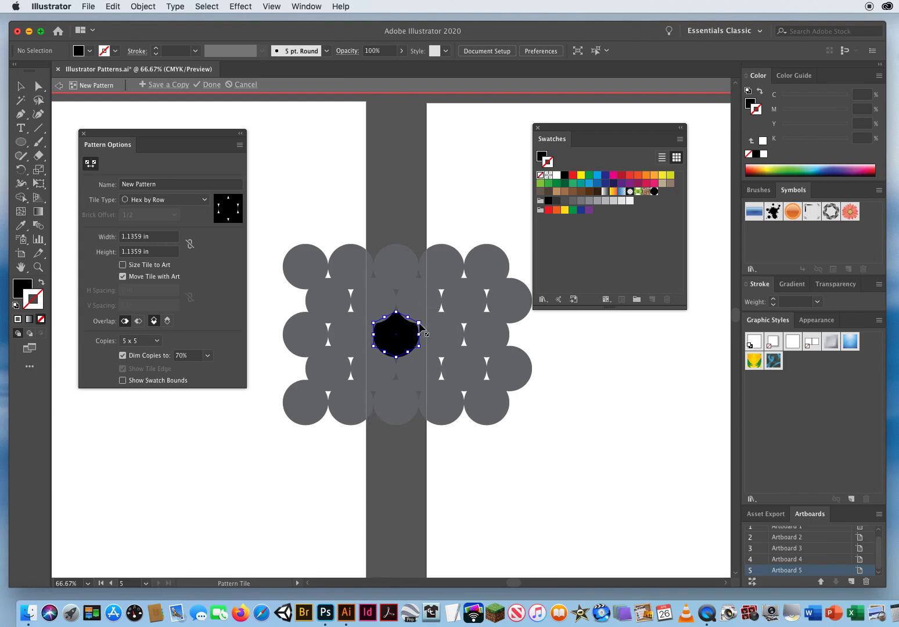
{"action": "left_click_drag", "start_coordinate": [422, 327], "coordinate": [427, 317]}
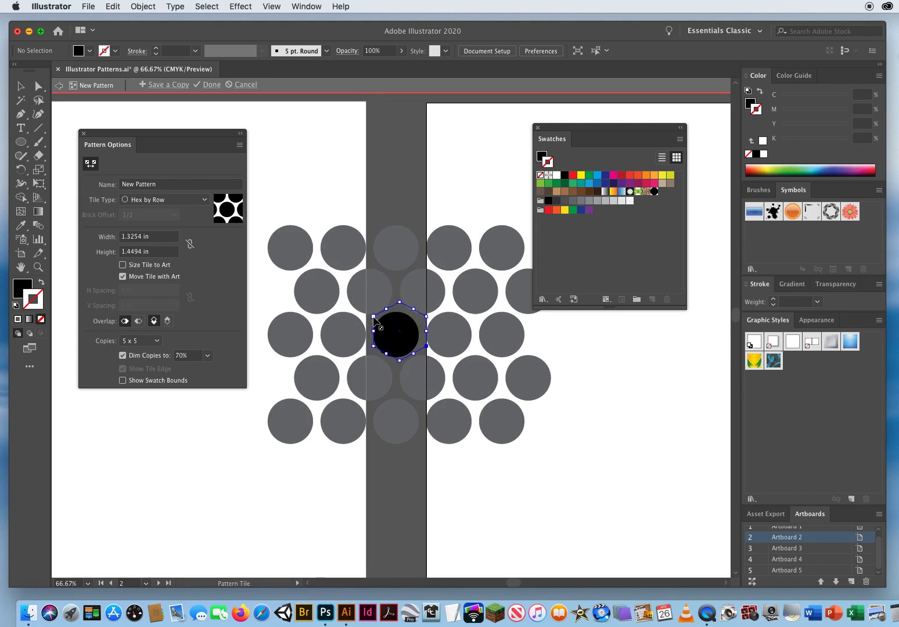
{"action": "left_click_drag", "start_coordinate": [372, 317], "coordinate": [331, 291]}
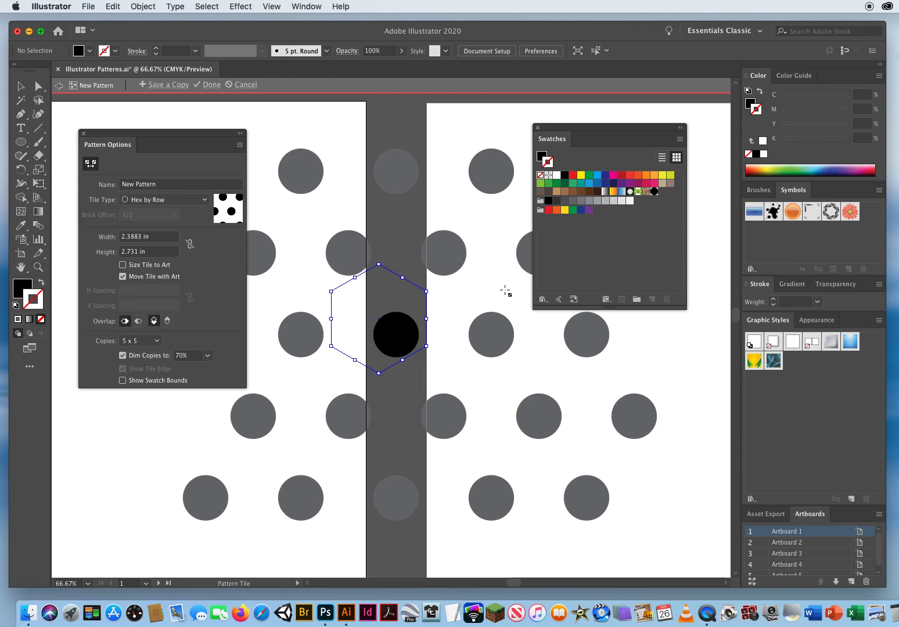
{"action": "left_click_drag", "start_coordinate": [332, 292], "coordinate": [359, 312]}
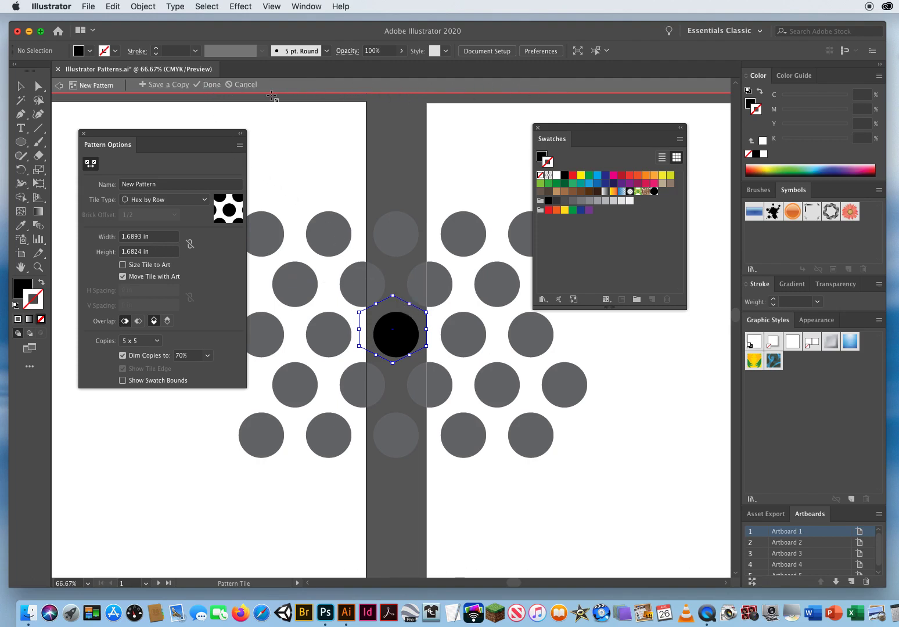
Finish editing the black dot pattern and fill the first artboard's bordered rectangle with the new swatch.
{"action": "left_click", "coordinate": [210, 86]}
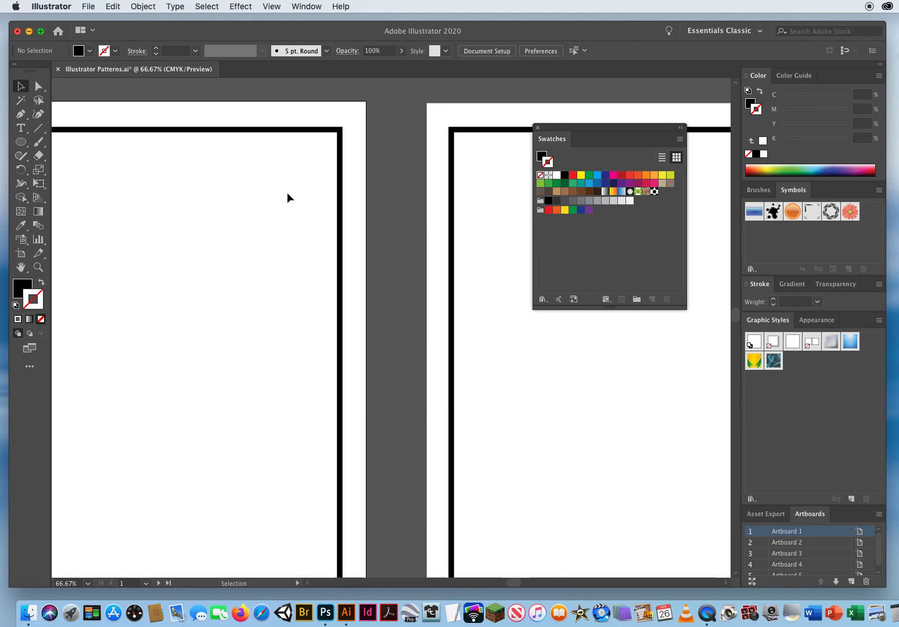
{"action": "left_click", "coordinate": [39, 267]}
{"action": "left_click", "coordinate": [251, 321], "text": "alt"}
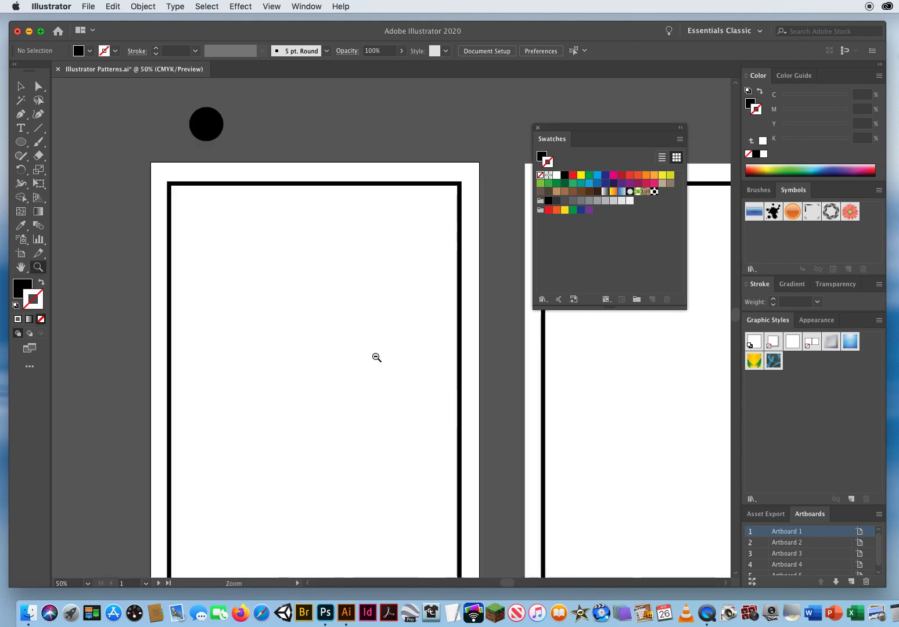
{"action": "left_click", "coordinate": [350, 350], "text": "alt"}
{"action": "left_click_drag", "start_coordinate": [387, 368], "coordinate": [288, 339]}
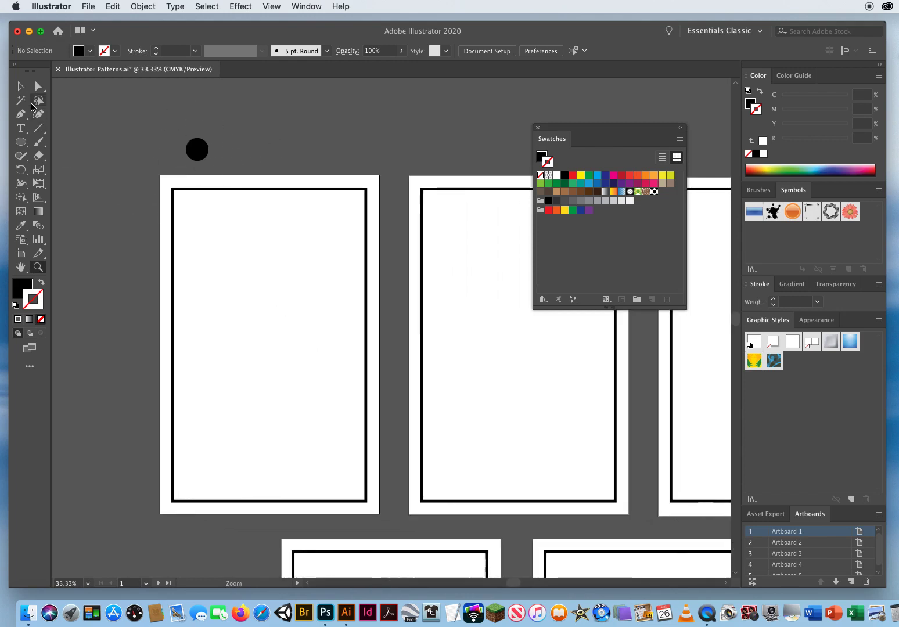
{"action": "left_click", "coordinate": [21, 86]}
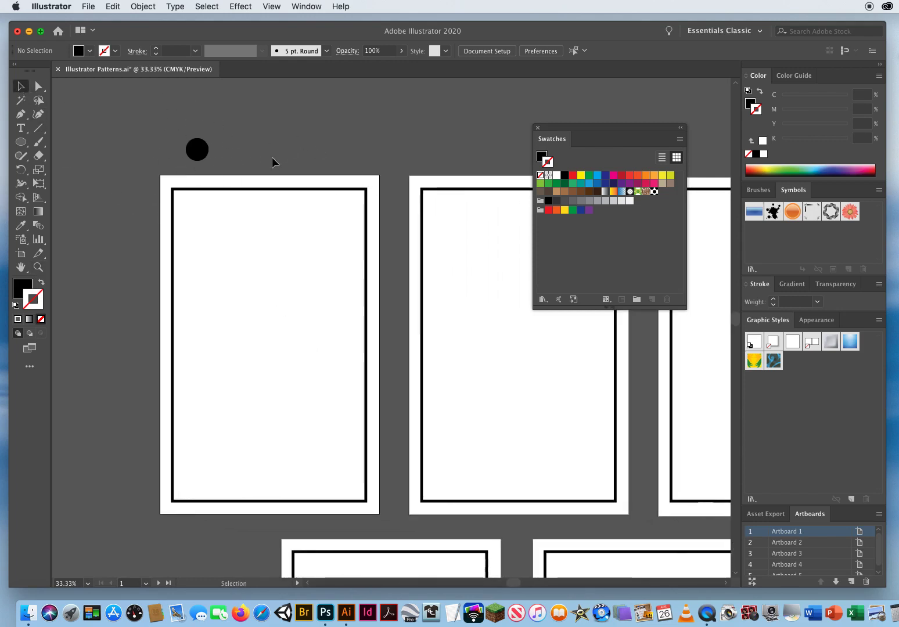
{"action": "left_click_drag", "start_coordinate": [271, 138], "coordinate": [331, 259]}
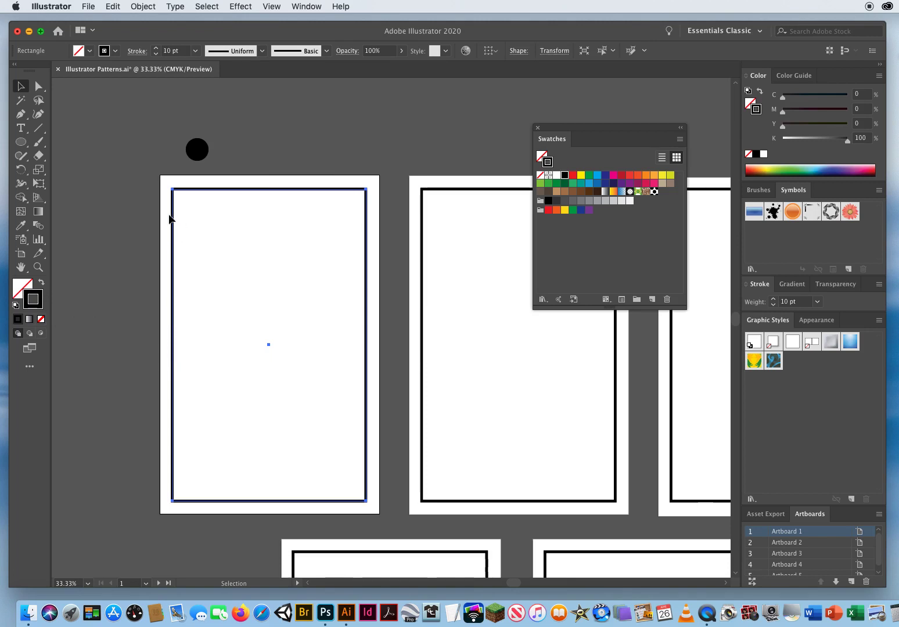
{"action": "left_click", "coordinate": [20, 289]}
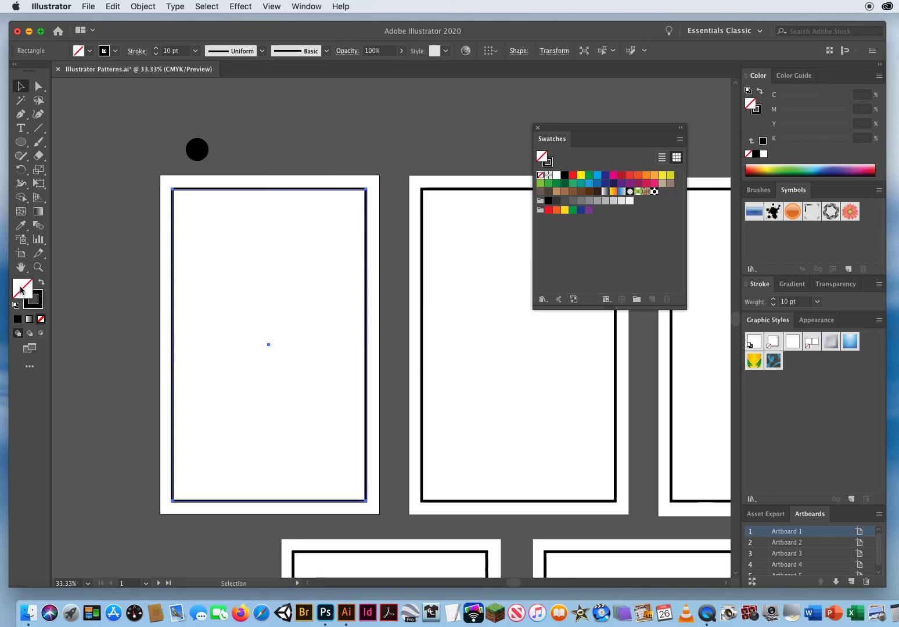
{"action": "left_click", "coordinate": [653, 191]}
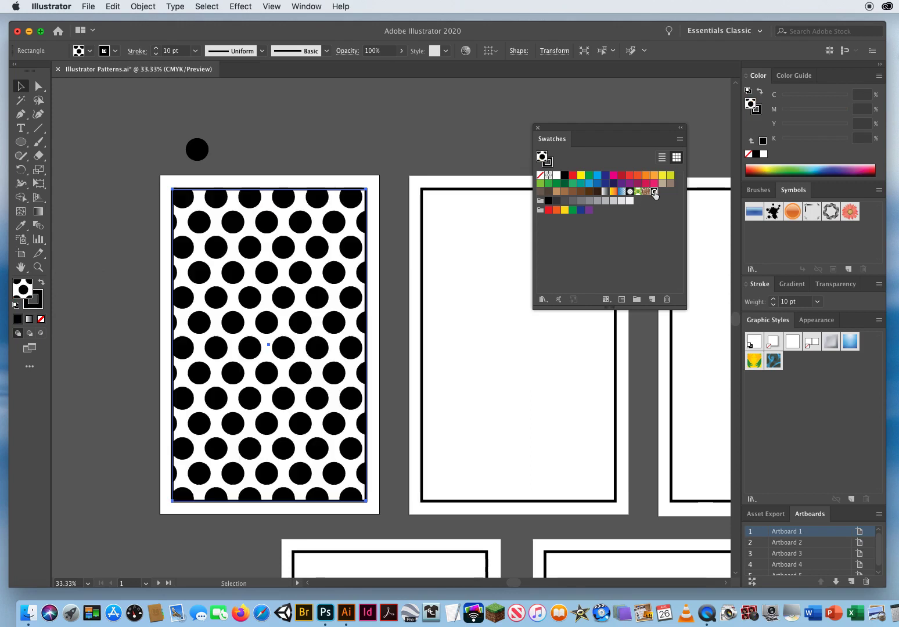
Deselect the patterned rectangle and delete the loose black circle above the first artboard.
{"action": "left_click", "coordinate": [91, 351]}
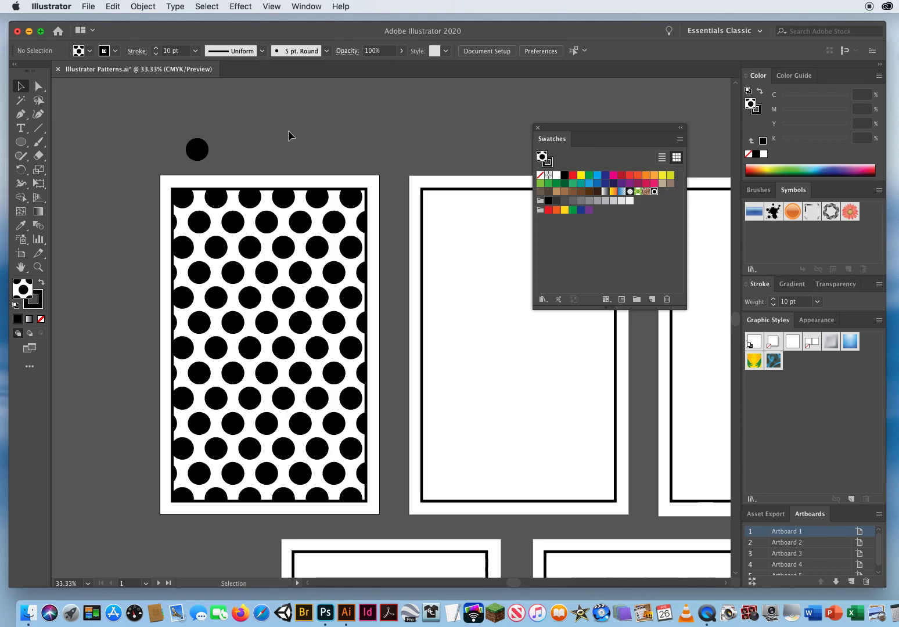
{"action": "left_click_drag", "start_coordinate": [201, 152], "coordinate": [124, 145]}
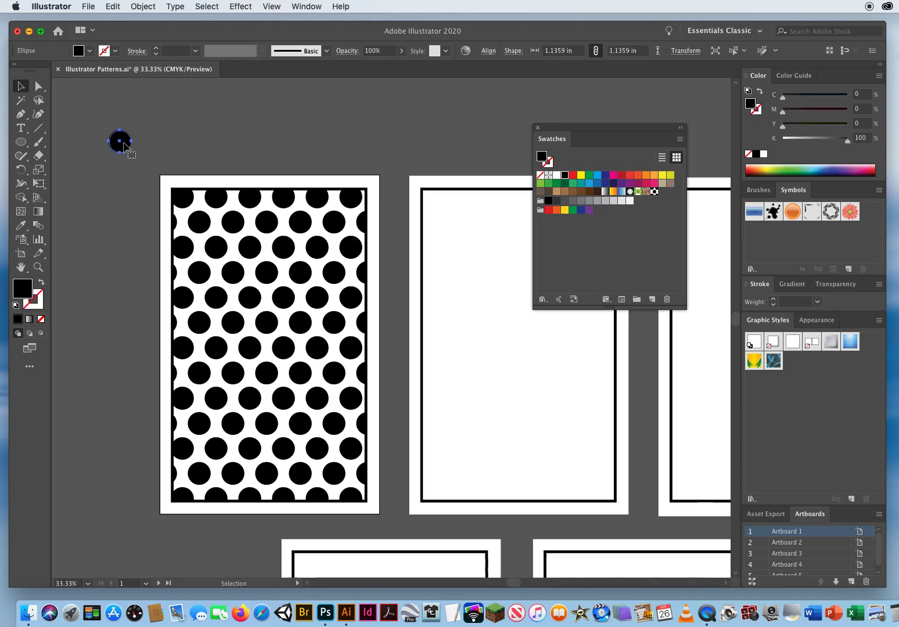
{"action": "key", "text": "Delete"}
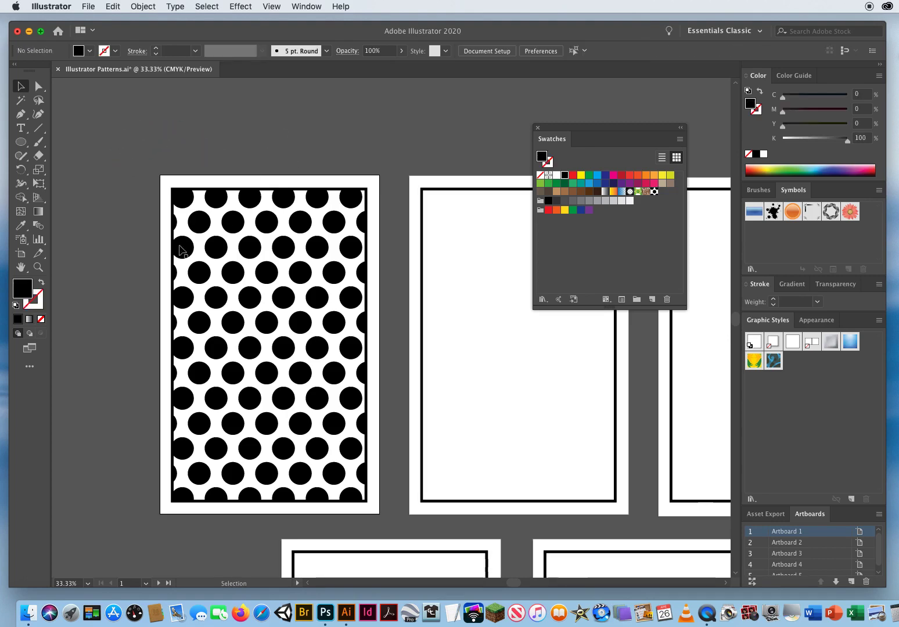
Reopen the dot pattern swatch for editing, recolour its circle to bright red (M=100 Y=100), and finish the edit.
{"action": "left_click", "coordinate": [654, 192]}
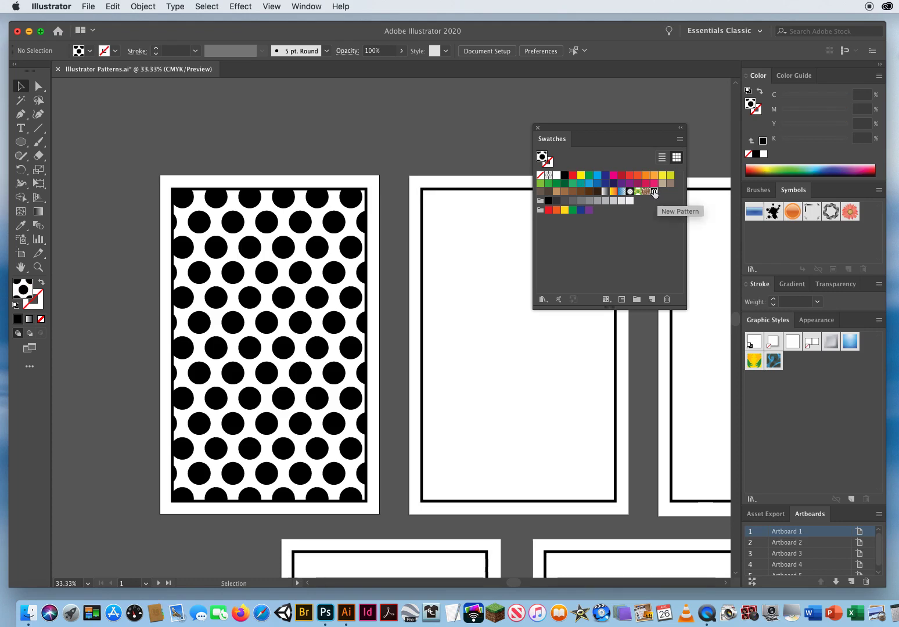
{"action": "double_click", "coordinate": [654, 192]}
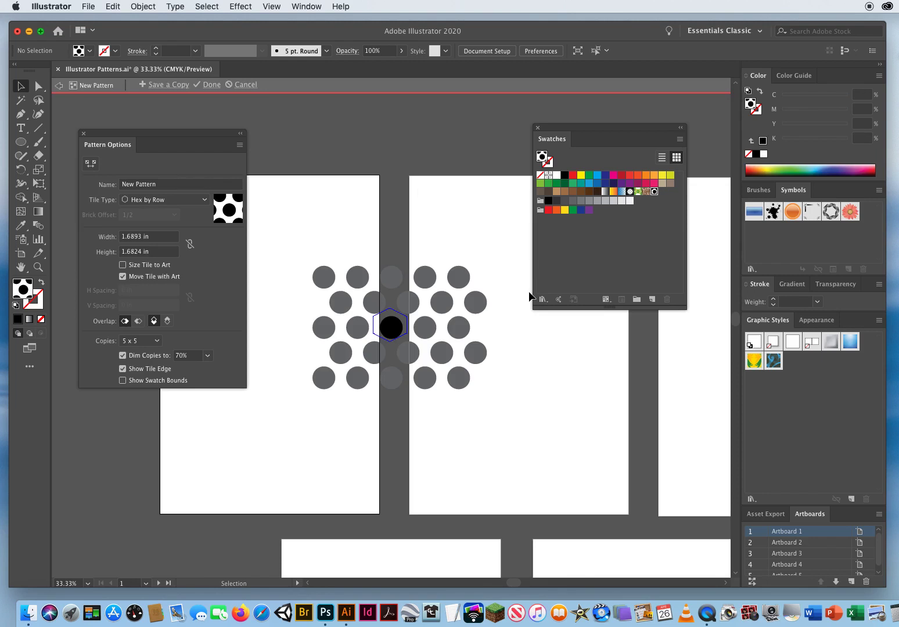
{"action": "left_click", "coordinate": [38, 267]}
{"action": "left_click", "coordinate": [395, 333]}
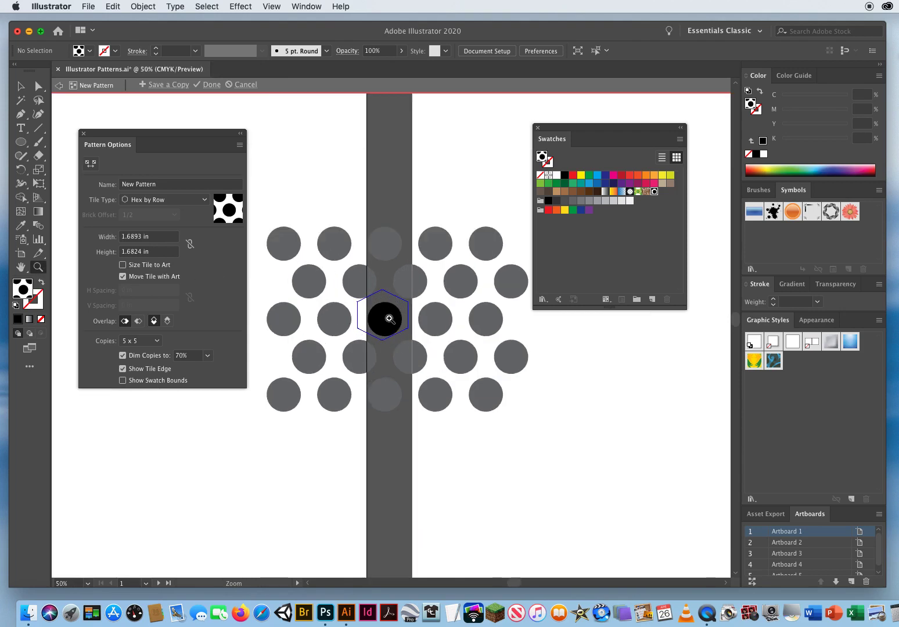
{"action": "left_click", "coordinate": [389, 318]}
{"action": "left_click", "coordinate": [391, 335]}
{"action": "left_click", "coordinate": [396, 328]}
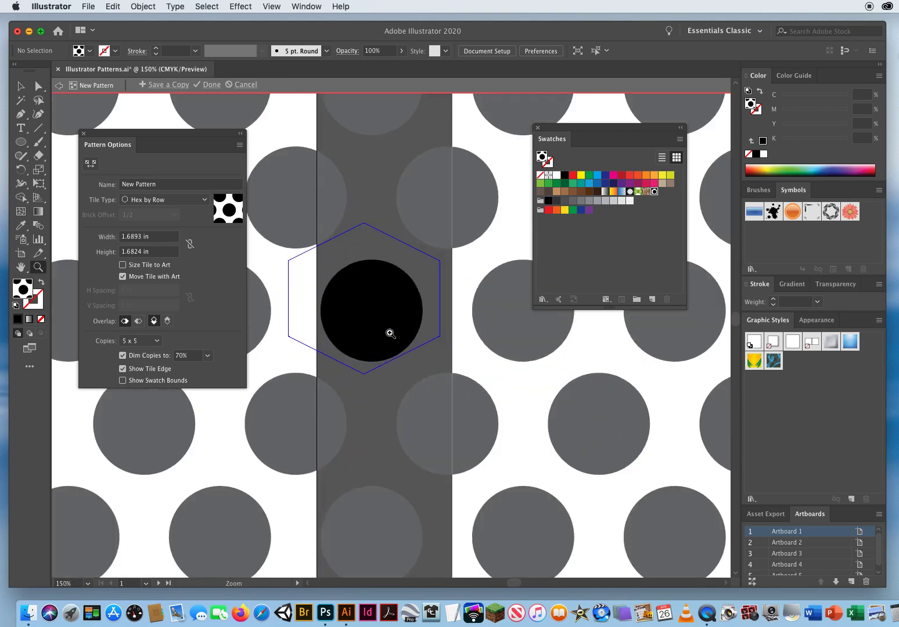
{"action": "left_click", "coordinate": [21, 87]}
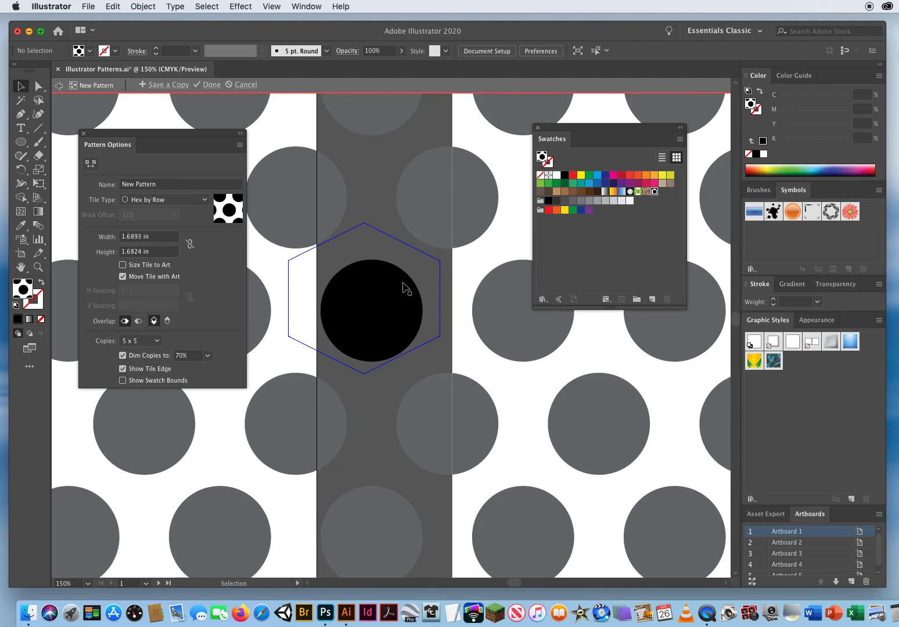
{"action": "left_click", "coordinate": [367, 303]}
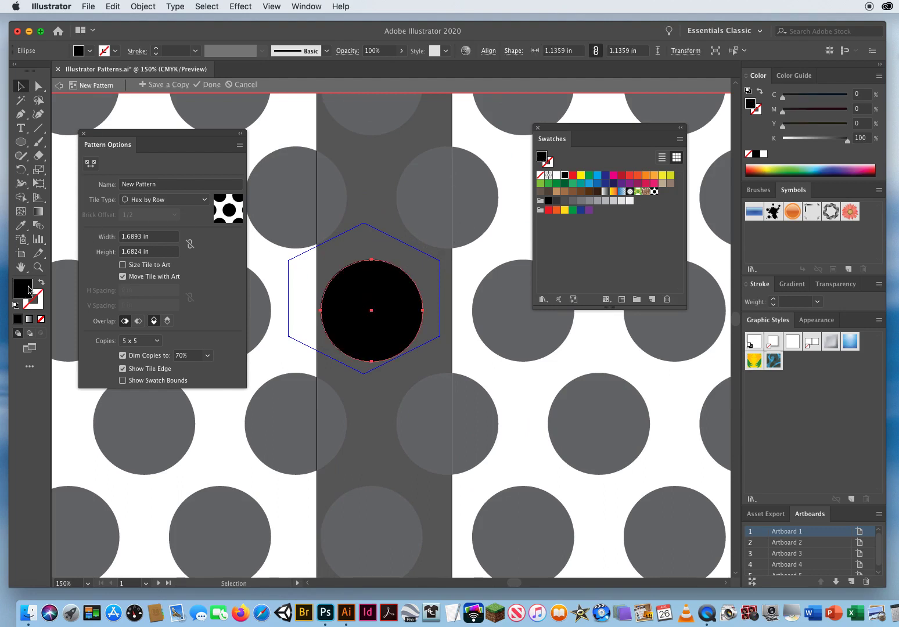
{"action": "left_click", "coordinate": [573, 174]}
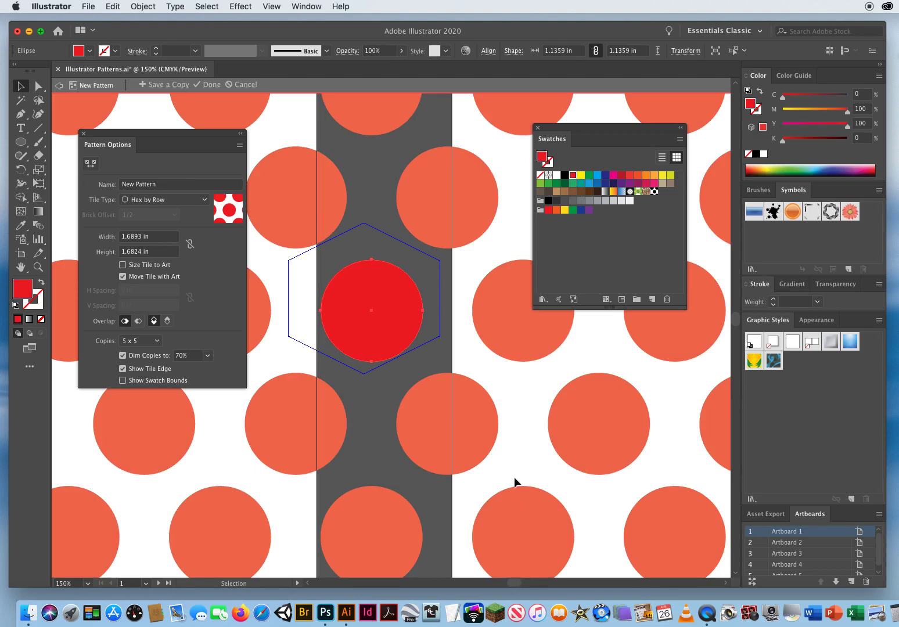
{"action": "left_click", "coordinate": [211, 84]}
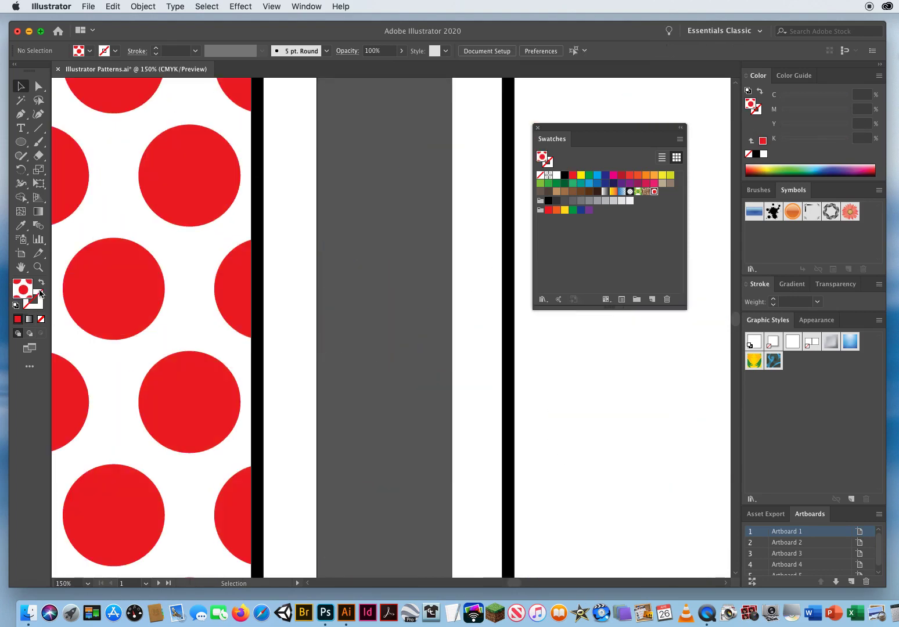
Return to the first artboard's red dots and duplicate the red dot pattern swatch.
{"action": "left_click", "coordinate": [38, 267]}
{"action": "left_click", "coordinate": [289, 319], "text": "alt"}
{"action": "left_click", "coordinate": [299, 321], "text": "alt"}
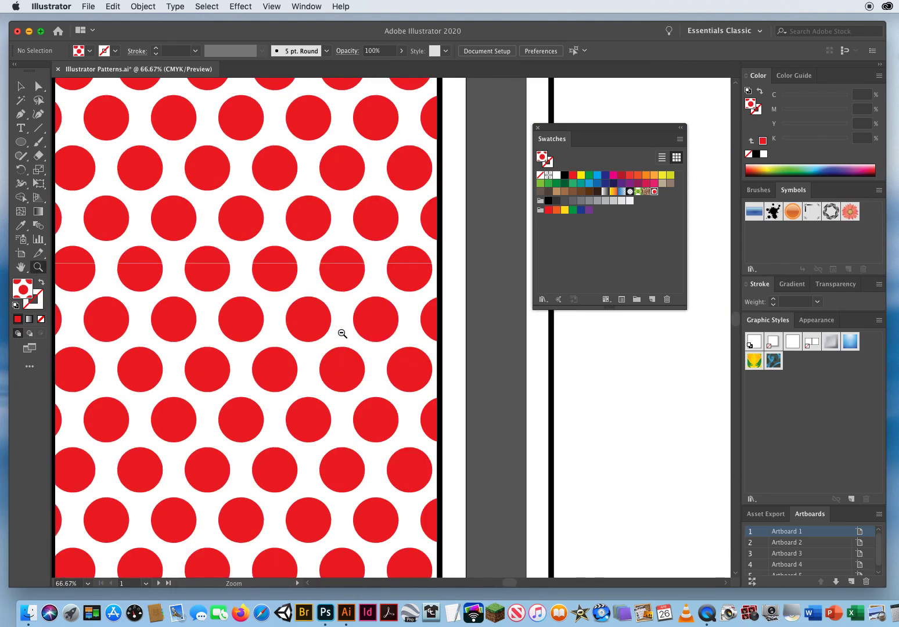
{"action": "left_click", "coordinate": [340, 335], "text": "alt"}
{"action": "left_click_drag", "start_coordinate": [359, 416], "coordinate": [246, 380]}
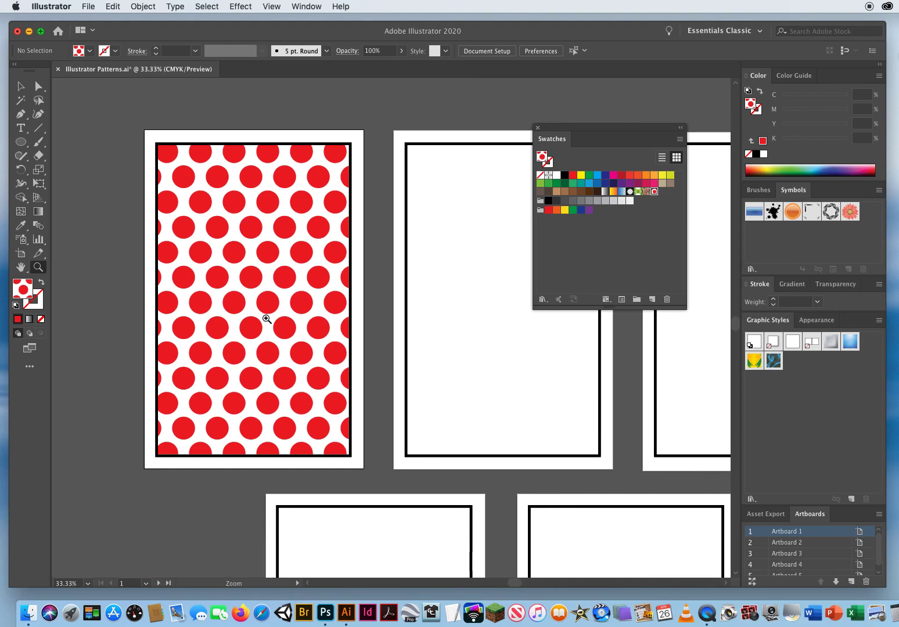
{"action": "left_click", "coordinate": [21, 86]}
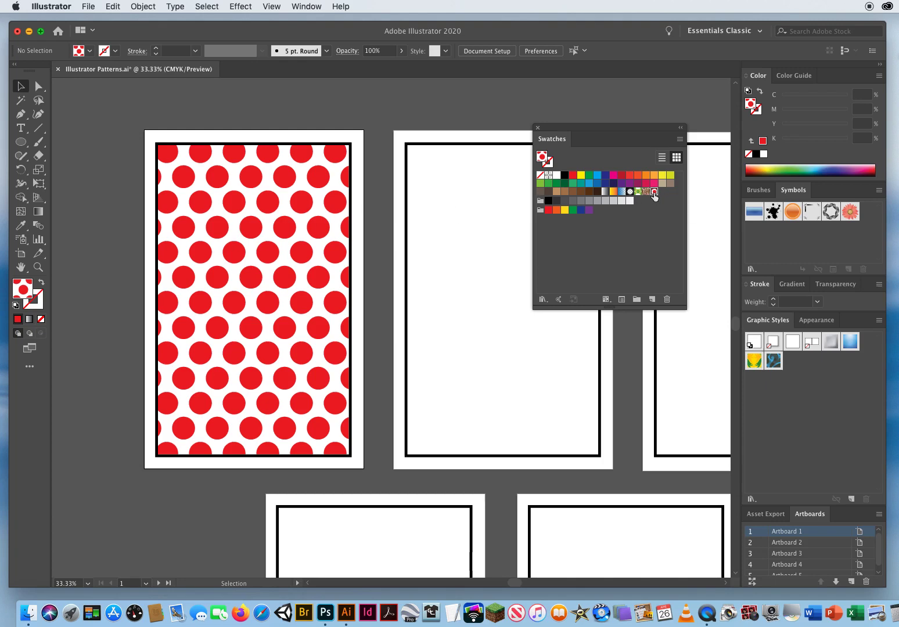
{"action": "left_click", "coordinate": [680, 140]}
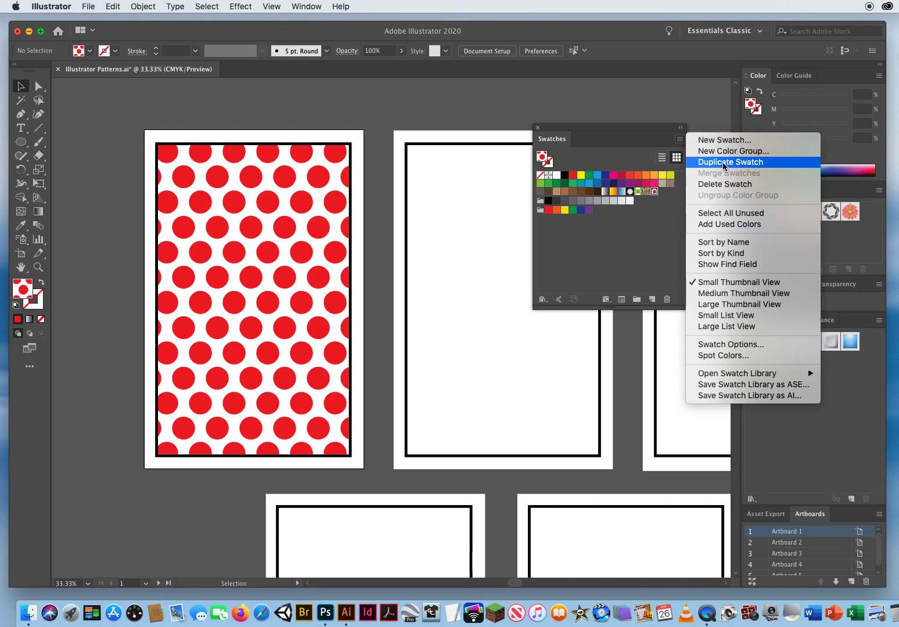
{"action": "left_click", "coordinate": [723, 162]}
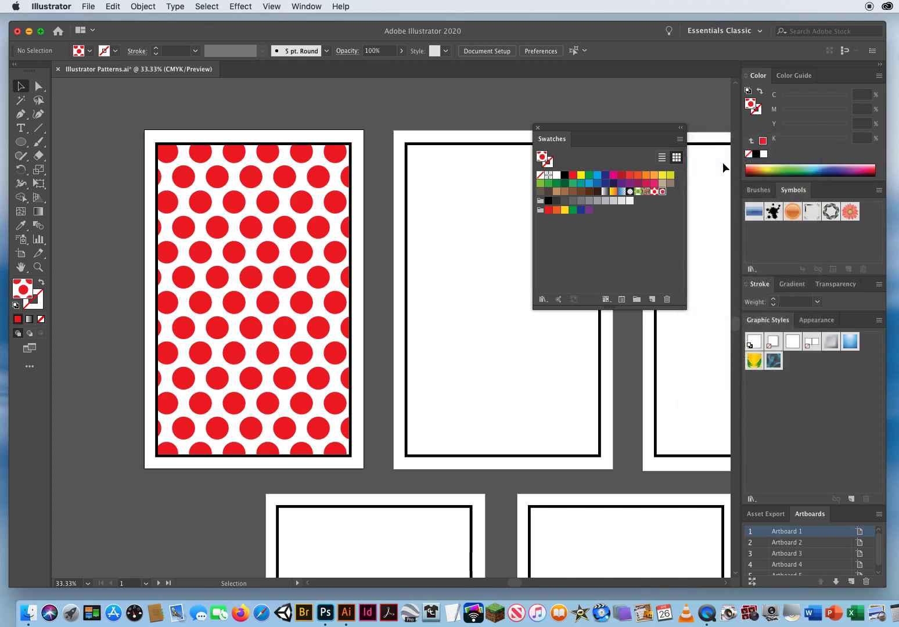
Open the duplicated red dot swatch in pattern editing mode.
{"action": "left_click", "coordinate": [653, 191]}
{"action": "left_click", "coordinate": [662, 192]}
{"action": "double_click", "coordinate": [662, 193]}
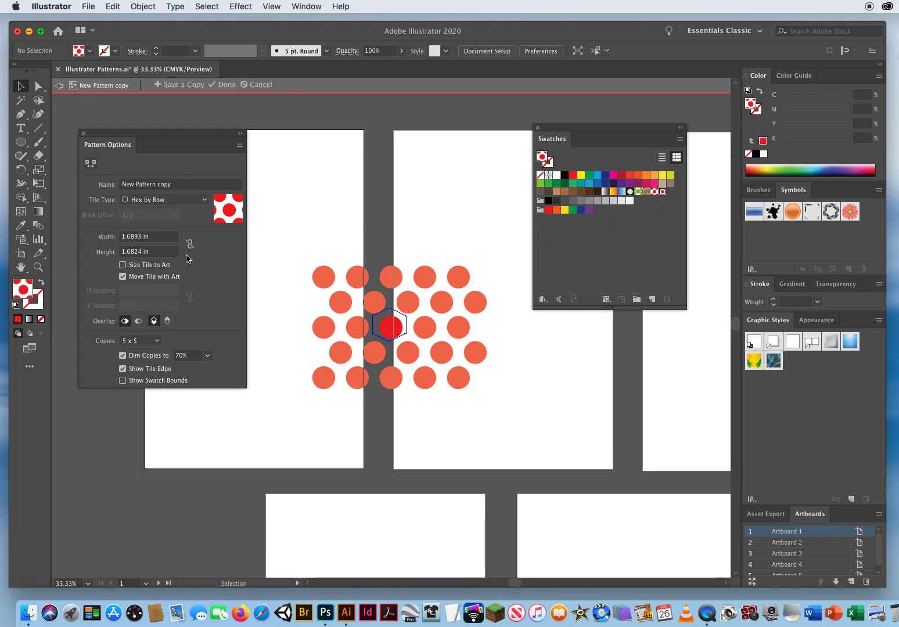
{"action": "left_click", "coordinate": [38, 267]}
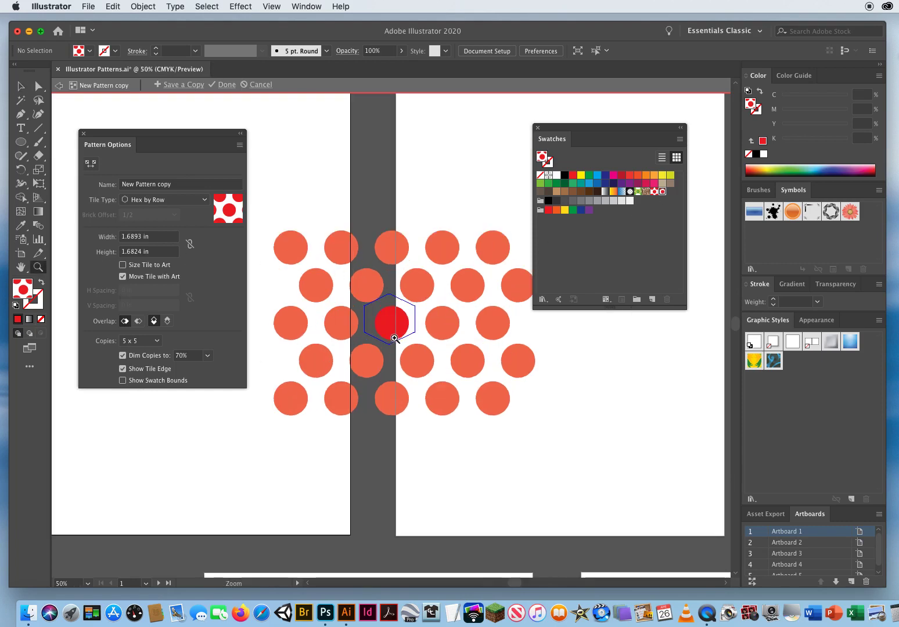
{"action": "left_click", "coordinate": [393, 332]}
{"action": "left_click", "coordinate": [393, 332]}
{"action": "left_click", "coordinate": [393, 343]}
{"action": "left_click", "coordinate": [397, 319]}
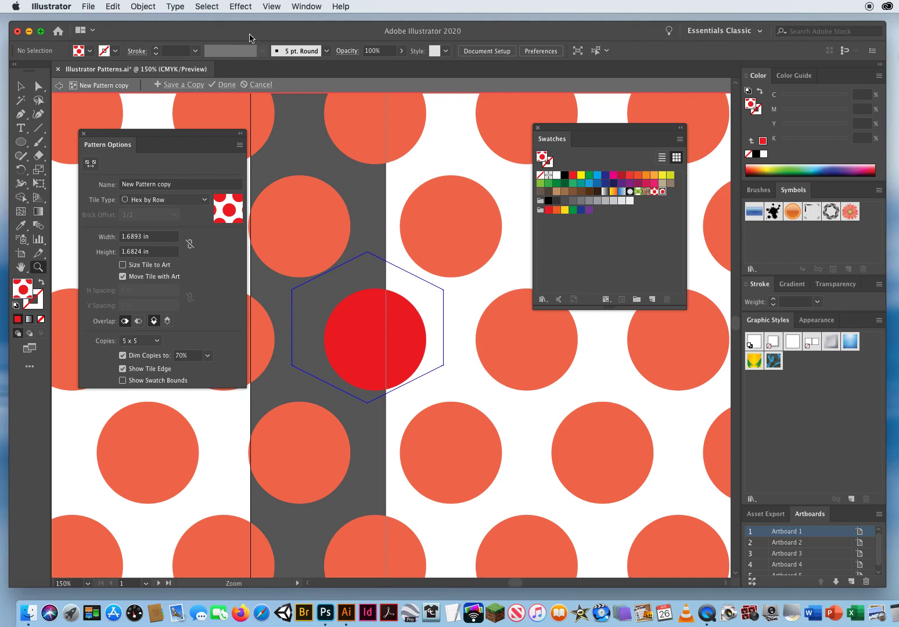
Turn on Smart Guides and Snap to Point for aligning shapes inside the pattern tile.
{"action": "left_click", "coordinate": [272, 7]}
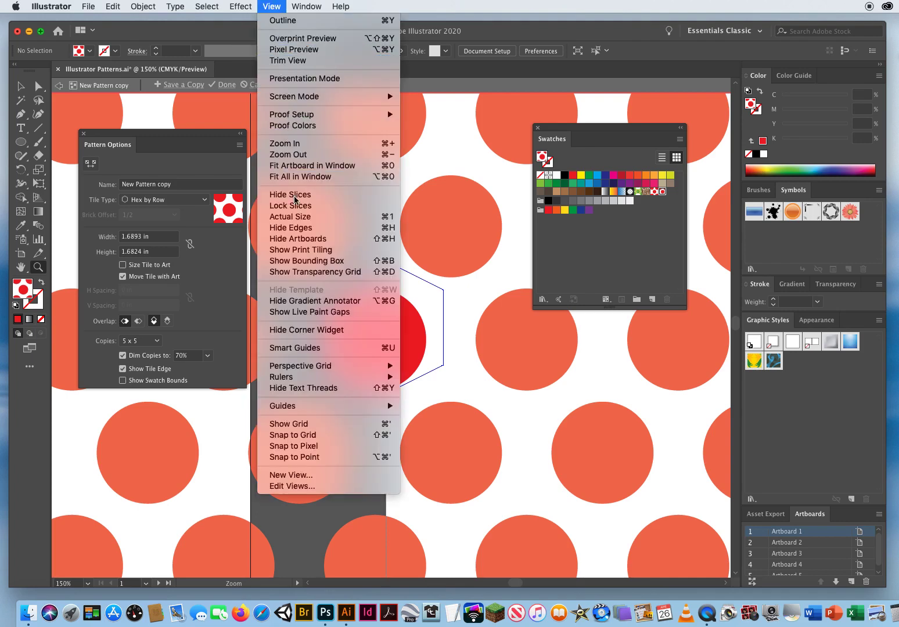
{"action": "left_click", "coordinate": [305, 346]}
{"action": "left_click", "coordinate": [271, 6]}
{"action": "left_click", "coordinate": [299, 458]}
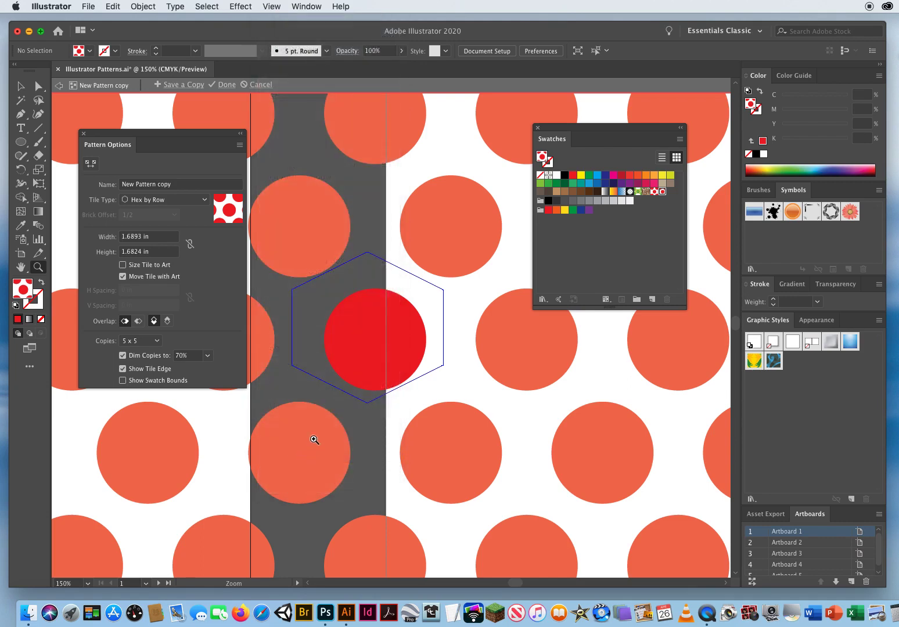
Recolour the circle in the duplicated pattern to the dark red swatch C=15 M=100 Y=90 K=10.
{"action": "left_click", "coordinate": [20, 87]}
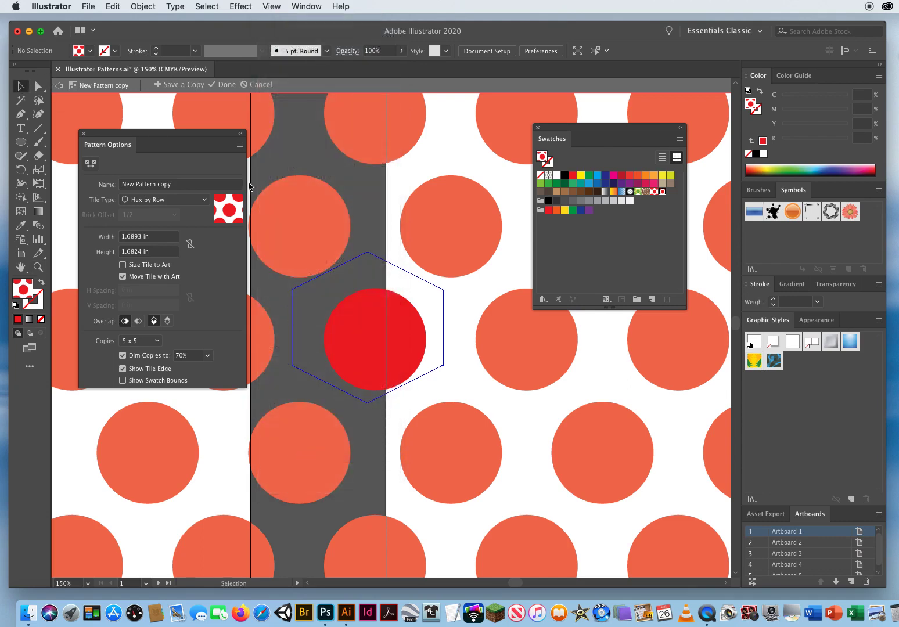
{"action": "left_click", "coordinate": [359, 322]}
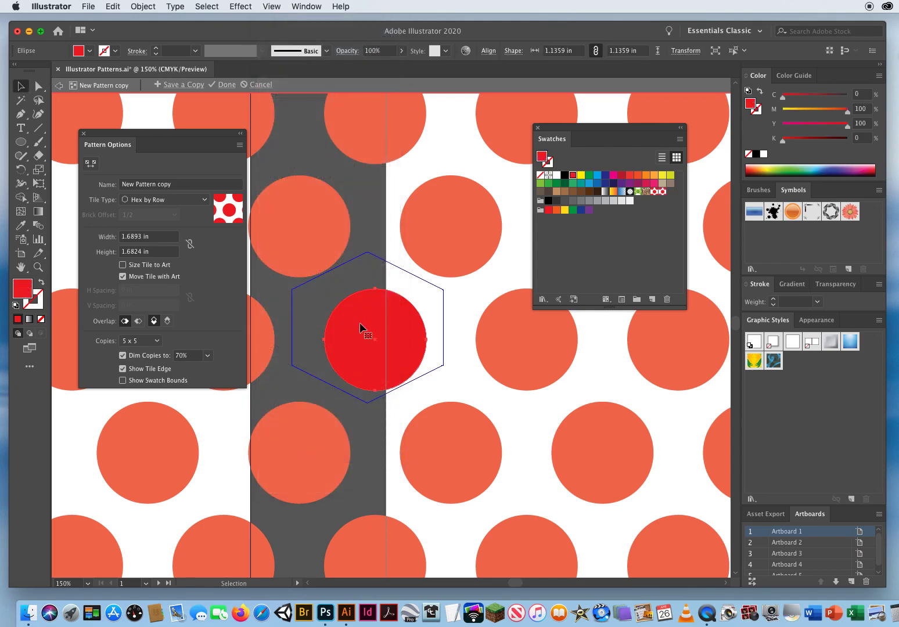
{"action": "left_click", "coordinate": [620, 175]}
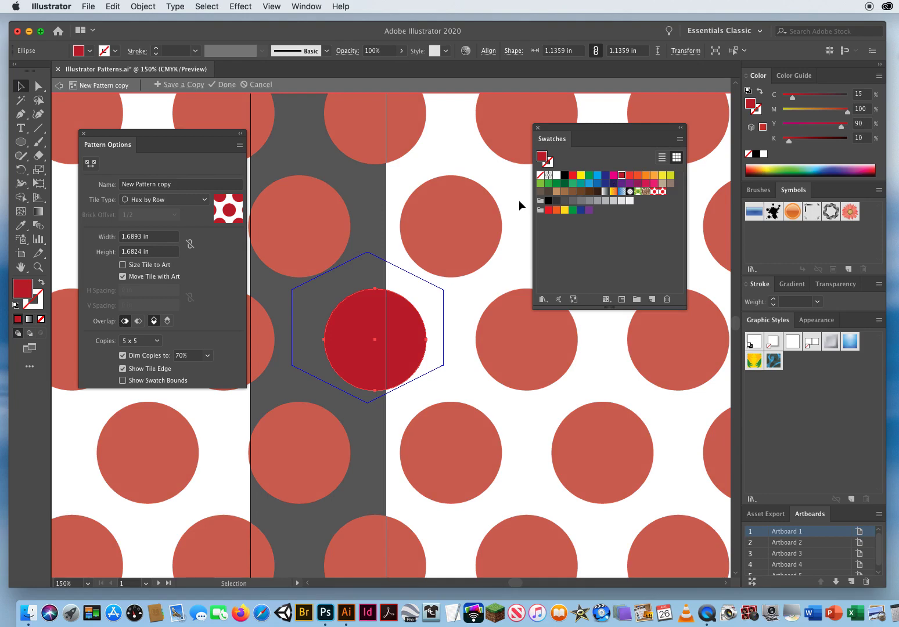
Draw a concentric circle about 0.96 in wide inside the dark red dot, filled with the lighter red C=0 M=90 Y=85 K=0.
{"action": "left_click", "coordinate": [21, 144]}
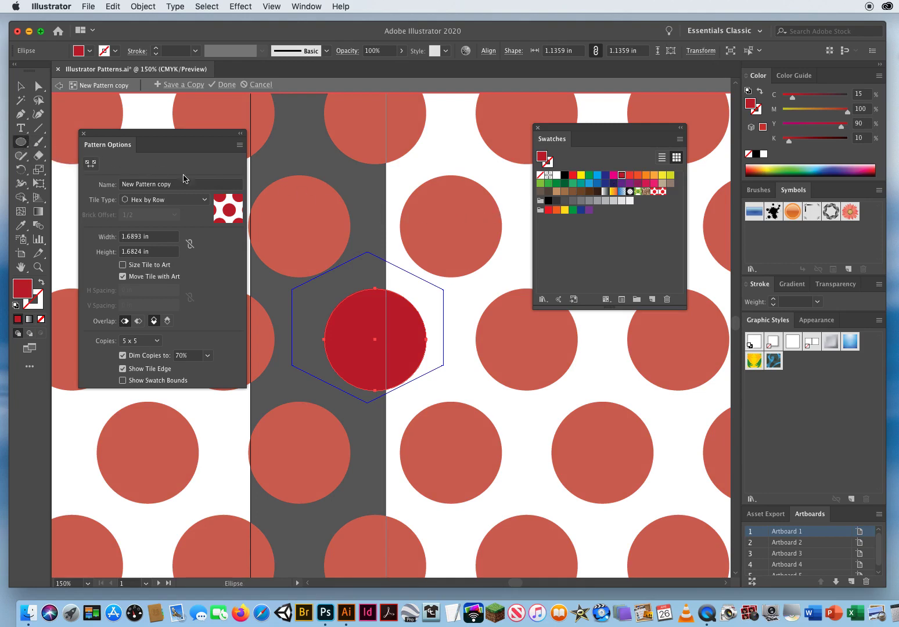
{"action": "key", "text": "v"}
{"action": "left_click", "coordinate": [464, 299]}
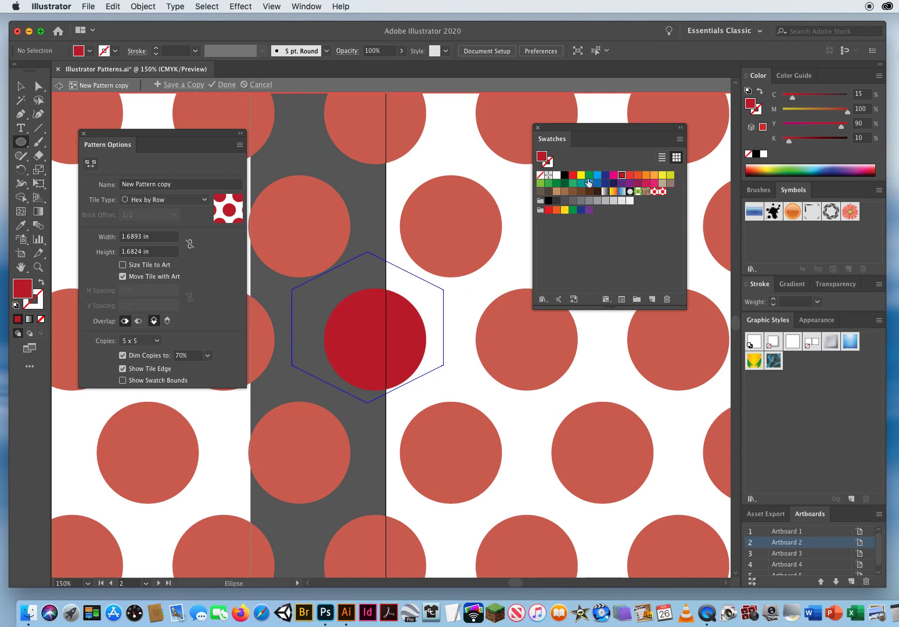
{"action": "left_click", "coordinate": [630, 175]}
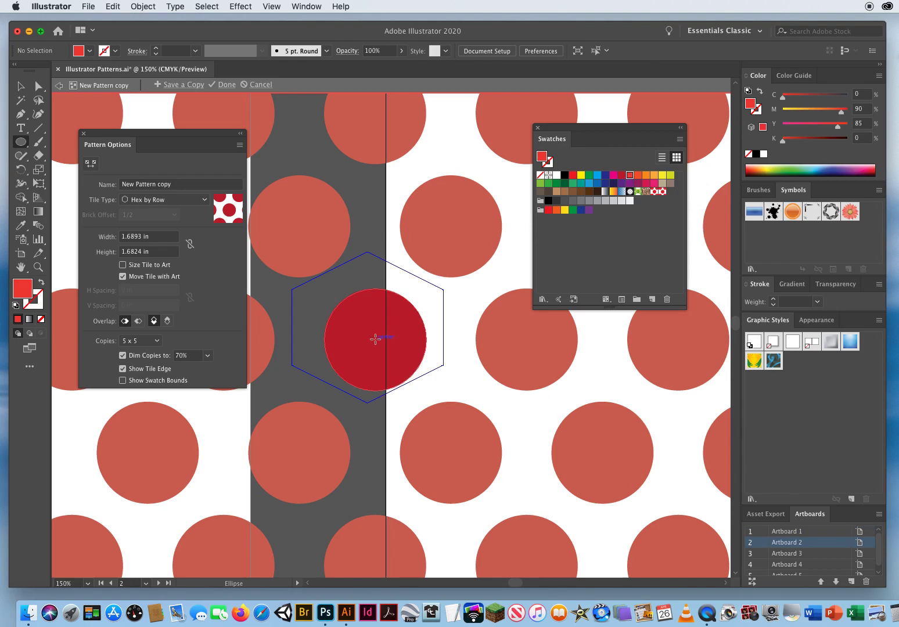
{"action": "left_click_drag", "start_coordinate": [375, 339], "coordinate": [417, 366]}
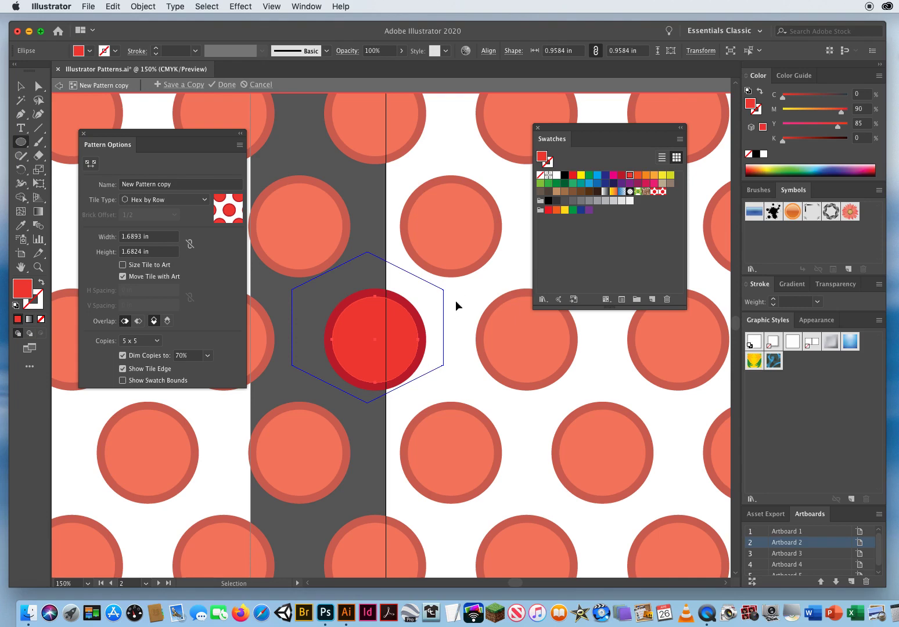
Draw a concentric circle about 0.78 in wide inside the lighter red one, filled with the orange-red C=0 M=80 Y=95 K=0.
{"action": "key", "text": "super+shift+a"}
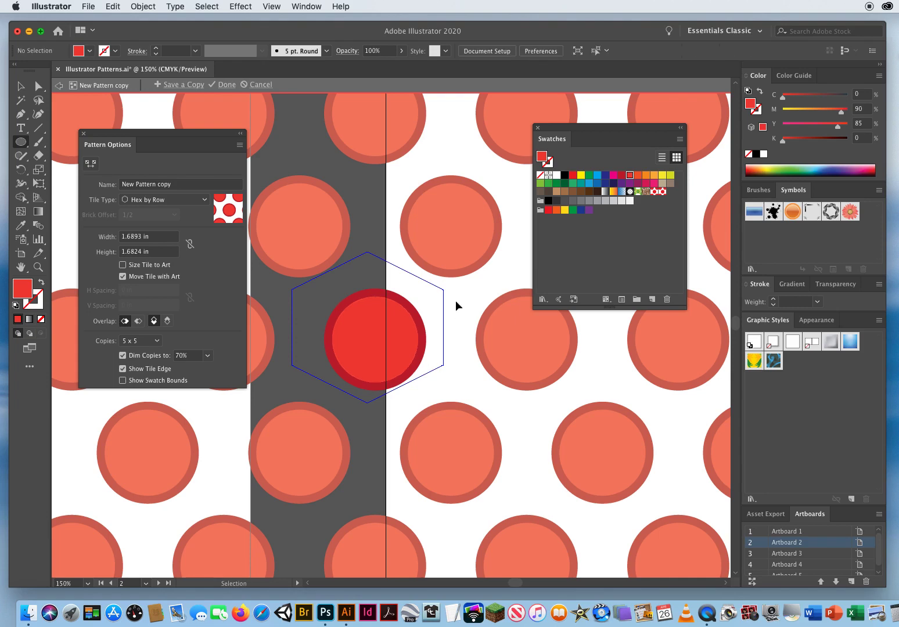
{"action": "left_click", "coordinate": [637, 176]}
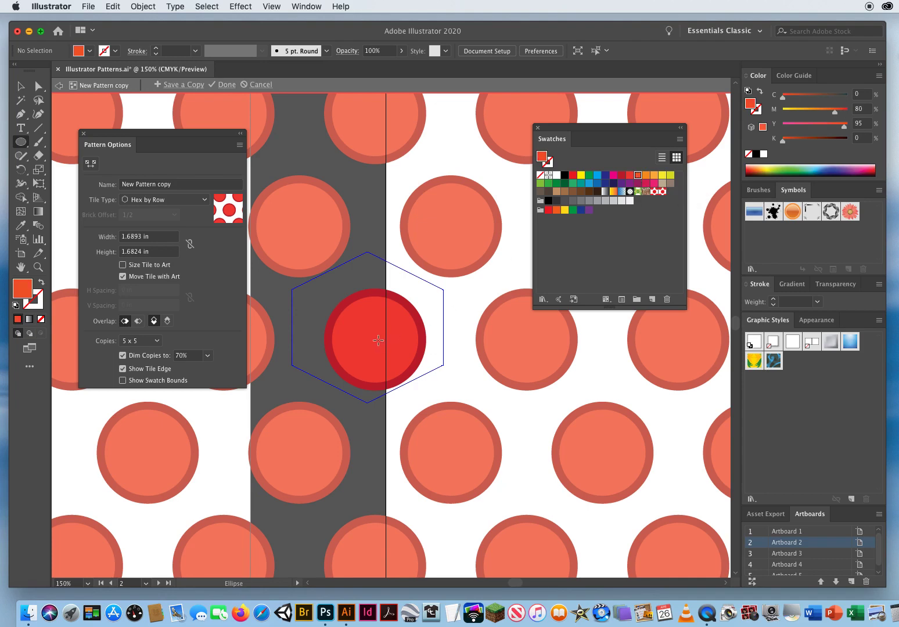
{"action": "left_click_drag", "start_coordinate": [382, 344], "coordinate": [409, 363]}
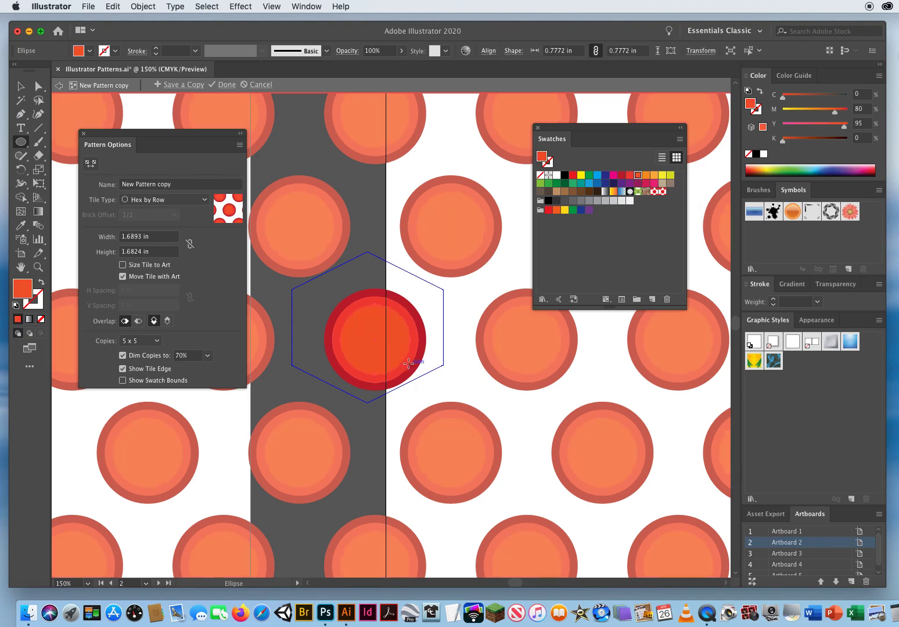
{"action": "left_click", "coordinate": [459, 298], "text": "super"}
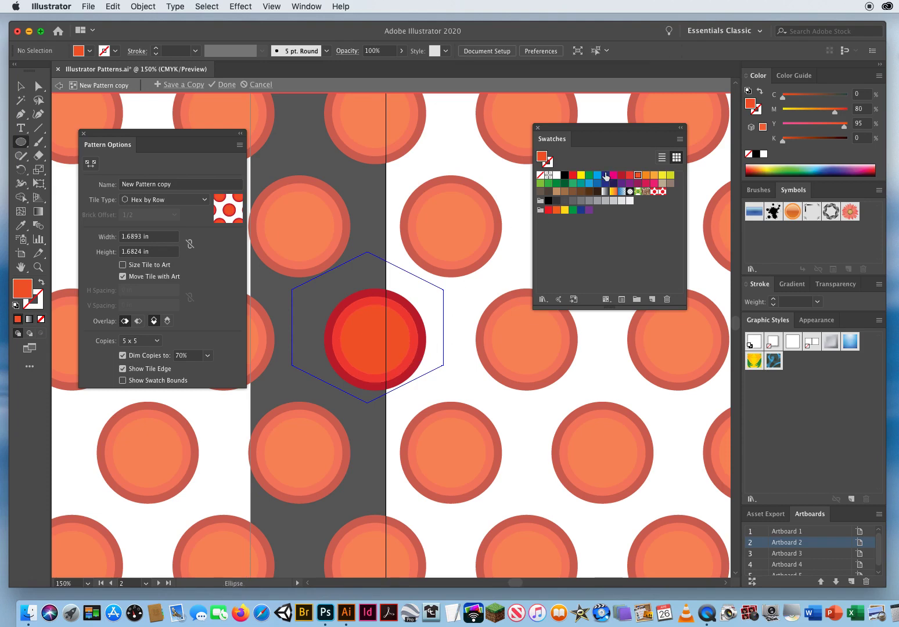
Draw a concentric circle about 0.56 in wide inside the orange-red one, filled with the orange C=0 M=50 Y=100 K=0.
{"action": "left_click", "coordinate": [646, 174]}
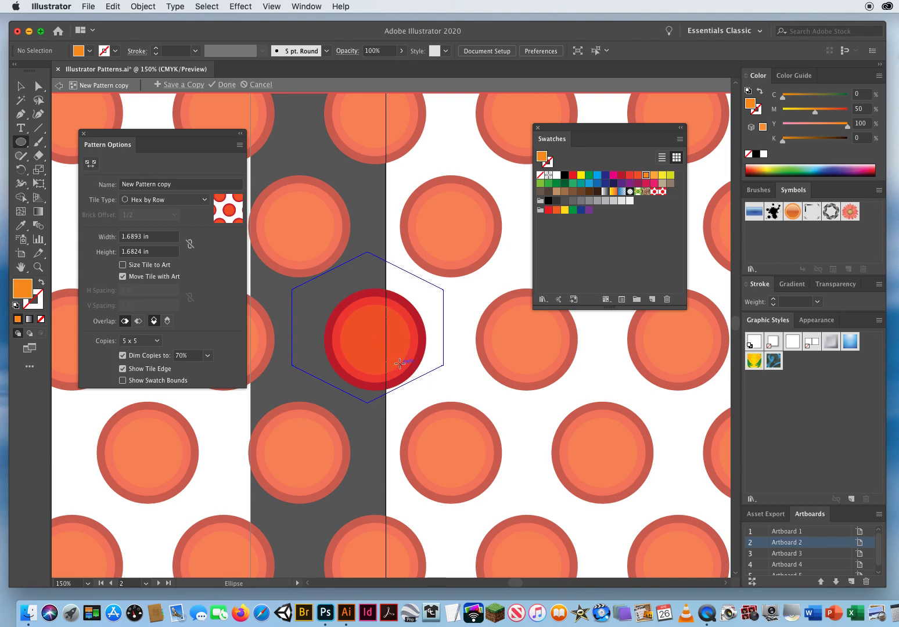
{"action": "left_click_drag", "start_coordinate": [375, 339], "coordinate": [400, 364]}
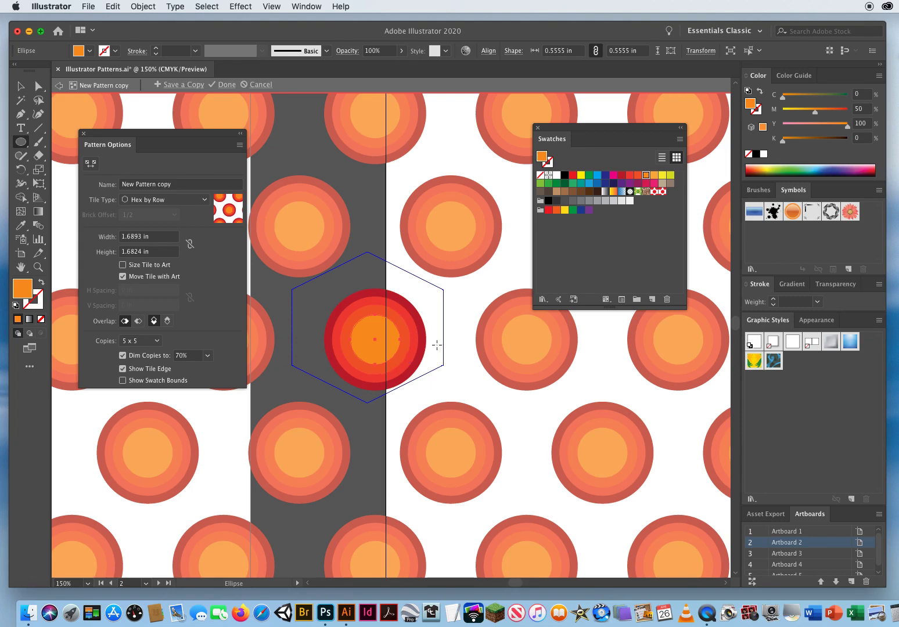
{"action": "left_click", "coordinate": [462, 301], "text": "super"}
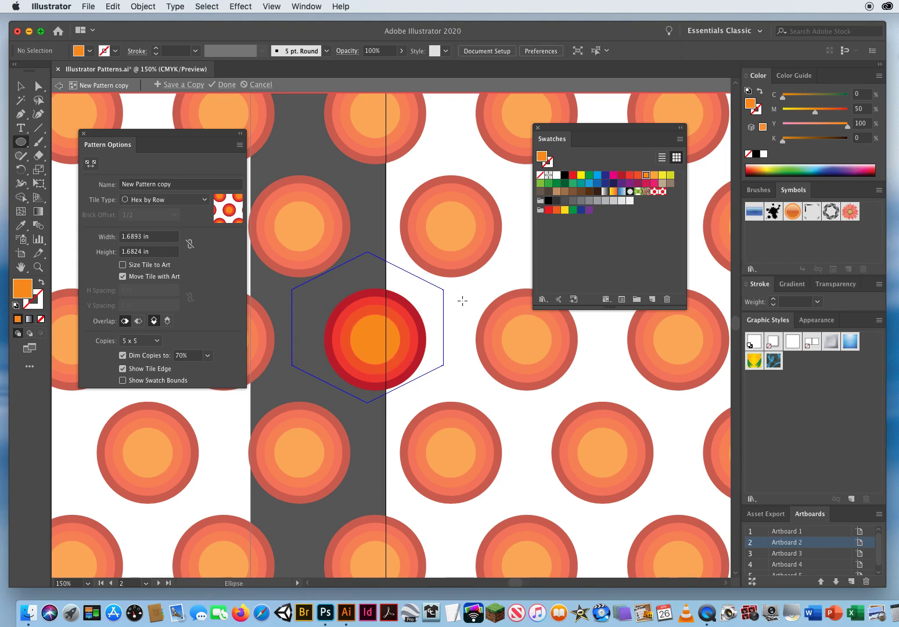
Draw a concentric circle about 0.38 in wide inside the orange one, filled with the light orange C=0 M=35 Y=85 K=0.
{"action": "left_click", "coordinate": [654, 175]}
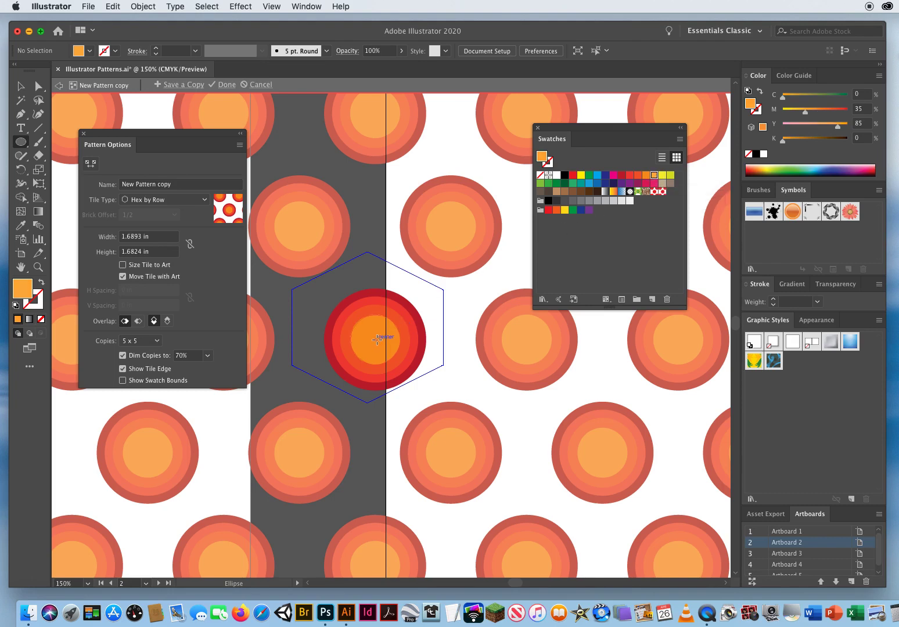
{"action": "left_click_drag", "start_coordinate": [375, 339], "coordinate": [392, 354]}
{"action": "key", "text": "v"}
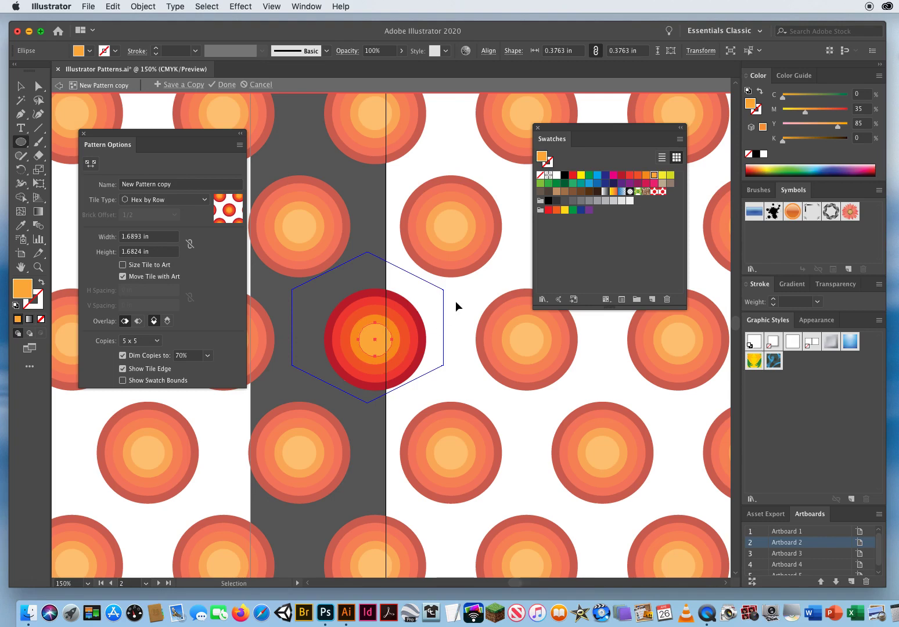
{"action": "left_click", "coordinate": [459, 303]}
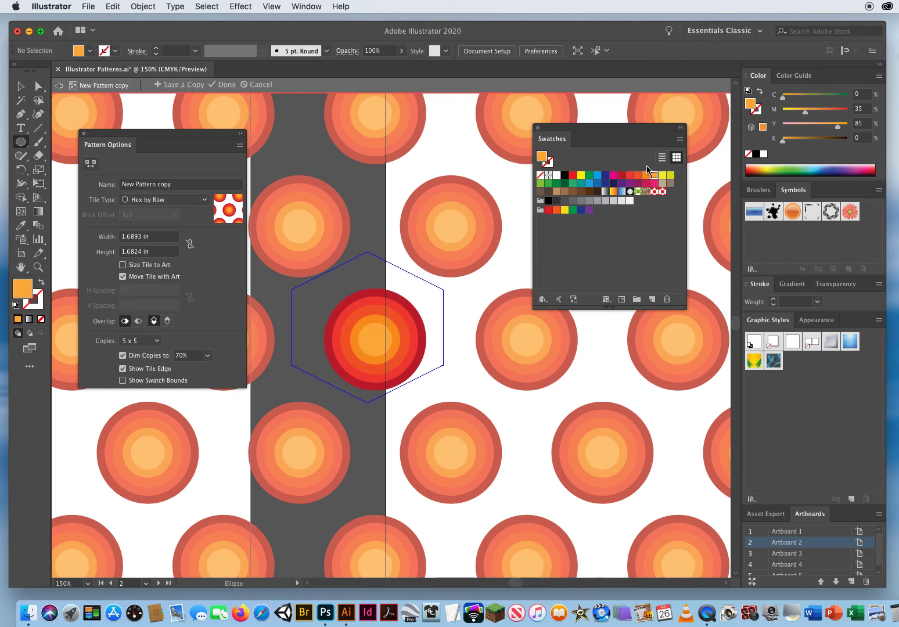
Draw a small yellow C=5 M=0 Y=90 K=0 circle at the dot's centre and finish editing the pattern.
{"action": "left_click", "coordinate": [661, 176]}
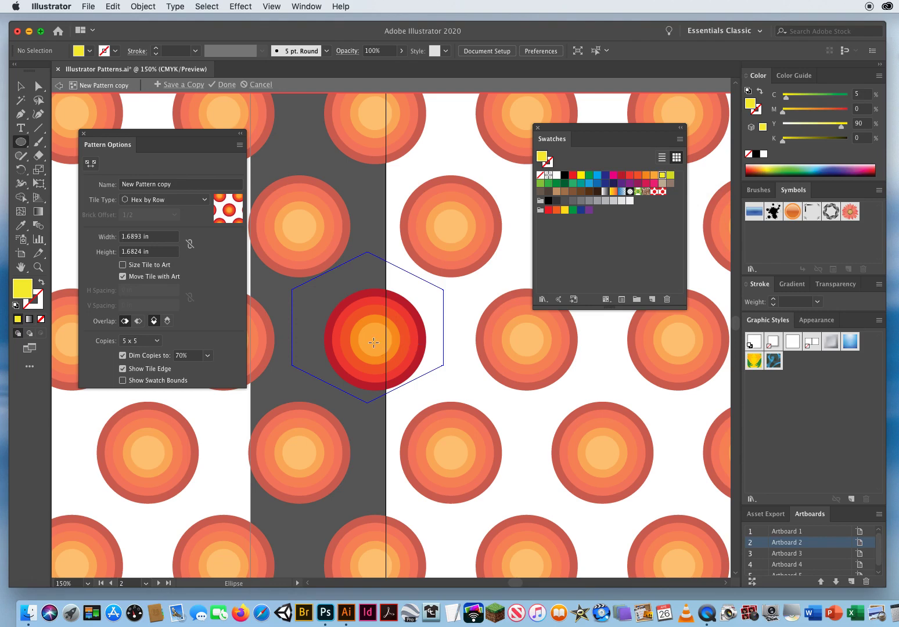
{"action": "left_click_drag", "start_coordinate": [375, 340], "coordinate": [385, 348]}
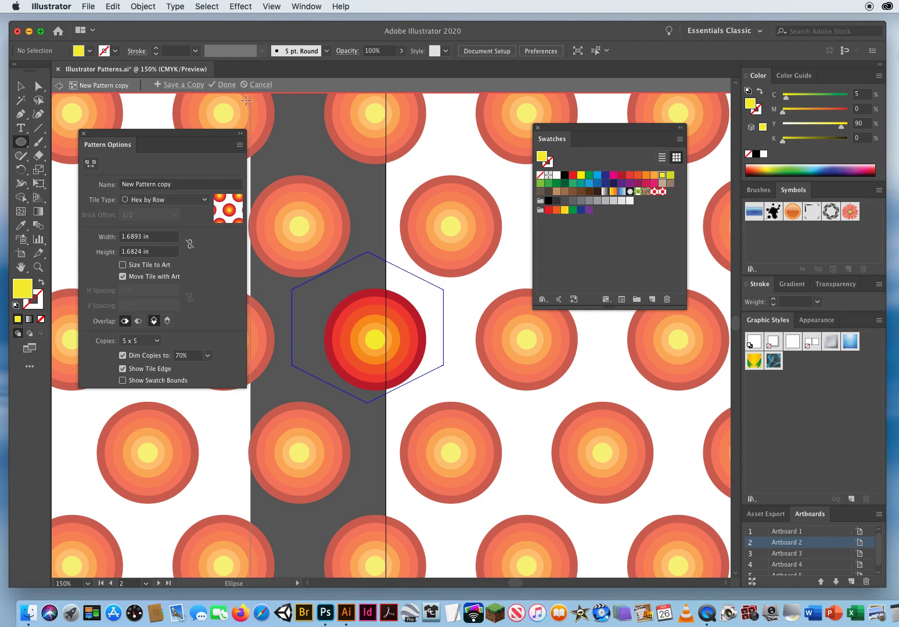
{"action": "left_click", "coordinate": [227, 85]}
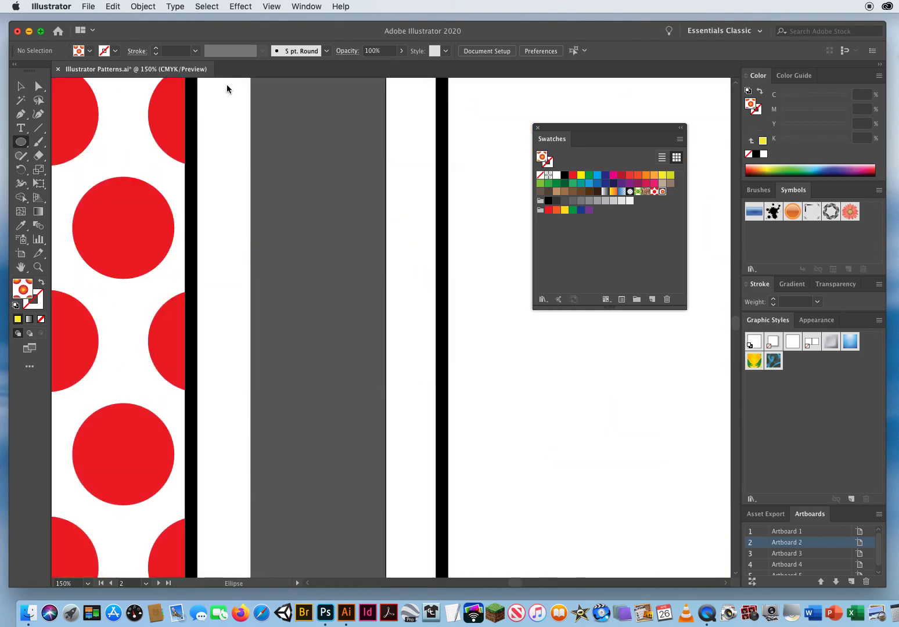
Fill the bordered rectangle on the second artboard with the new multicoloured concentric dot pattern.
{"action": "left_click", "coordinate": [39, 267]}
{"action": "left_click", "coordinate": [337, 345], "text": "alt"}
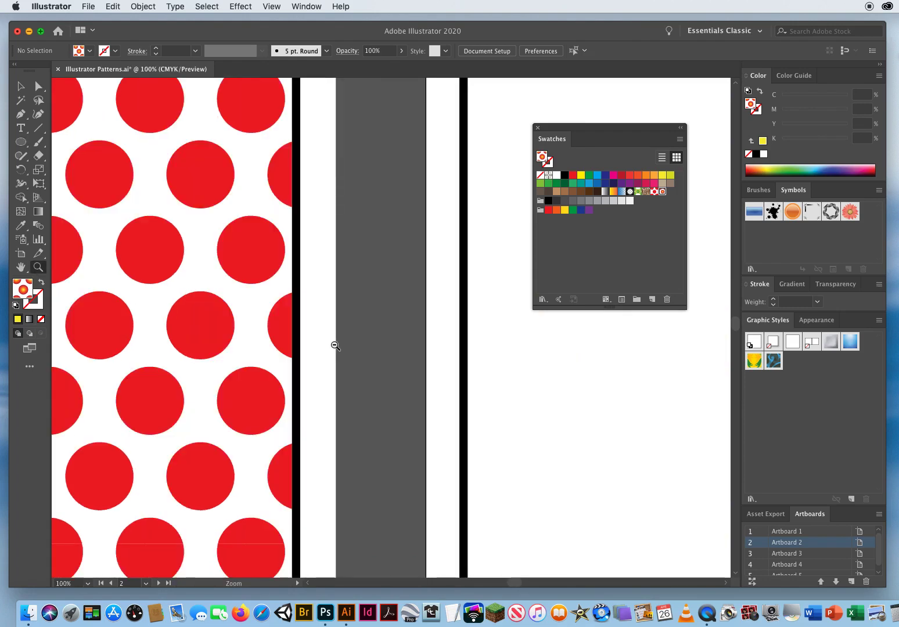
{"action": "left_click", "coordinate": [335, 345], "text": "alt"}
{"action": "left_click", "coordinate": [333, 344], "text": "alt"}
{"action": "left_click", "coordinate": [348, 324], "text": "alt"}
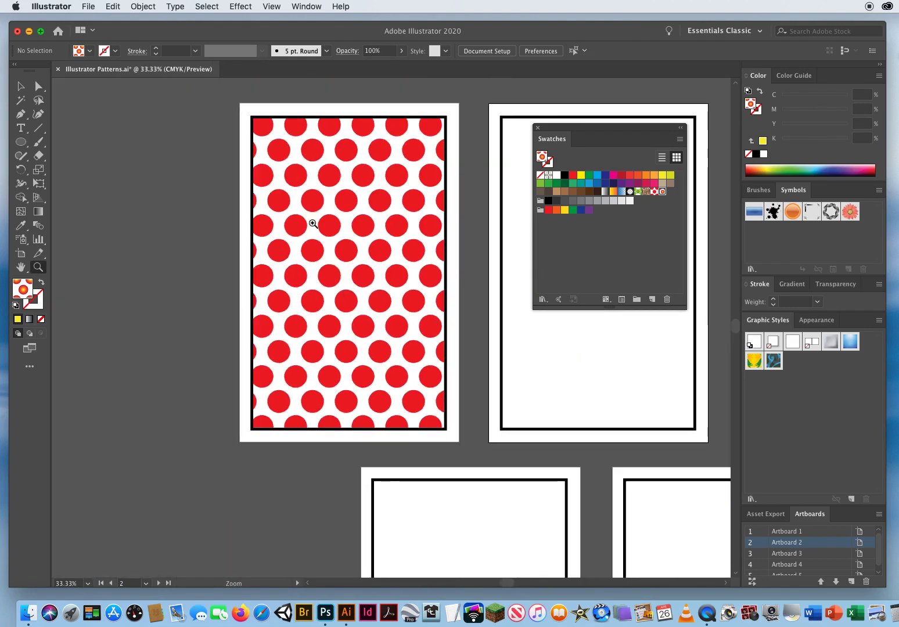
{"action": "left_click_drag", "start_coordinate": [326, 255], "coordinate": [223, 286]}
{"action": "left_click", "coordinate": [21, 87]}
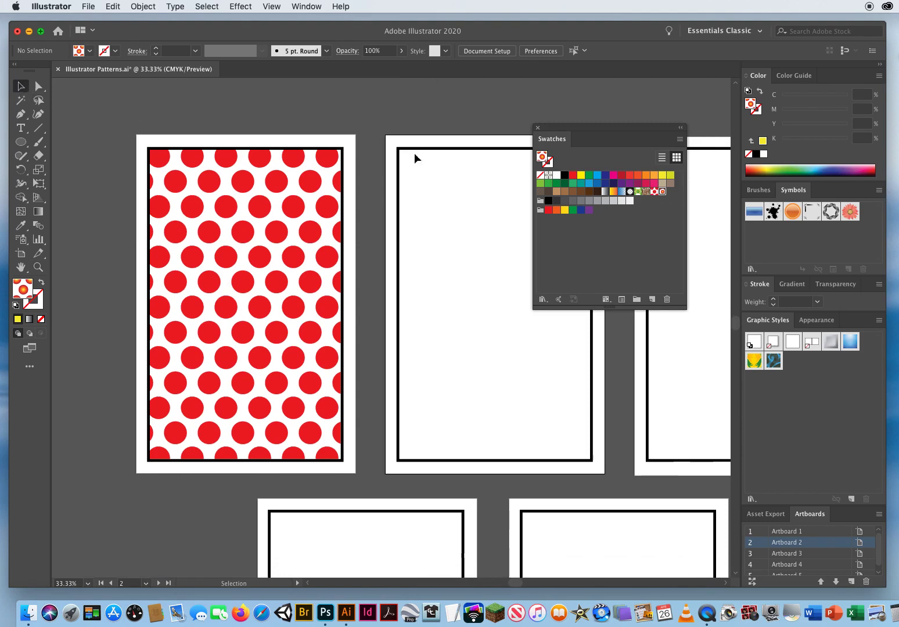
{"action": "left_click_drag", "start_coordinate": [405, 114], "coordinate": [459, 193]}
{"action": "left_click_drag", "start_coordinate": [433, 149], "coordinate": [472, 200]}
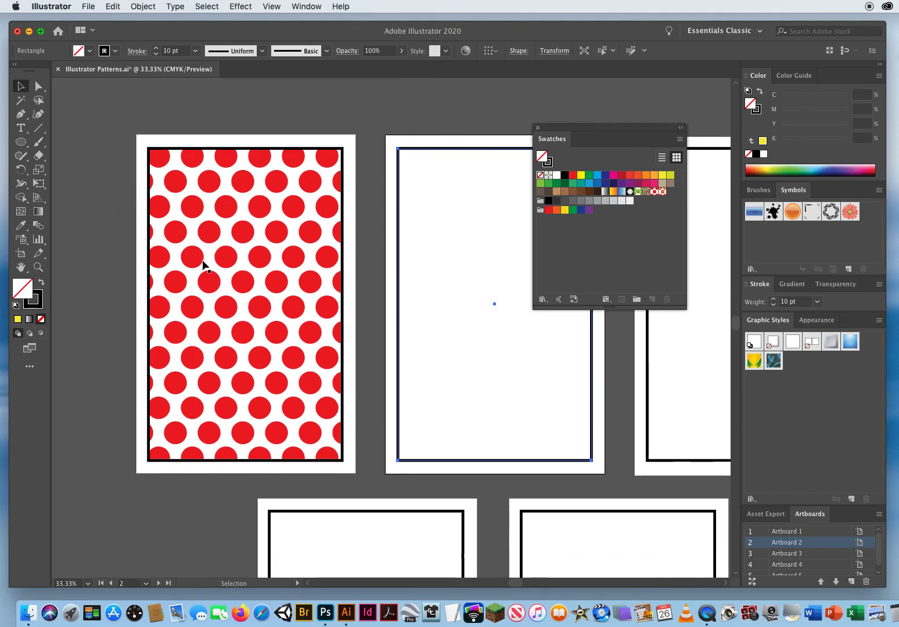
{"action": "left_click", "coordinate": [662, 191]}
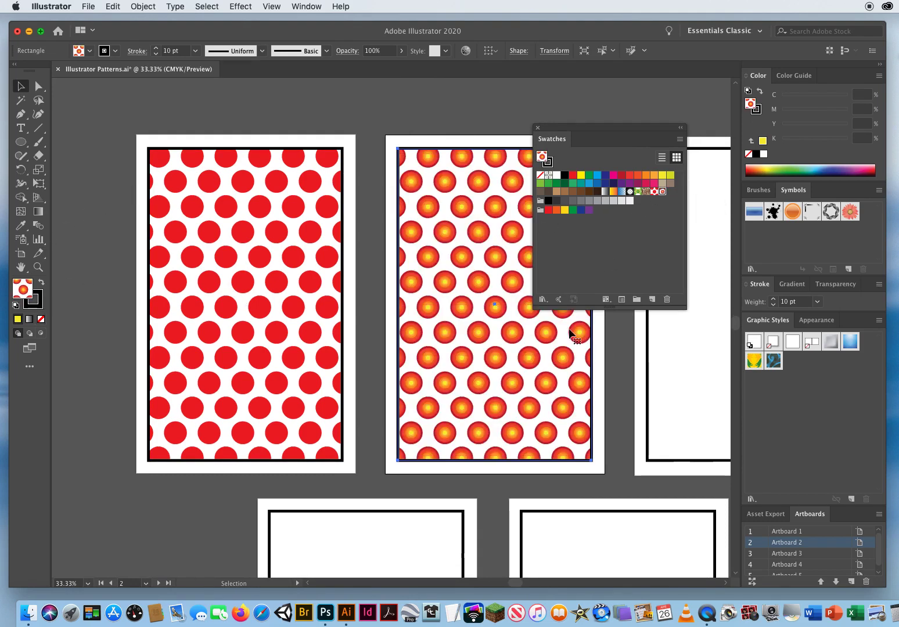
{"action": "left_click_drag", "start_coordinate": [561, 132], "coordinate": [627, 123]}
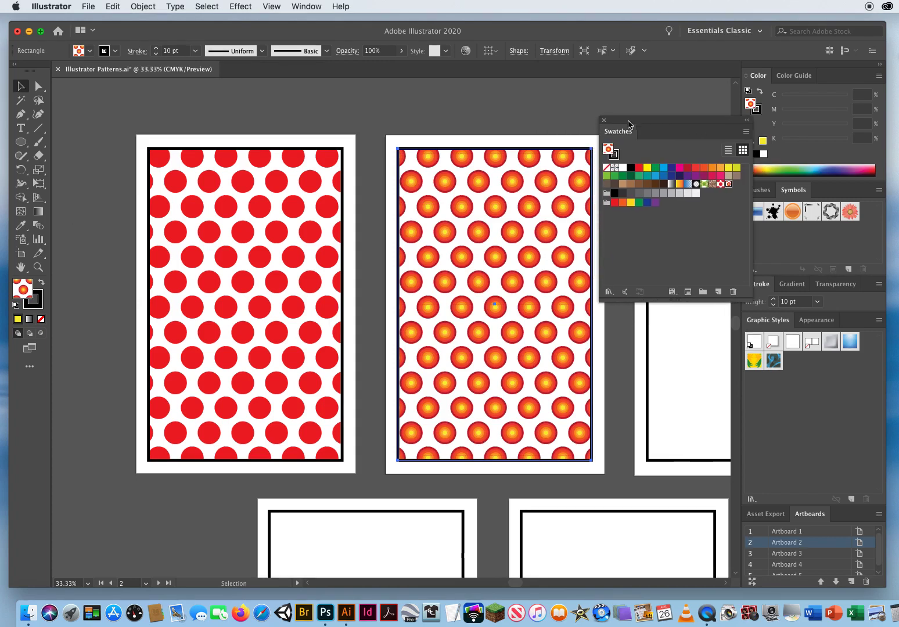
{"action": "left_click", "coordinate": [455, 137]}
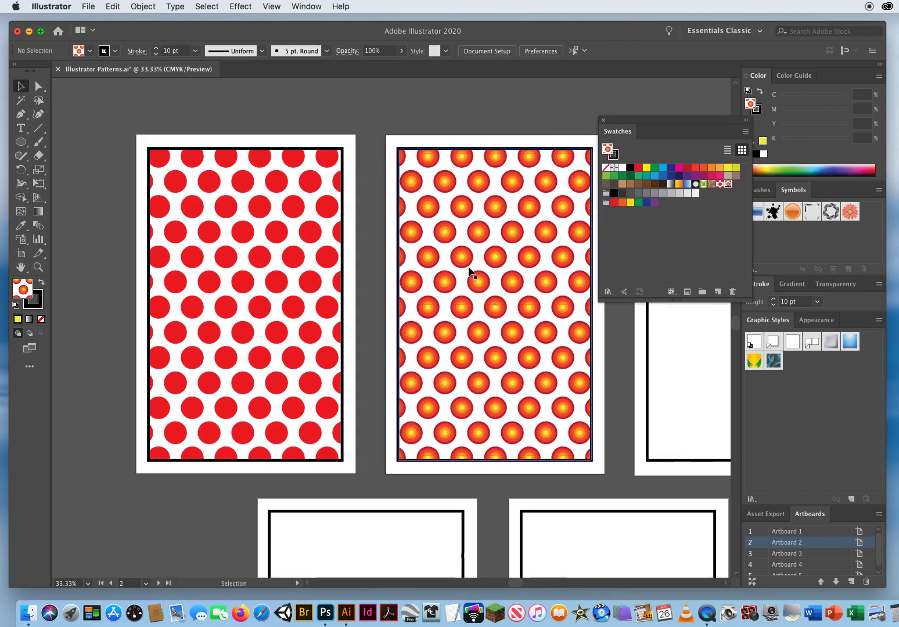
Reopen the concentric dot swatch New Pattern copy in pattern editing mode.
{"action": "double_click", "coordinate": [727, 184]}
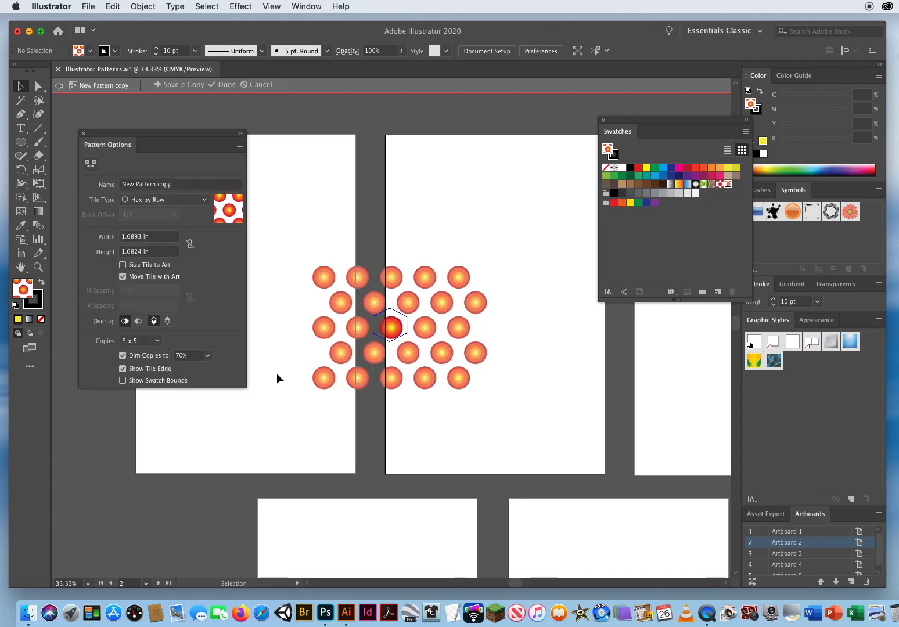
{"action": "key", "text": "z"}
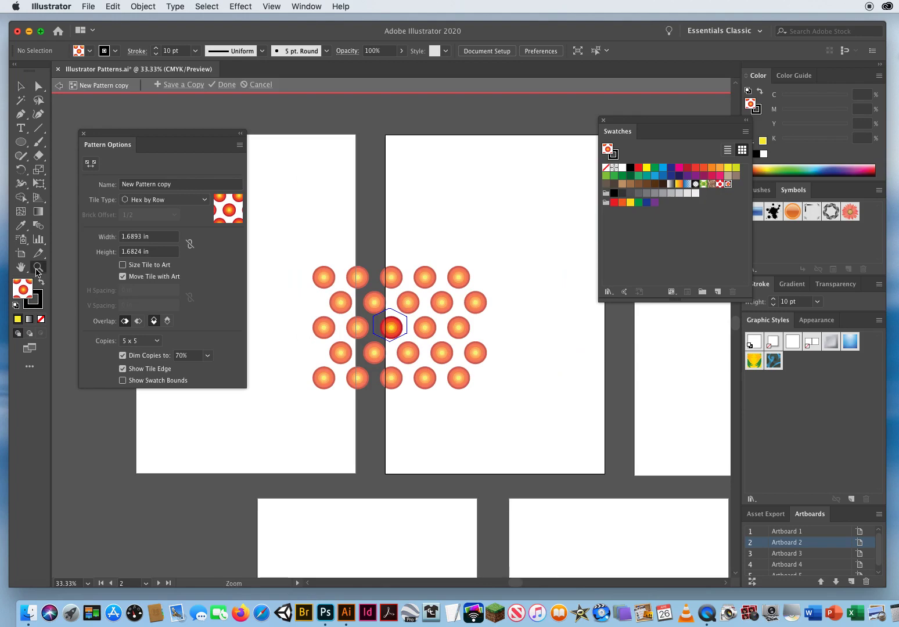
{"action": "left_click", "coordinate": [396, 326]}
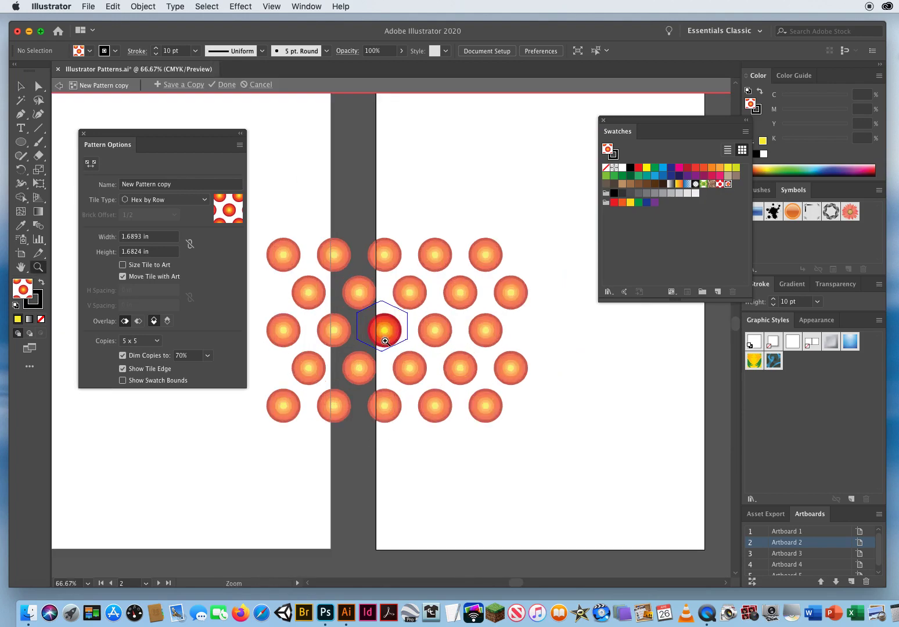
{"action": "left_click", "coordinate": [400, 336]}
{"action": "left_click", "coordinate": [397, 324]}
{"action": "left_click", "coordinate": [397, 324]}
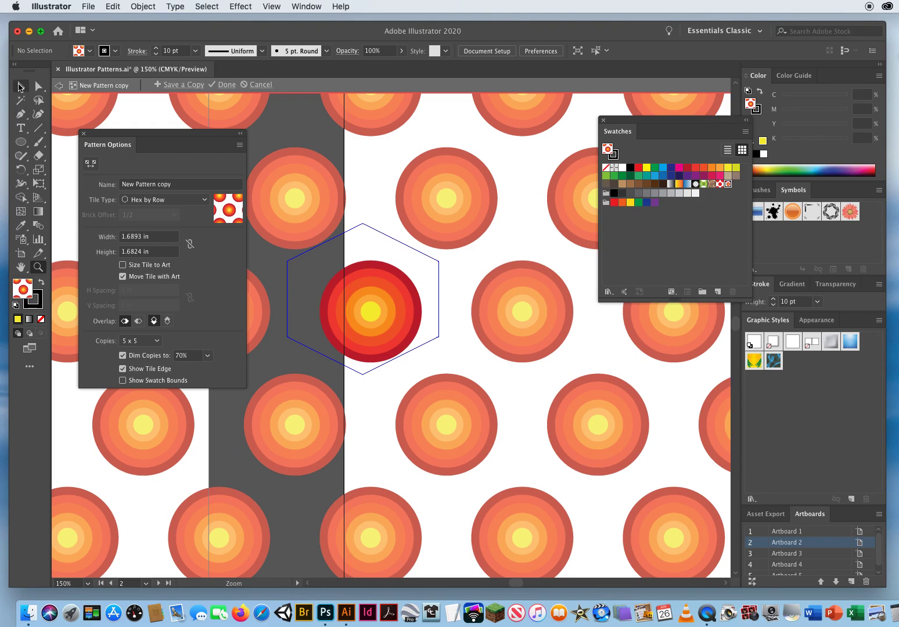
{"action": "left_click", "coordinate": [19, 87]}
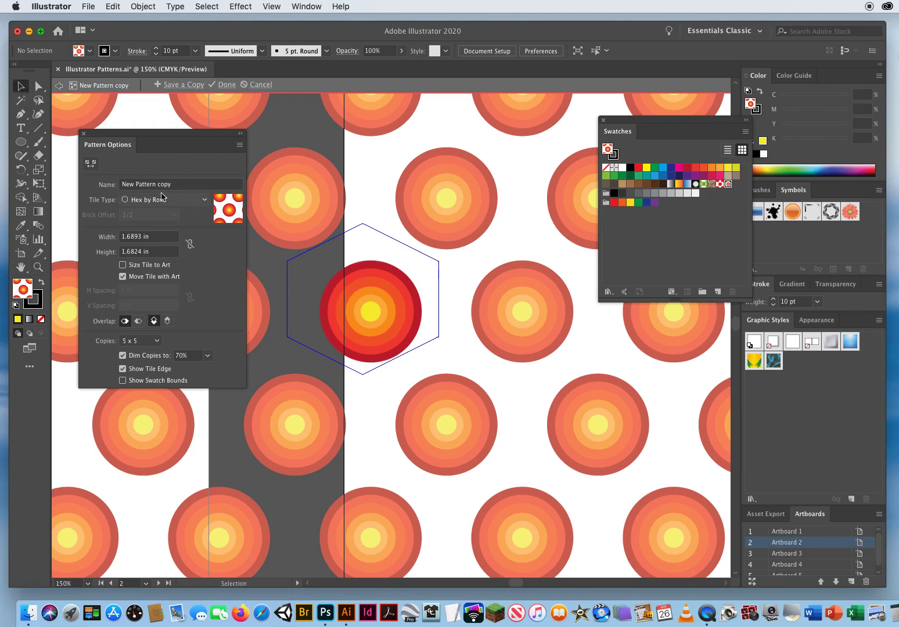
Shrink the hexagonal tile with the Pattern Tile tool to about 1.11 by 0.55 in, centred horizontally on the dot, so the dots overlap like scales.
{"action": "left_click", "coordinate": [90, 165]}
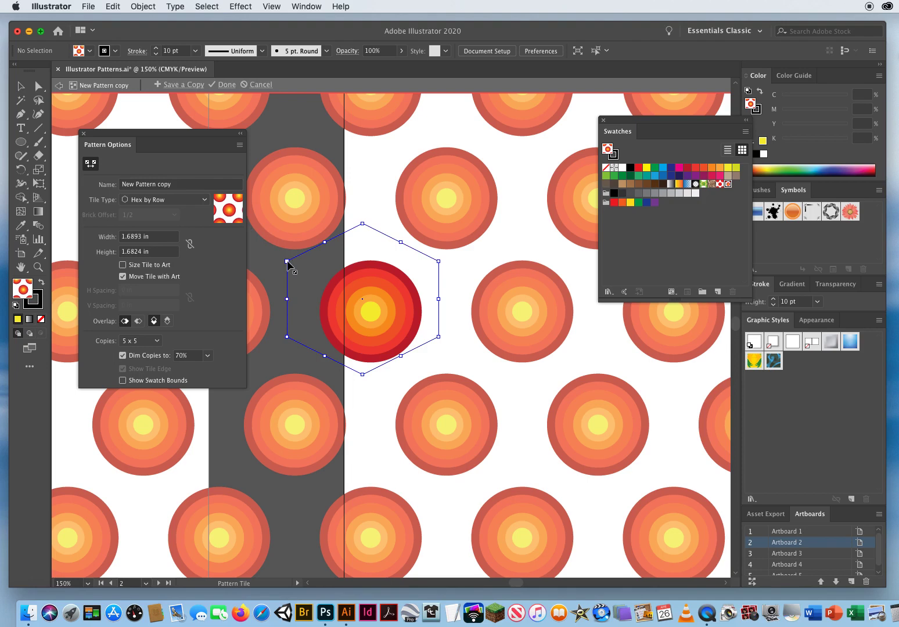
{"action": "left_click_drag", "start_coordinate": [288, 261], "coordinate": [344, 300]}
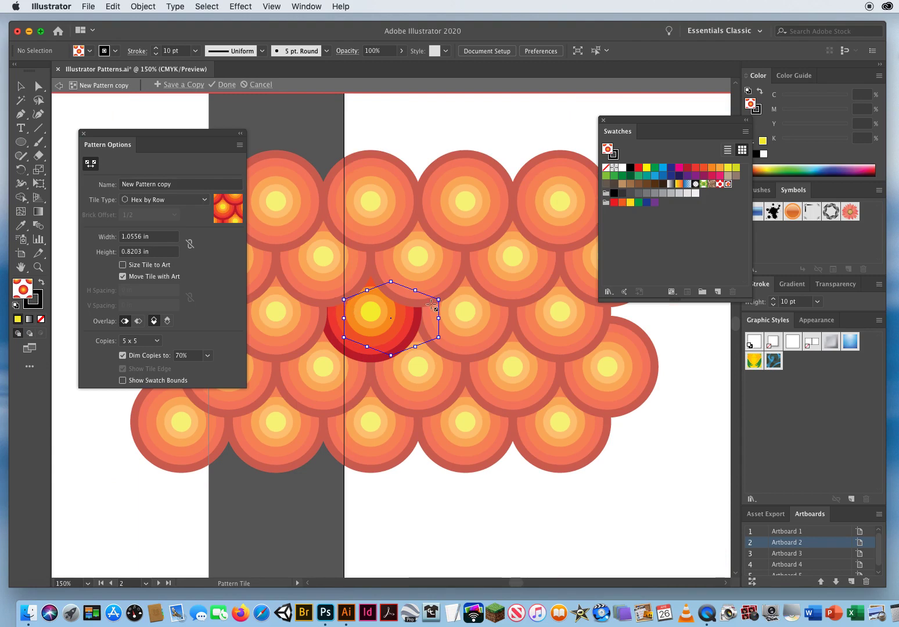
{"action": "left_click_drag", "start_coordinate": [438, 299], "coordinate": [411, 307]}
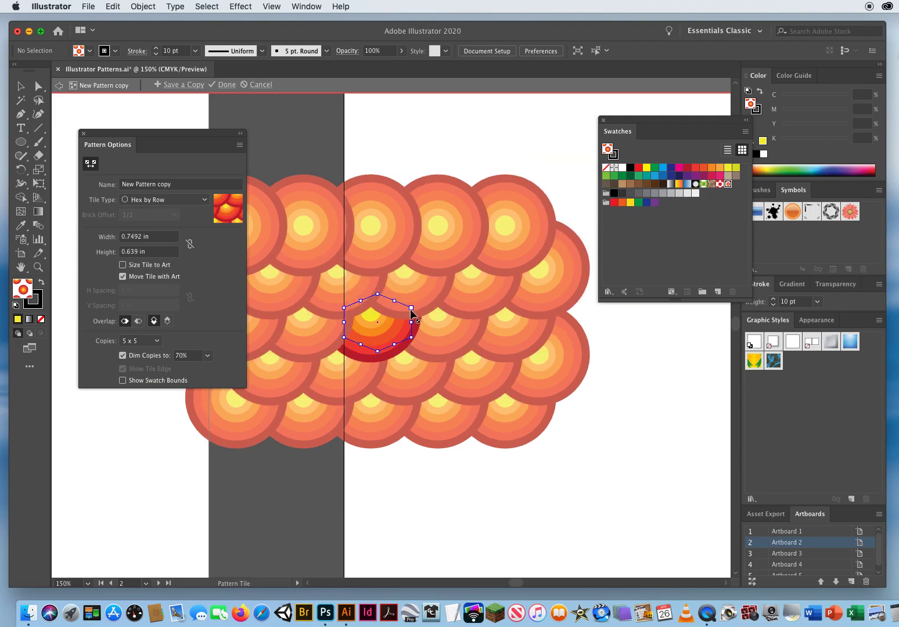
{"action": "left_click_drag", "start_coordinate": [411, 322], "coordinate": [422, 324]}
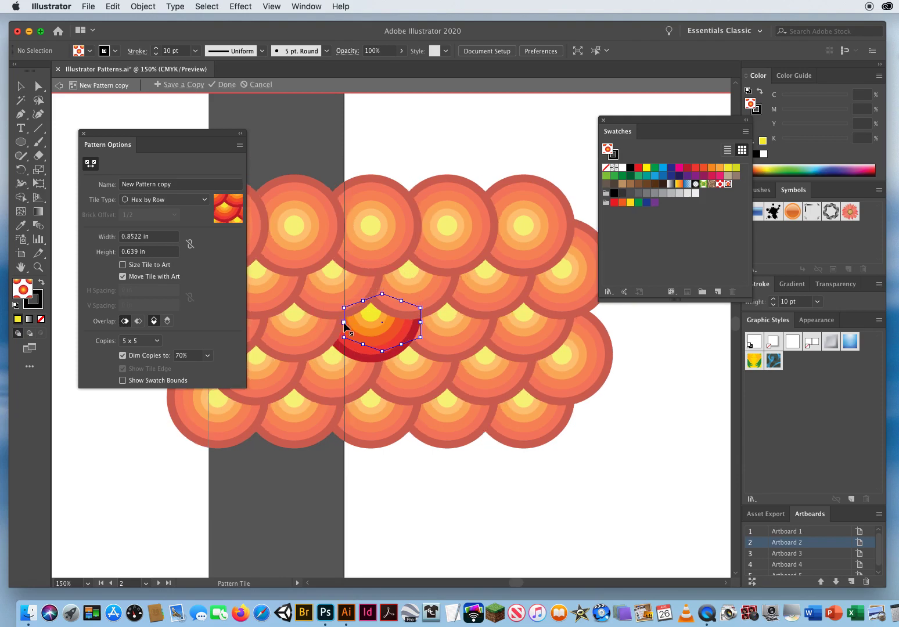
{"action": "left_click_drag", "start_coordinate": [344, 322], "coordinate": [321, 322]}
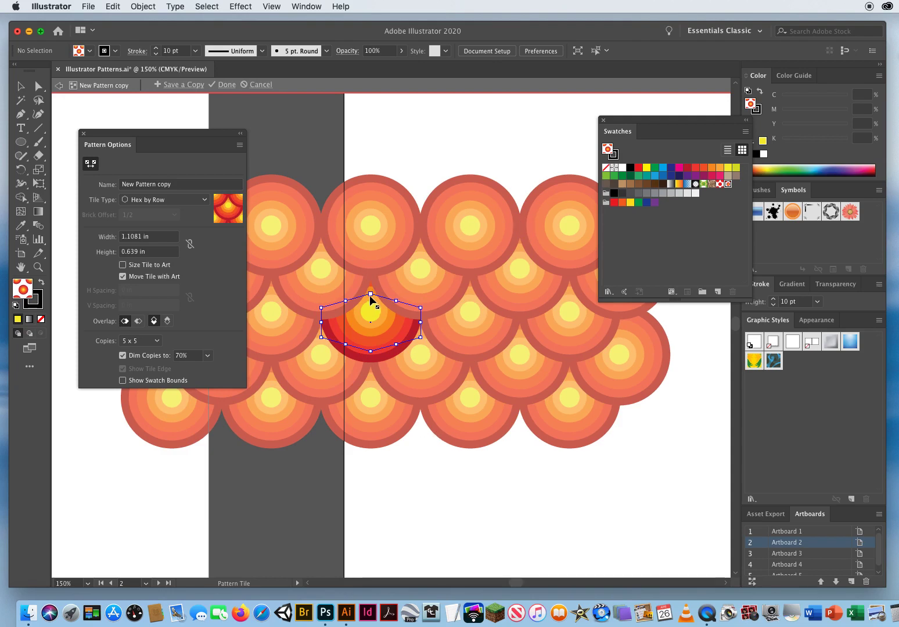
{"action": "left_click_drag", "start_coordinate": [370, 294], "coordinate": [370, 302]}
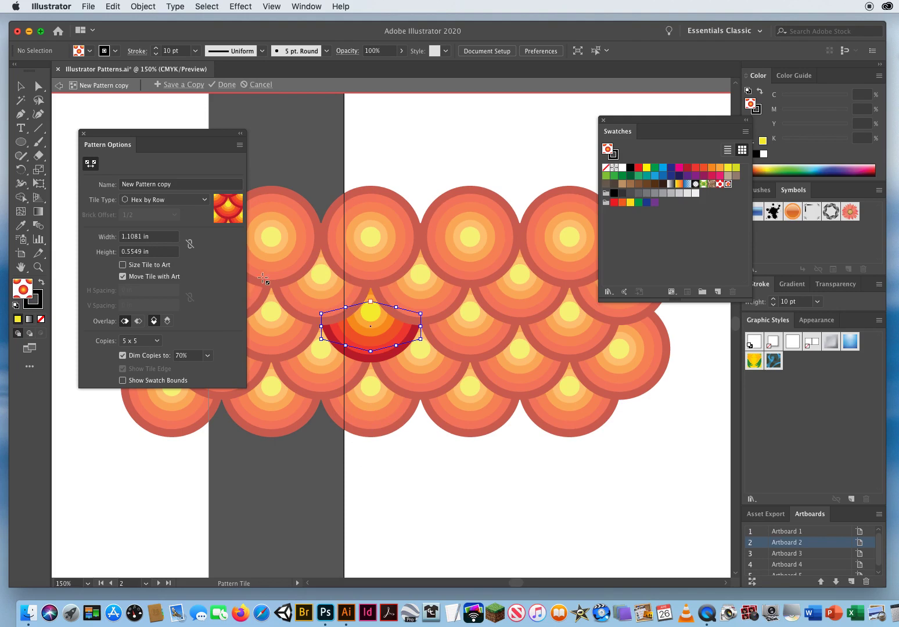
{"action": "left_click", "coordinate": [20, 85]}
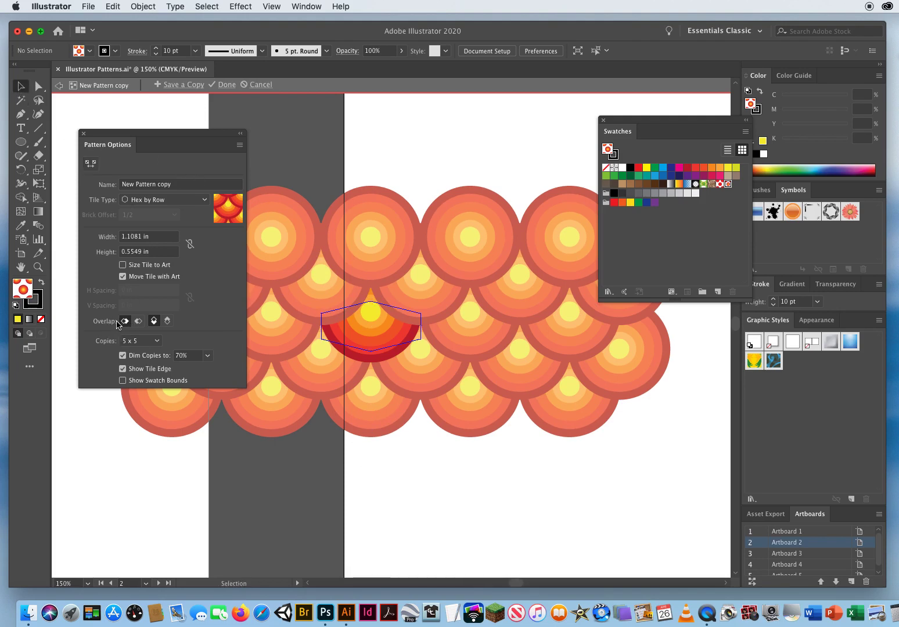
Narrow the pattern tile to about 0.78 in wide and set the horizontal overlap to Right in Front.
{"action": "left_click", "coordinate": [90, 163]}
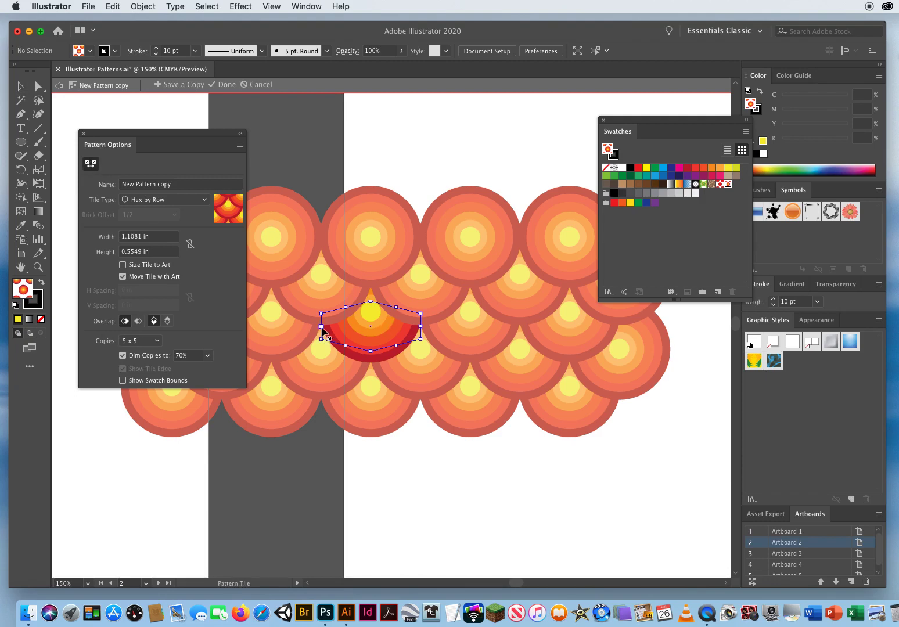
{"action": "left_click_drag", "start_coordinate": [321, 326], "coordinate": [351, 326]}
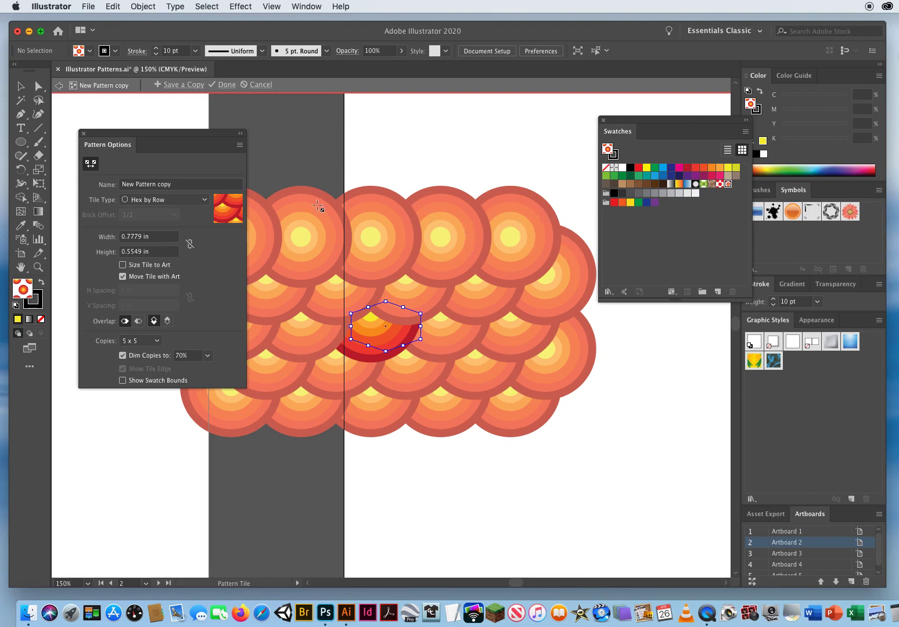
{"action": "left_click", "coordinate": [138, 322]}
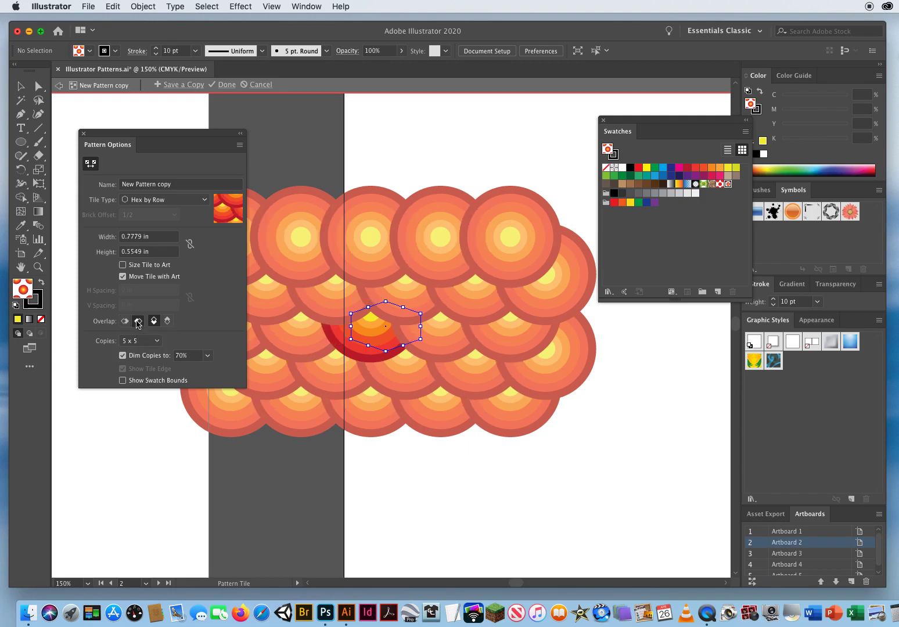
Set the pattern overlap to Left in Front and Bottom in Front, and finish editing the concentric dot pattern.
{"action": "left_click", "coordinate": [126, 321]}
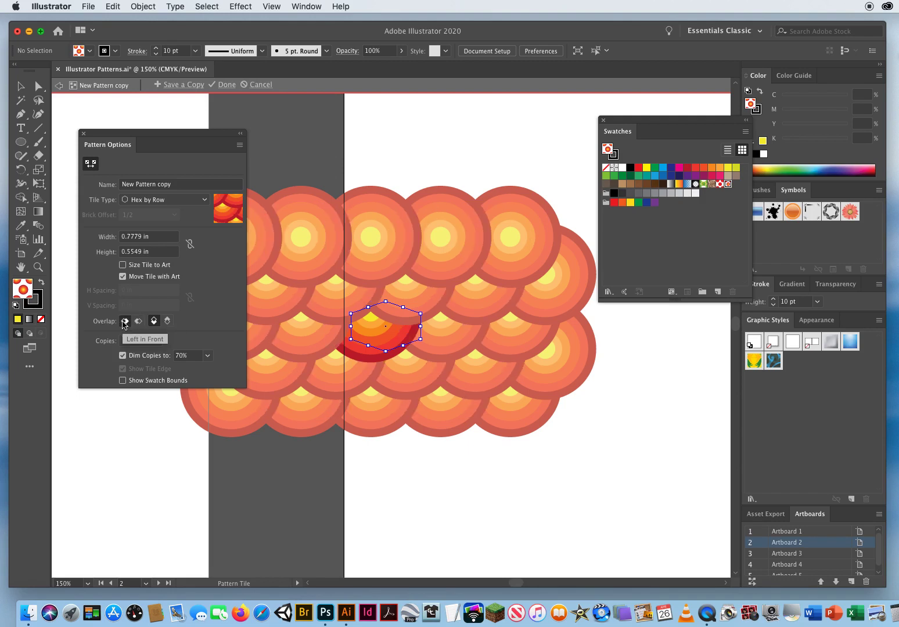
{"action": "left_click", "coordinate": [154, 321]}
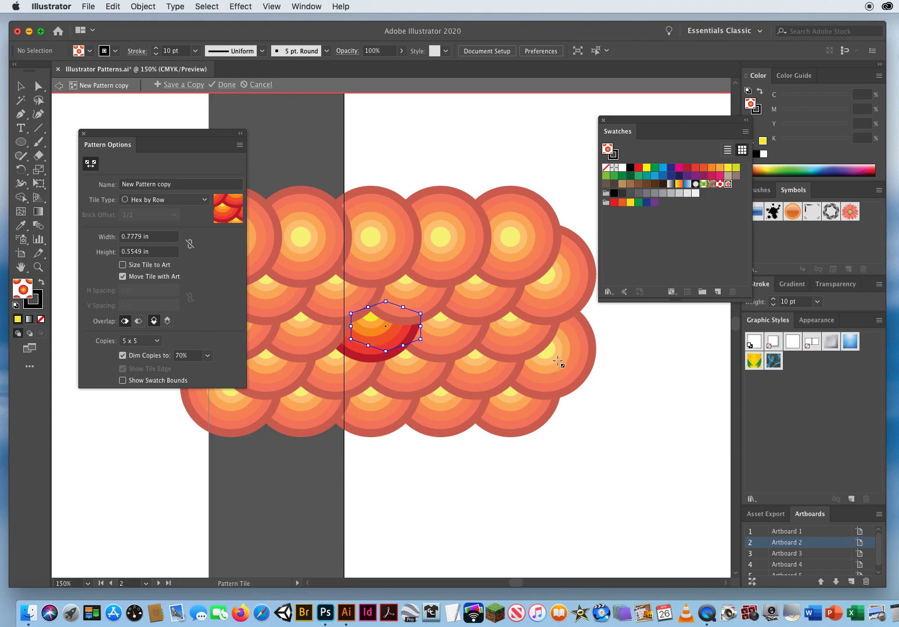
{"action": "left_click", "coordinate": [167, 322]}
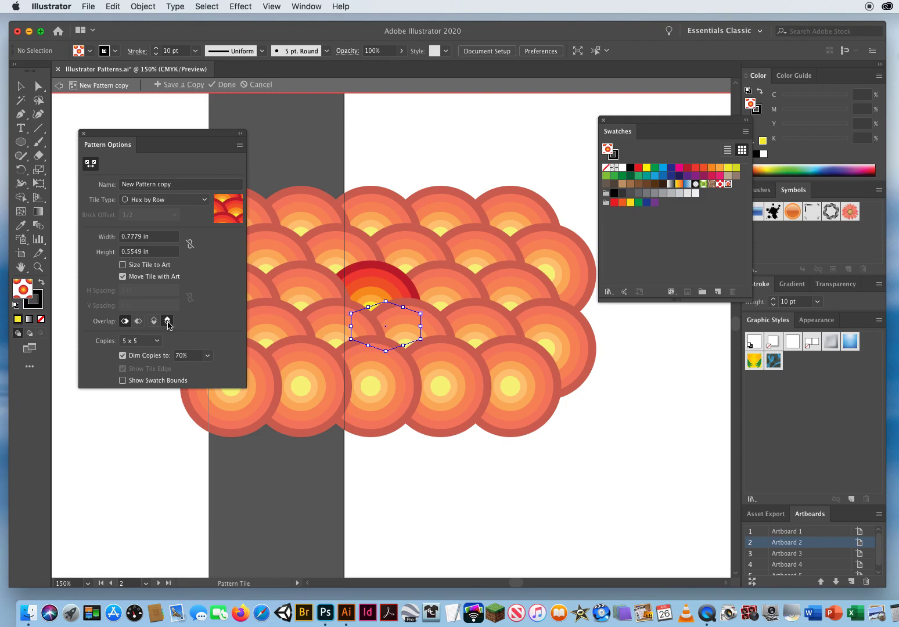
{"action": "left_click", "coordinate": [154, 322]}
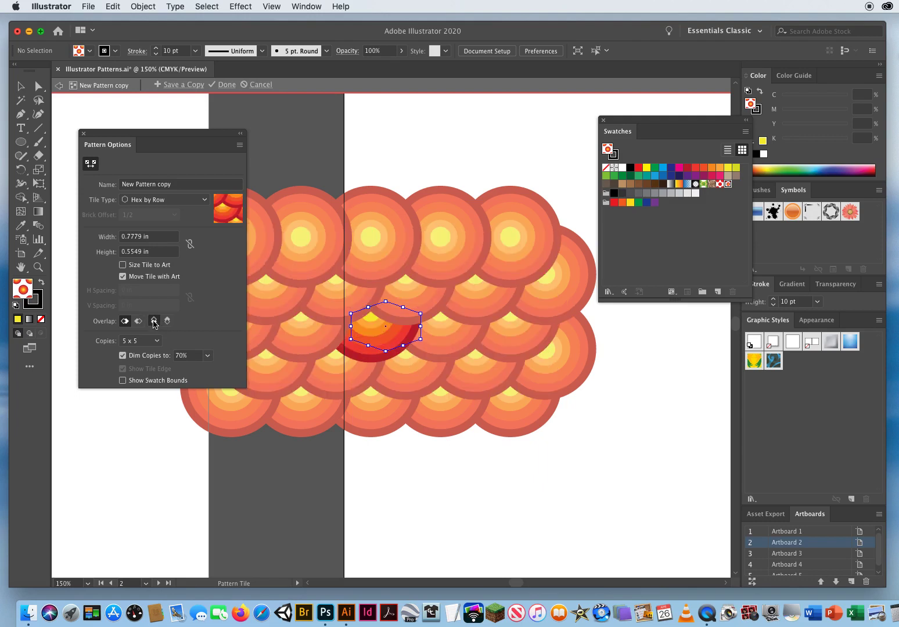
{"action": "left_click", "coordinate": [168, 321]}
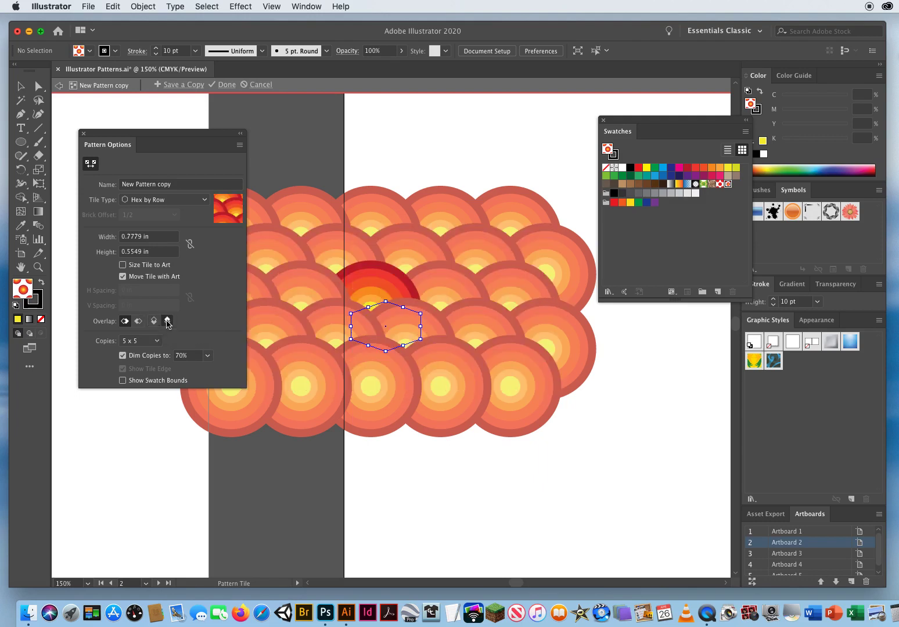
{"action": "left_click", "coordinate": [92, 164]}
{"action": "left_click", "coordinate": [226, 85]}
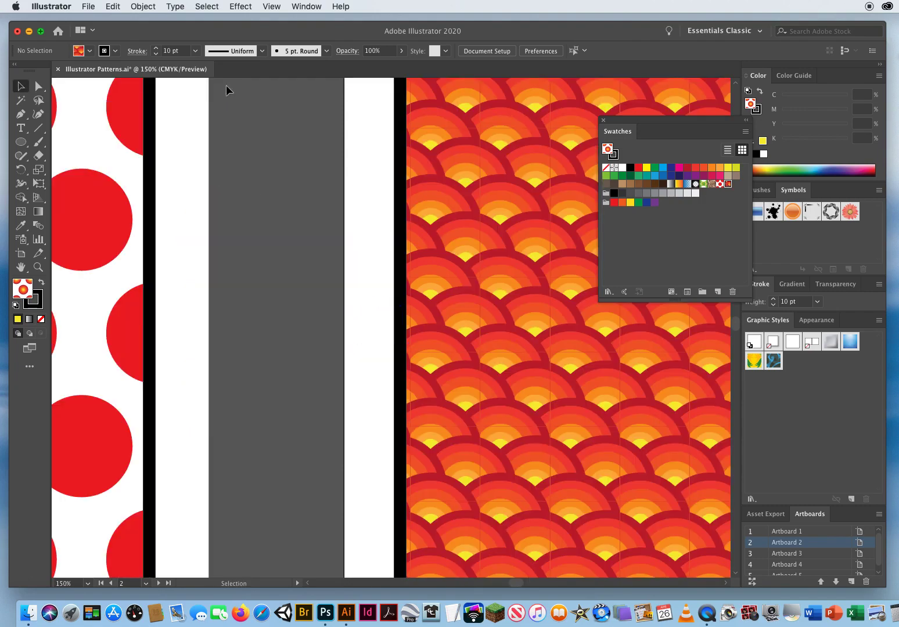
Examine the scale pattern filling the second artboard, first as a whole and then enlarged to 200%.
{"action": "left_click", "coordinate": [38, 267]}
{"action": "left_click", "coordinate": [537, 345], "text": "alt"}
{"action": "left_click", "coordinate": [506, 343], "text": "alt"}
{"action": "left_click", "coordinate": [505, 343], "text": "alt"}
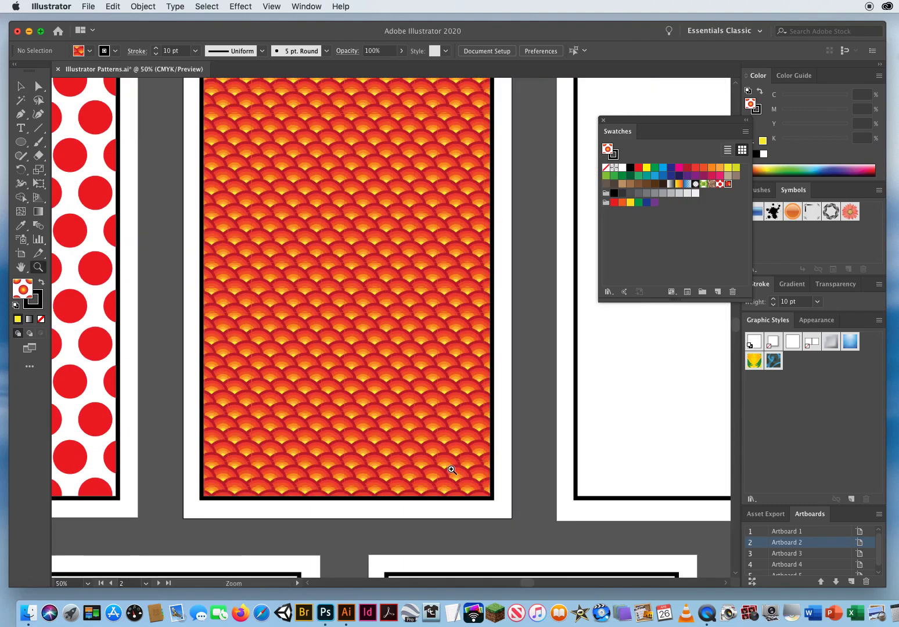
{"action": "left_click_drag", "start_coordinate": [459, 368], "coordinate": [478, 389]}
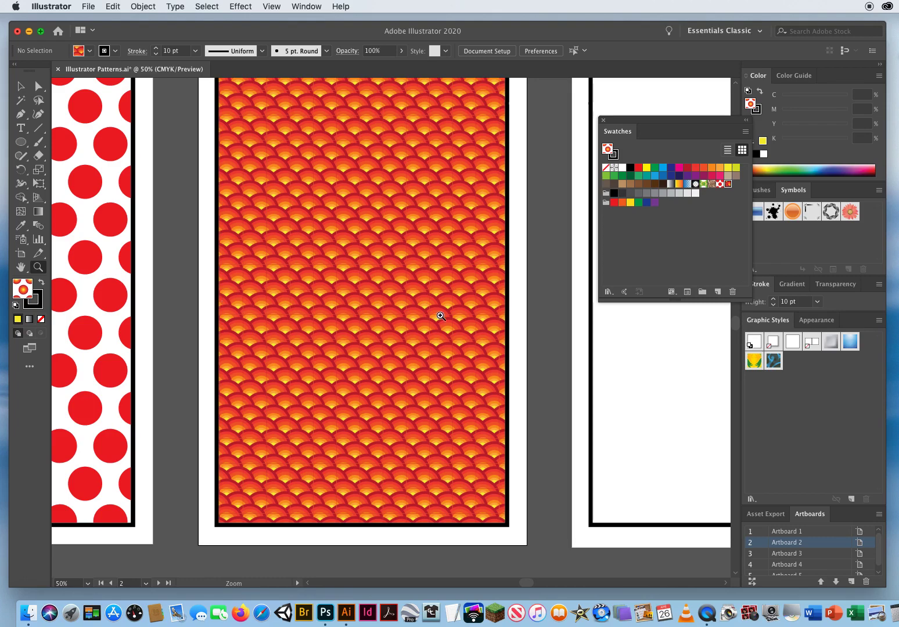
{"action": "left_click", "coordinate": [311, 318]}
{"action": "left_click", "coordinate": [393, 313]}
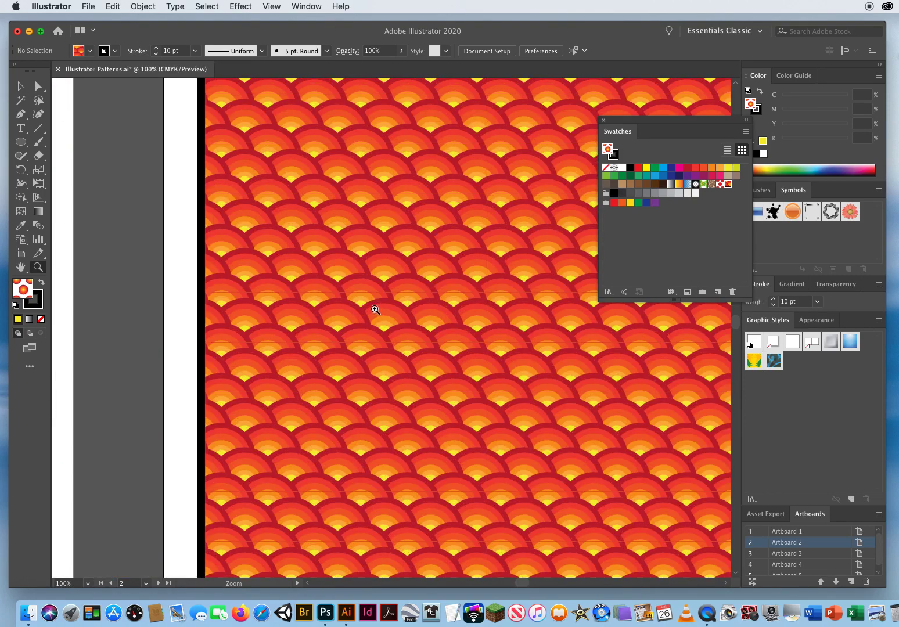
{"action": "left_click", "coordinate": [374, 293]}
{"action": "left_click", "coordinate": [356, 270]}
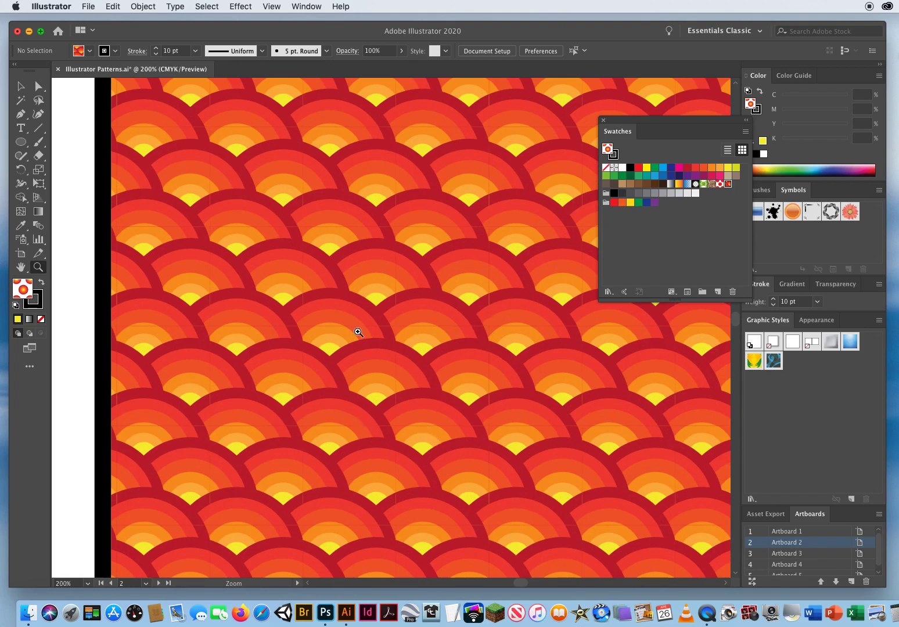
Check the scale-filled artwork in Outline view and return to Preview.
{"action": "left_click", "coordinate": [268, 5]}
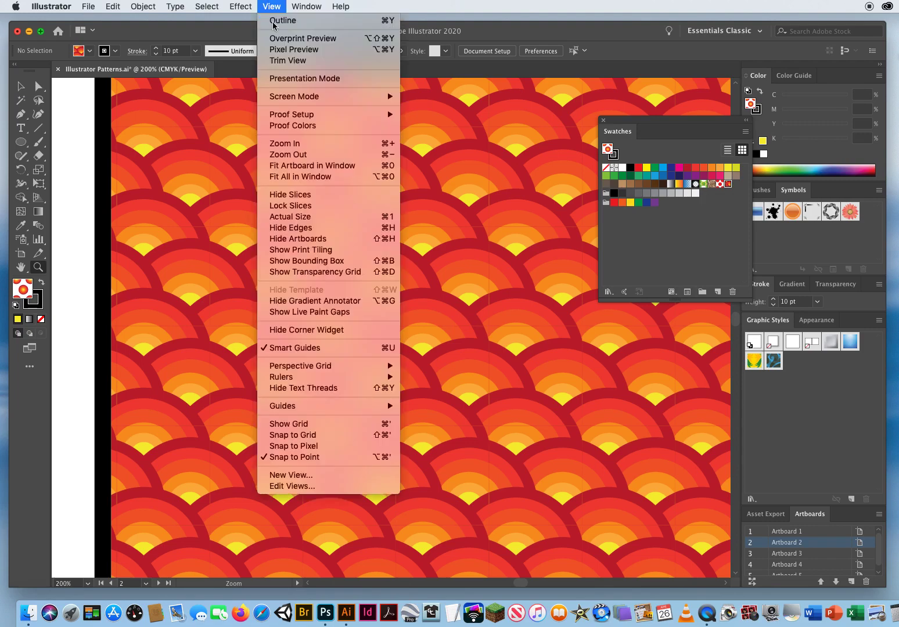
{"action": "left_click", "coordinate": [270, 19]}
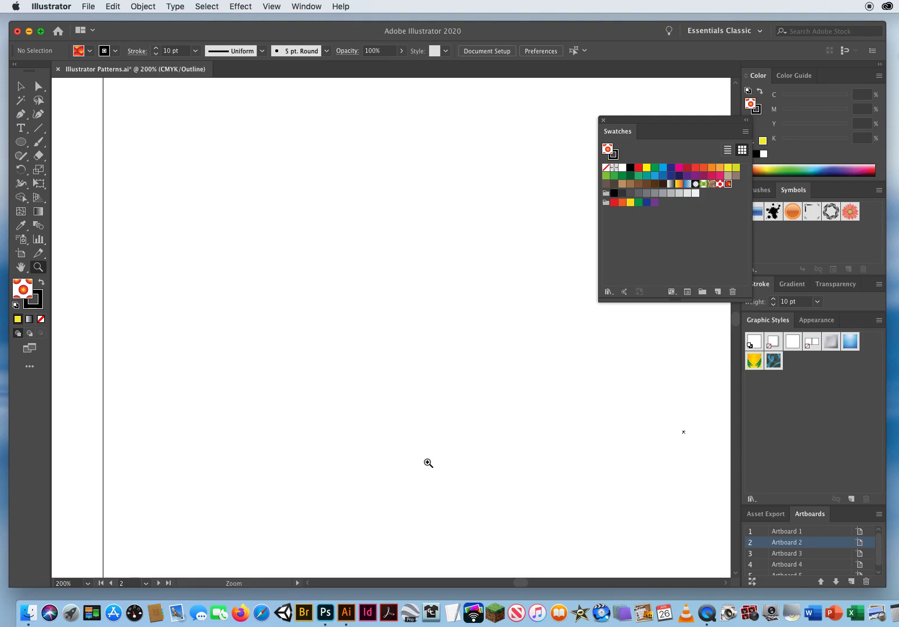
{"action": "left_click", "coordinate": [272, 7]}
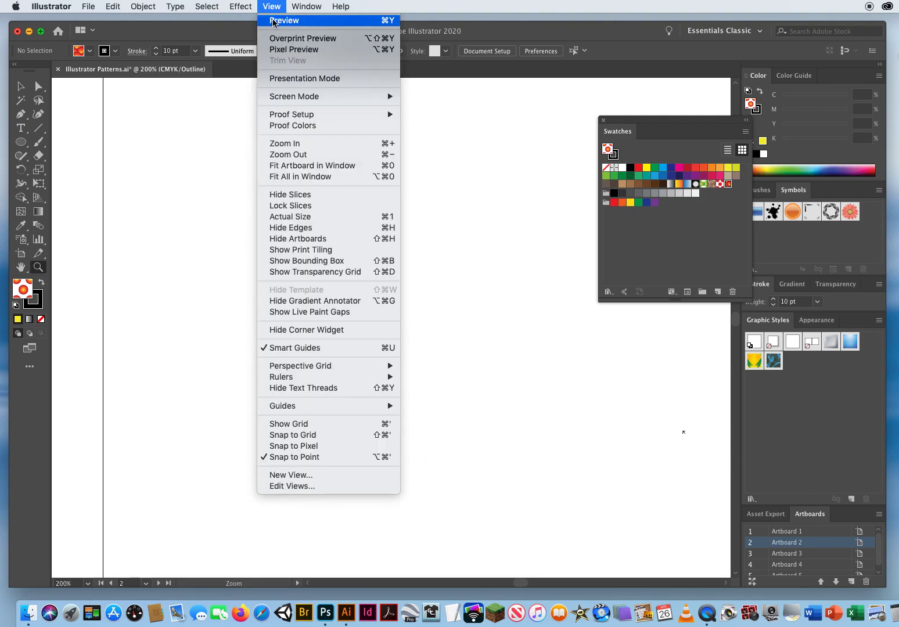
{"action": "left_click", "coordinate": [274, 22]}
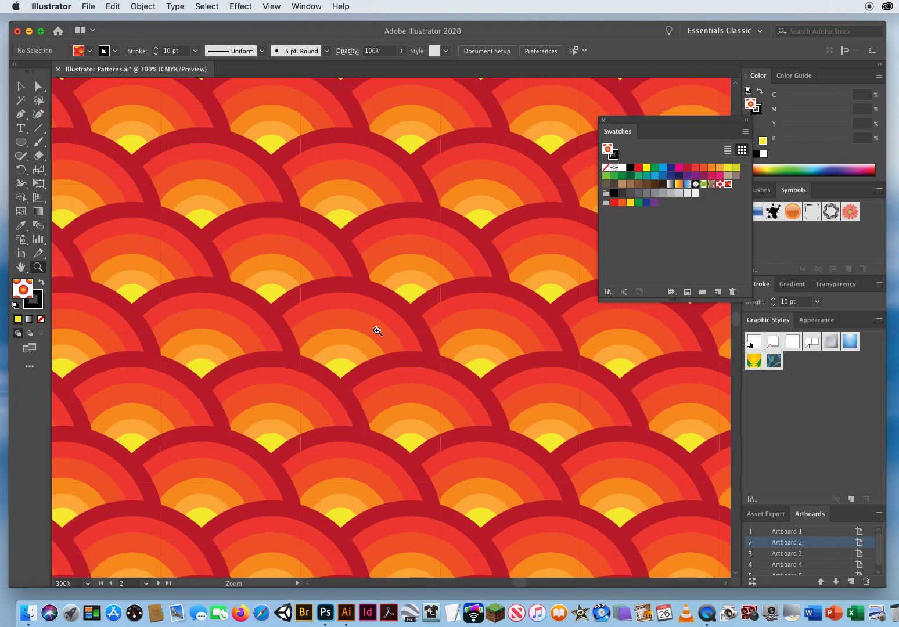
Inspect the scale pattern for tile seams at magnifications up to 1200%.
{"action": "left_click", "coordinate": [375, 331]}
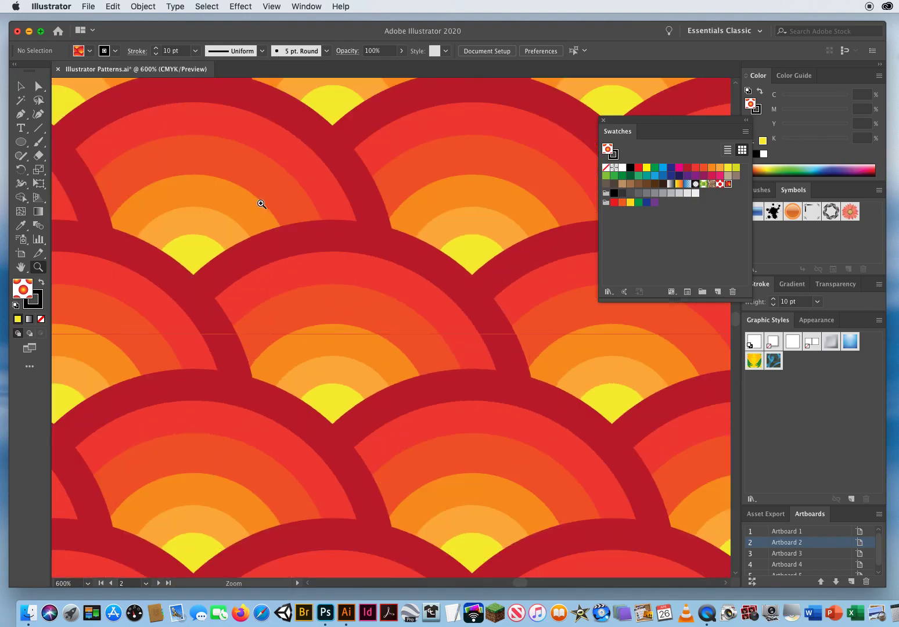
{"action": "left_click", "coordinate": [359, 335]}
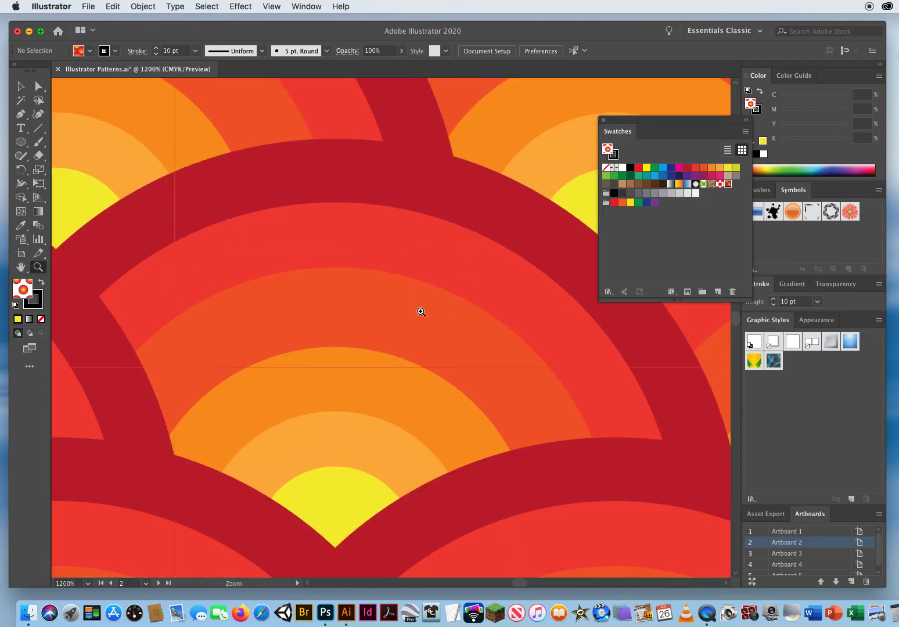
{"action": "left_click", "coordinate": [404, 318], "text": "alt"}
{"action": "left_click", "coordinate": [381, 336], "text": "alt"}
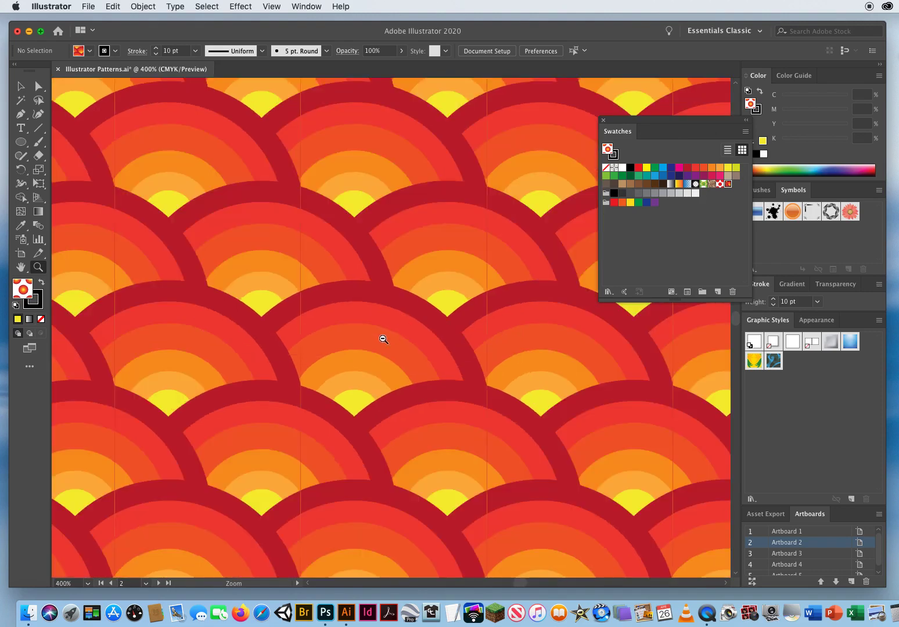
{"action": "left_click", "coordinate": [381, 339], "text": "alt"}
{"action": "left_click", "coordinate": [382, 340], "text": "alt"}
{"action": "left_click", "coordinate": [381, 340], "text": "alt"}
{"action": "left_click", "coordinate": [381, 341], "text": "alt"}
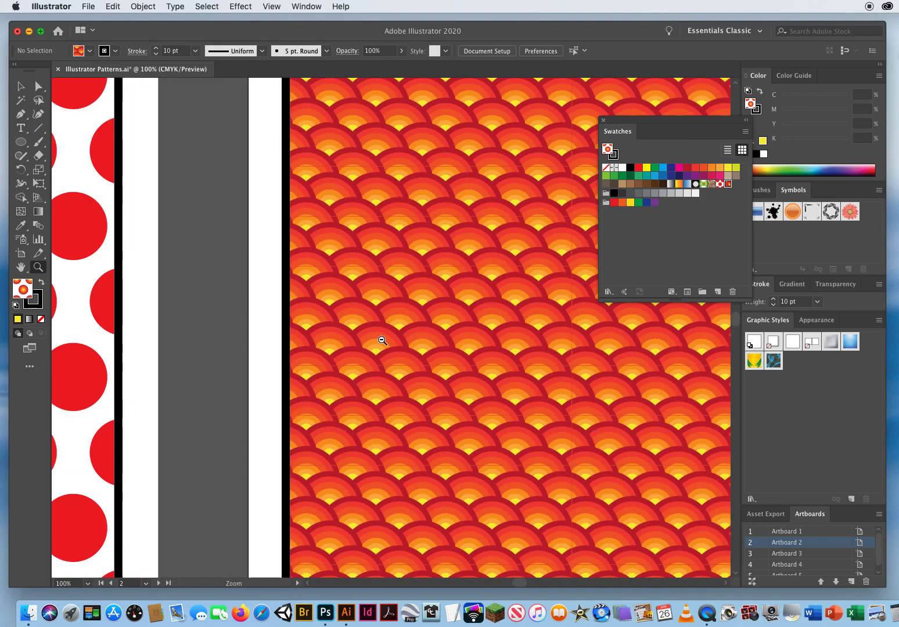
{"action": "left_click", "coordinate": [380, 341], "text": "alt"}
Inspect the red polka dot pattern on the first artboard for tile seams at several magnifications.
{"action": "left_click_drag", "start_coordinate": [137, 346], "coordinate": [534, 353]}
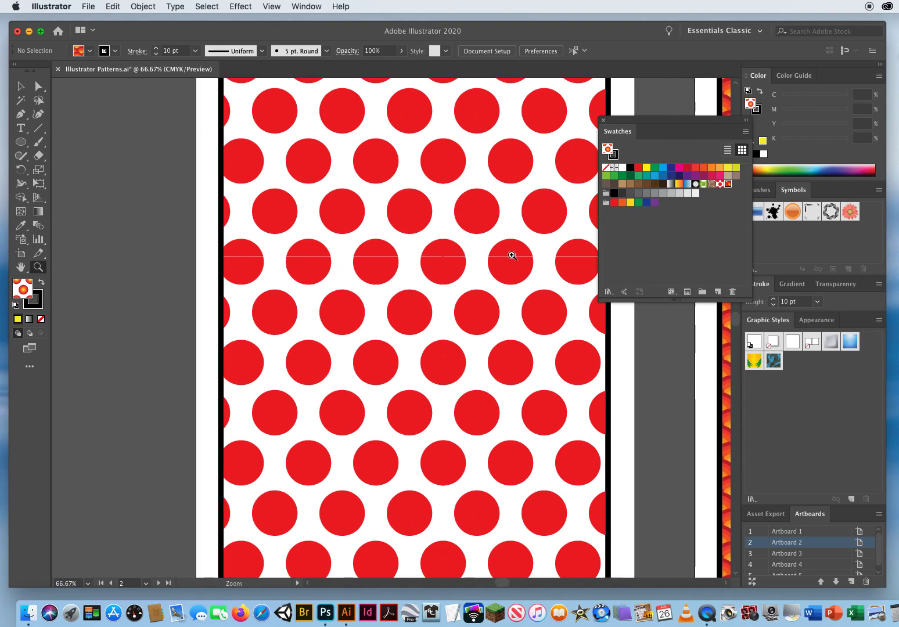
{"action": "left_click", "coordinate": [315, 259]}
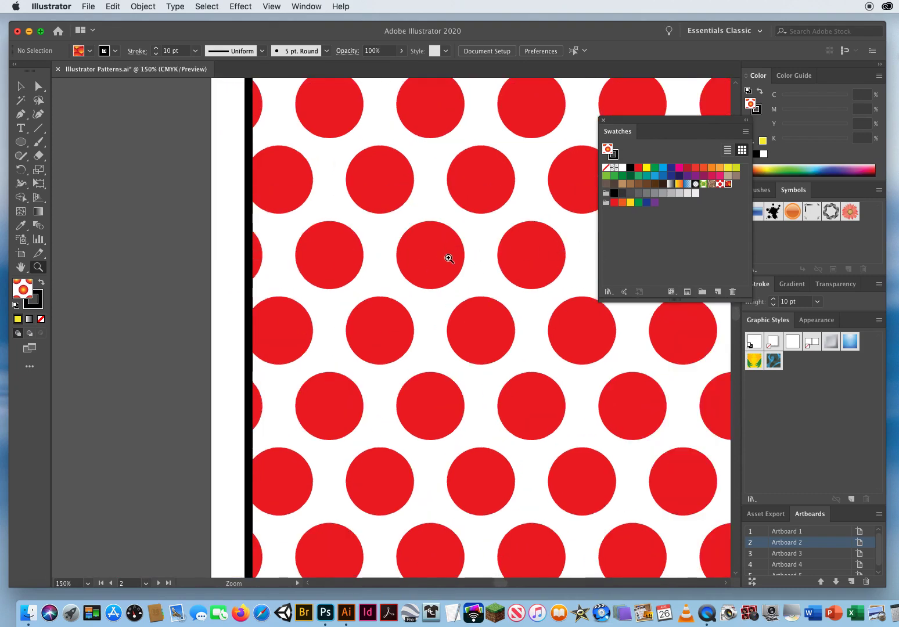
{"action": "left_click", "coordinate": [447, 258]}
{"action": "left_click", "coordinate": [406, 253]}
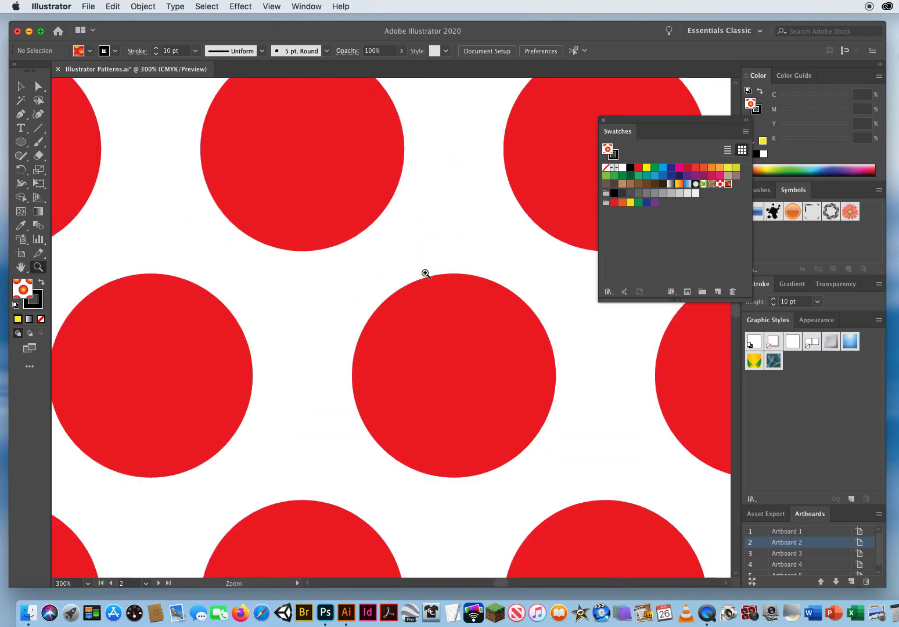
{"action": "left_click", "coordinate": [412, 320], "text": "alt"}
{"action": "left_click", "coordinate": [414, 322], "text": "alt"}
{"action": "left_click", "coordinate": [417, 324], "text": "alt"}
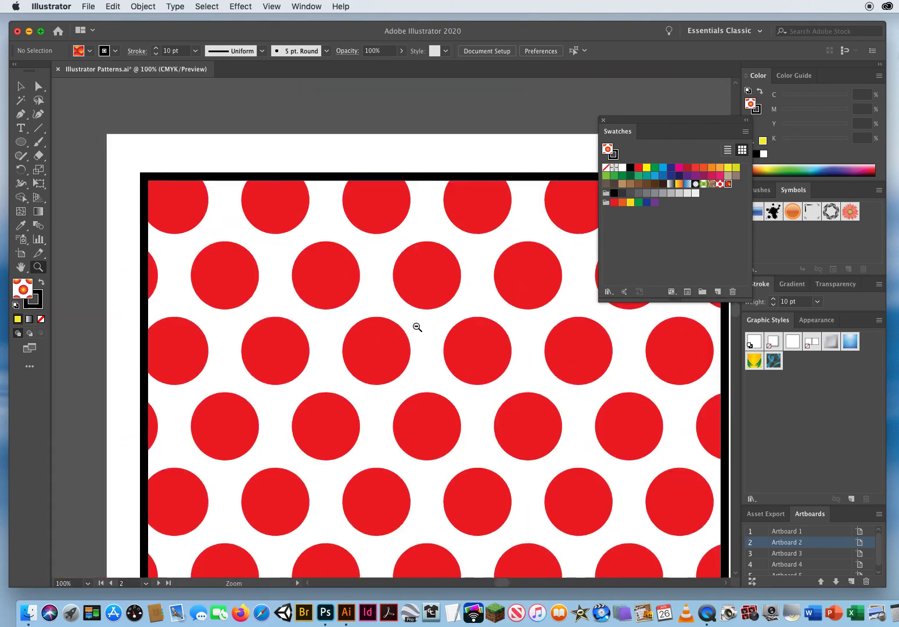
{"action": "left_click", "coordinate": [409, 335], "text": "alt"}
{"action": "left_click", "coordinate": [420, 341], "text": "alt"}
{"action": "left_click", "coordinate": [427, 345], "text": "alt"}
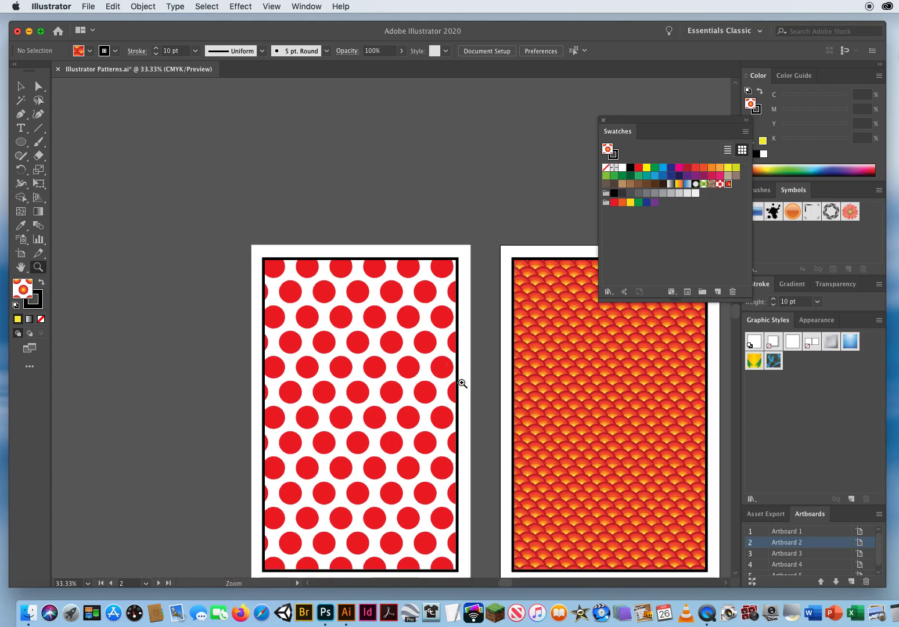
Reset to the default colours, swap them to a black fill with white stroke, and begin a small circle above the empty third artboard.
{"action": "left_click_drag", "start_coordinate": [461, 380], "coordinate": [241, 340]}
{"action": "left_click_drag", "start_coordinate": [363, 365], "coordinate": [357, 326]}
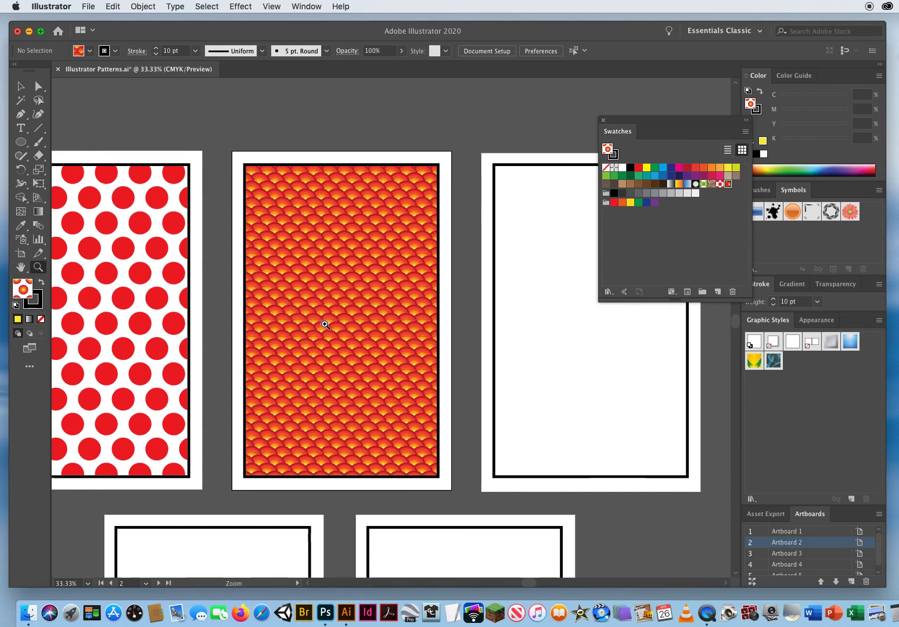
{"action": "scroll", "coordinate": [400, 344], "scroll_direction": "right", "scroll_amount": 5}
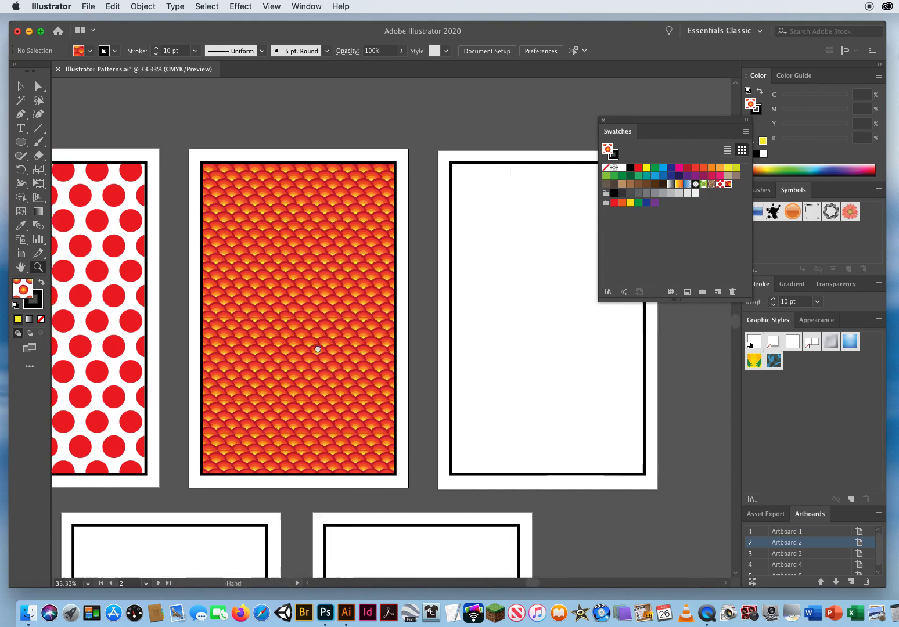
{"action": "left_click", "coordinate": [26, 91]}
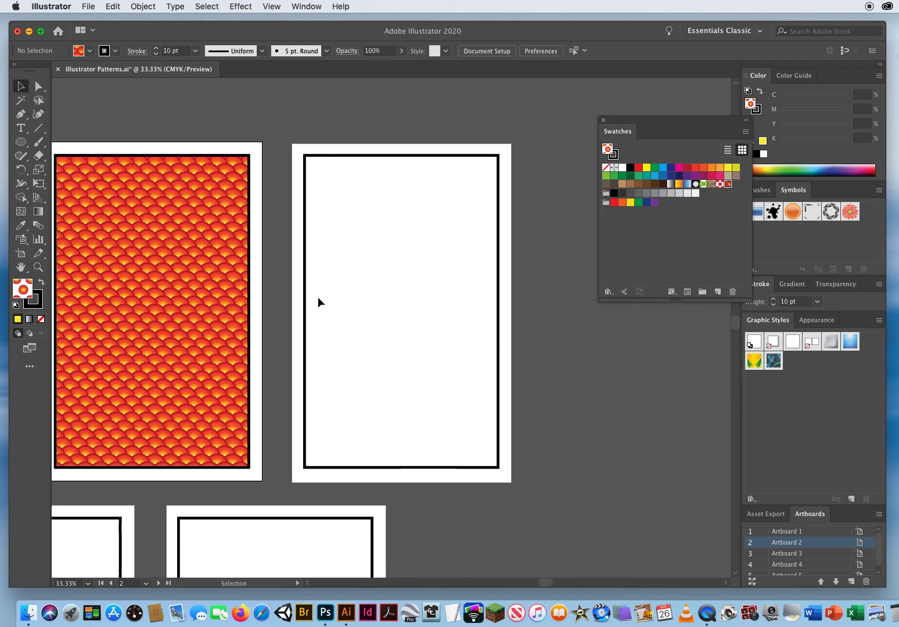
{"action": "scroll", "coordinate": [318, 297], "scroll_direction": "up", "scroll_amount": 3}
{"action": "scroll", "coordinate": [317, 297], "scroll_direction": "left", "scroll_amount": 1}
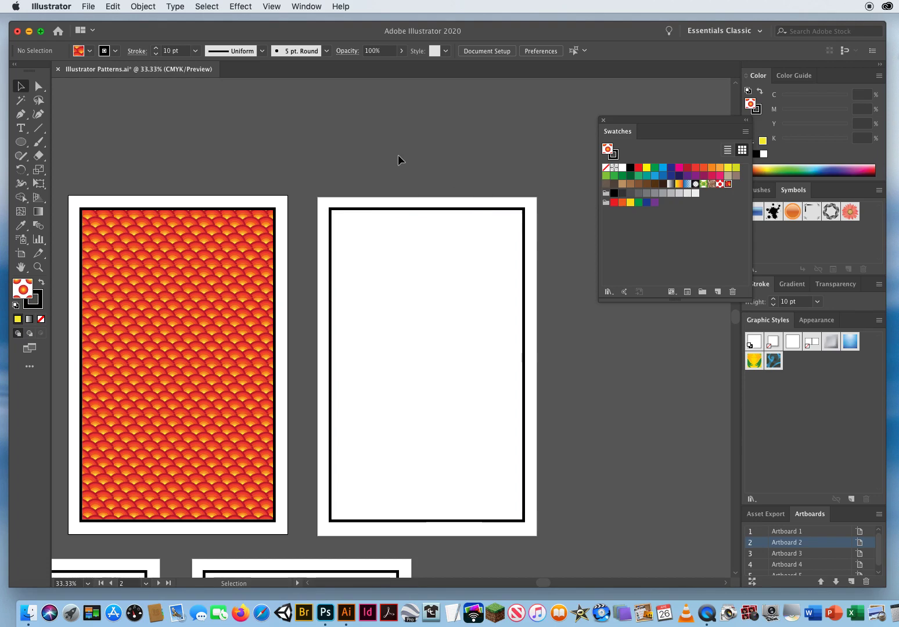
{"action": "key", "text": "d"}
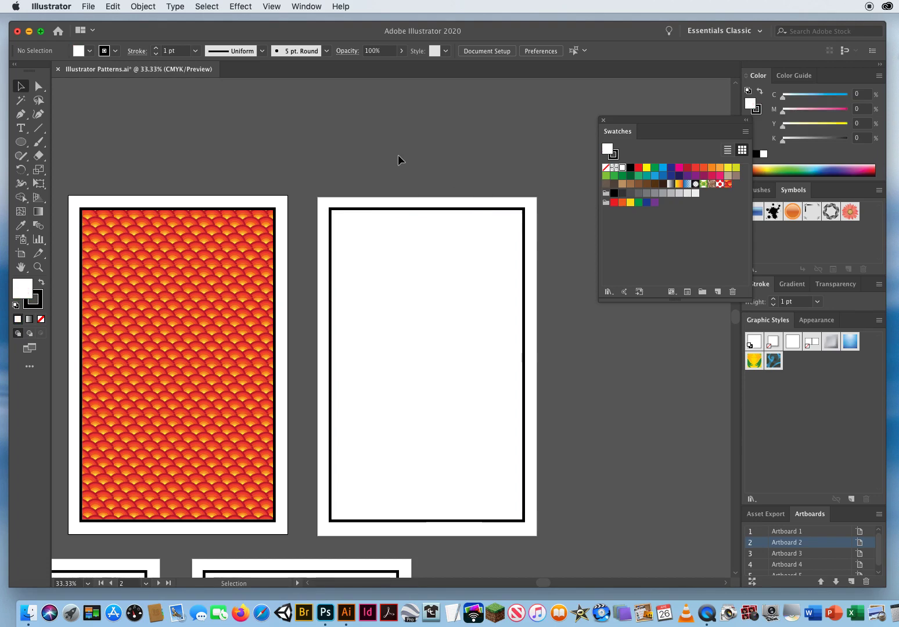
{"action": "left_click", "coordinate": [41, 284]}
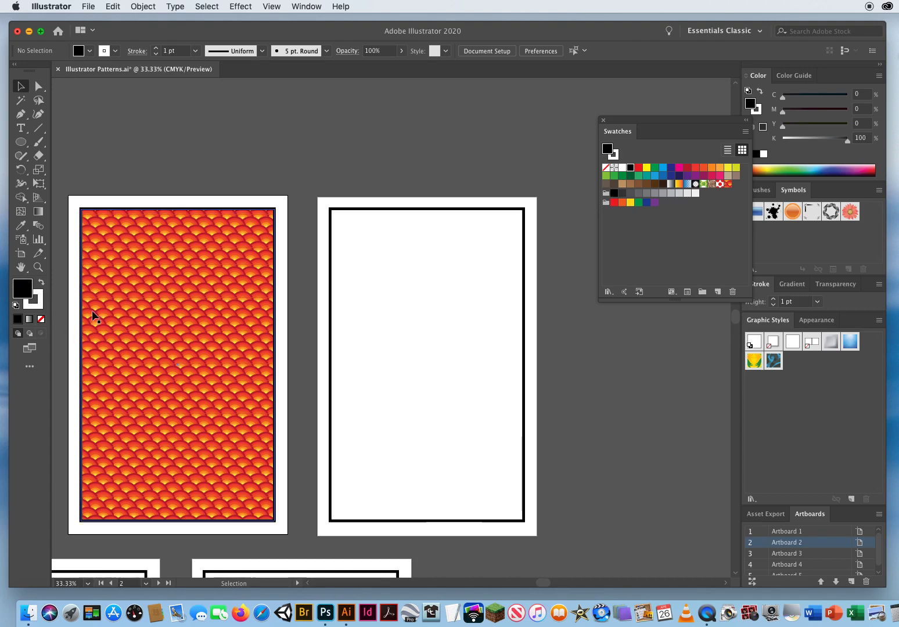
{"action": "left_click", "coordinate": [20, 144]}
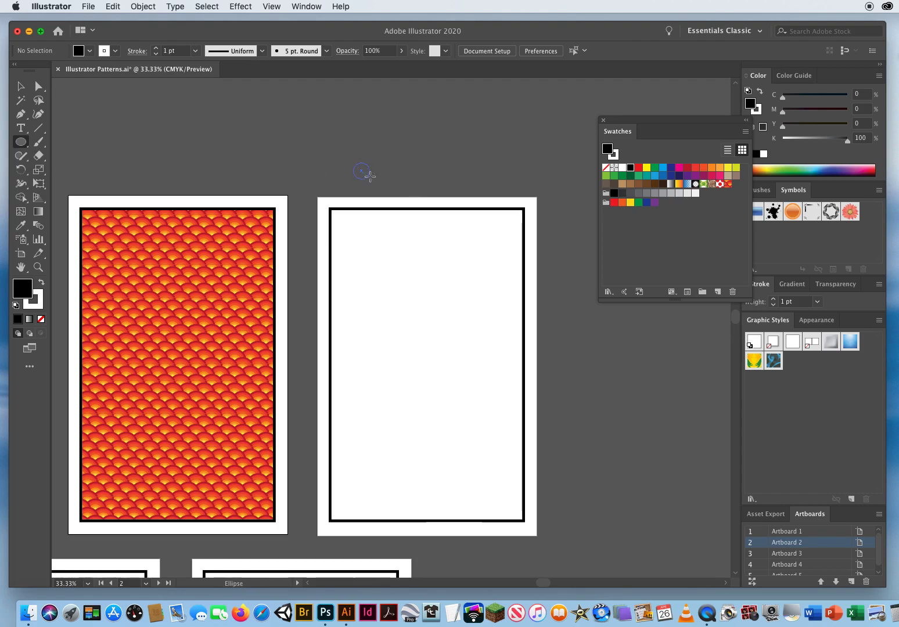
Draw a black circle with a white outline, about 1.51 in wide, above the empty second artboard, and deselect it.
{"action": "left_click_drag", "start_coordinate": [369, 176], "coordinate": [376, 180]}
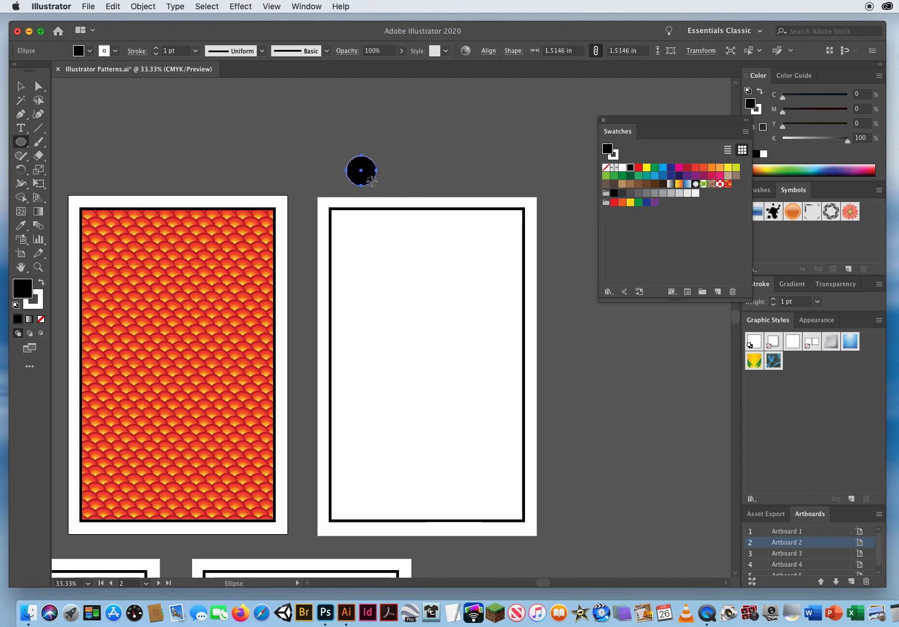
{"action": "key", "text": "z"}
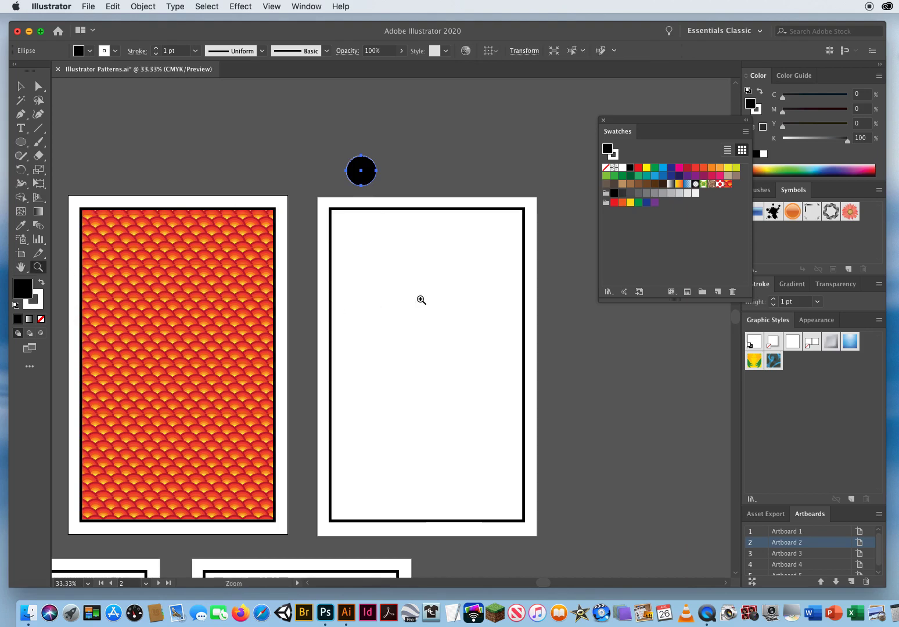
{"action": "left_click", "coordinate": [360, 226]}
{"action": "left_click", "coordinate": [409, 274]}
{"action": "left_click", "coordinate": [385, 300]}
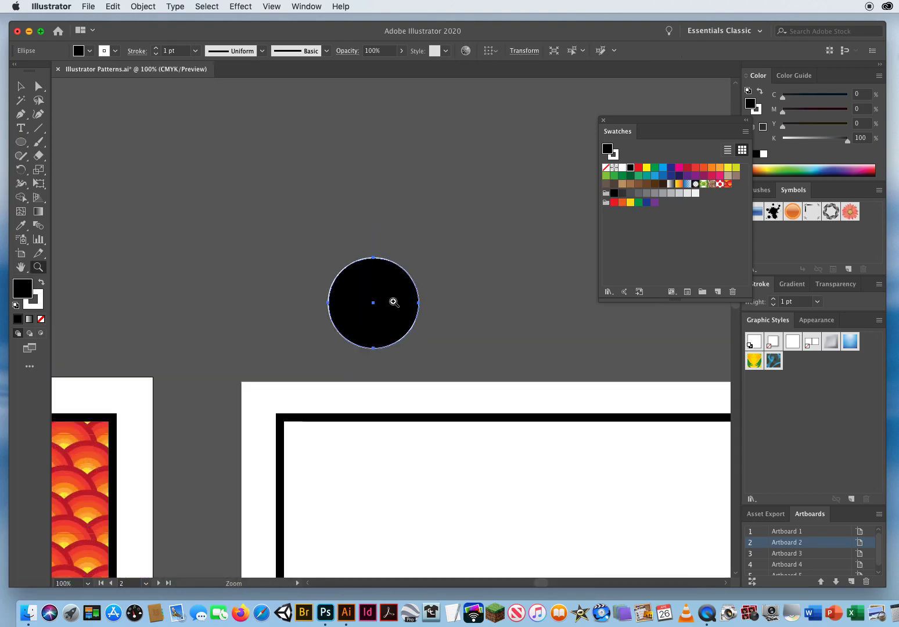
{"action": "left_click", "coordinate": [388, 315]}
{"action": "left_click_drag", "start_coordinate": [411, 336], "coordinate": [341, 283]}
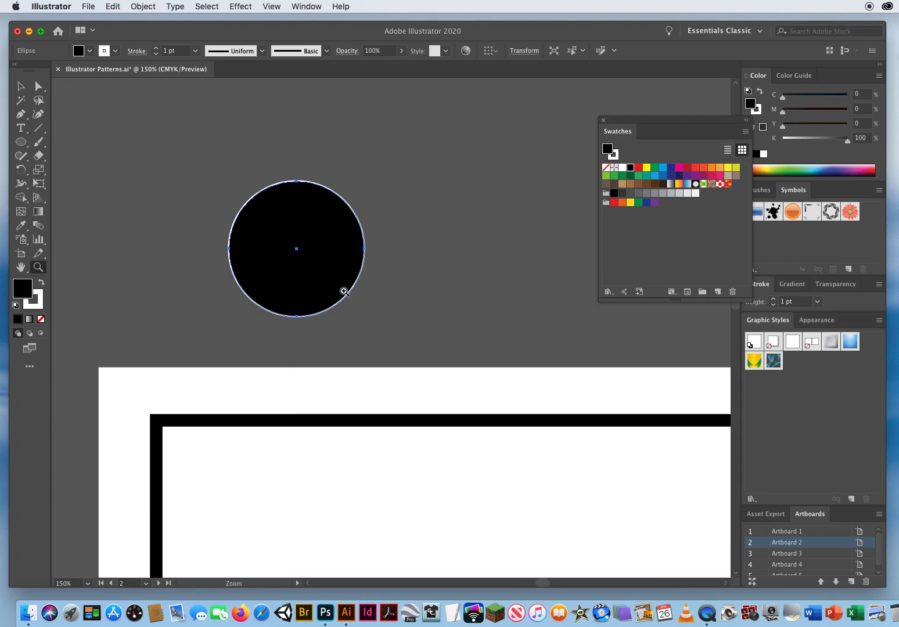
{"action": "left_click", "coordinate": [20, 86]}
{"action": "left_click", "coordinate": [176, 184]}
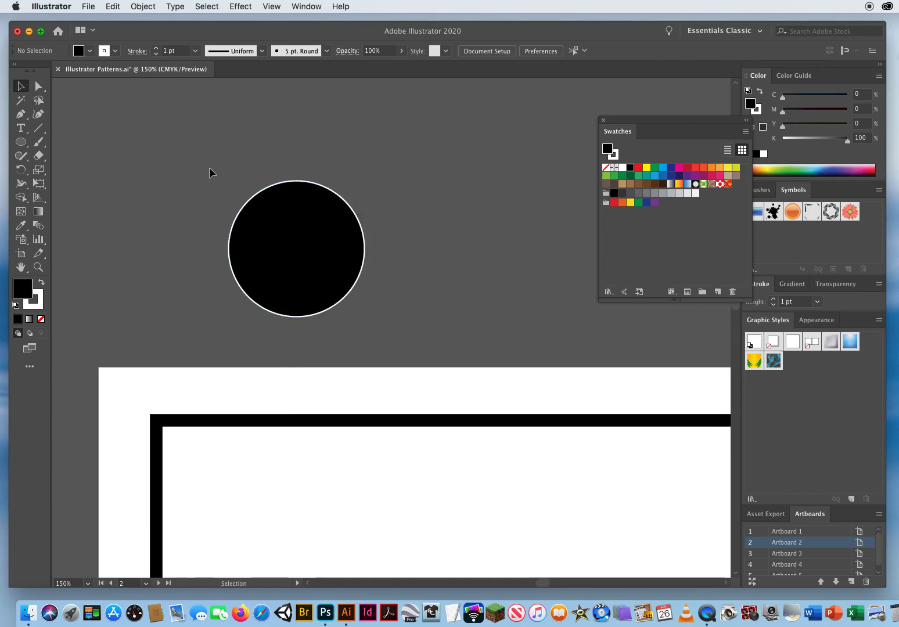
Swap the fill and stroke colors and draw a concentric white circle about 1.23 in wide inside the black circle.
{"action": "left_click", "coordinate": [42, 283]}
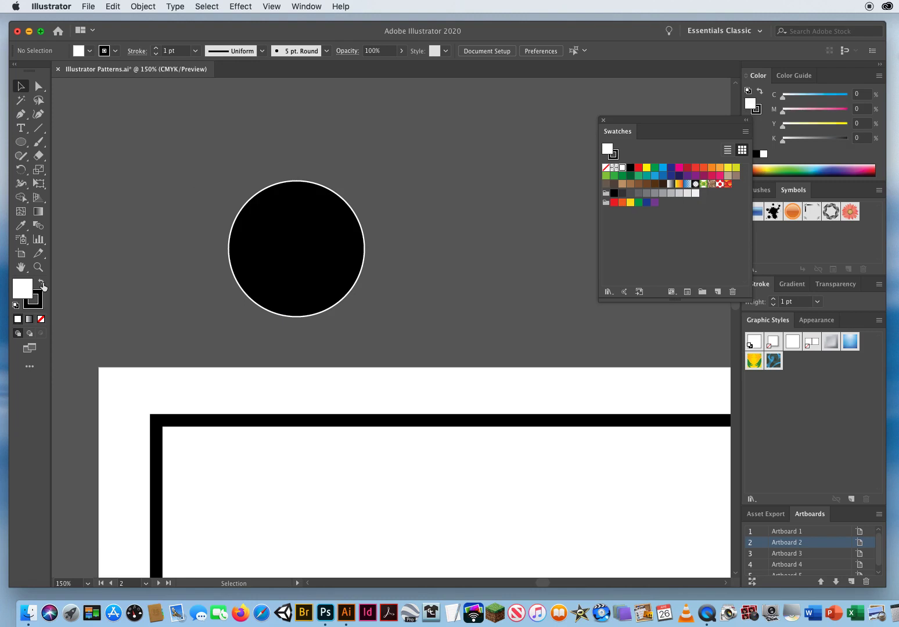
{"action": "left_click", "coordinate": [21, 143]}
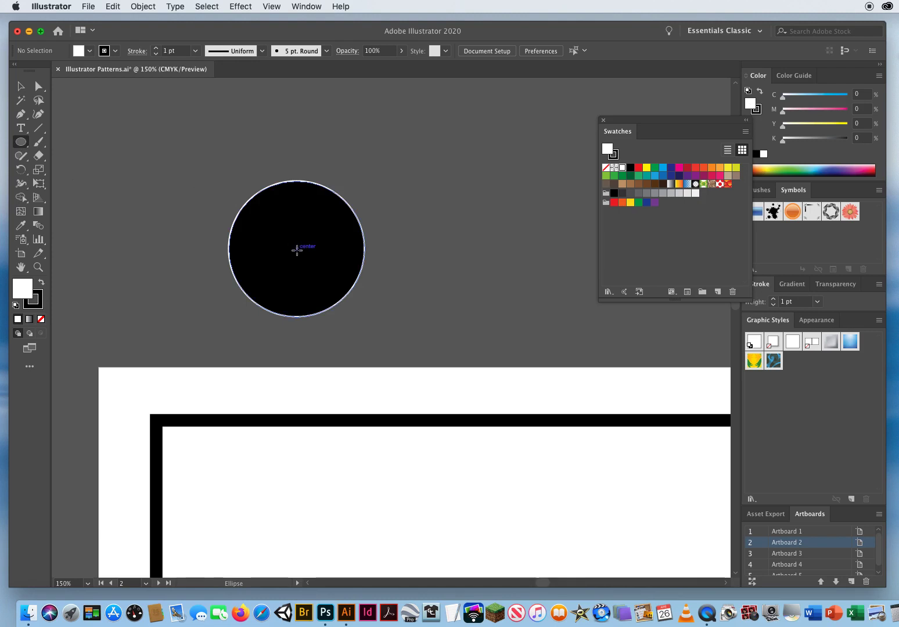
{"action": "left_click_drag", "start_coordinate": [296, 249], "coordinate": [350, 286]}
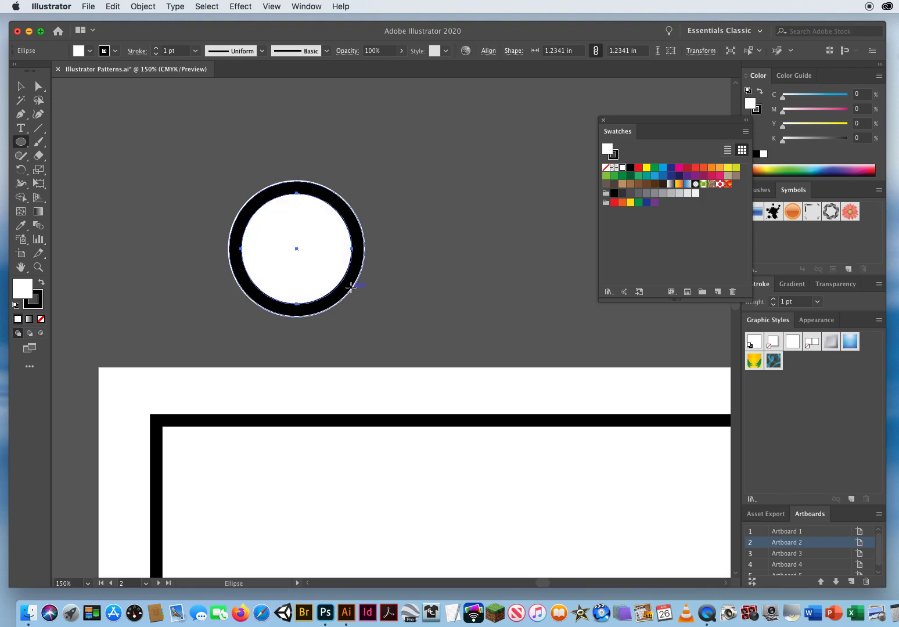
{"action": "left_click", "coordinate": [202, 195], "text": "super"}
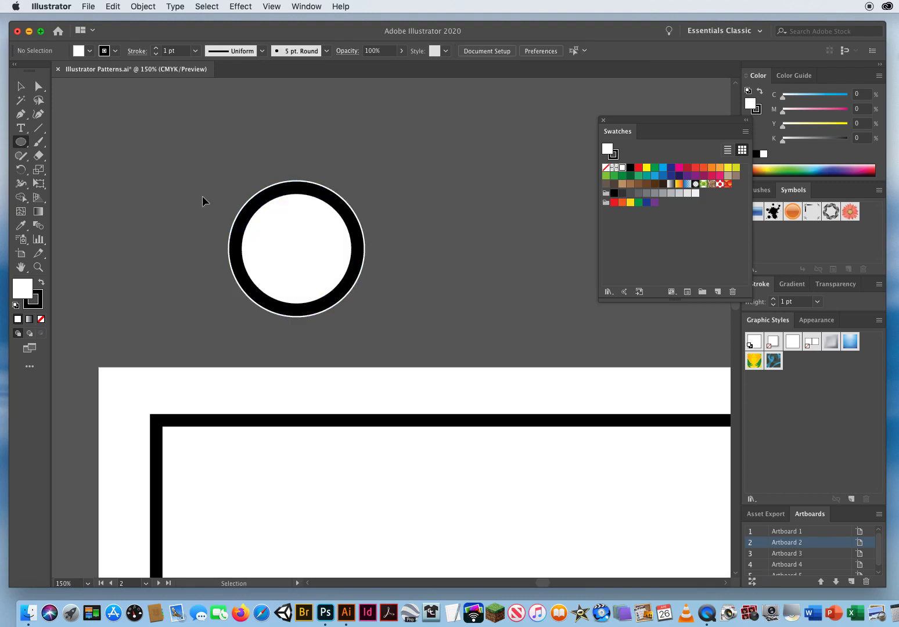
Swap the fill back to black and draw a concentric circle about 0.51 in wide in the middle of the white circle.
{"action": "left_click", "coordinate": [41, 282]}
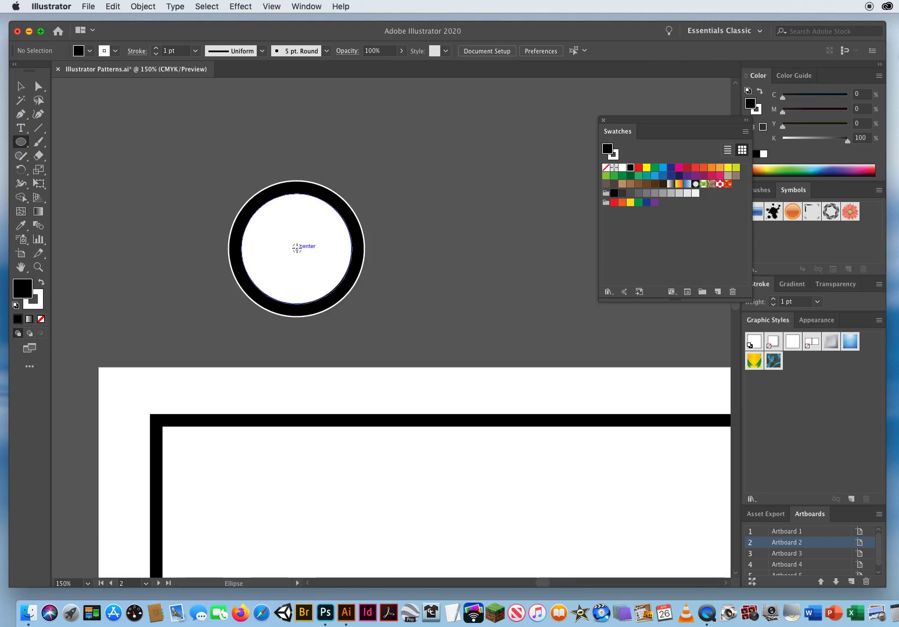
{"action": "left_click_drag", "start_coordinate": [297, 249], "coordinate": [320, 268]}
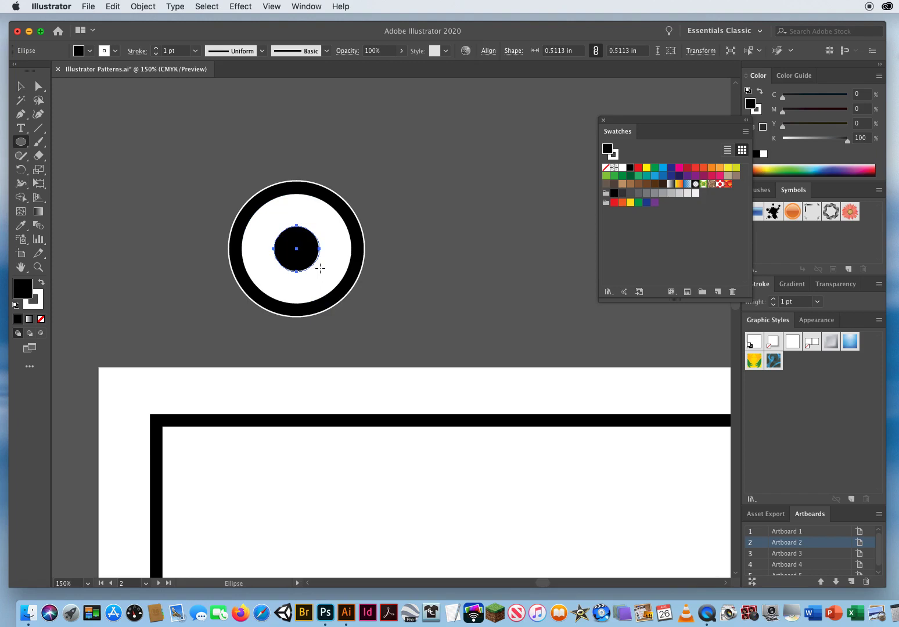
{"action": "left_click", "coordinate": [221, 168], "text": "super"}
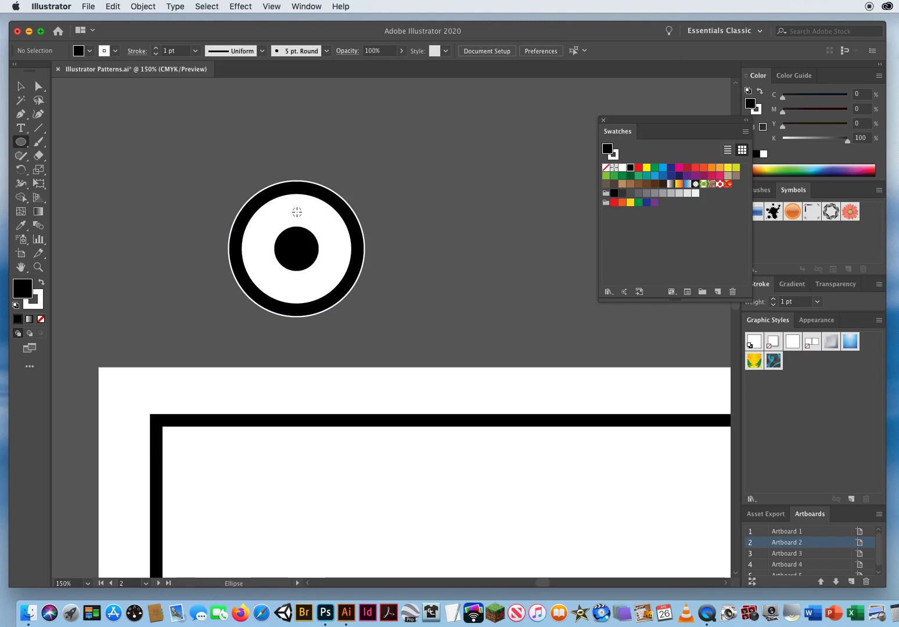
Draw a black dot about 0.23 in wide above the center circle and duplicate it straight down to the opposite side.
{"action": "left_click_drag", "start_coordinate": [297, 212], "coordinate": [308, 218]}
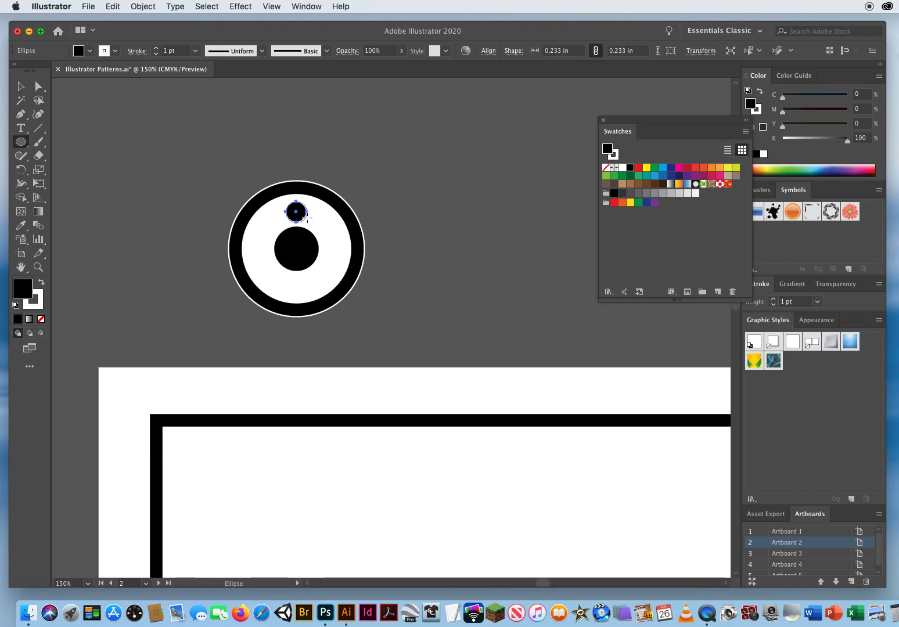
{"action": "left_click", "coordinate": [21, 86]}
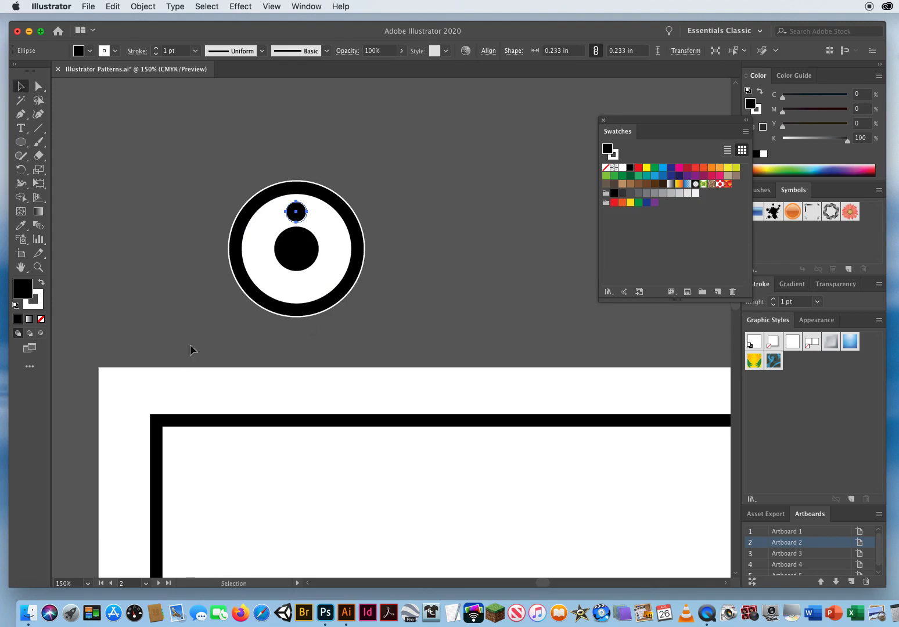
{"action": "left_click", "coordinate": [162, 303]}
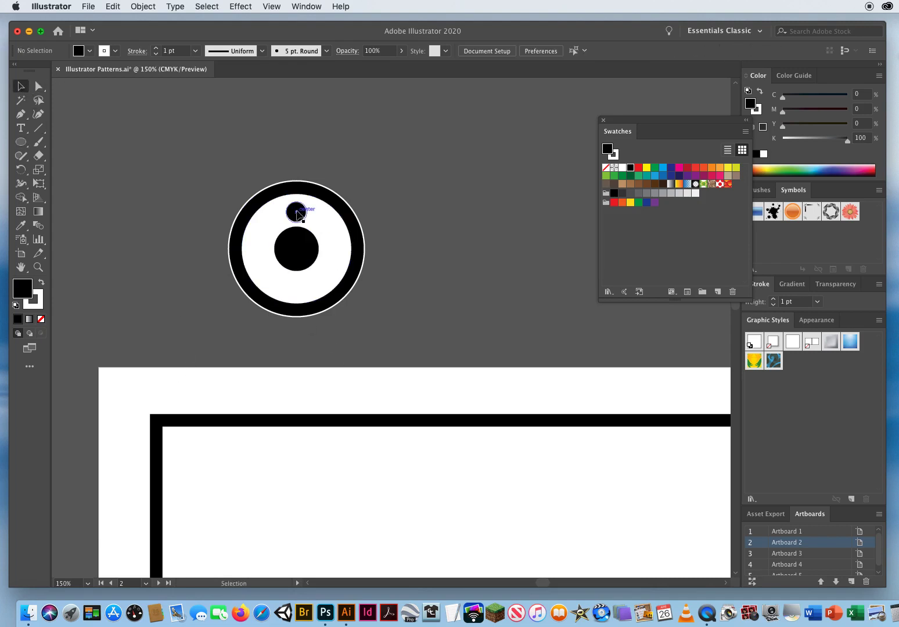
{"action": "left_click_drag", "start_coordinate": [297, 212], "coordinate": [297, 291]}
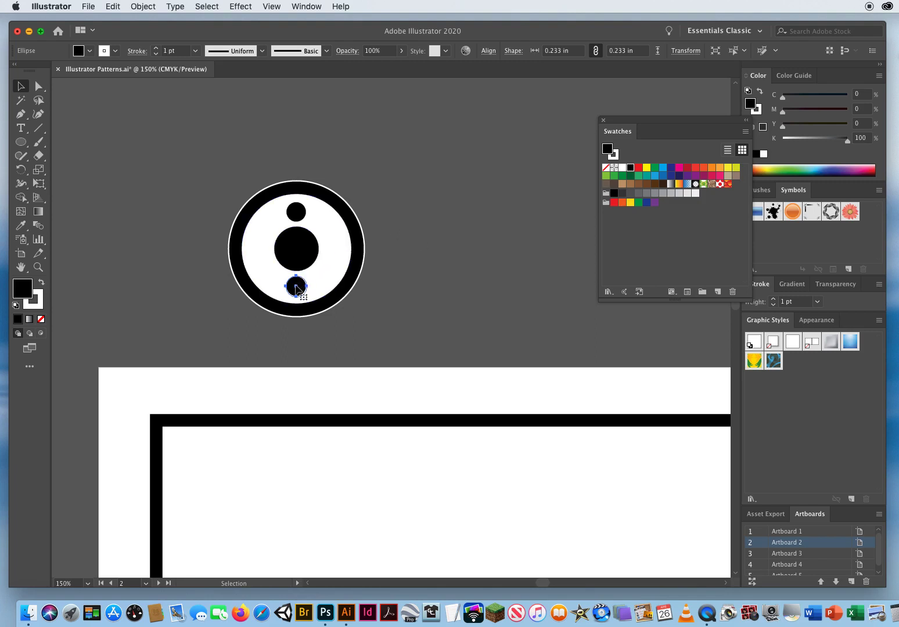
Select both small dots and create a copy of the pair rotated 45° around the motif's center.
{"action": "left_click", "coordinate": [297, 213], "text": "shift"}
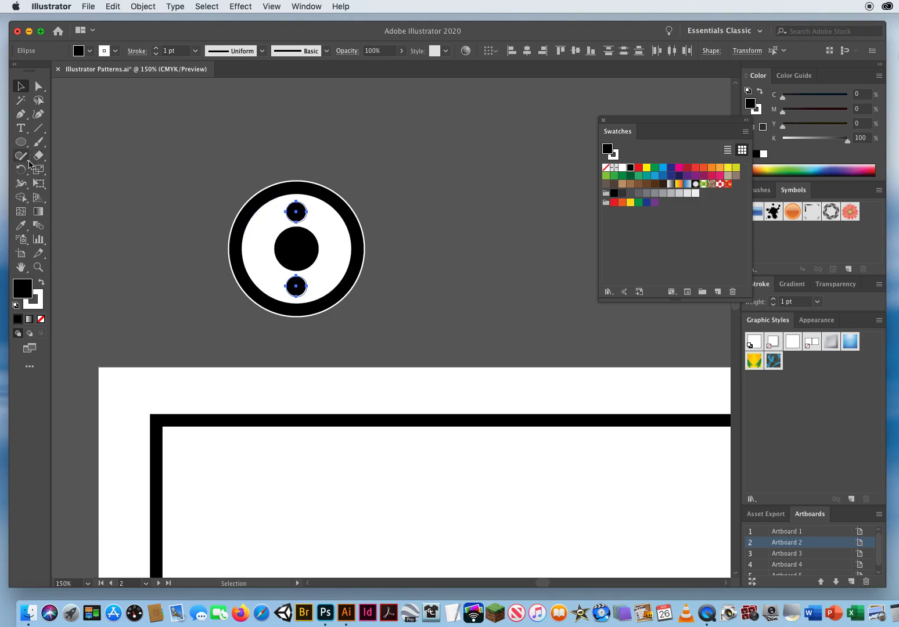
{"action": "left_click", "coordinate": [22, 172]}
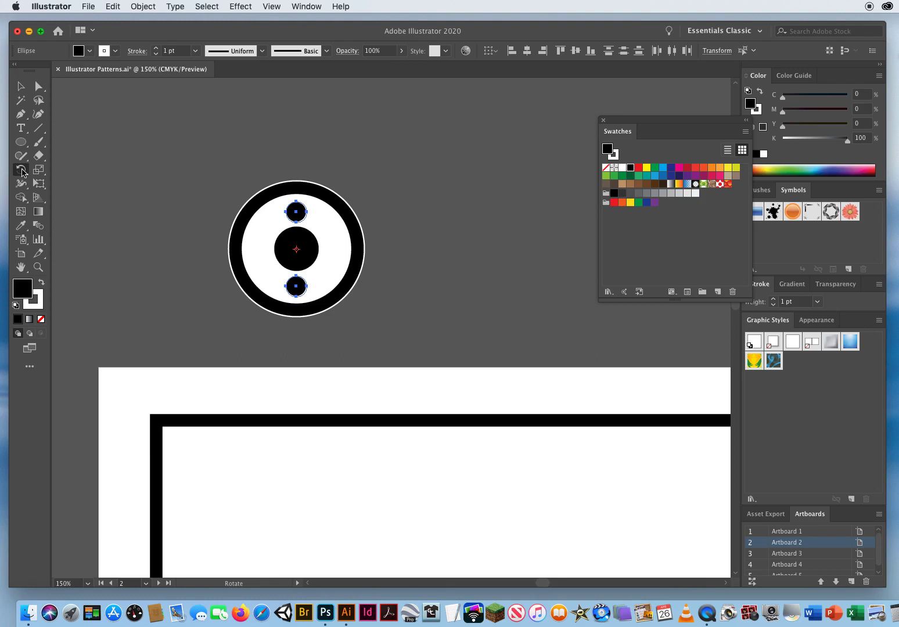
{"action": "double_click", "coordinate": [22, 172]}
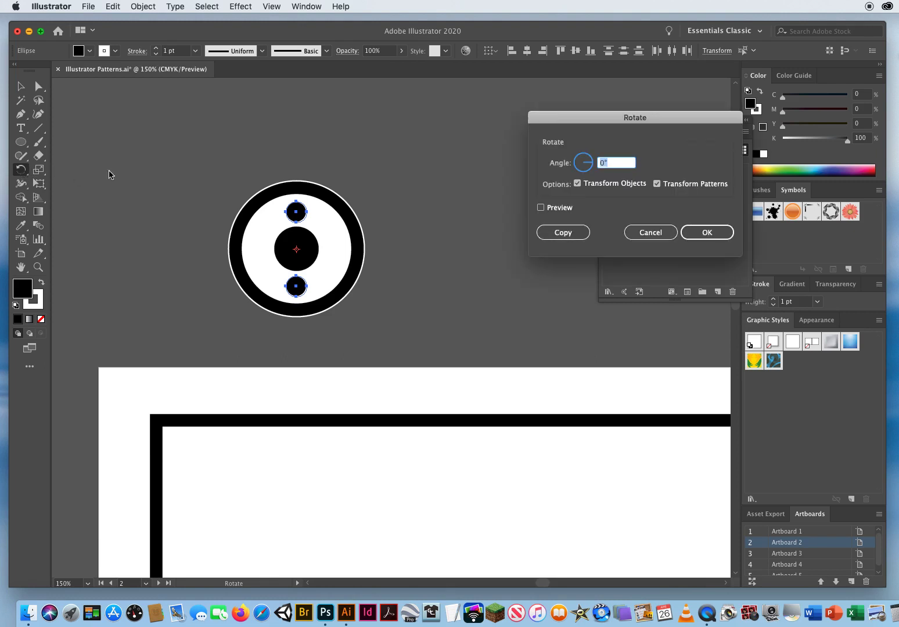
{"action": "type", "text": "45"}
{"action": "left_click", "coordinate": [541, 208]}
{"action": "left_click", "coordinate": [540, 209]}
{"action": "left_click", "coordinate": [540, 207]}
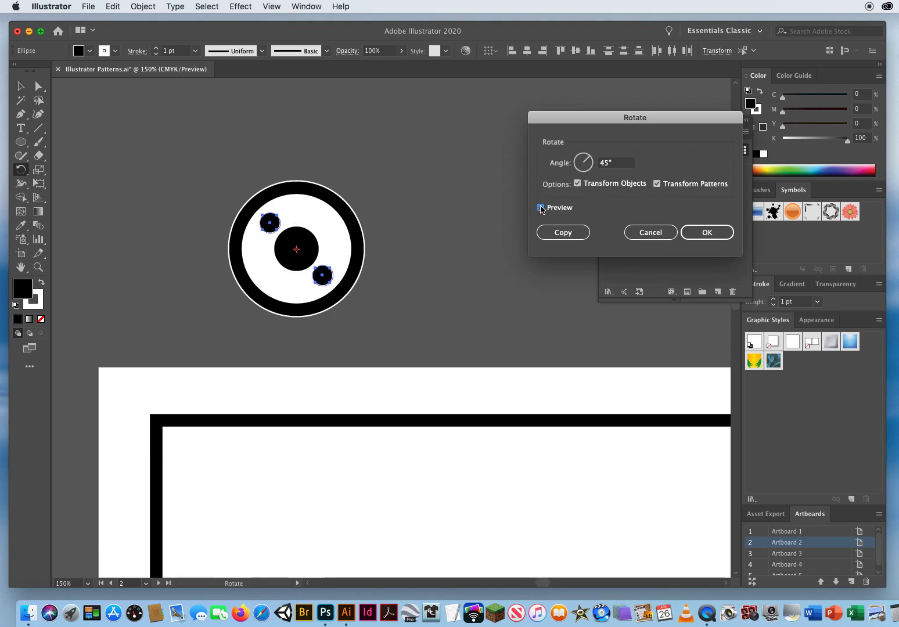
{"action": "left_click", "coordinate": [540, 208]}
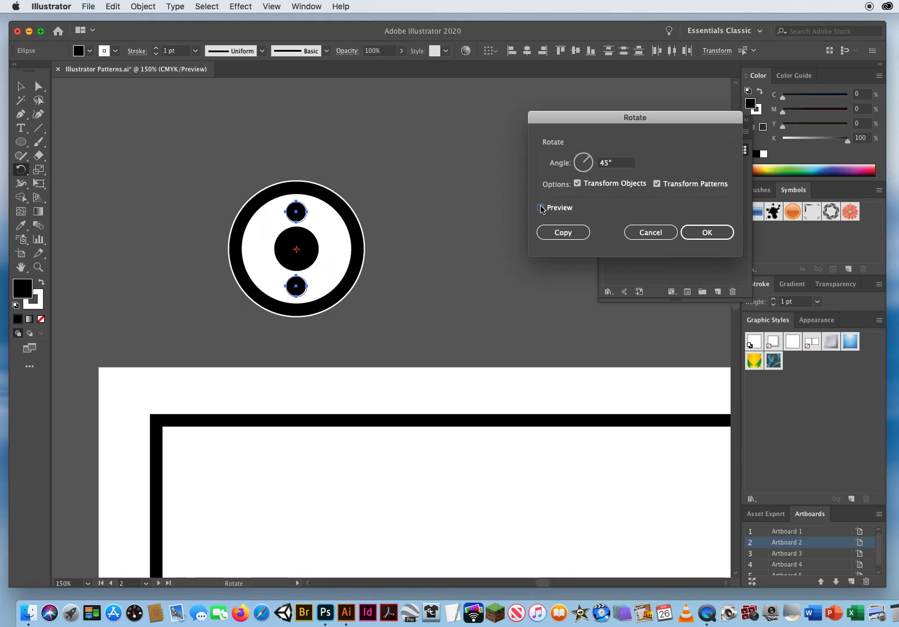
{"action": "left_click", "coordinate": [567, 236]}
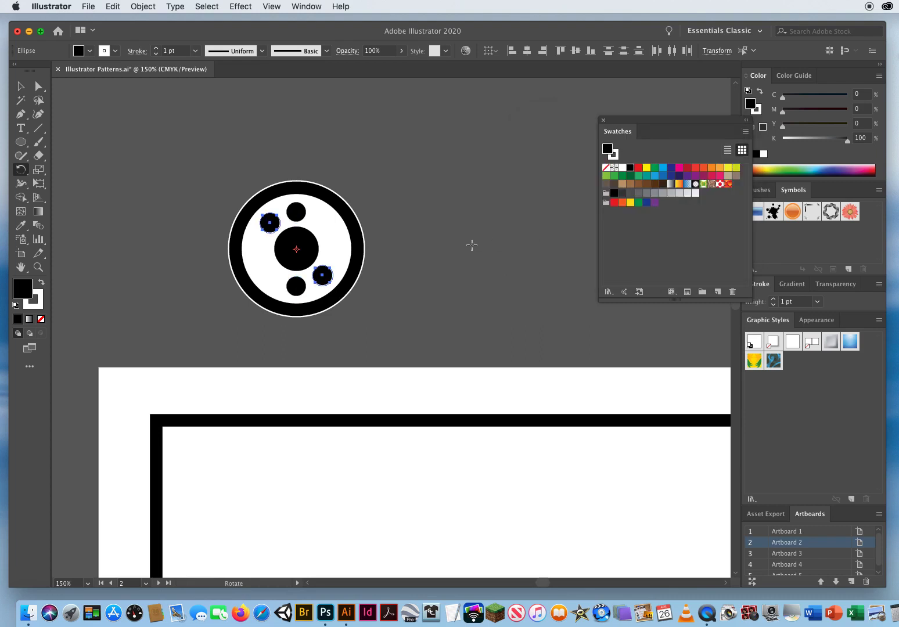
Repeat the rotated copy twice to complete the ring of eight small dots, and deselect.
{"action": "key", "text": "super+d"}
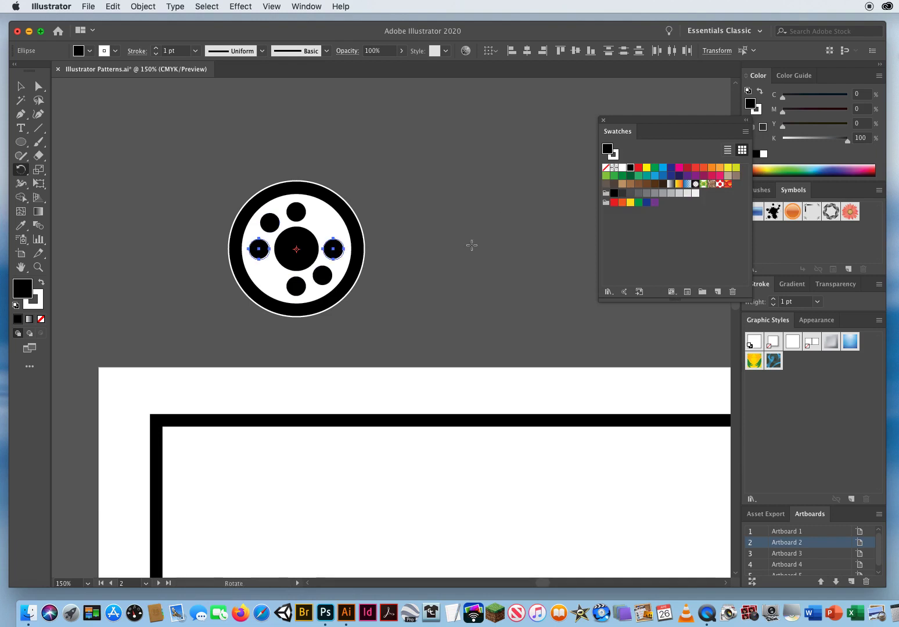
{"action": "key", "text": "super+d"}
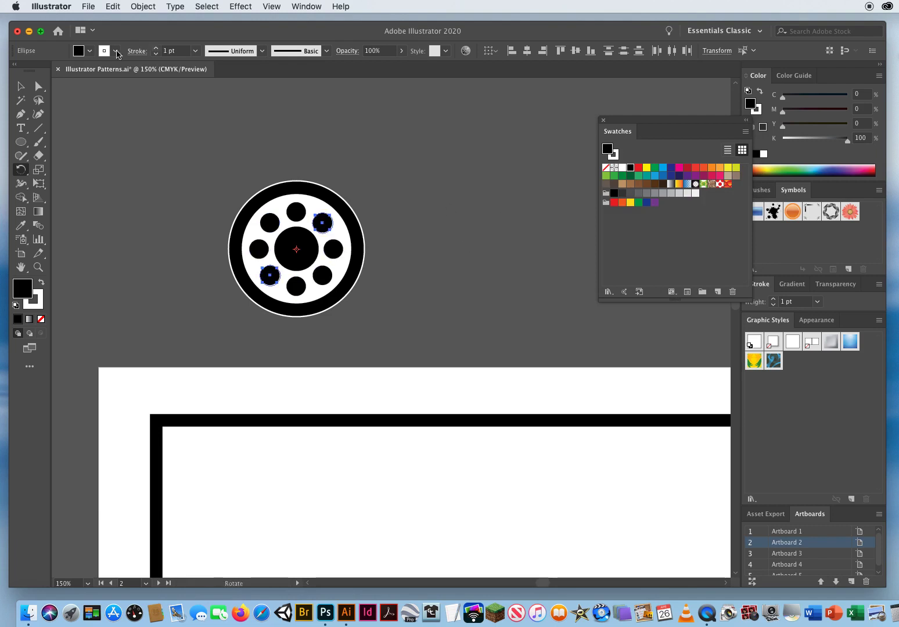
{"action": "left_click", "coordinate": [20, 86]}
{"action": "left_click", "coordinate": [134, 225]}
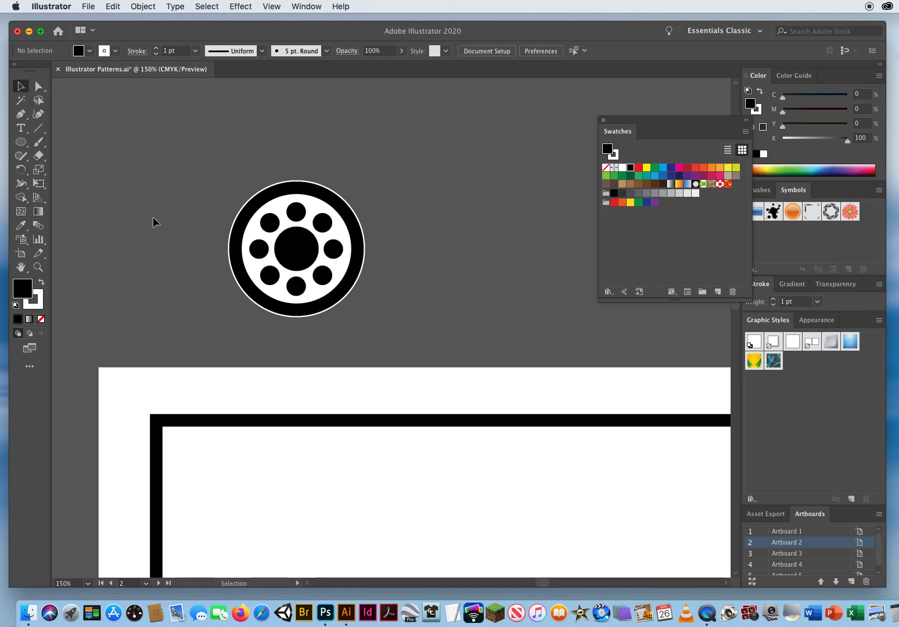
Draw a black circle about 0.40 in wide centered on the outer circle's top edge and duplicate it straight down to the bottom edge.
{"action": "left_click", "coordinate": [20, 142]}
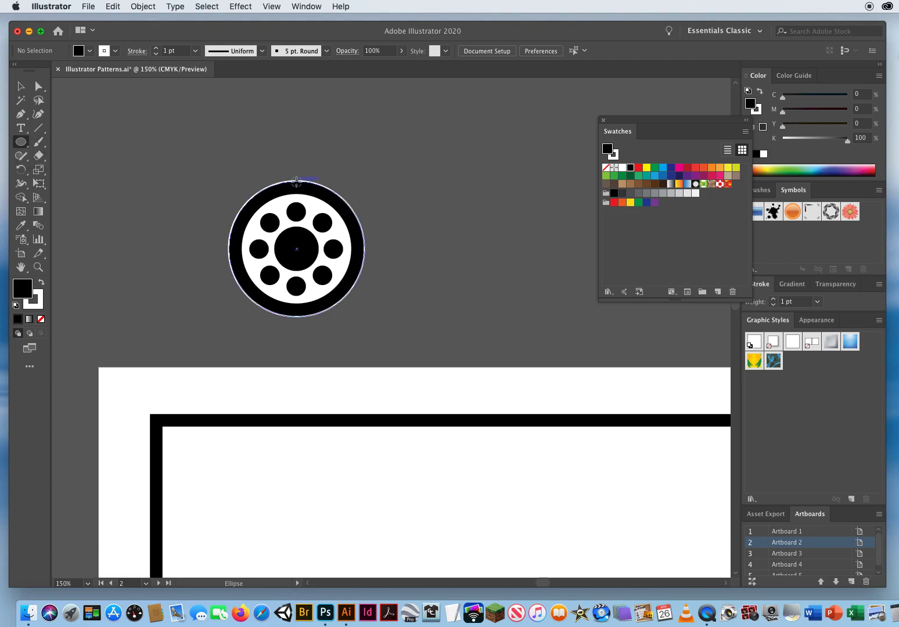
{"action": "left_click_drag", "start_coordinate": [296, 182], "coordinate": [314, 199]}
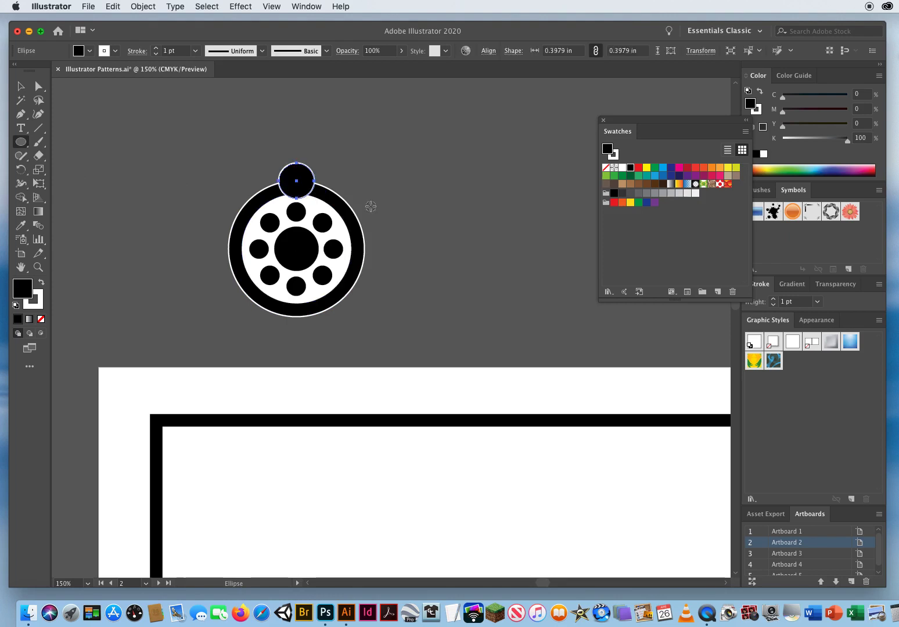
{"action": "left_click", "coordinate": [20, 86]}
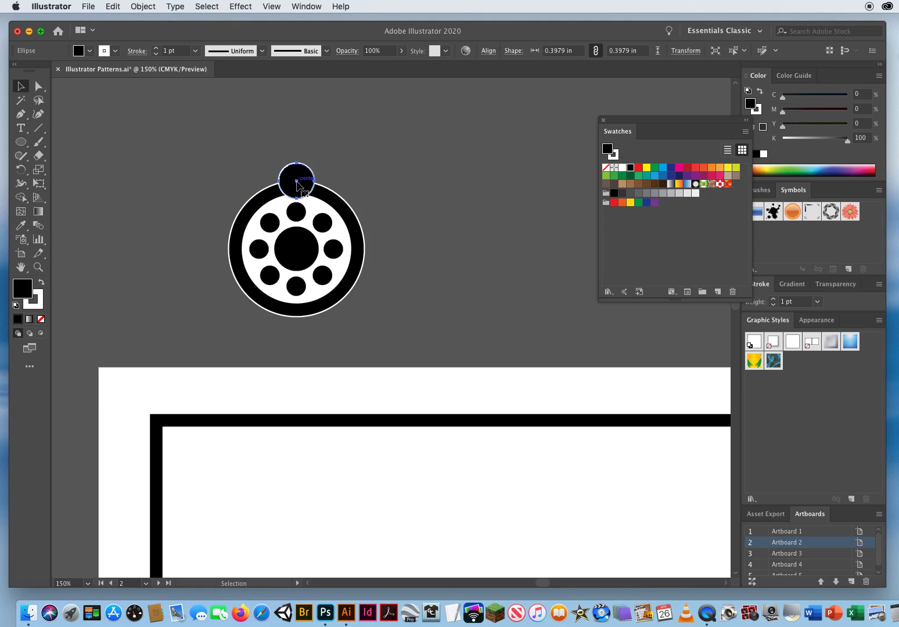
{"action": "left_click_drag", "start_coordinate": [297, 184], "coordinate": [298, 320]}
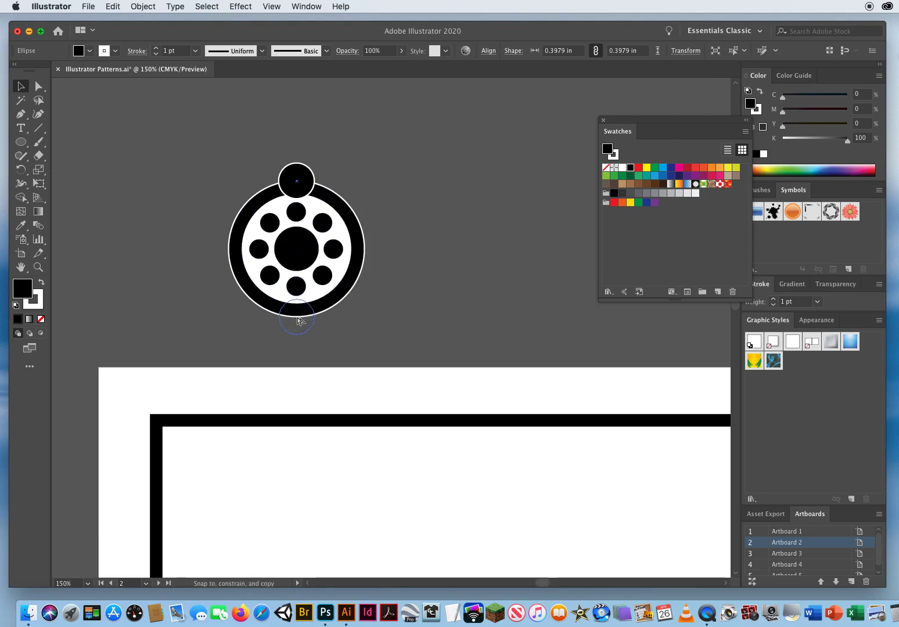
{"action": "left_click_drag", "start_coordinate": [298, 321], "coordinate": [297, 319]}
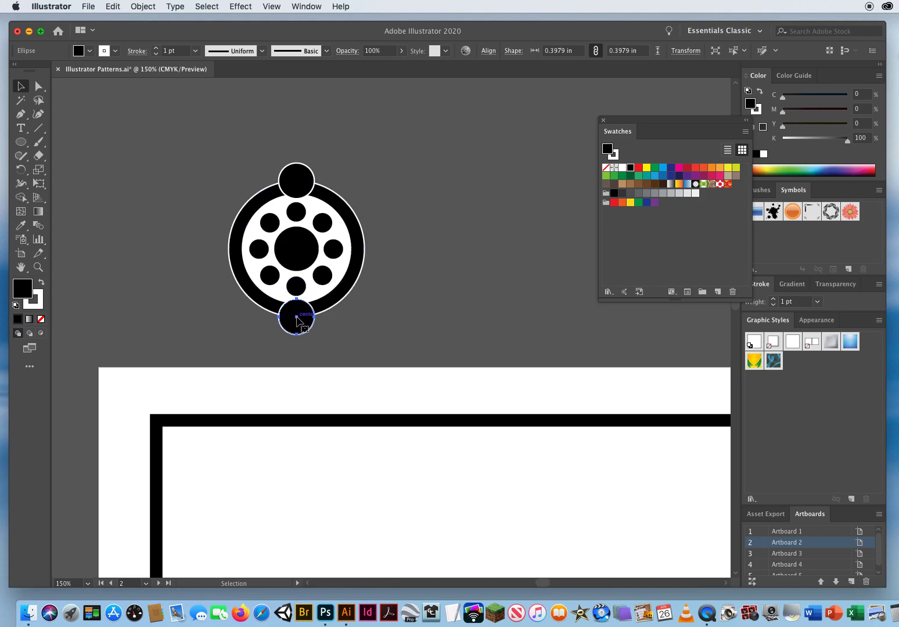
Copy the two edge circles rotated by 45° and repeat the transformation twice to ring the outer circle with eight circles.
{"action": "left_click", "coordinate": [297, 185], "text": "shift"}
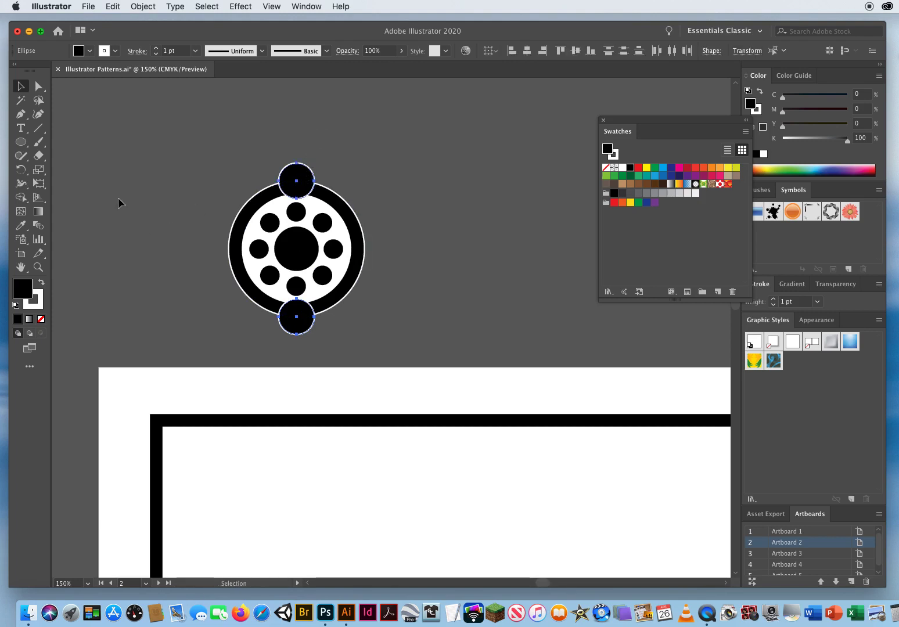
{"action": "left_click", "coordinate": [21, 170]}
{"action": "double_click", "coordinate": [21, 170]}
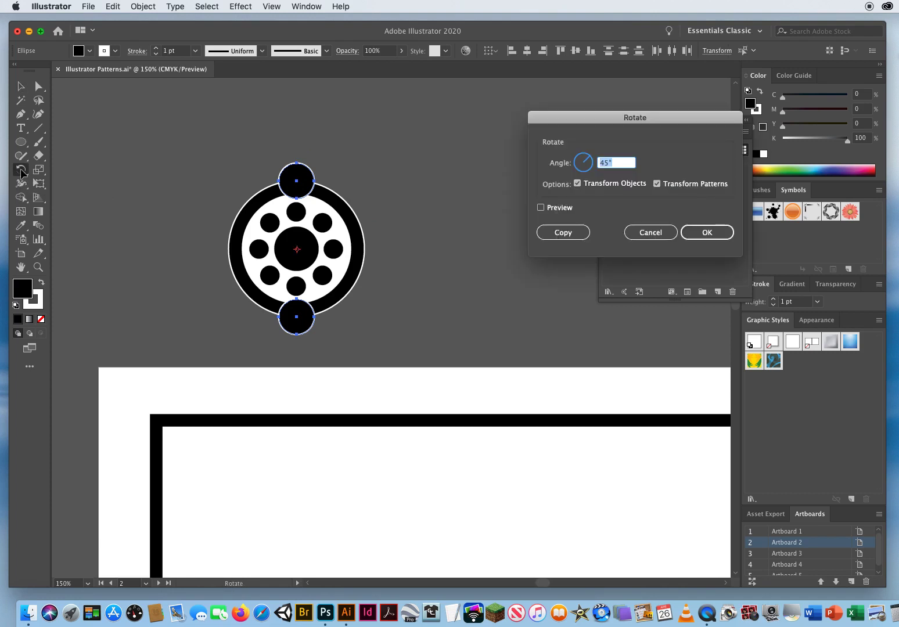
{"action": "left_click", "coordinate": [562, 232]}
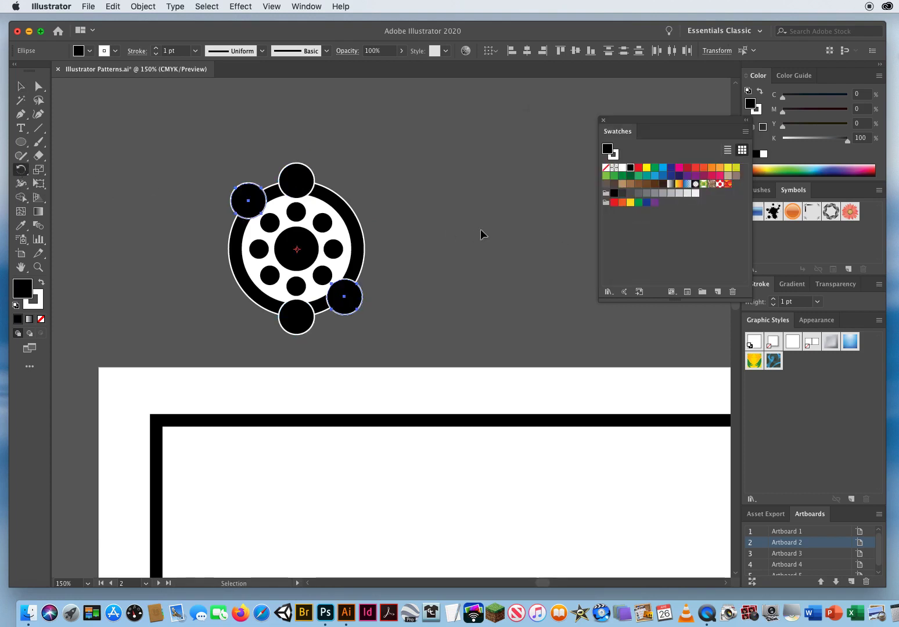
{"action": "key", "text": "super+d"}
{"action": "key", "text": "super+d"}
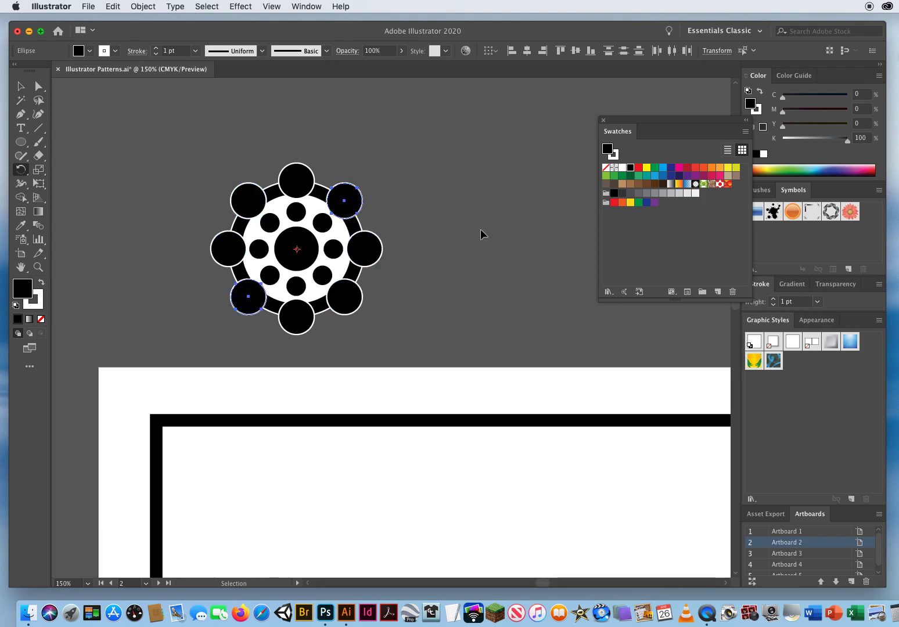
{"action": "left_click", "coordinate": [18, 88]}
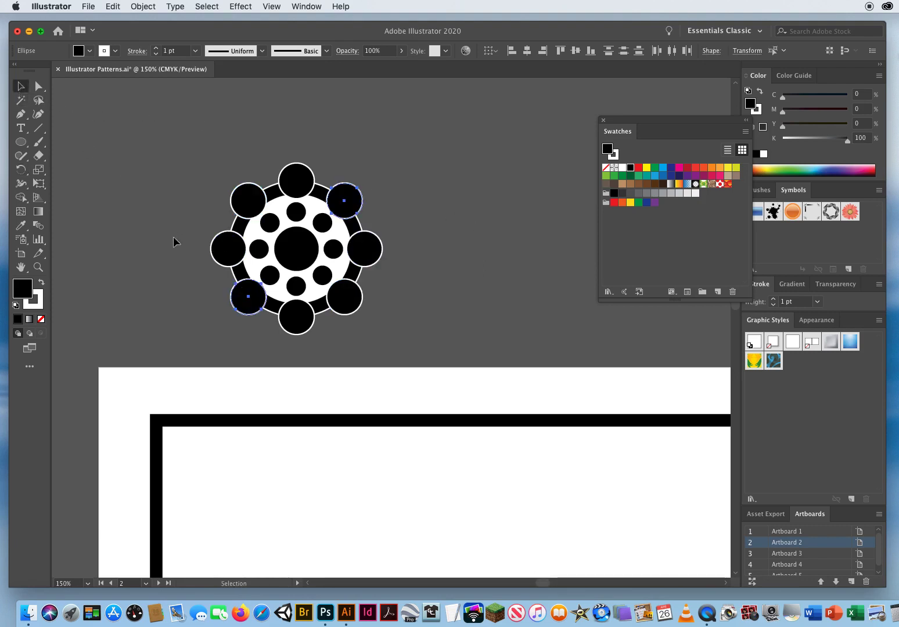
Fill the motif's white inner circle with the red swatch and deselect everything.
{"action": "left_click", "coordinate": [413, 310]}
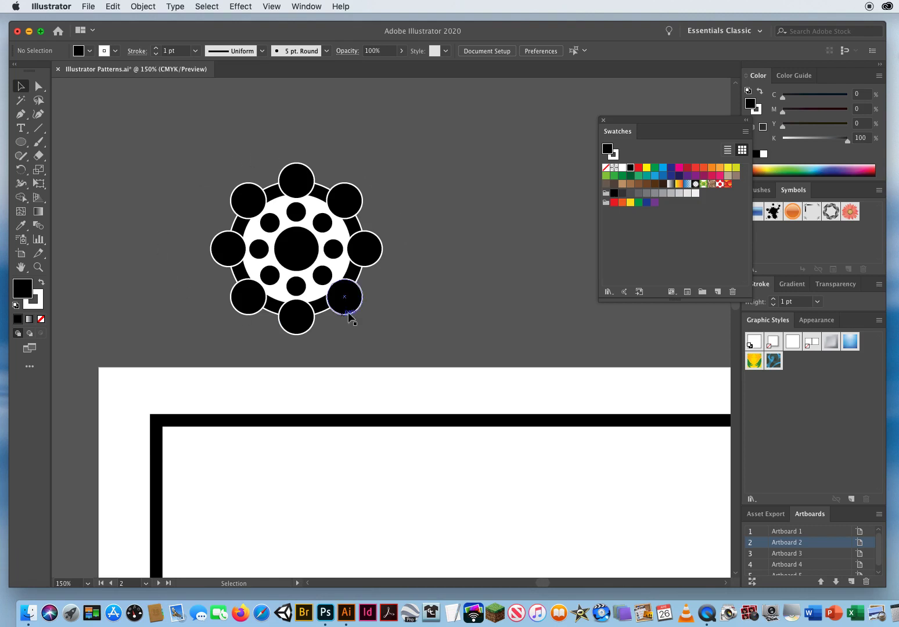
{"action": "left_click", "coordinate": [278, 210]}
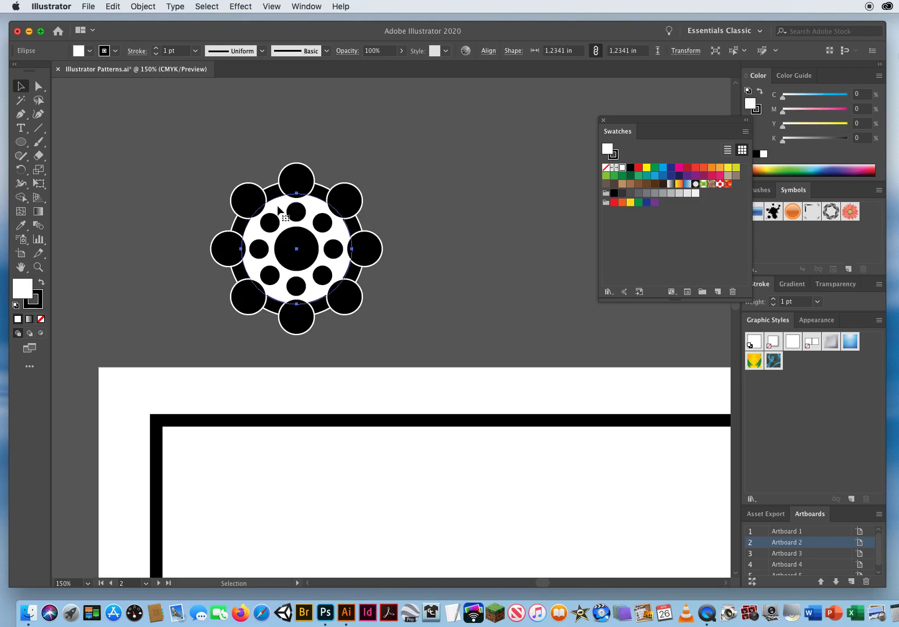
{"action": "left_click", "coordinate": [638, 167]}
{"action": "left_click", "coordinate": [476, 272]}
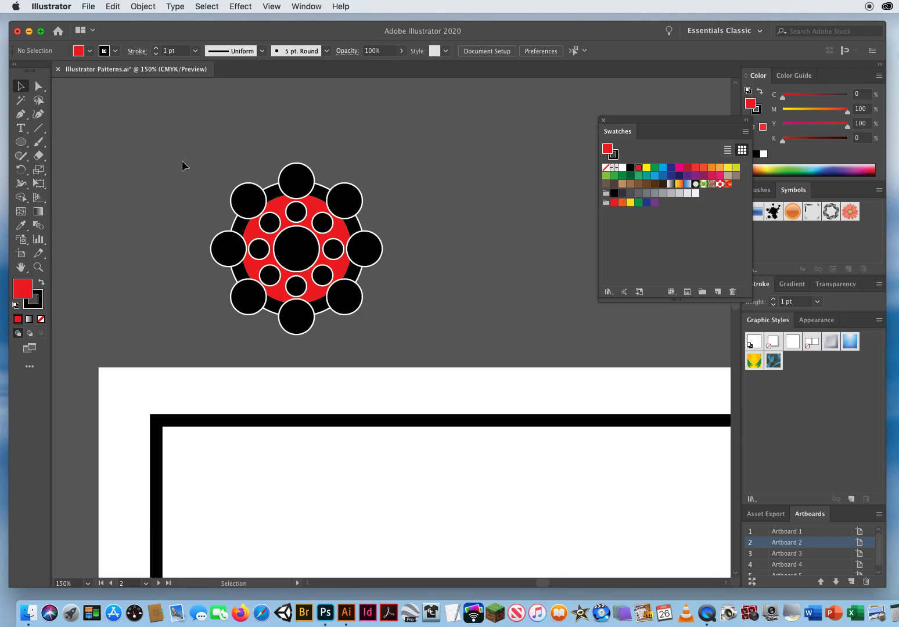
Fill the motif's top outer circle with the orange-red scale pattern swatch.
{"action": "left_click_drag", "start_coordinate": [166, 149], "coordinate": [418, 341]}
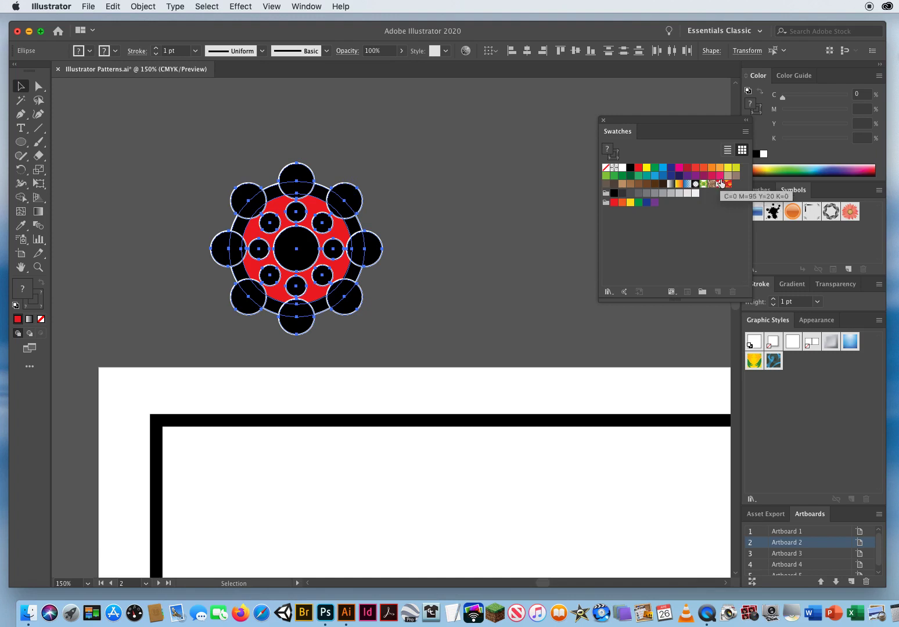
{"action": "left_click", "coordinate": [393, 146]}
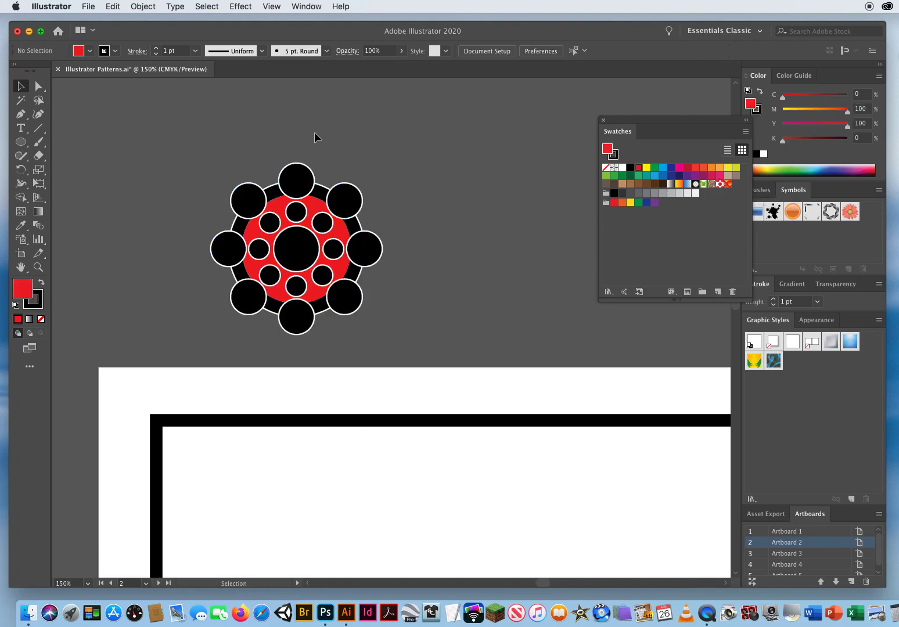
{"action": "left_click", "coordinate": [296, 175]}
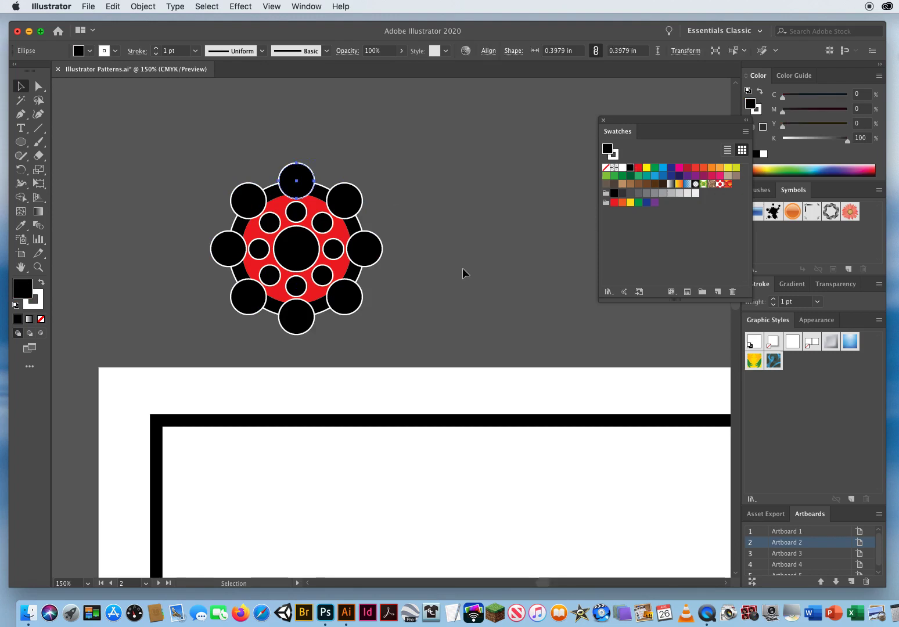
{"action": "left_click", "coordinate": [728, 184]}
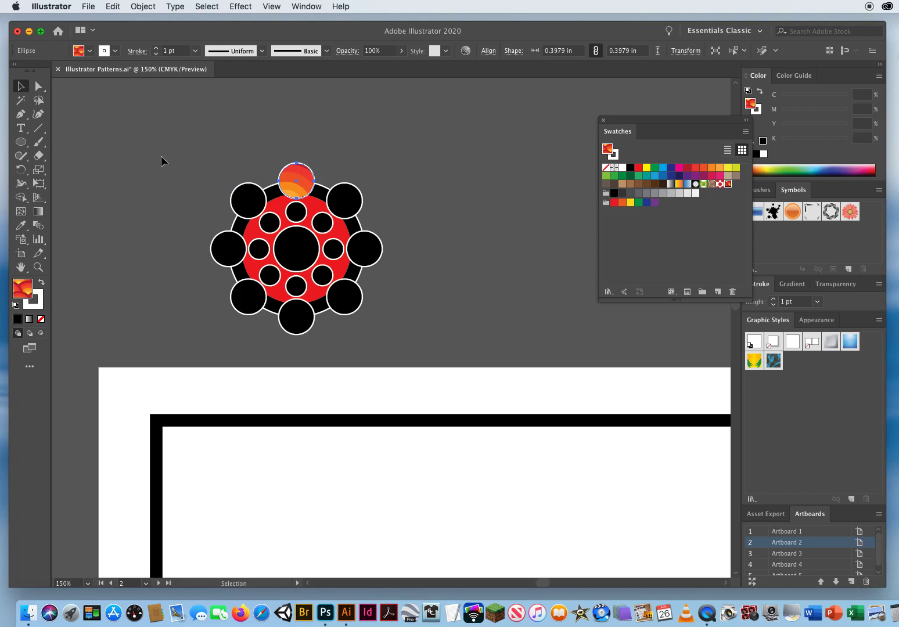
Try to make a pattern from the whole motif, including the pattern-filled circle, and dismiss the alert.
{"action": "left_click_drag", "start_coordinate": [156, 152], "coordinate": [443, 324]}
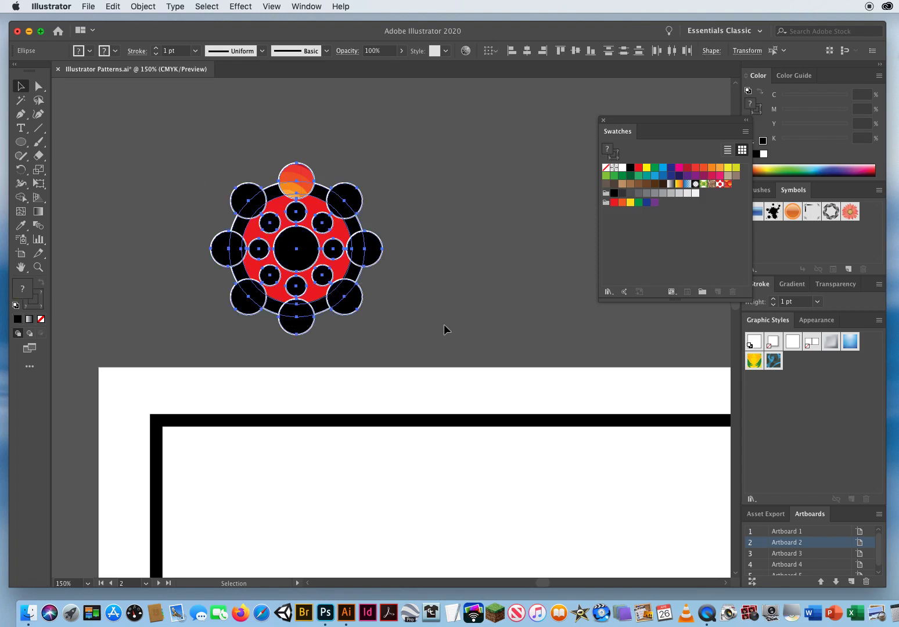
{"action": "left_click", "coordinate": [143, 6]}
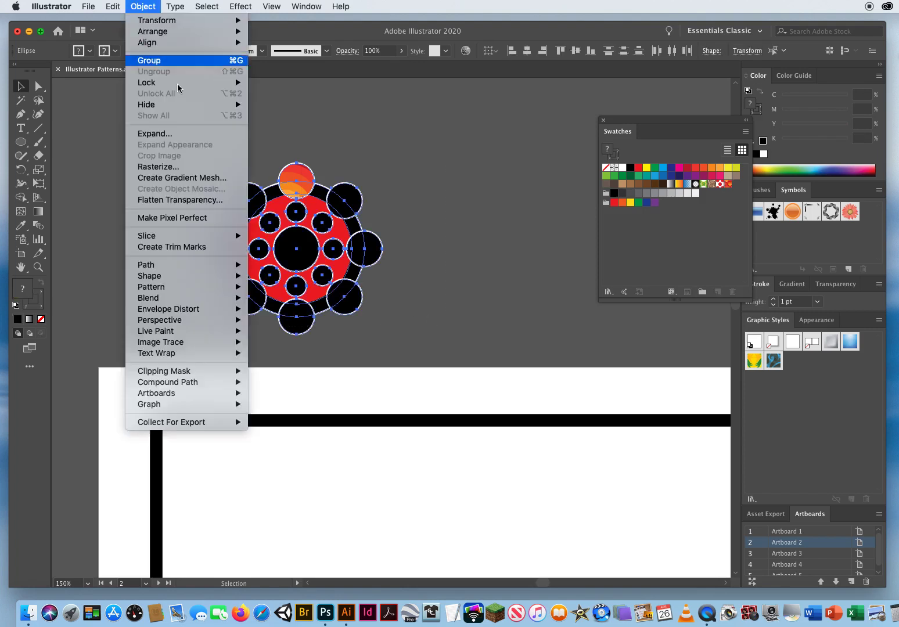
{"action": "mouse_move", "coordinate": [183, 294]}
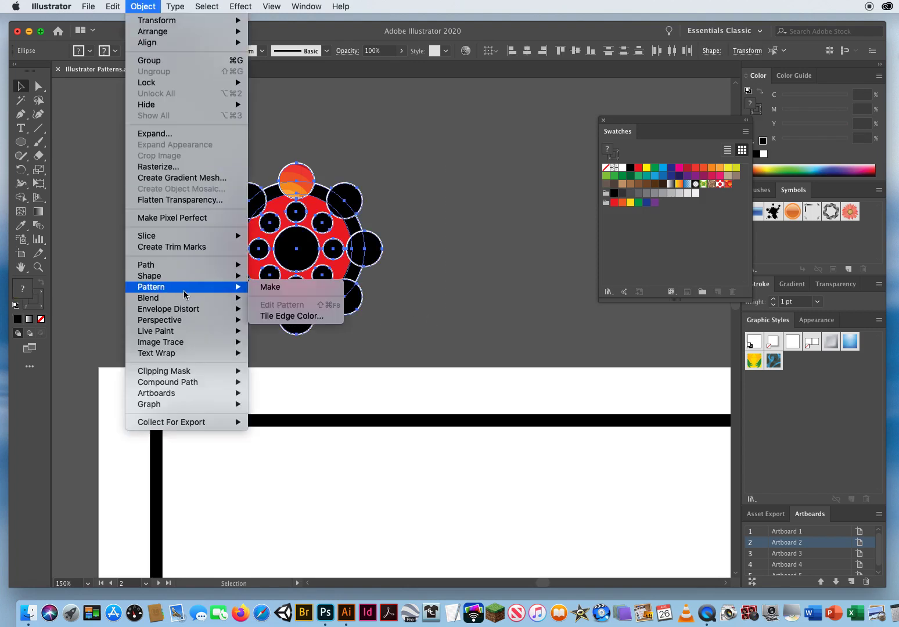
{"action": "left_click", "coordinate": [286, 288]}
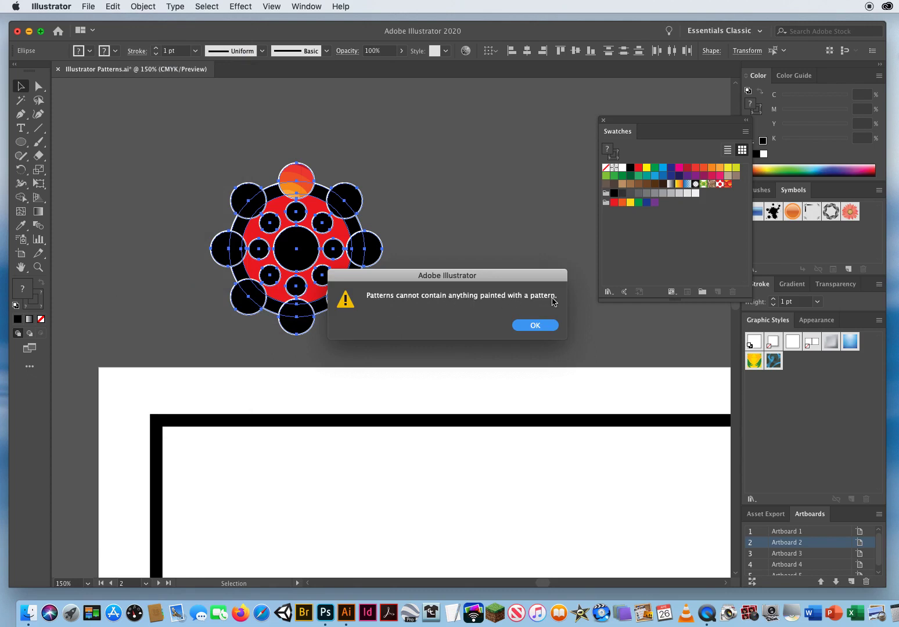
{"action": "left_click", "coordinate": [524, 330]}
{"action": "left_click", "coordinate": [452, 246]}
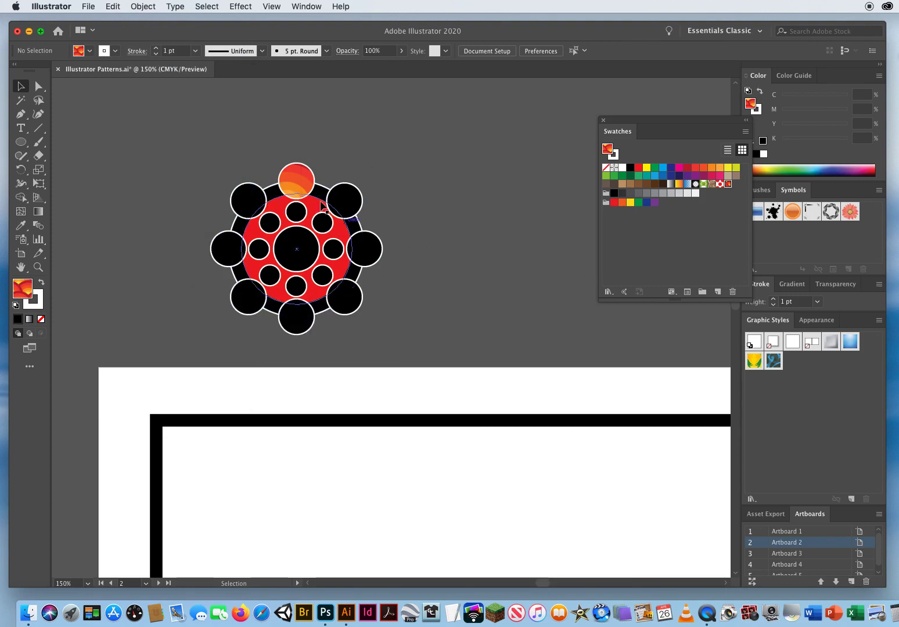
Fill the motif's top outer circle with solid black again and deselect it.
{"action": "left_click", "coordinate": [299, 182]}
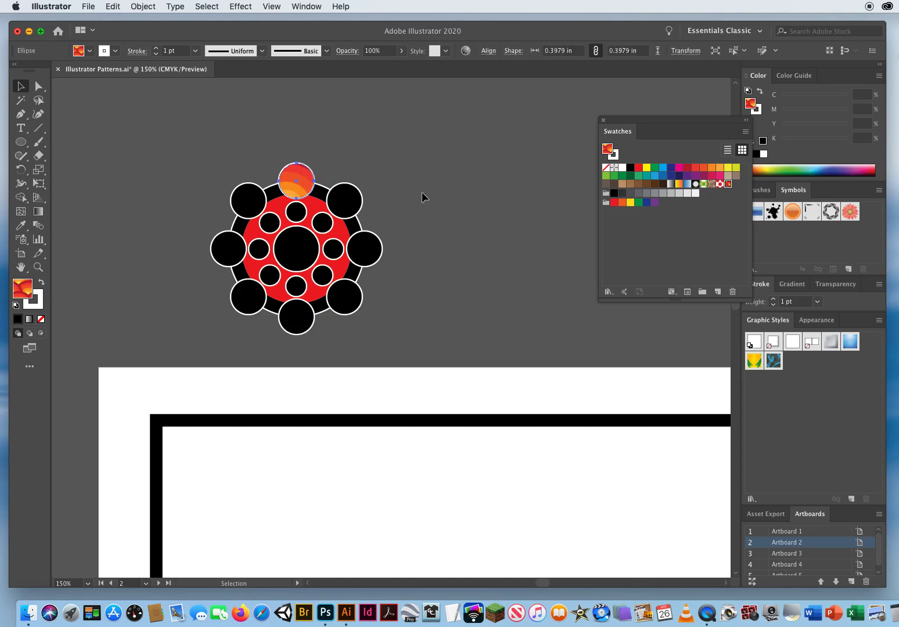
{"action": "left_click", "coordinate": [630, 167]}
{"action": "left_click", "coordinate": [424, 150]}
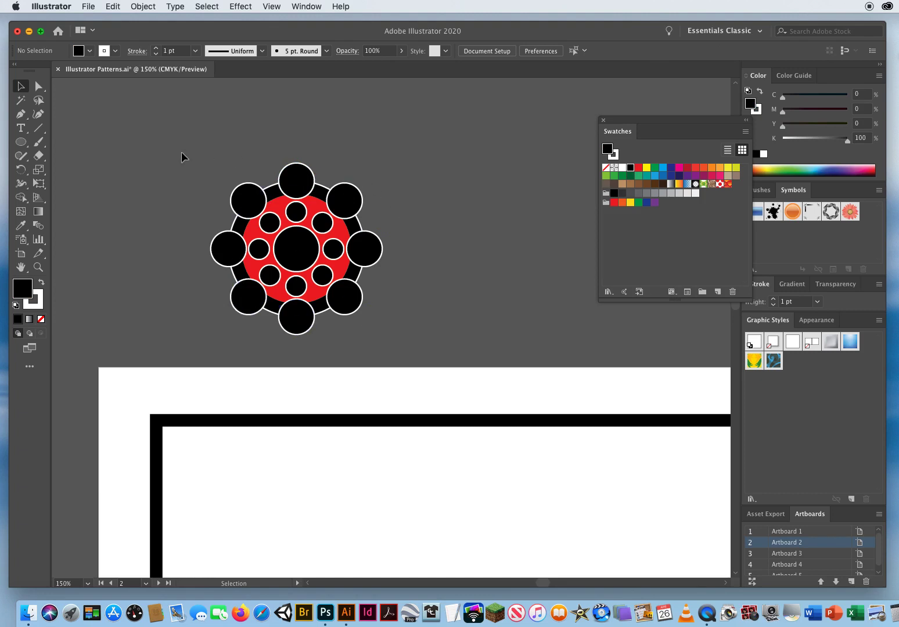
Select the entire red-and-black motif and make a new pattern from it.
{"action": "left_click_drag", "start_coordinate": [181, 151], "coordinate": [405, 321]}
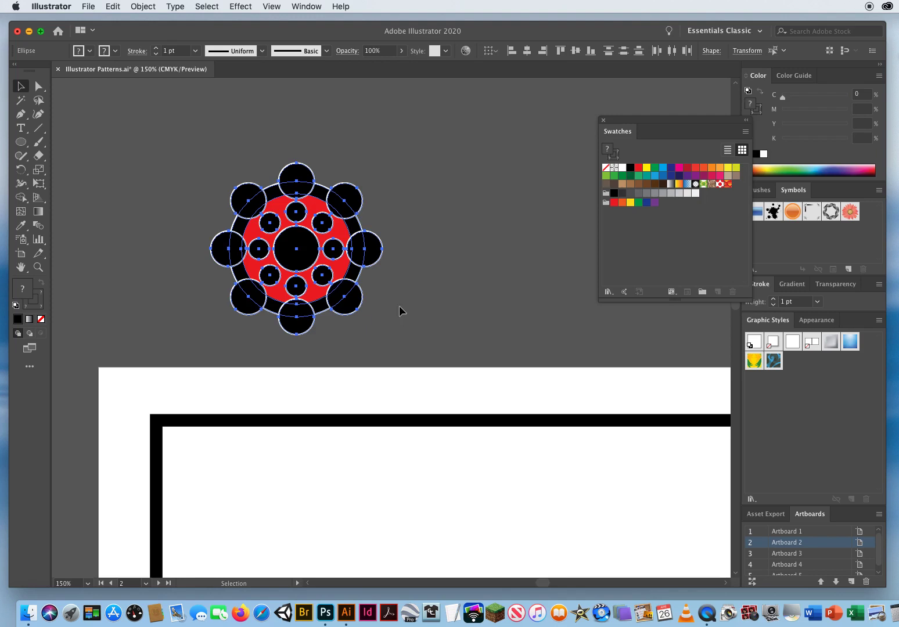
{"action": "left_click", "coordinate": [143, 7]}
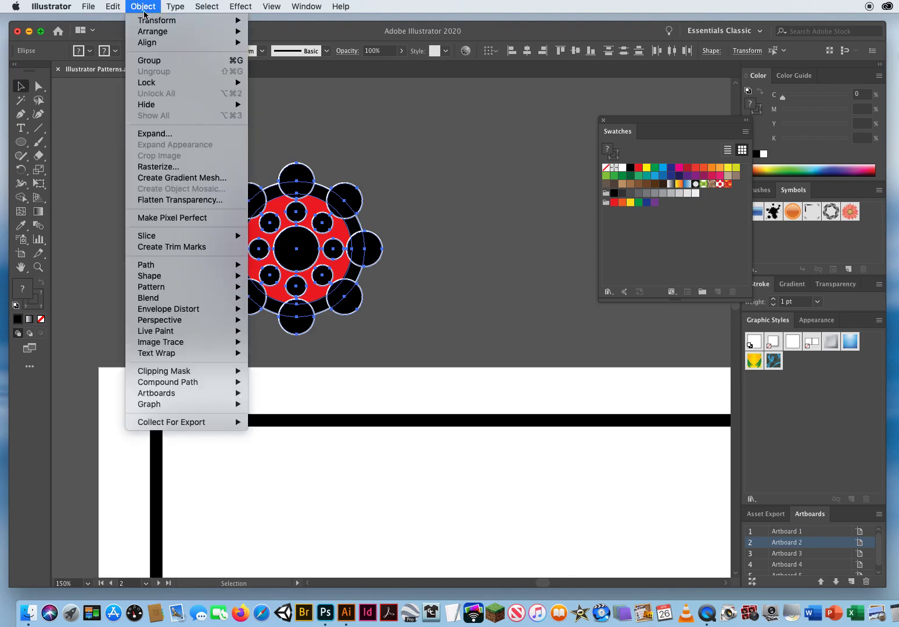
{"action": "mouse_move", "coordinate": [156, 289]}
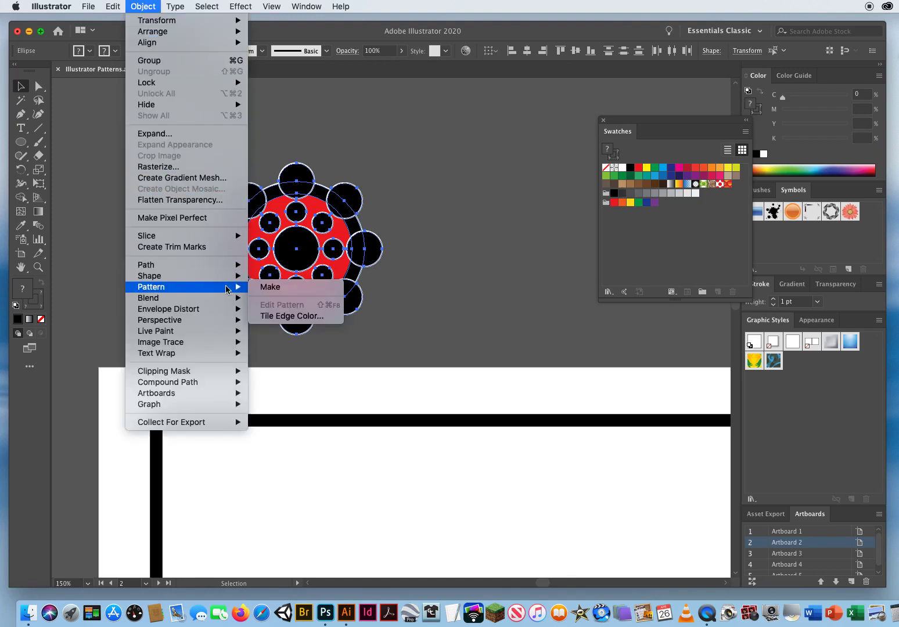
{"action": "left_click", "coordinate": [276, 288]}
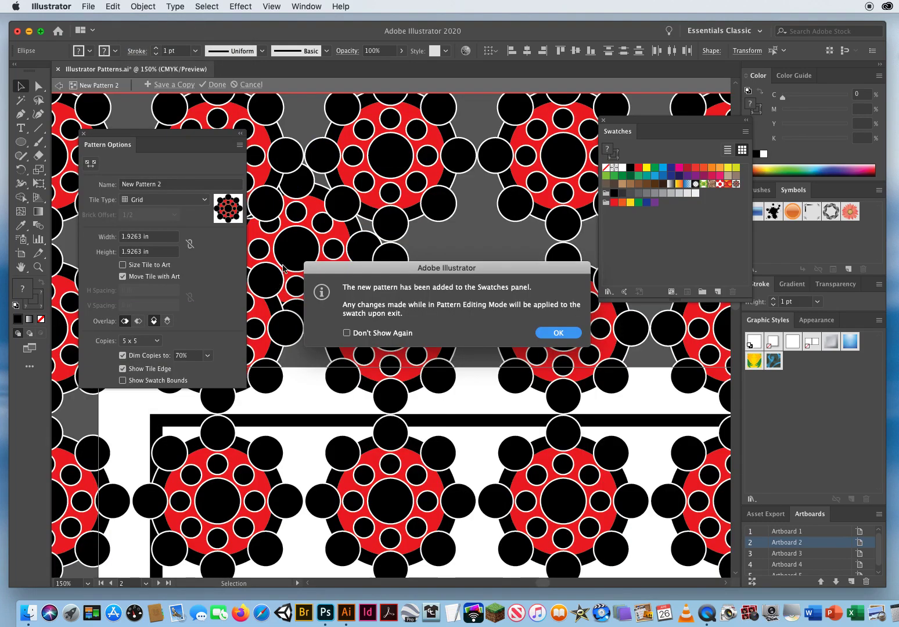
{"action": "left_click", "coordinate": [558, 333]}
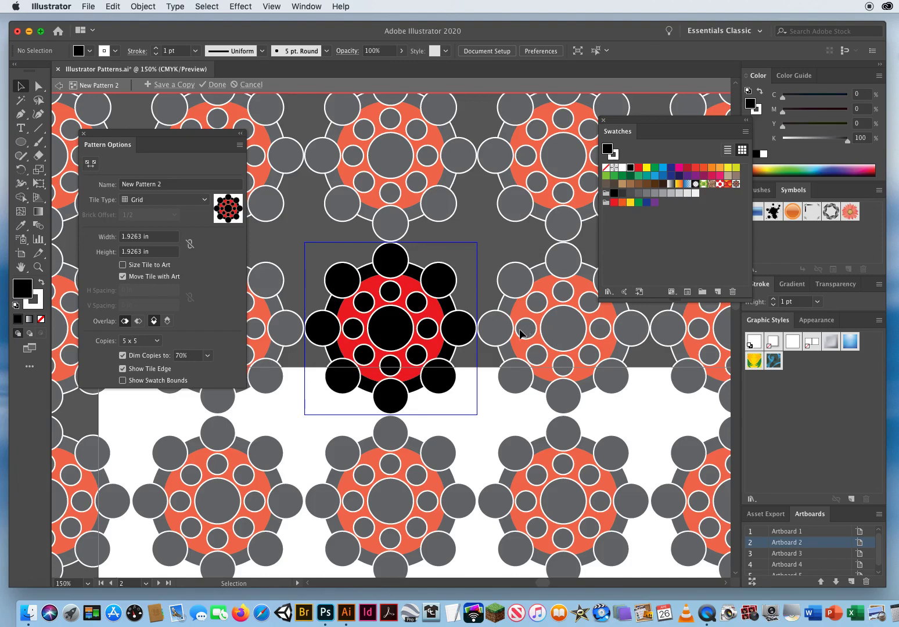
Set the new pattern's tile type to Brick by Row.
{"action": "key", "text": "a"}
{"action": "key", "text": "super+minus"}
{"action": "key", "text": "super+minus"}
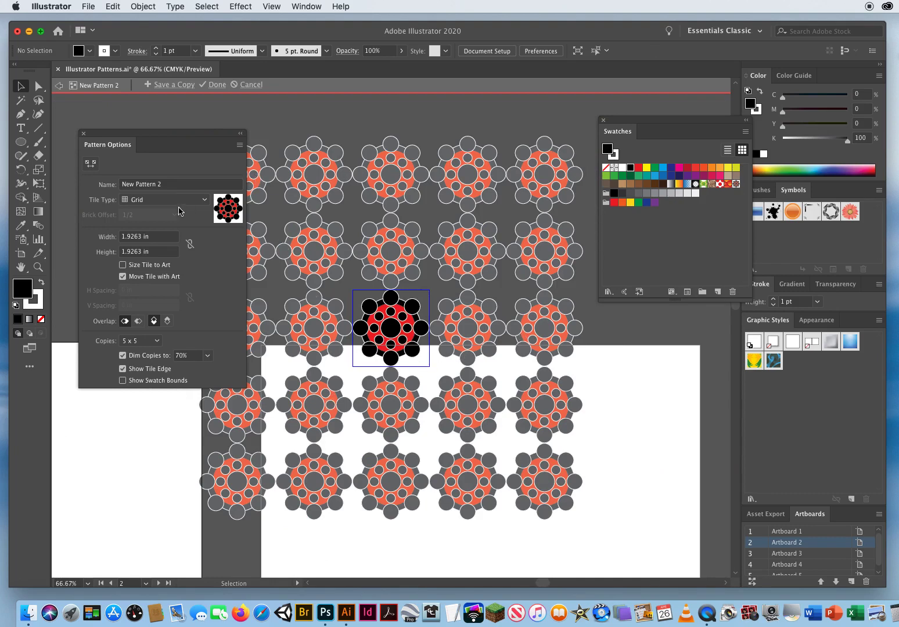
{"action": "left_click", "coordinate": [154, 199]}
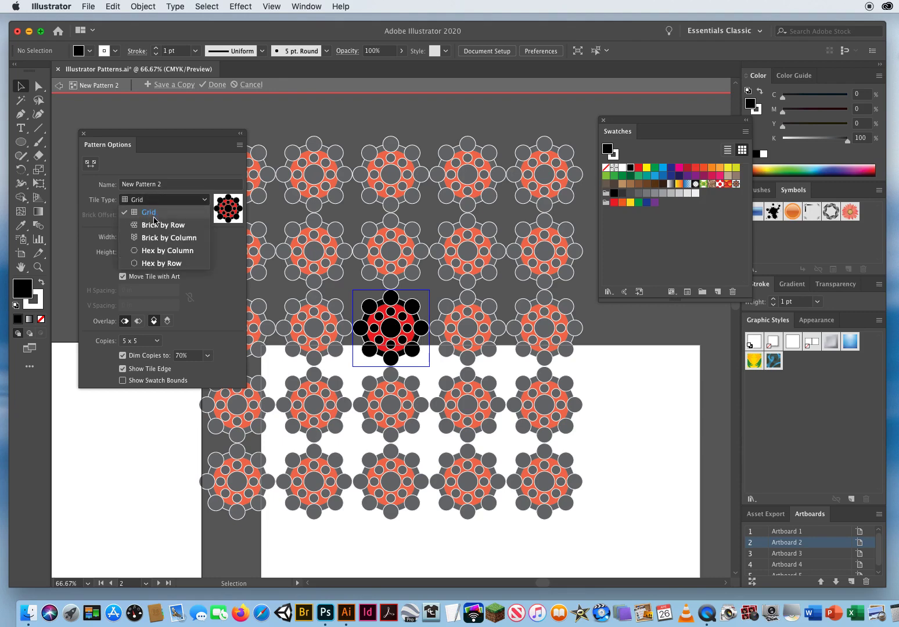
{"action": "left_click", "coordinate": [155, 226]}
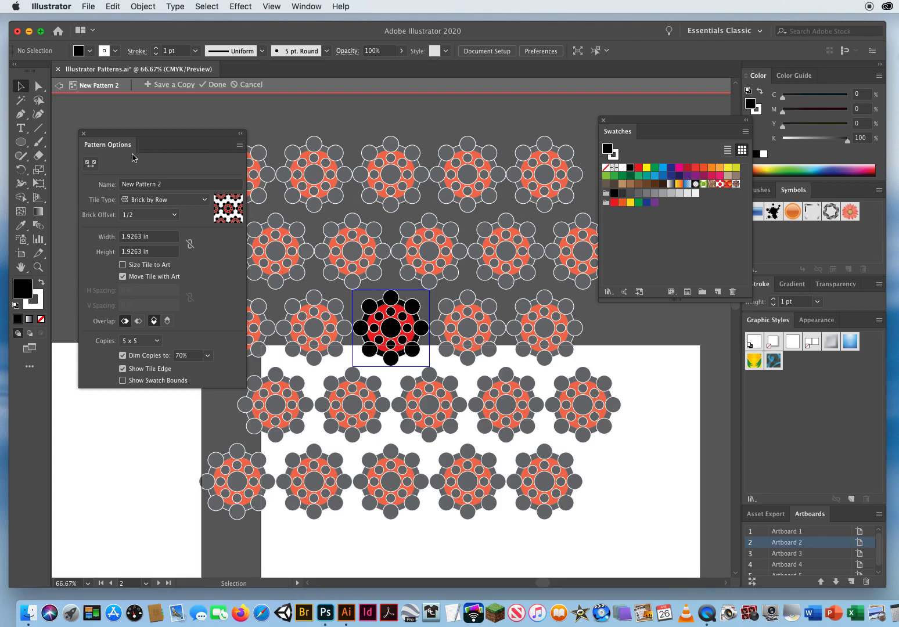
Resize the tile with the Pattern Tile Tool to about 1.97 in by 1.53 in and finish editing the pattern.
{"action": "left_click", "coordinate": [90, 165]}
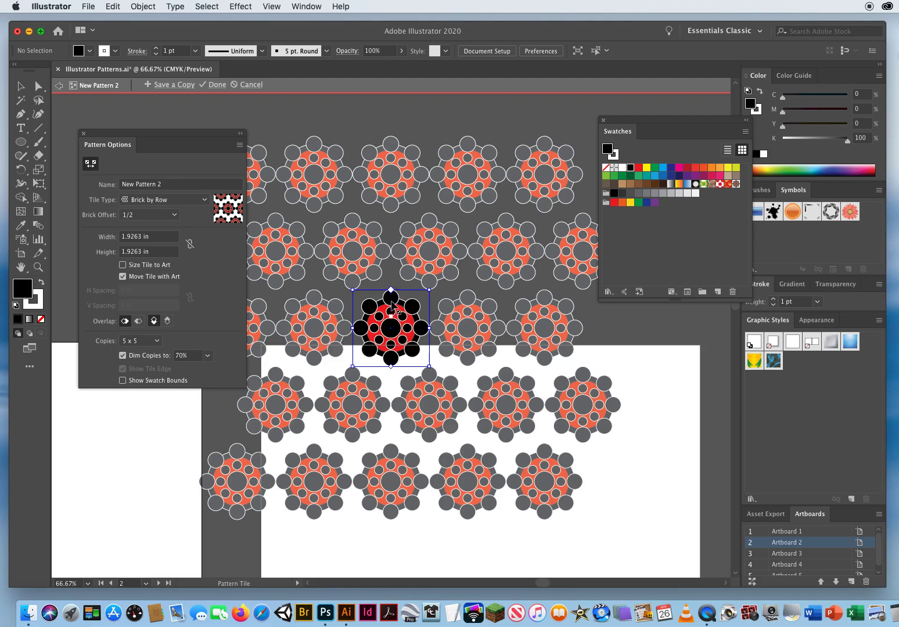
{"action": "left_click", "coordinate": [391, 371]}
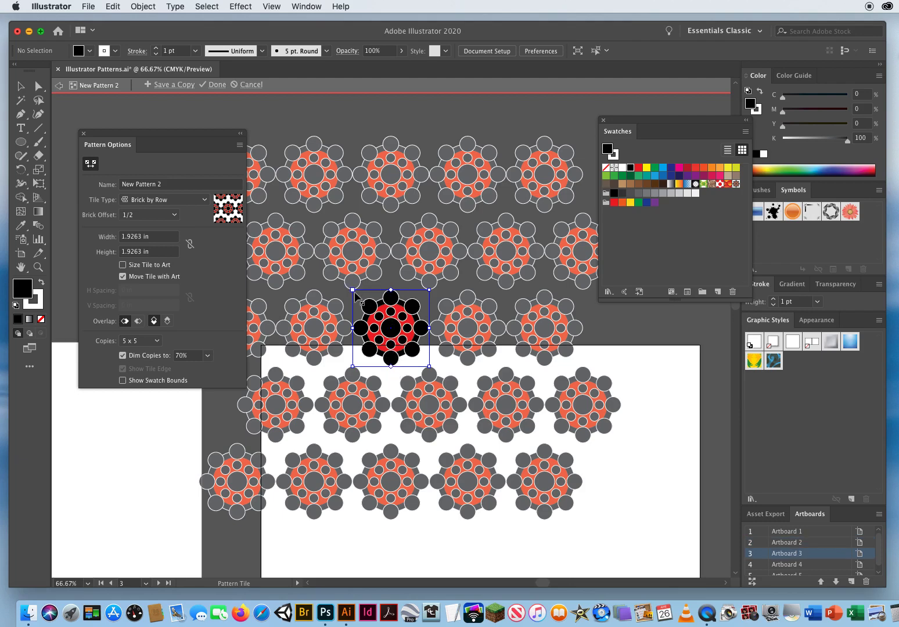
{"action": "left_click_drag", "start_coordinate": [353, 290], "coordinate": [354, 303]}
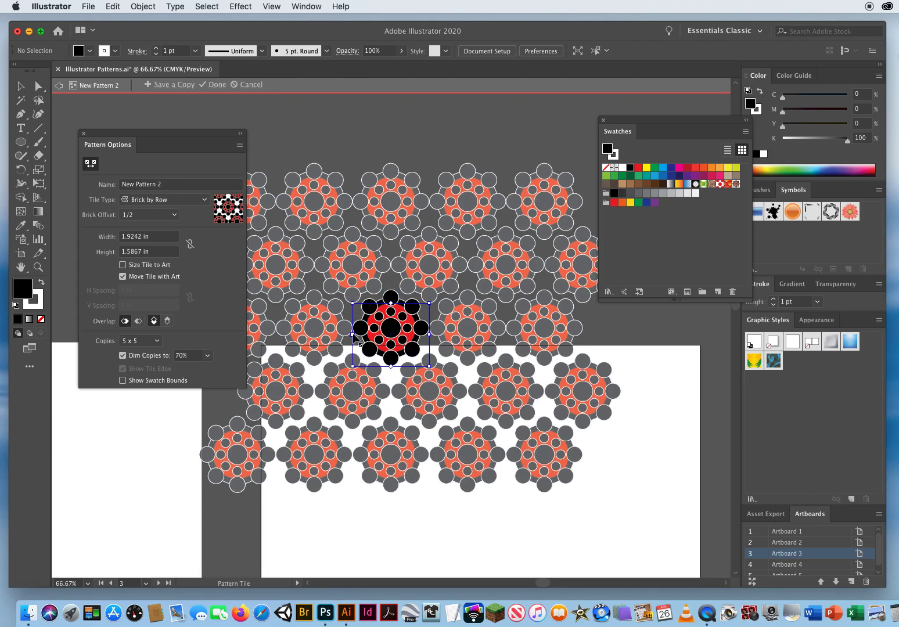
{"action": "left_click_drag", "start_coordinate": [354, 336], "coordinate": [349, 338]}
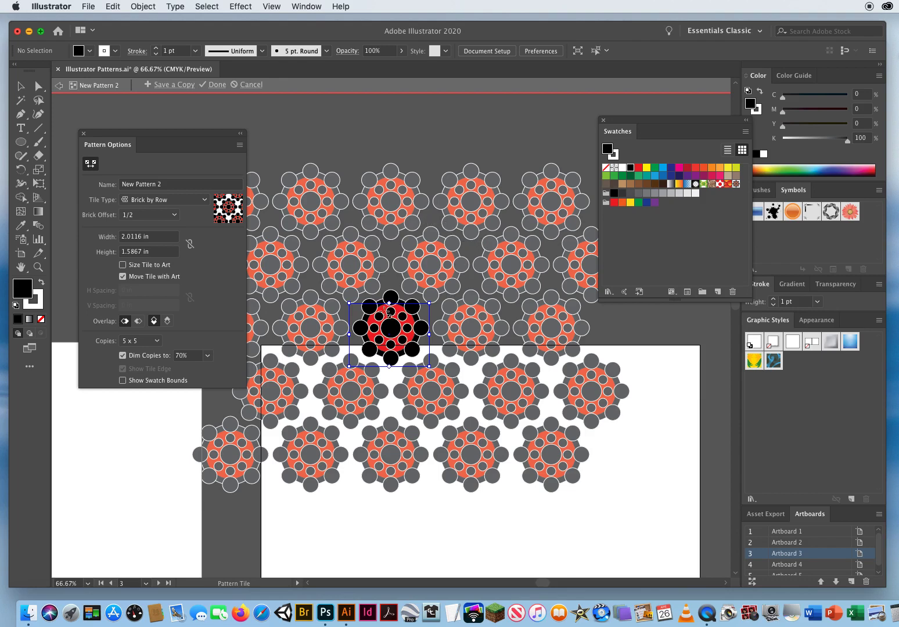
{"action": "left_click_drag", "start_coordinate": [349, 303], "coordinate": [351, 309]}
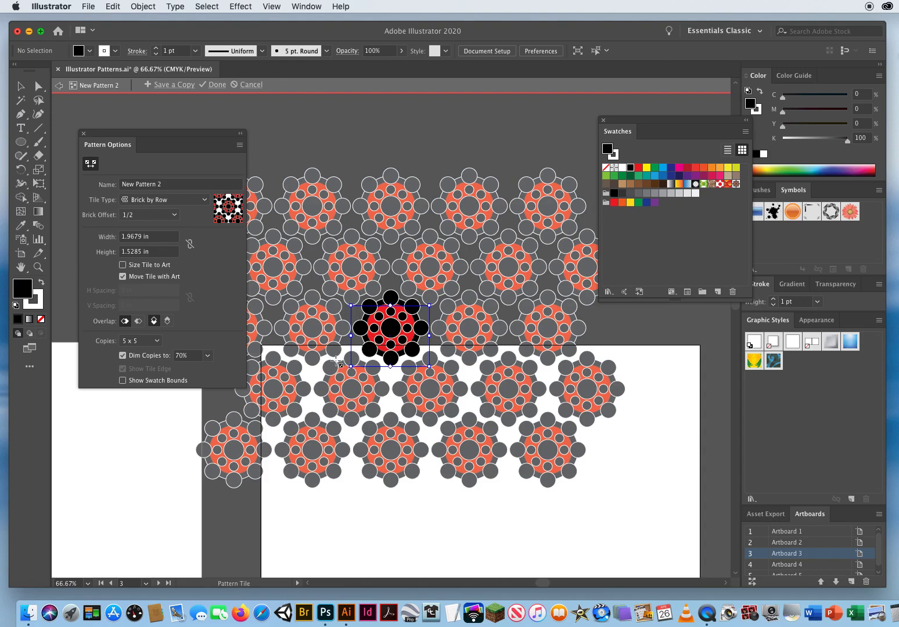
{"action": "left_click", "coordinate": [216, 86]}
Fill the empty bordered rectangle on the artboard beside the scale pattern with the new motif pattern swatch, then deselect.
{"action": "left_click", "coordinate": [39, 267]}
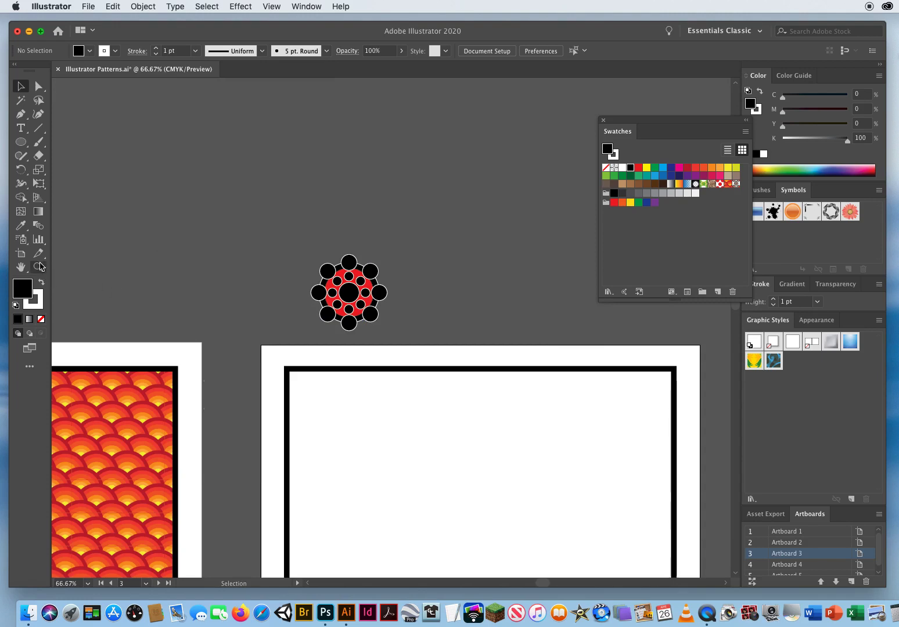
{"action": "left_click", "coordinate": [440, 389], "text": "alt"}
{"action": "left_click", "coordinate": [416, 361], "text": "alt"}
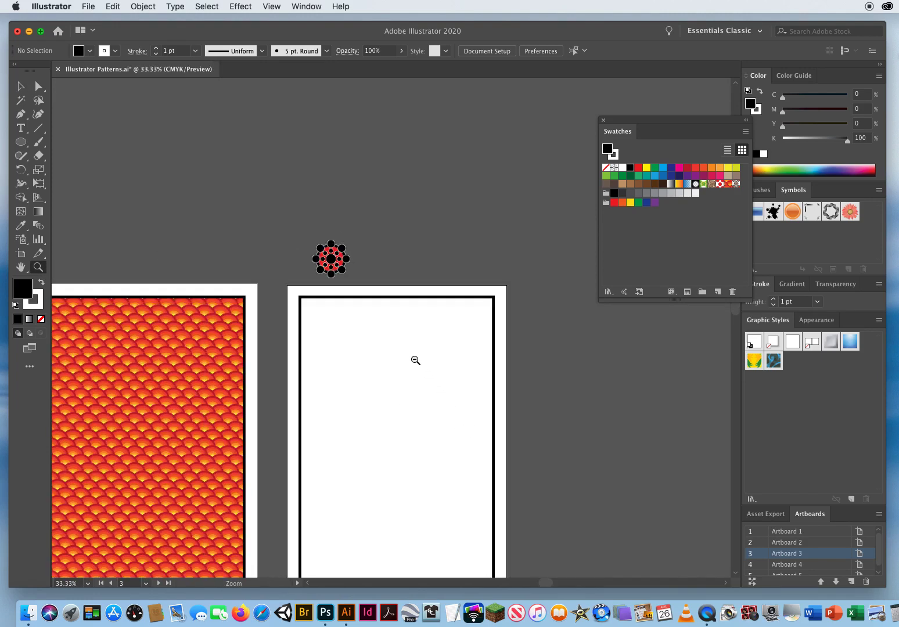
{"action": "left_click_drag", "start_coordinate": [388, 408], "coordinate": [391, 286]}
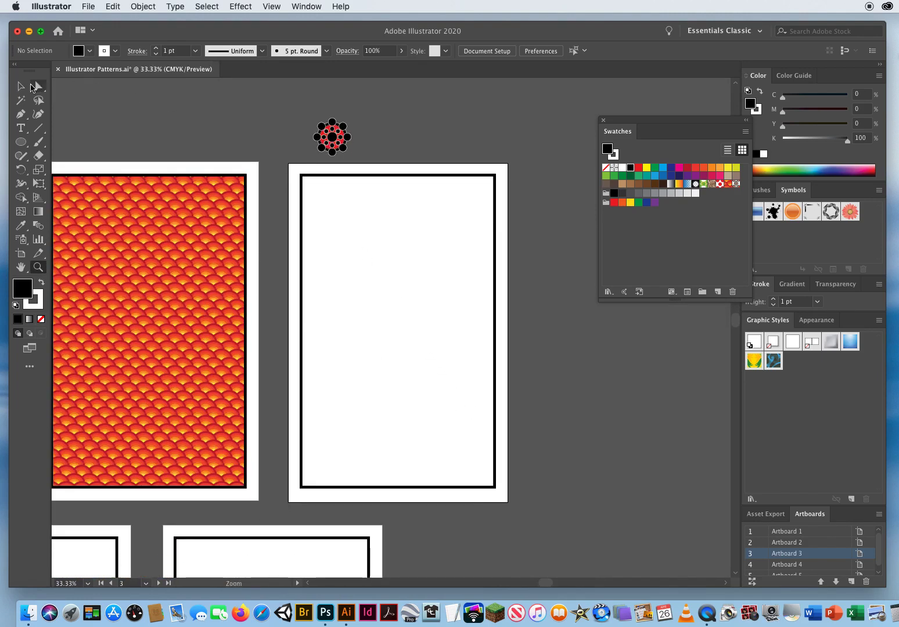
{"action": "key", "text": "v"}
{"action": "left_click_drag", "start_coordinate": [504, 173], "coordinate": [445, 226]}
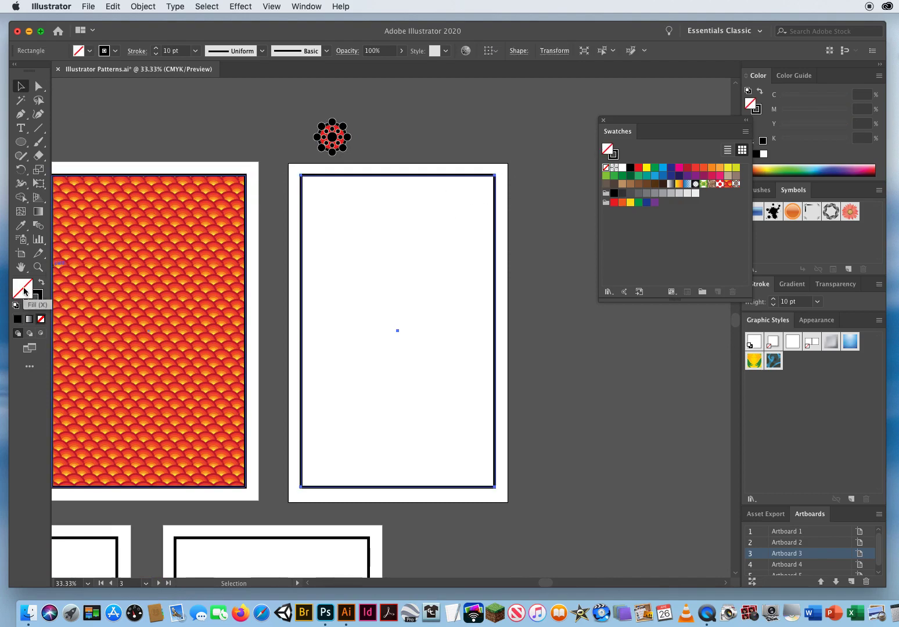
{"action": "left_click", "coordinate": [736, 183]}
{"action": "left_click", "coordinate": [548, 326]}
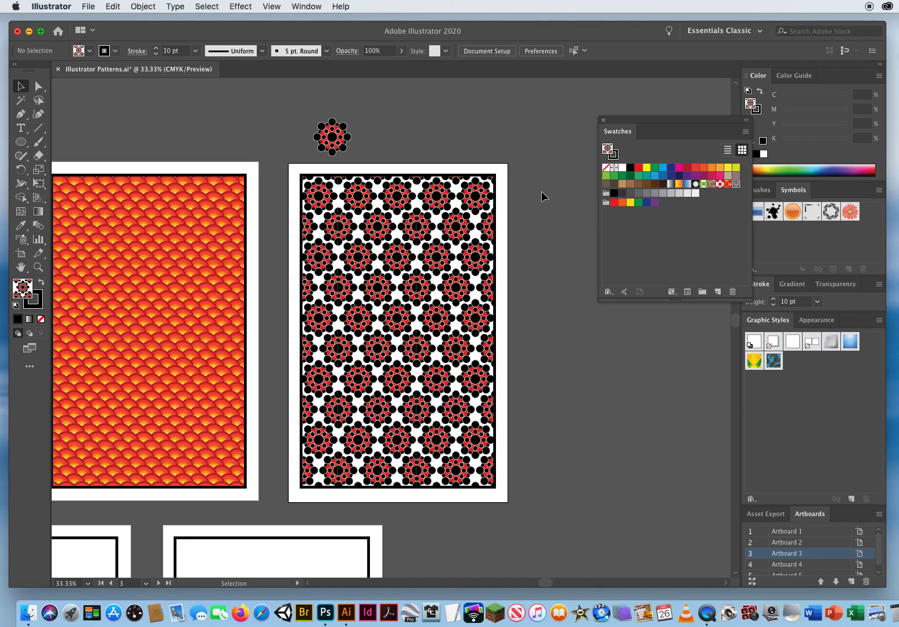
Draw a light blue ellipse about 10.11 in by 8.88 in with a black 1 pt stroke over the motif-patterned artboard's right edge.
{"action": "key", "text": "d"}
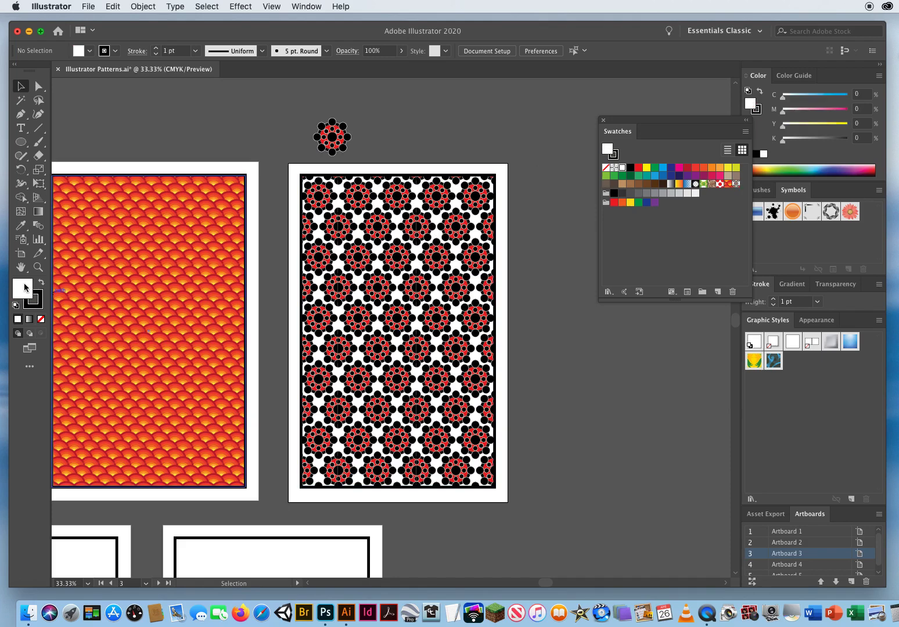
{"action": "left_click", "coordinate": [655, 175]}
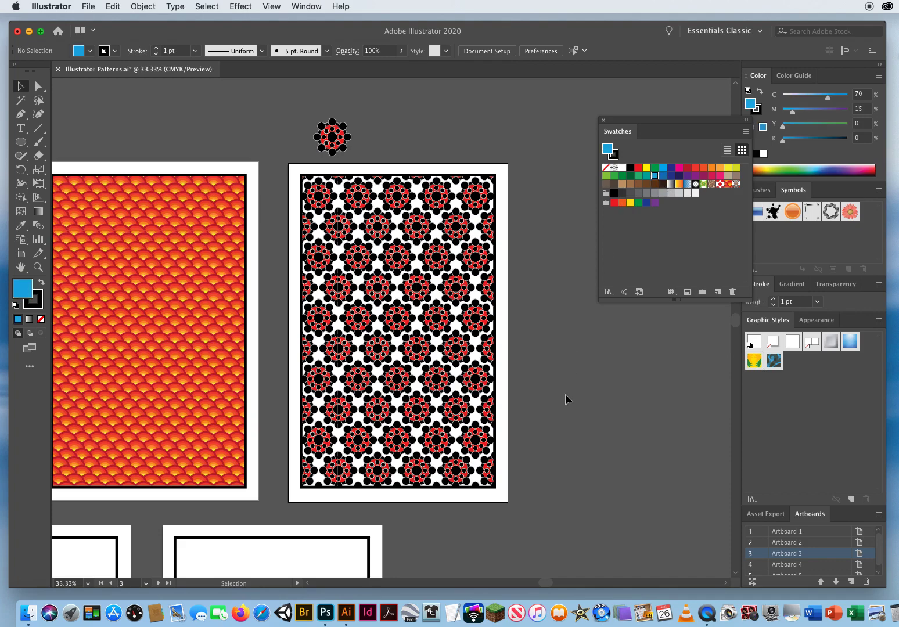
{"action": "left_click", "coordinate": [20, 142]}
{"action": "left_click_drag", "start_coordinate": [520, 268], "coordinate": [369, 403]}
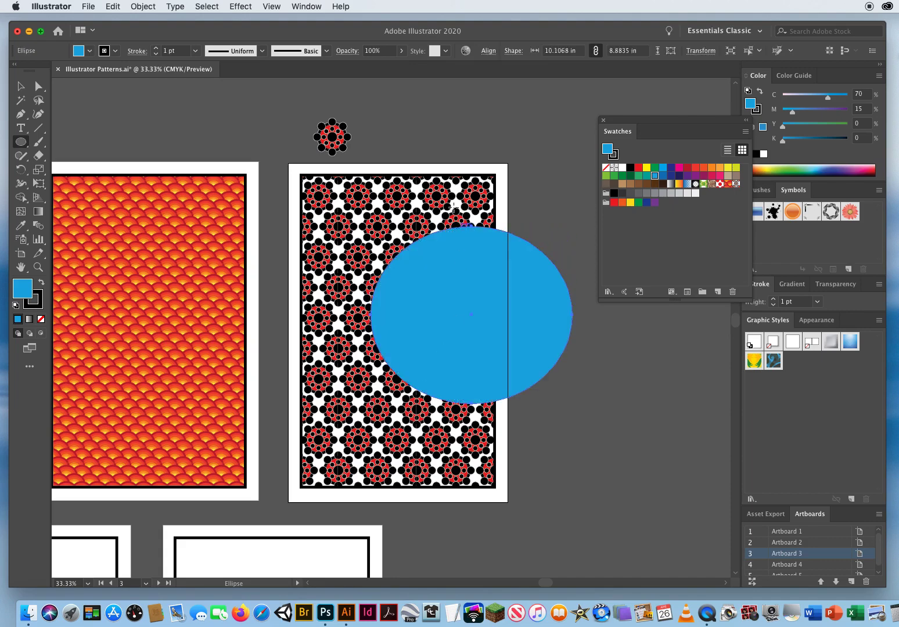
Send the light blue ellipse to the back, behind the motif-patterned rectangle, and deselect it.
{"action": "left_click", "coordinate": [142, 6]}
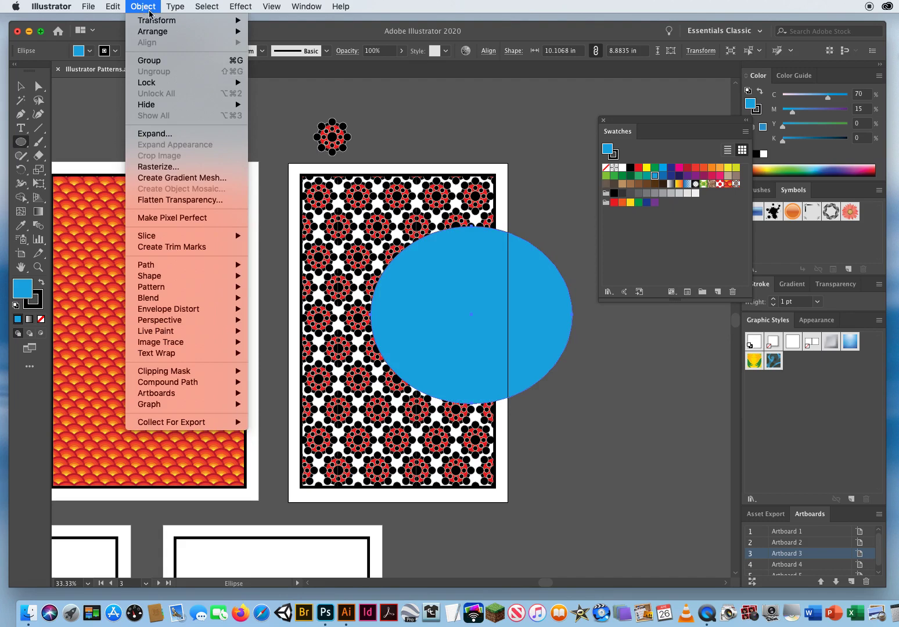
{"action": "mouse_move", "coordinate": [148, 34]}
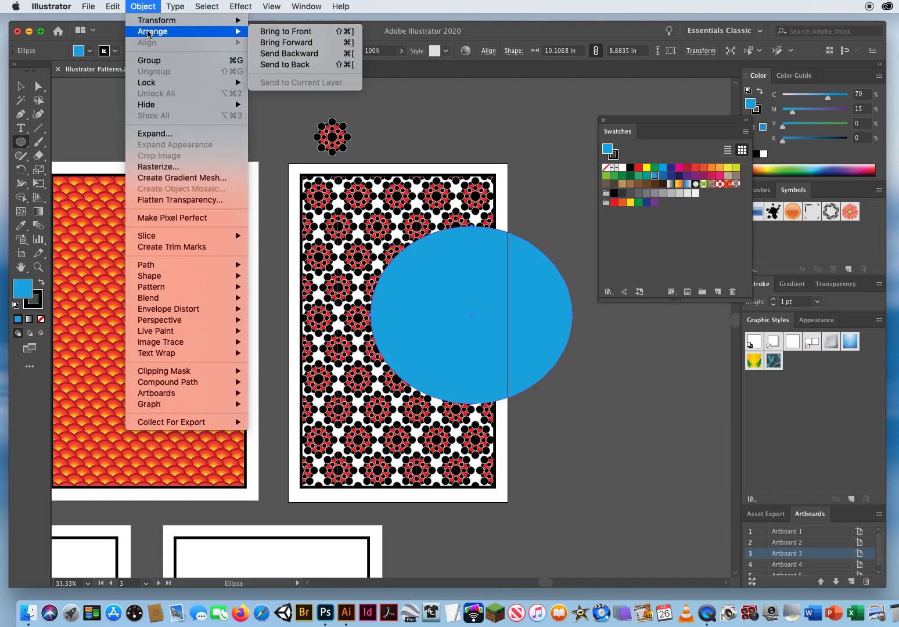
{"action": "left_click", "coordinate": [281, 68]}
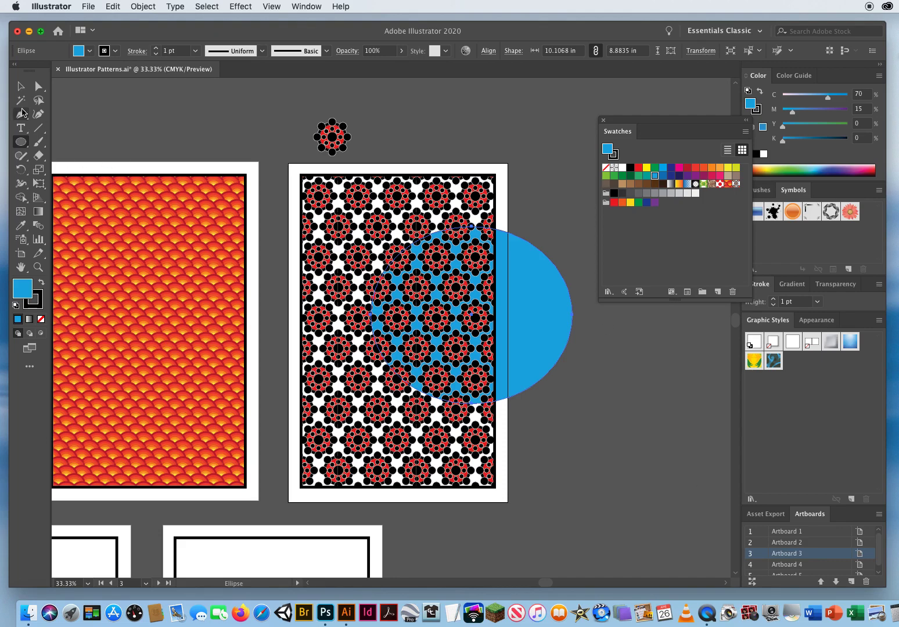
{"action": "left_click", "coordinate": [20, 86]}
{"action": "left_click", "coordinate": [143, 98]}
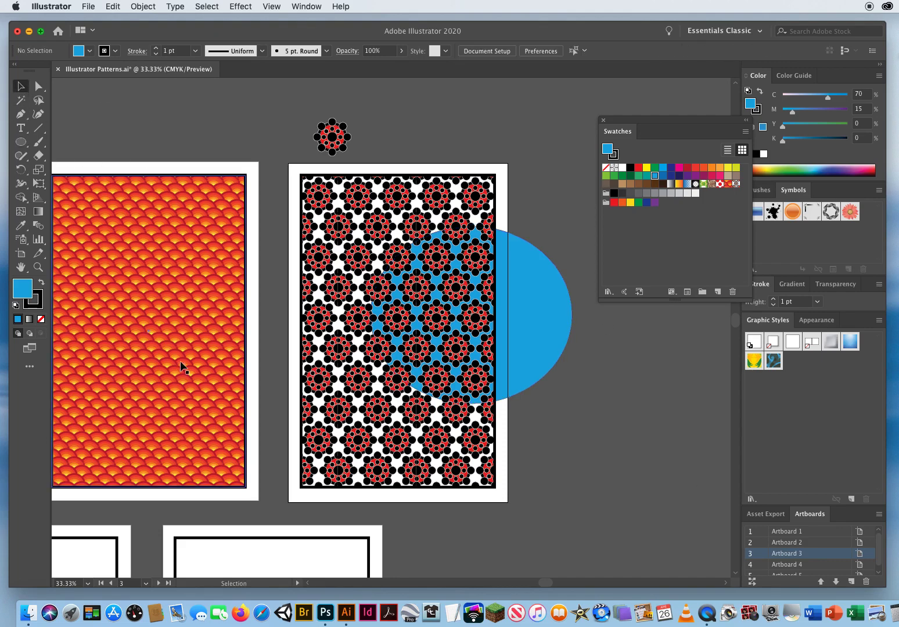
Move the light blue ellipse around behind the patterned rectangle and delete it from the artwork.
{"action": "left_click_drag", "start_coordinate": [538, 328], "coordinate": [543, 422]}
{"action": "left_click_drag", "start_coordinate": [553, 355], "coordinate": [571, 231]}
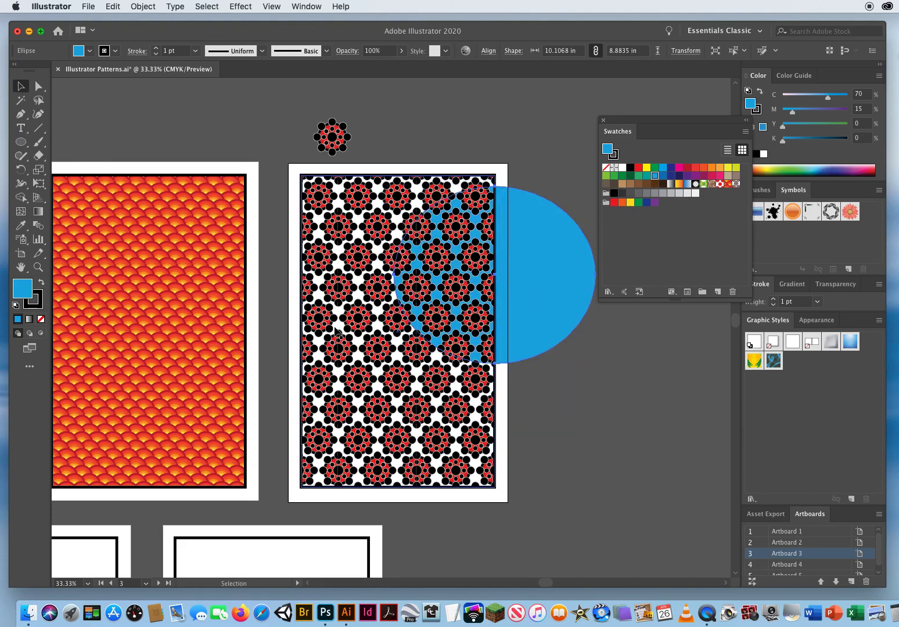
{"action": "left_click", "coordinate": [566, 402]}
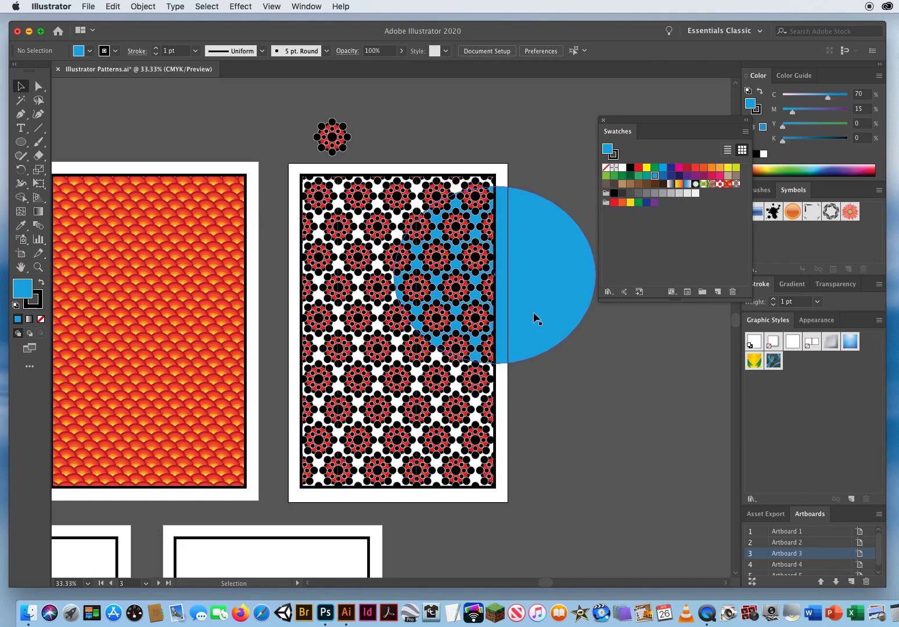
{"action": "left_click_drag", "start_coordinate": [534, 315], "coordinate": [667, 441]}
{"action": "key", "text": "Delete"}
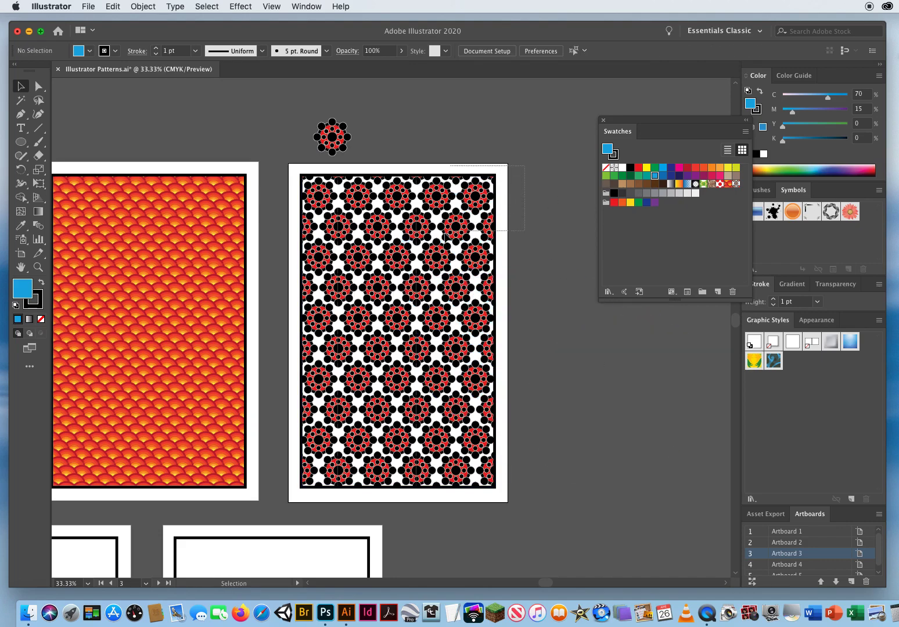
Select the motif-patterned rectangle and show its appearance attributes with the Stroke and Fill entries collapsed.
{"action": "left_click", "coordinate": [417, 256]}
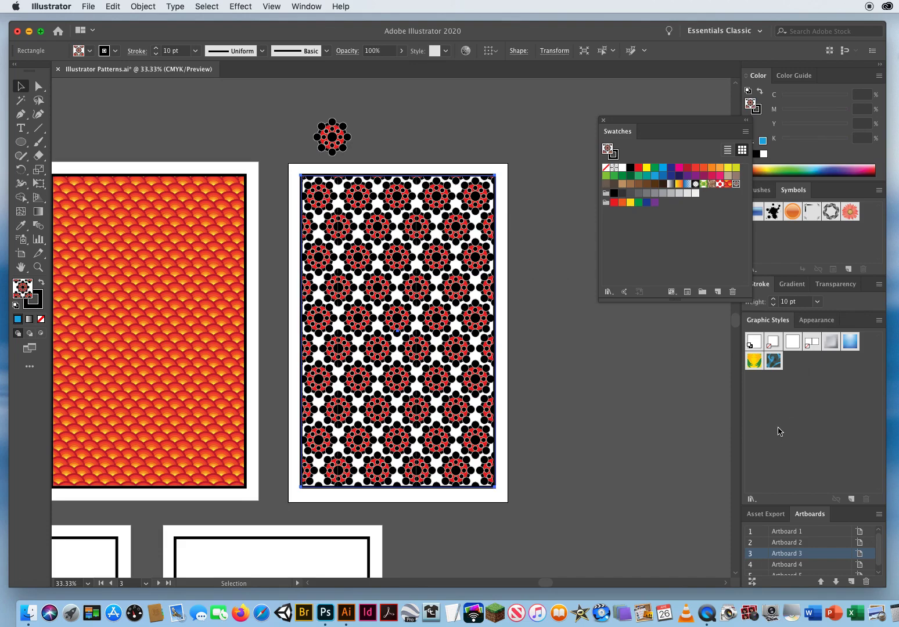
{"action": "left_click", "coordinate": [309, 7]}
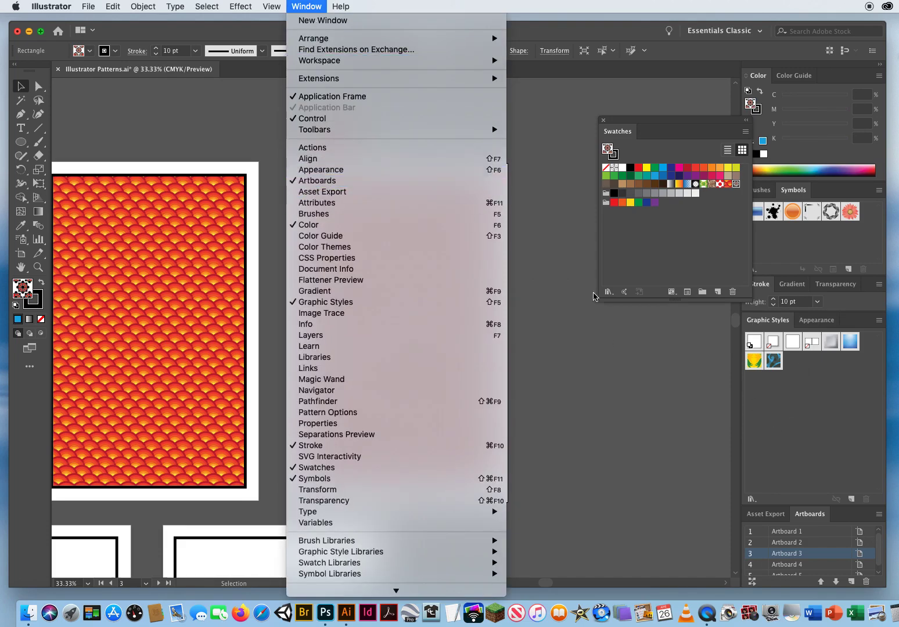
{"action": "left_click", "coordinate": [834, 329]}
{"action": "left_click", "coordinate": [818, 320]}
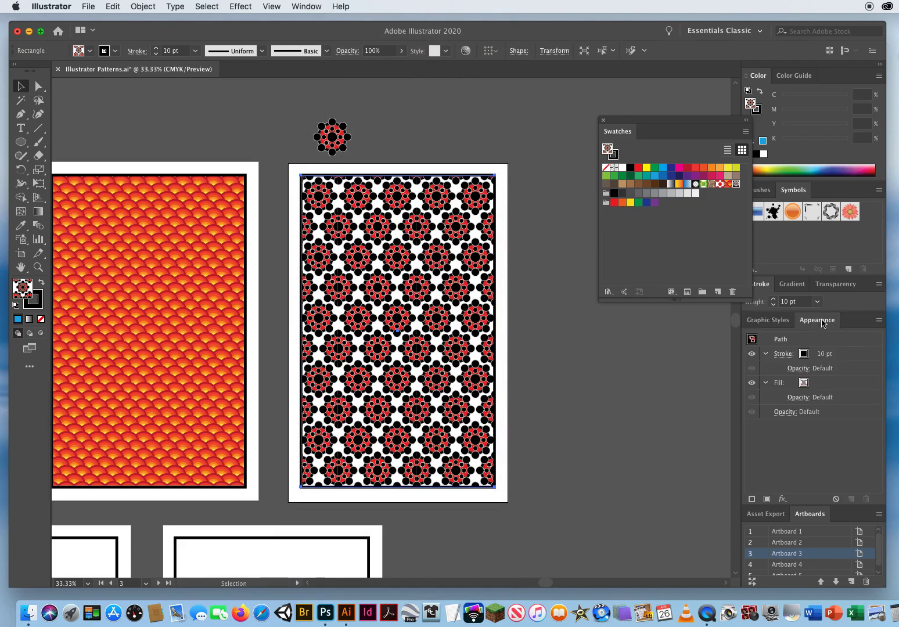
{"action": "left_click", "coordinate": [827, 384]}
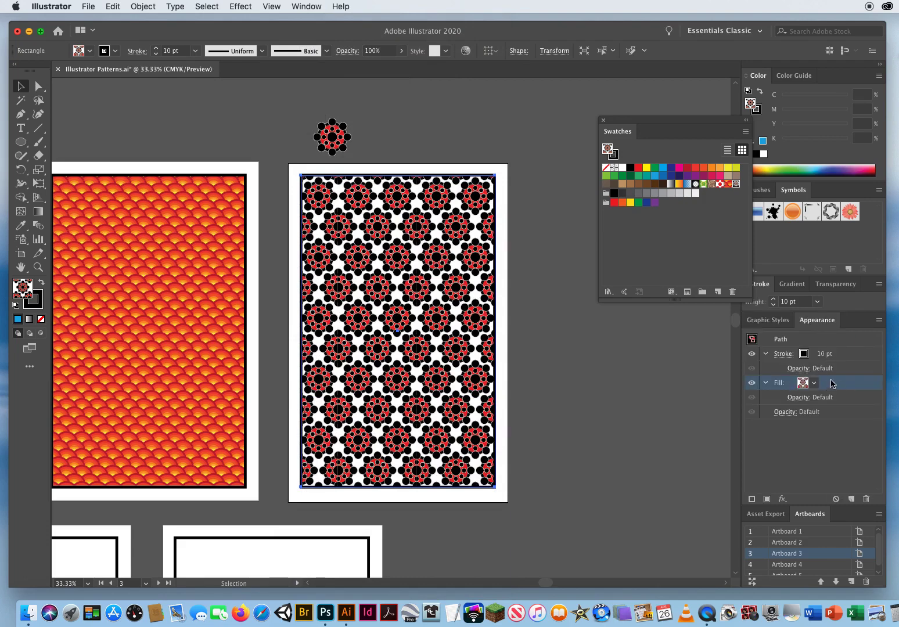
{"action": "left_click", "coordinate": [765, 383]}
{"action": "left_click", "coordinate": [765, 354]}
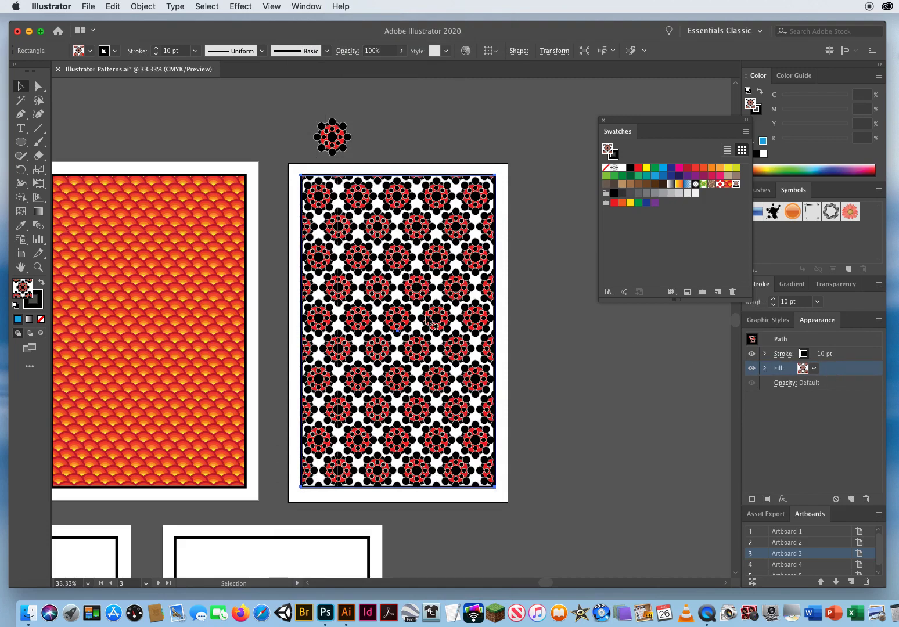
Undock the Appearance panel and float it beside the patterned rectangle.
{"action": "left_click", "coordinate": [879, 321]}
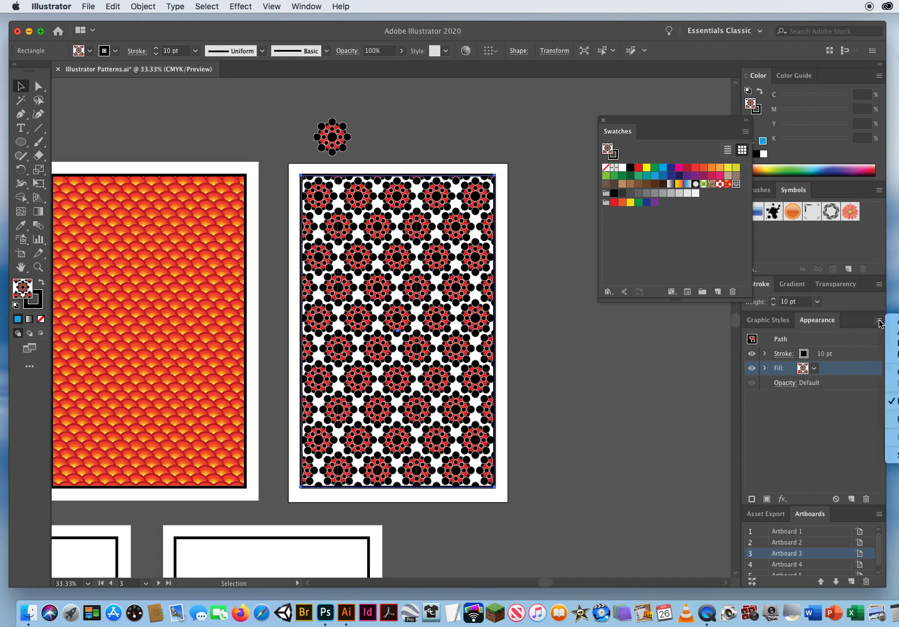
{"action": "left_click", "coordinate": [812, 326]}
{"action": "left_click_drag", "start_coordinate": [812, 326], "coordinate": [513, 267]}
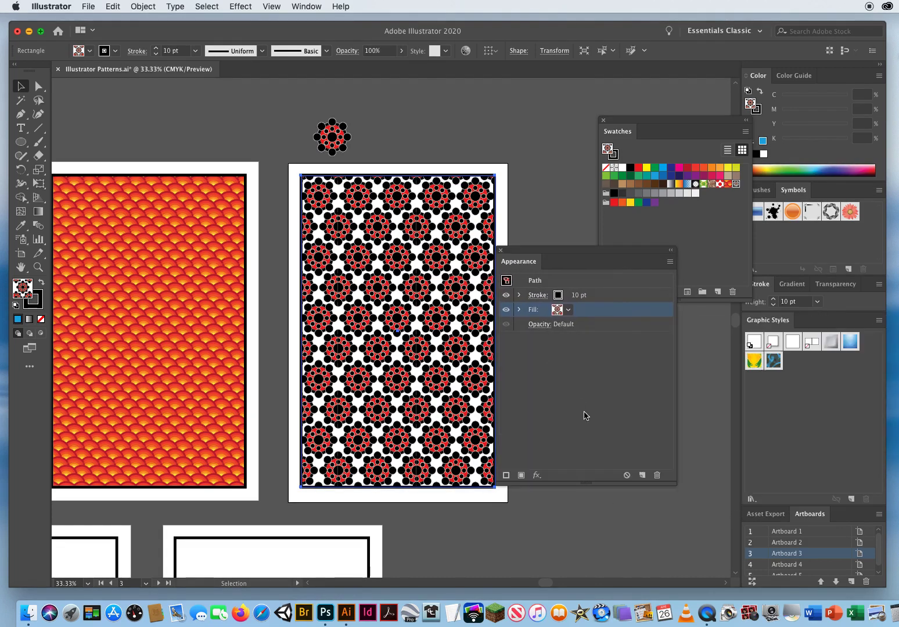
Add a second fill to the patterned rectangle and set the lower fill beneath the pattern to light blue.
{"action": "left_click", "coordinate": [669, 262]}
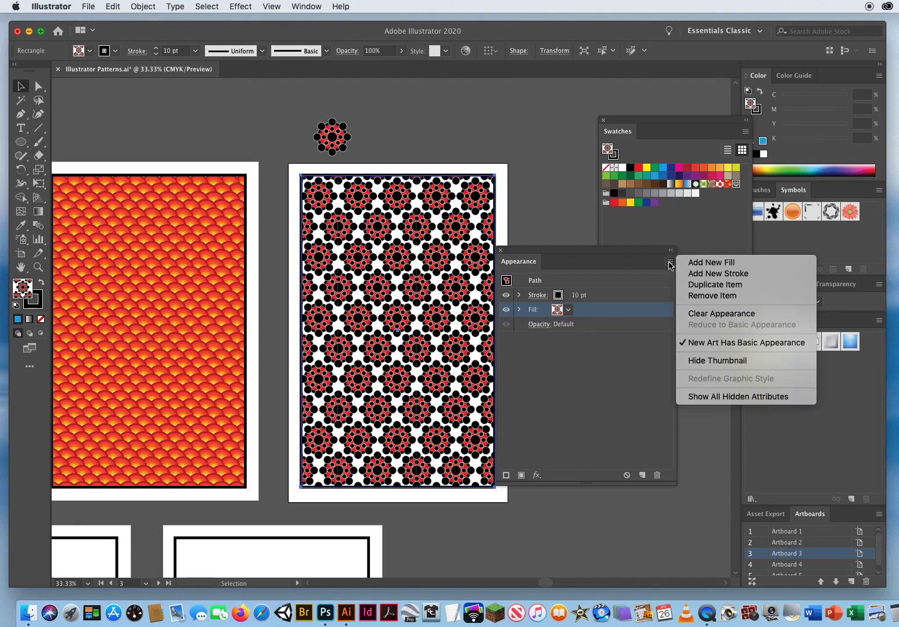
{"action": "left_click", "coordinate": [728, 266]}
{"action": "left_click_drag", "start_coordinate": [591, 302], "coordinate": [583, 326]}
{"action": "left_click", "coordinate": [568, 326]}
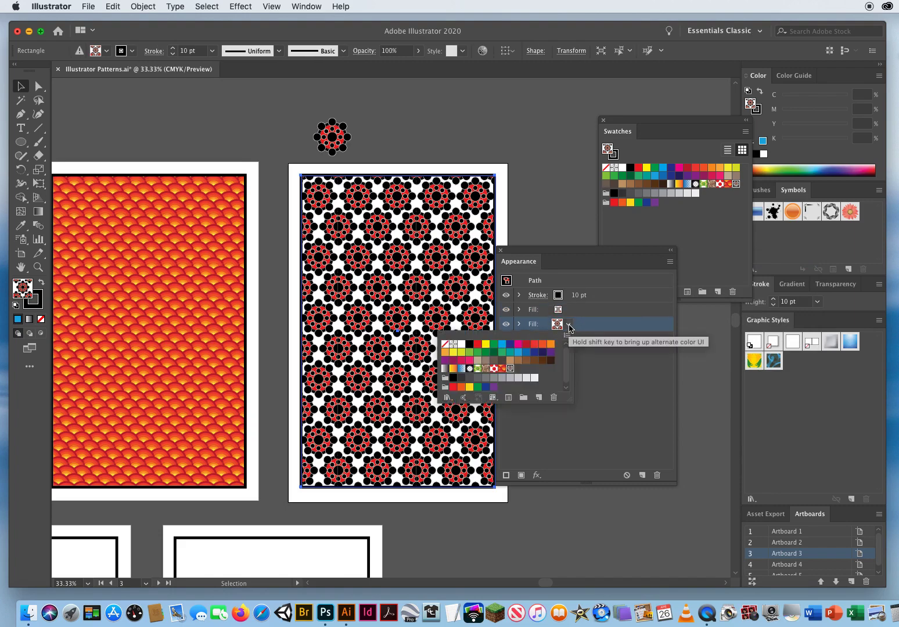
{"action": "left_click", "coordinate": [518, 350]}
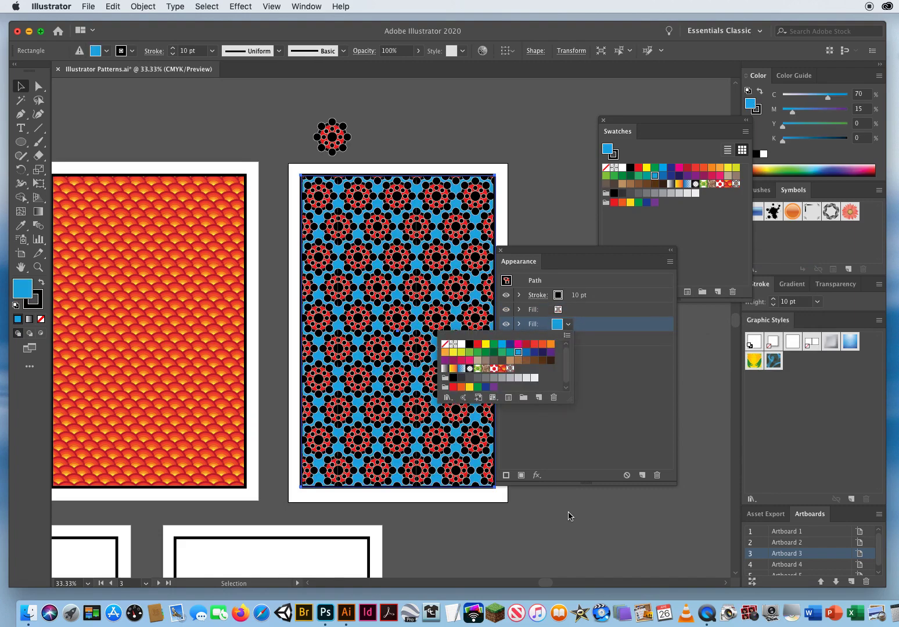
Change the rectangle's lower fill to white, move the Appearance panel clear of the artboard, and deselect the rectangle.
{"action": "left_click", "coordinate": [462, 346]}
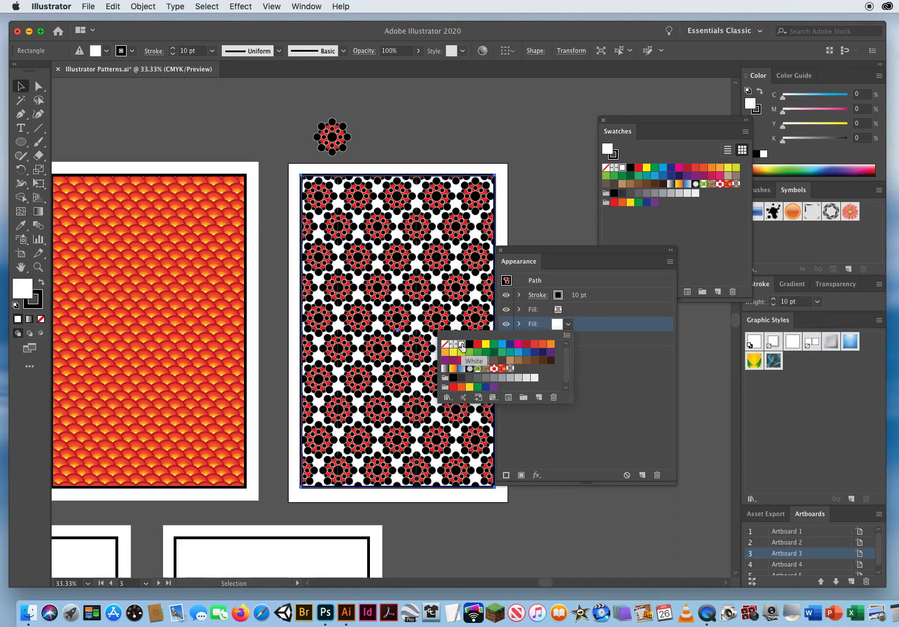
{"action": "left_click", "coordinate": [532, 251]}
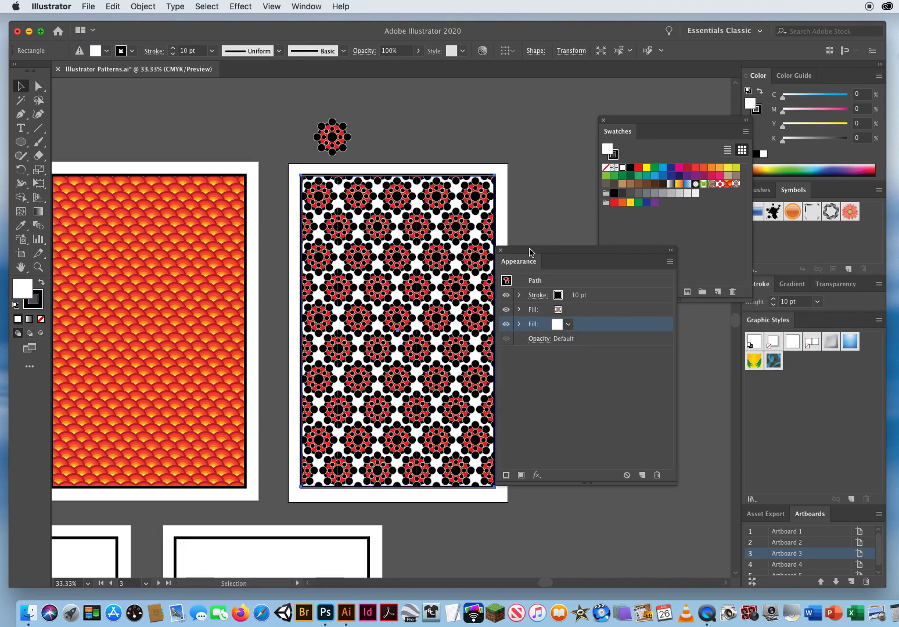
{"action": "left_click_drag", "start_coordinate": [531, 251], "coordinate": [586, 340]}
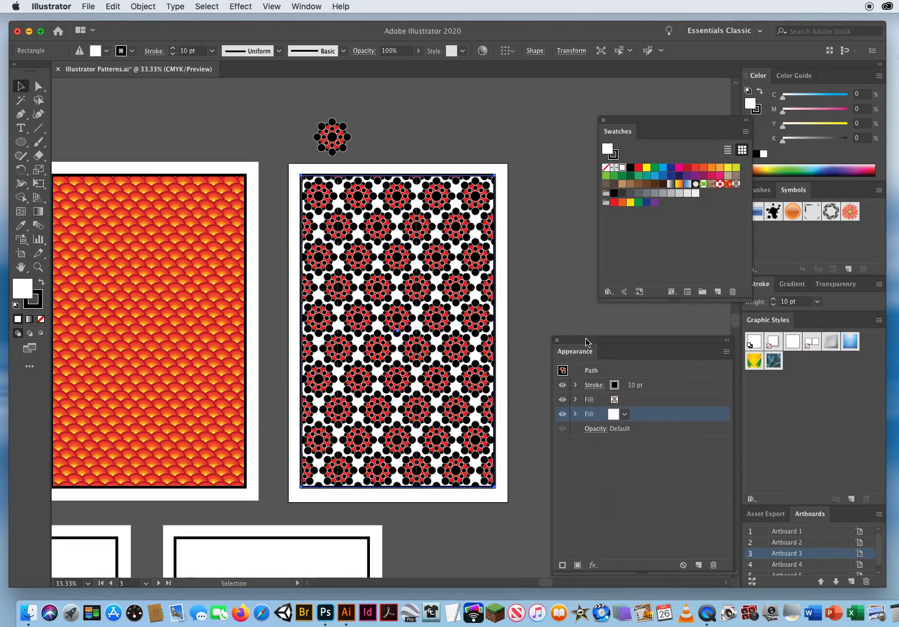
{"action": "left_click", "coordinate": [531, 286]}
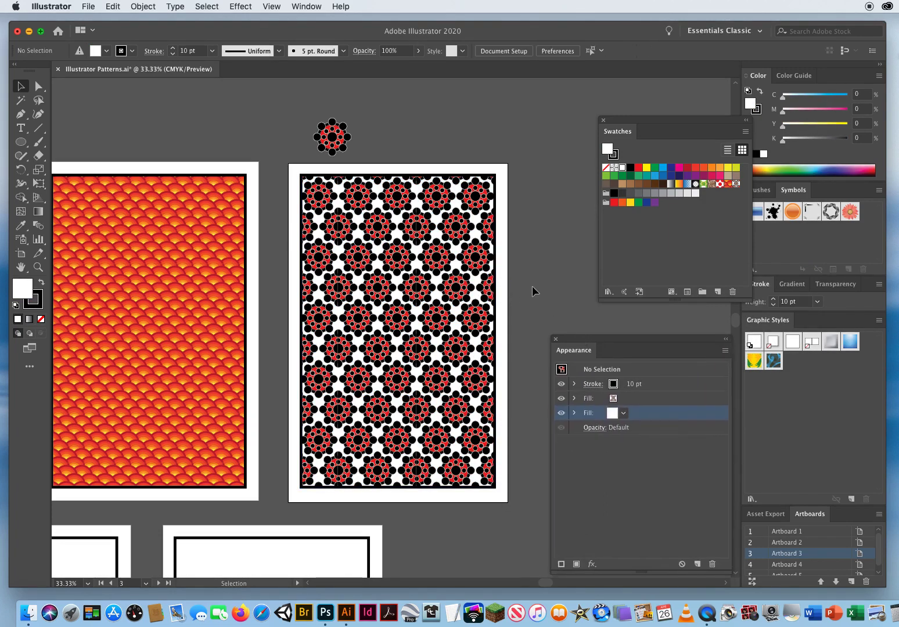
Draw a light blue ellipse about 10.57 in by 8.16 in over the patterned artboard's right edge and send it to the back.
{"action": "left_click", "coordinate": [653, 177]}
{"action": "left_click", "coordinate": [21, 142]}
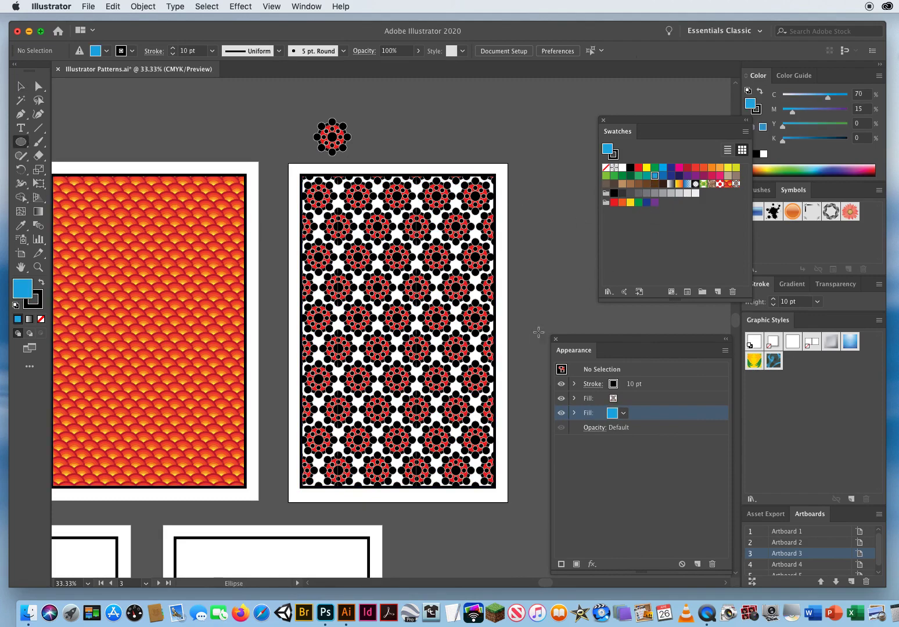
{"action": "left_click_drag", "start_coordinate": [569, 242], "coordinate": [359, 406]}
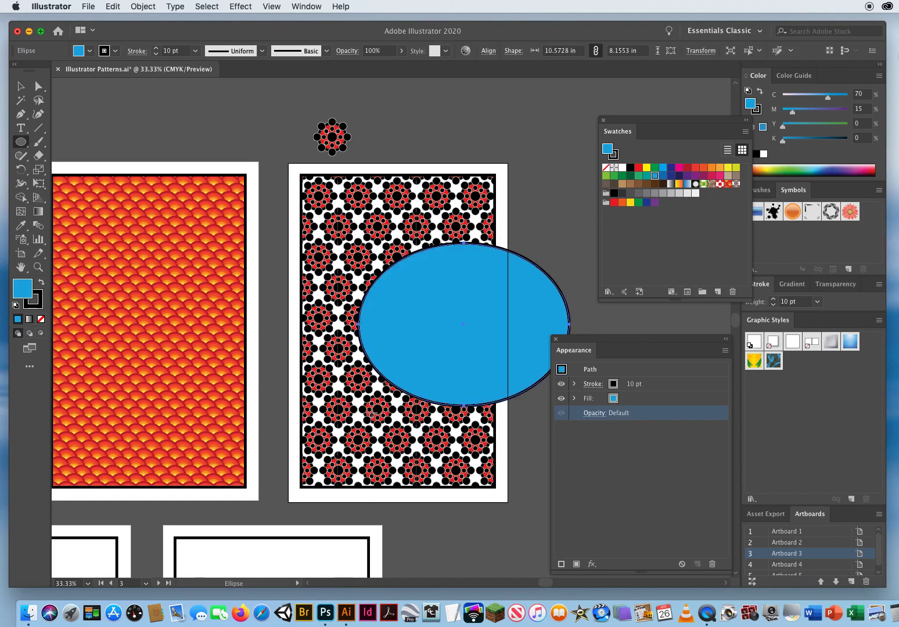
{"action": "left_click", "coordinate": [144, 7]}
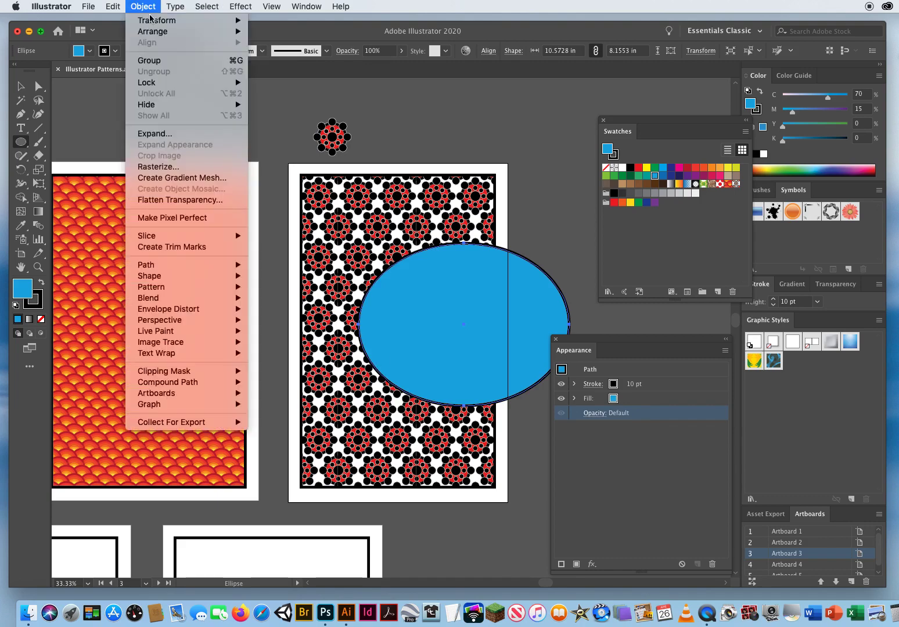
{"action": "mouse_move", "coordinate": [149, 36]}
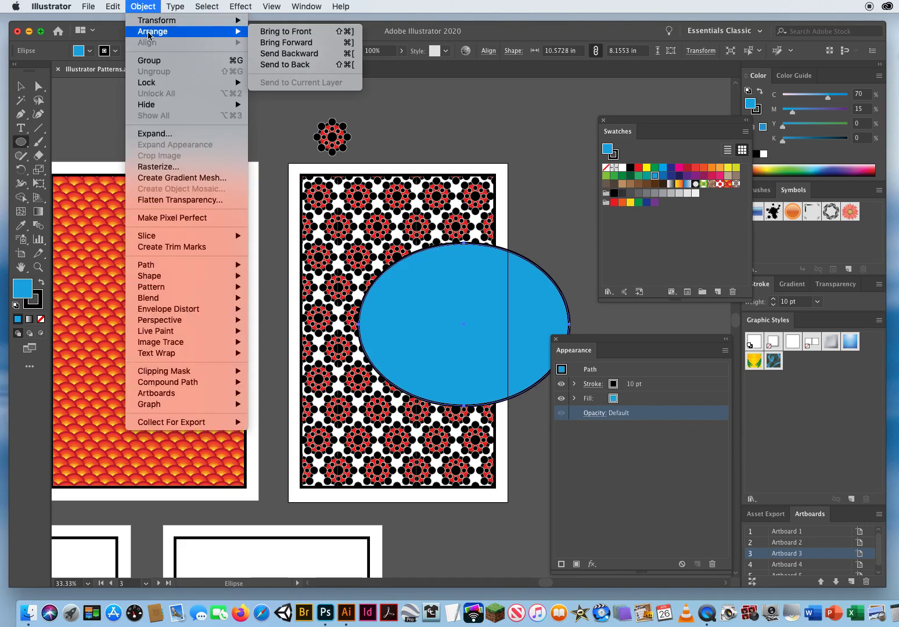
{"action": "left_click", "coordinate": [289, 66]}
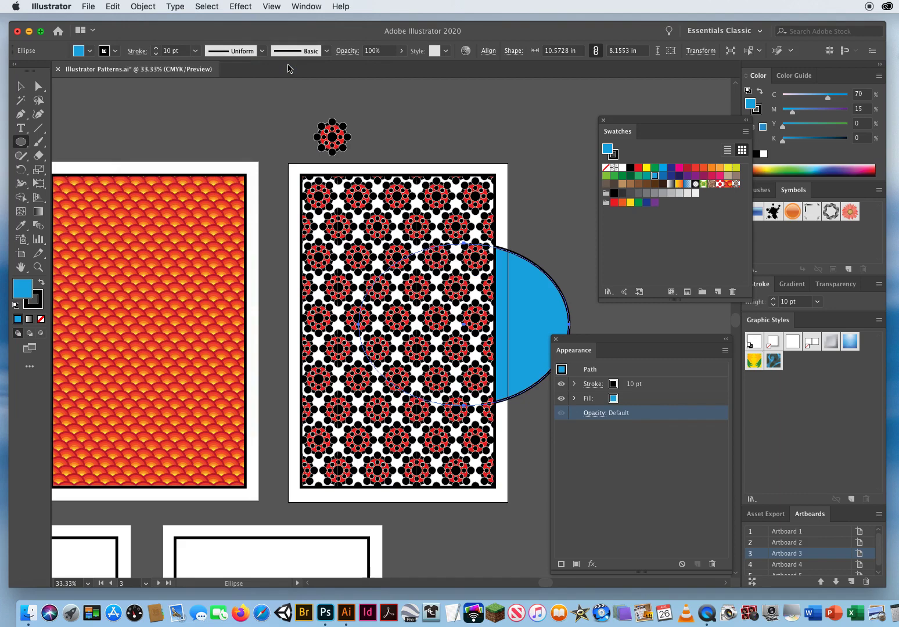
Delete the light blue ellipse lying behind the white-backed patterned rectangle.
{"action": "left_click", "coordinate": [21, 86]}
{"action": "left_click", "coordinate": [163, 118]}
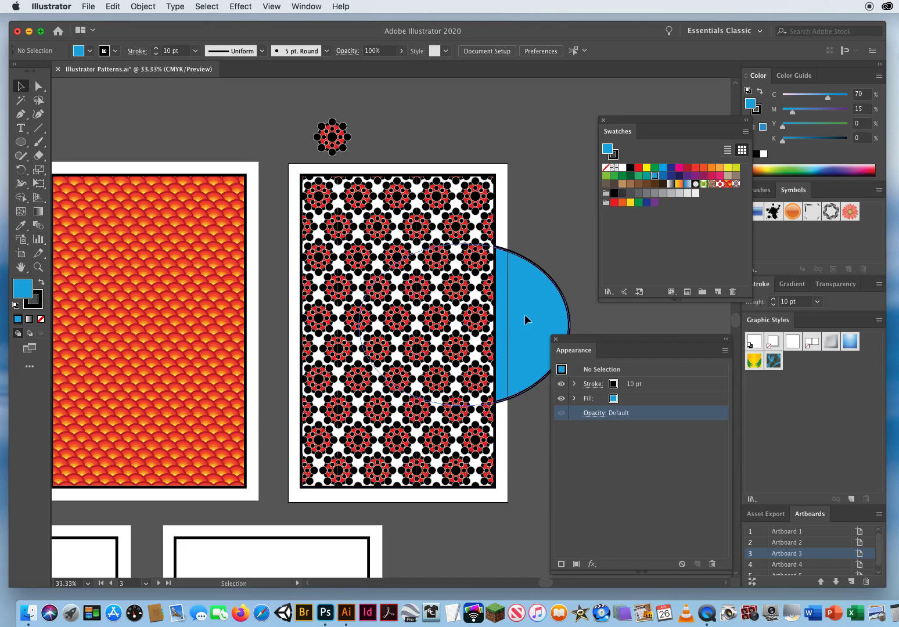
{"action": "left_click_drag", "start_coordinate": [521, 325], "coordinate": [511, 355]}
{"action": "key", "text": "Delete"}
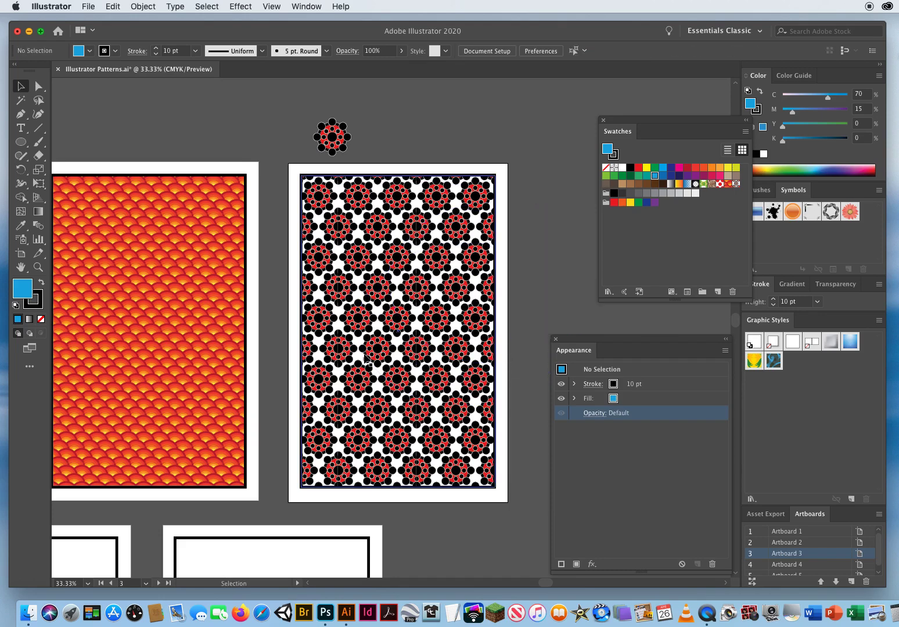
Dock the floating Appearance panel back beside Graphic Styles, with the two empty lower artboards in view.
{"action": "key", "text": "space"}
{"action": "left_click_drag", "start_coordinate": [284, 439], "coordinate": [500, 212]}
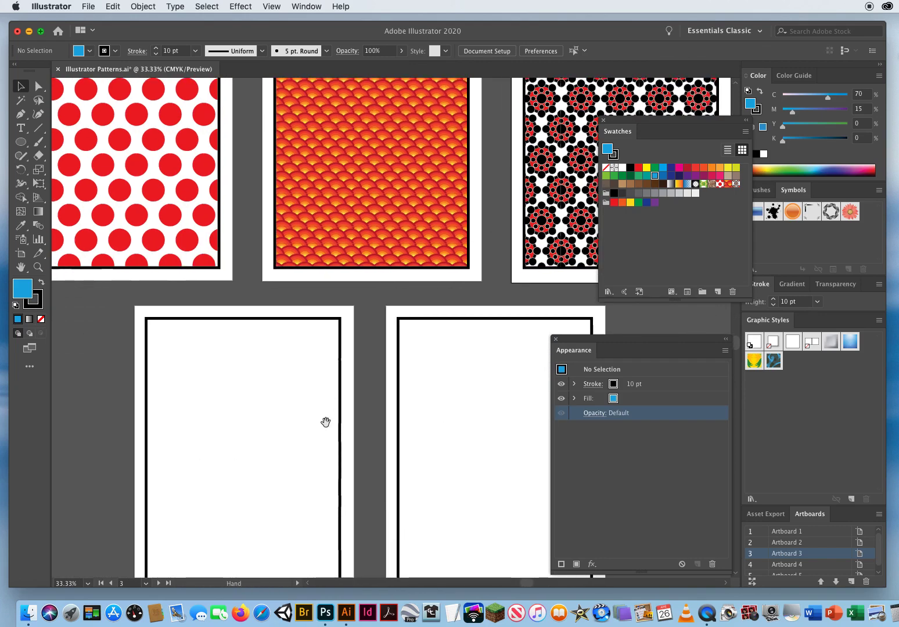
{"action": "left_click_drag", "start_coordinate": [326, 422], "coordinate": [419, 275]}
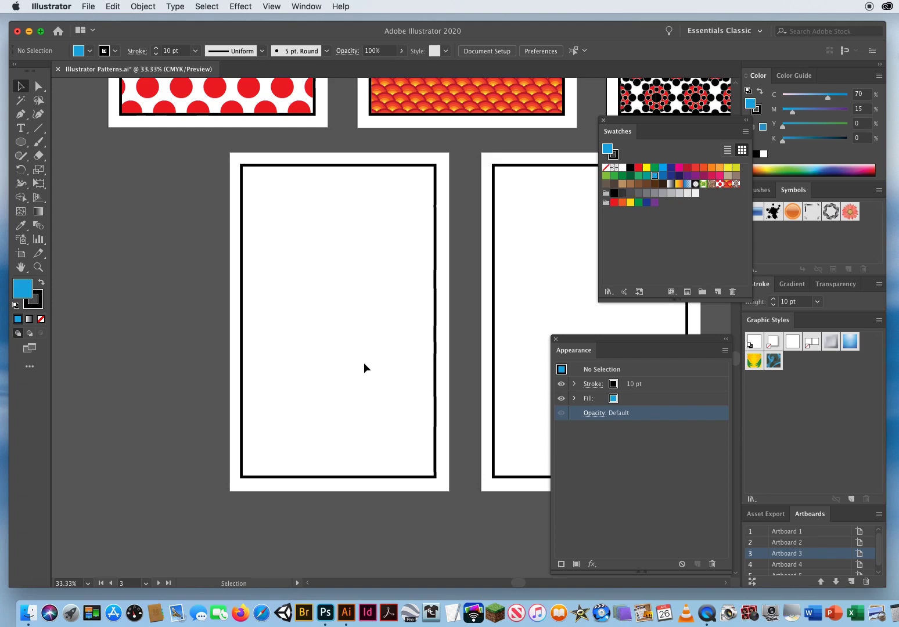
{"action": "left_click_drag", "start_coordinate": [592, 354], "coordinate": [808, 329]}
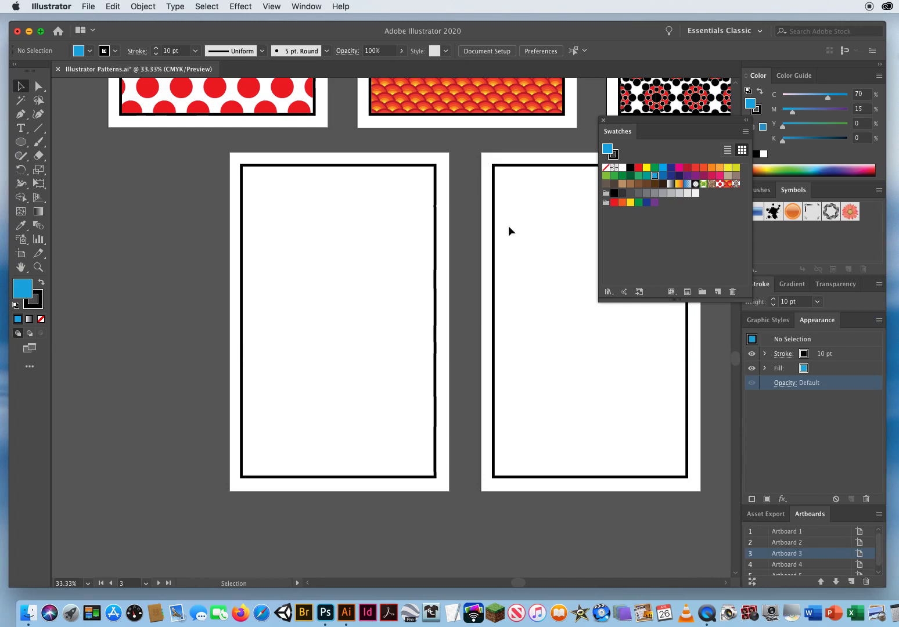
Draw a white square about 1.51 in wide with the default fill and stroke, just below the empty left artboard.
{"action": "left_click_drag", "start_coordinate": [197, 297], "coordinate": [164, 122]}
{"action": "key", "text": "z"}
{"action": "left_click", "coordinate": [334, 354]}
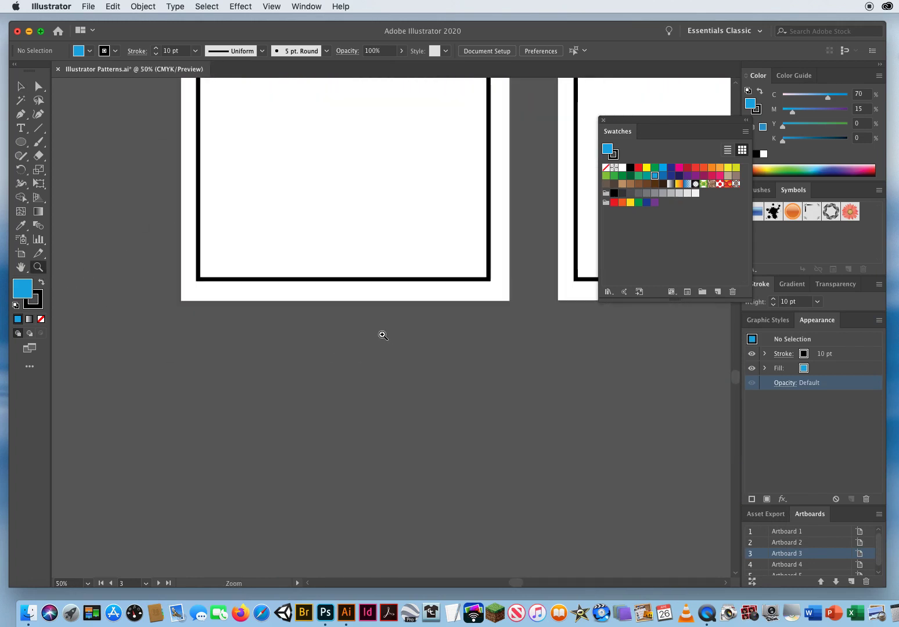
{"action": "left_click", "coordinate": [382, 334]}
{"action": "left_click_drag", "start_coordinate": [403, 326], "coordinate": [355, 380]}
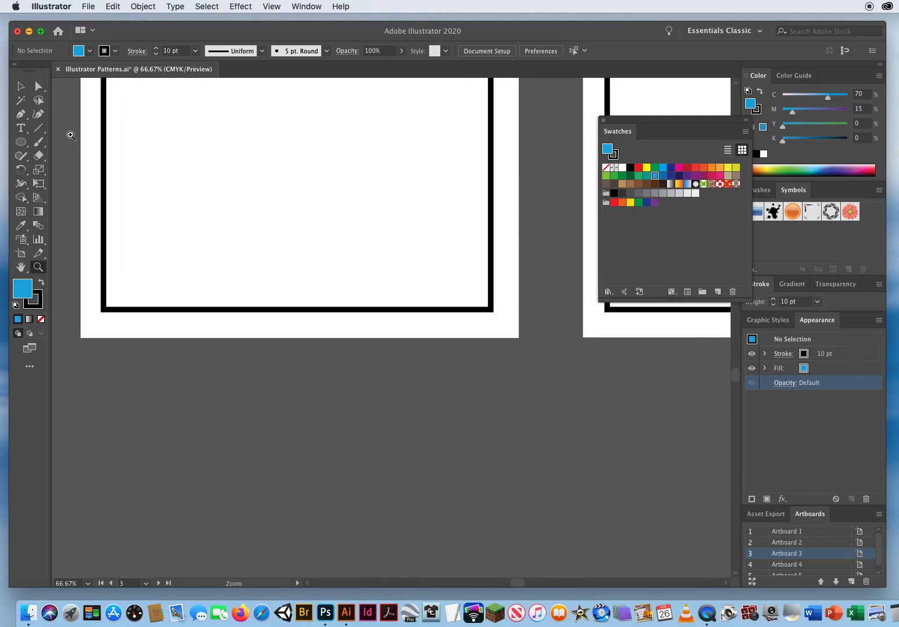
{"action": "key", "text": "d"}
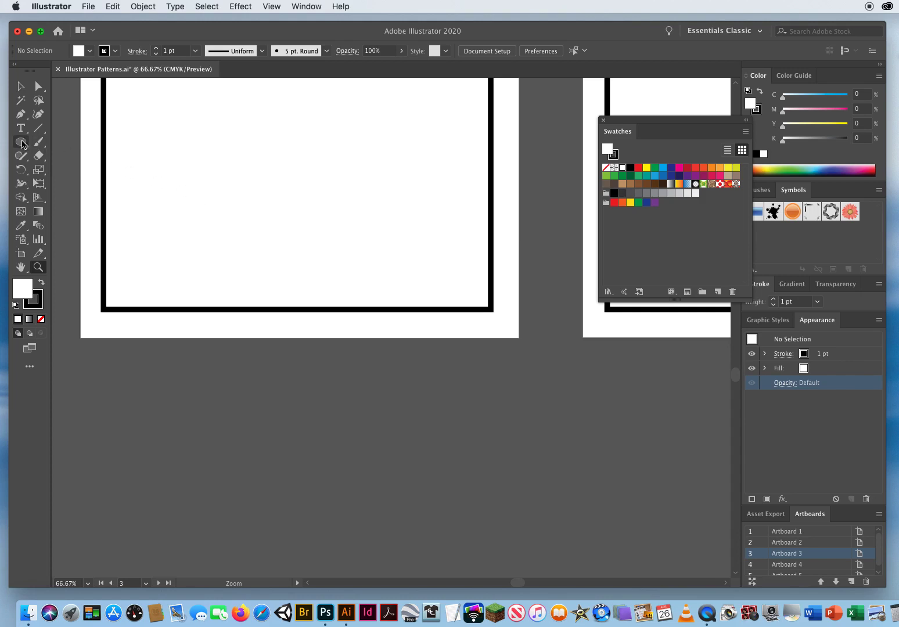
{"action": "left_click", "coordinate": [25, 143]}
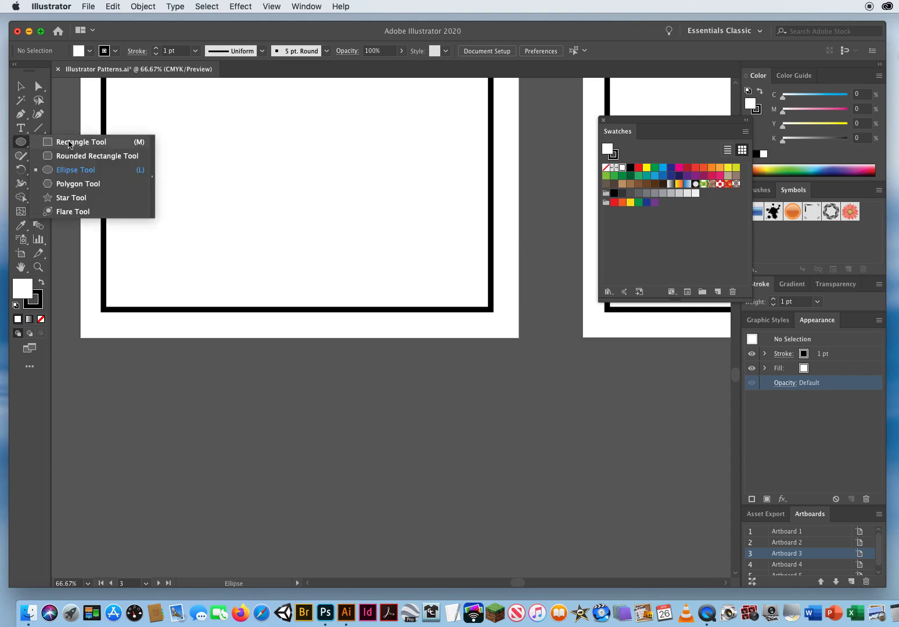
{"action": "left_click", "coordinate": [70, 142]}
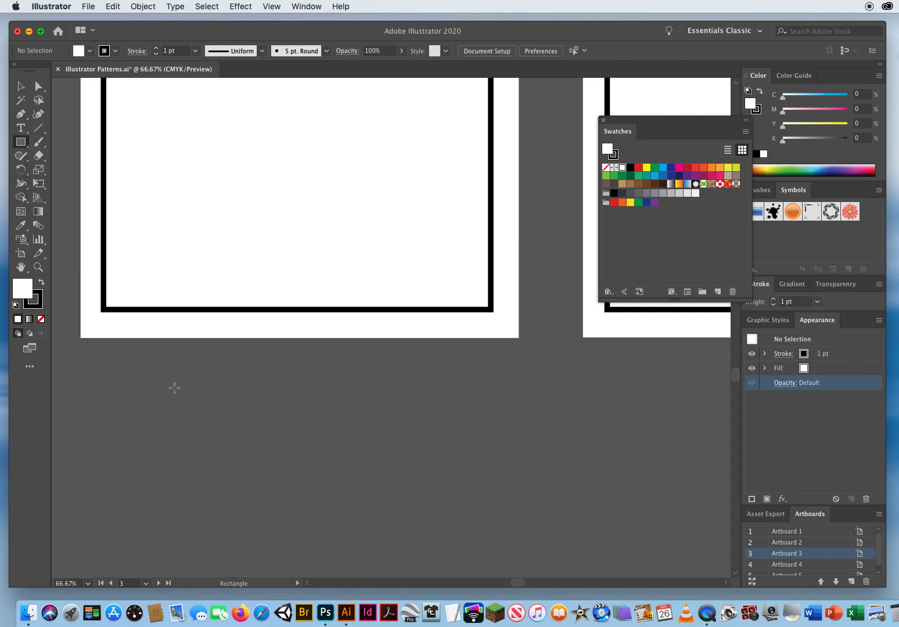
{"action": "left_click_drag", "start_coordinate": [141, 361], "coordinate": [202, 422]}
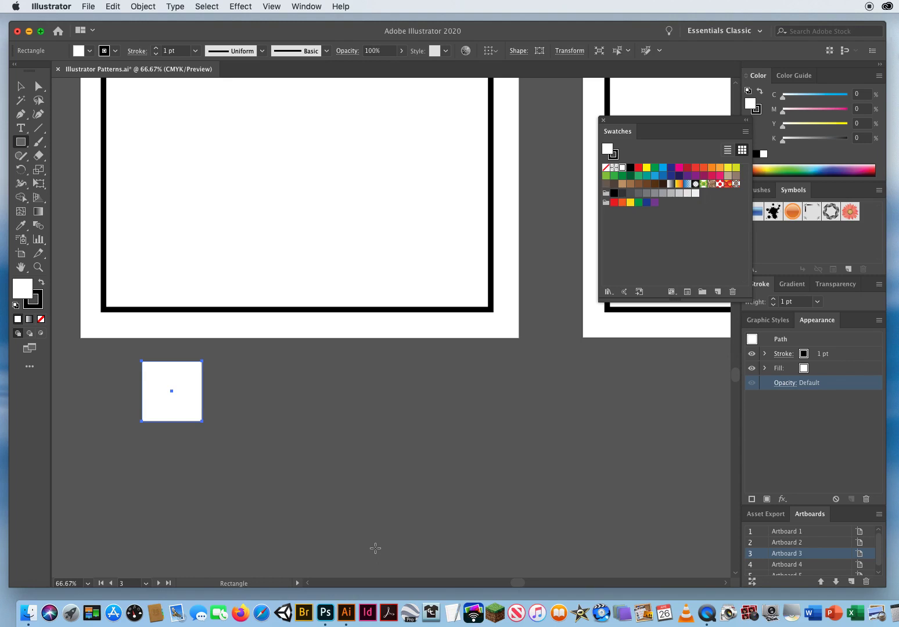
Fill the square with red, remove its stroke, and deselect it.
{"action": "key", "text": "v"}
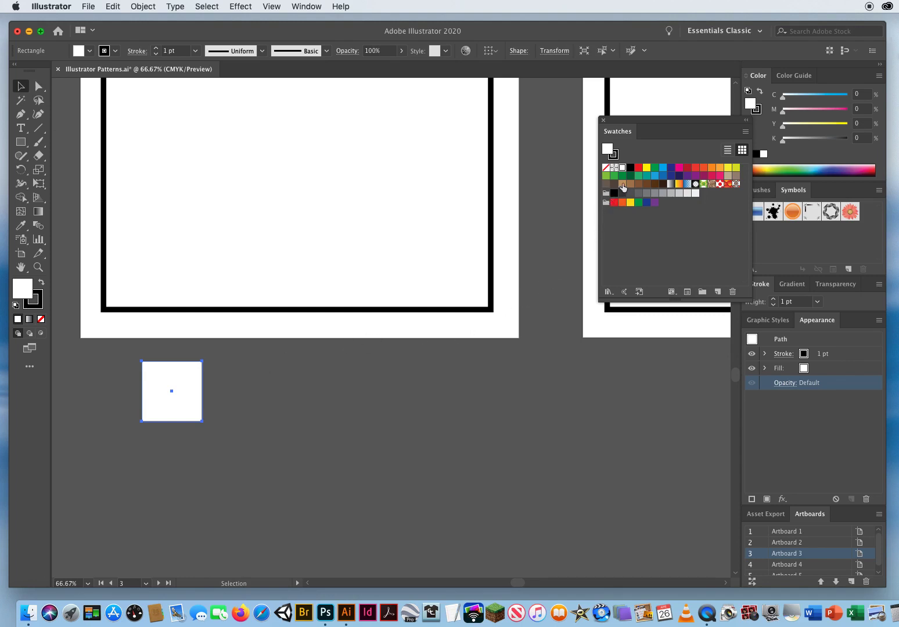
{"action": "left_click", "coordinate": [637, 168]}
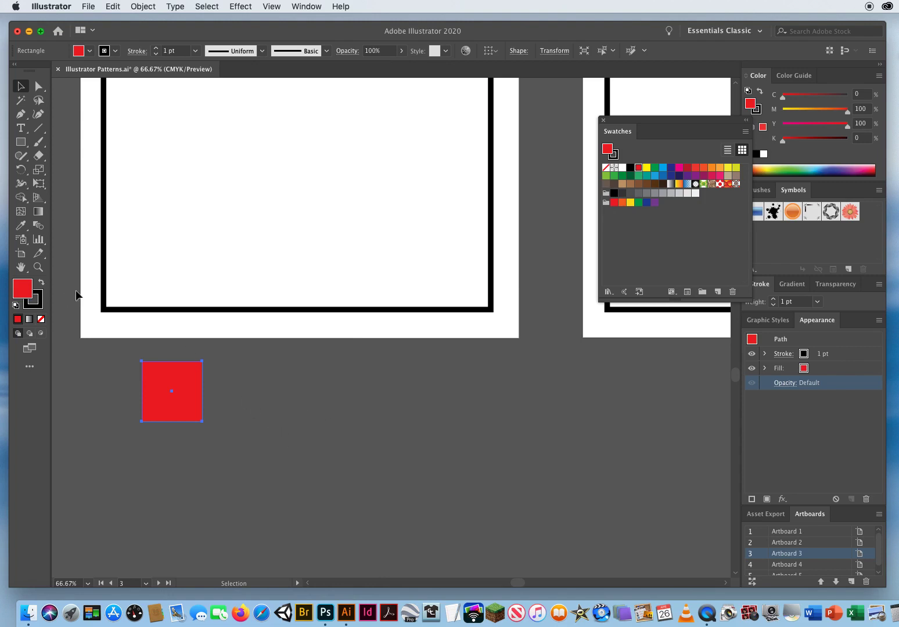
{"action": "left_click", "coordinate": [39, 302]}
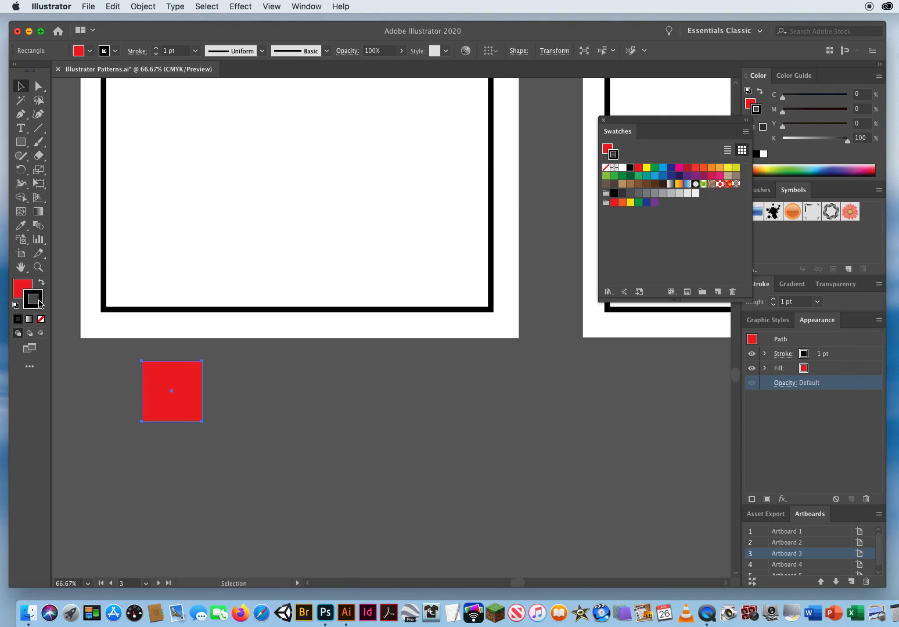
{"action": "key", "text": "slash"}
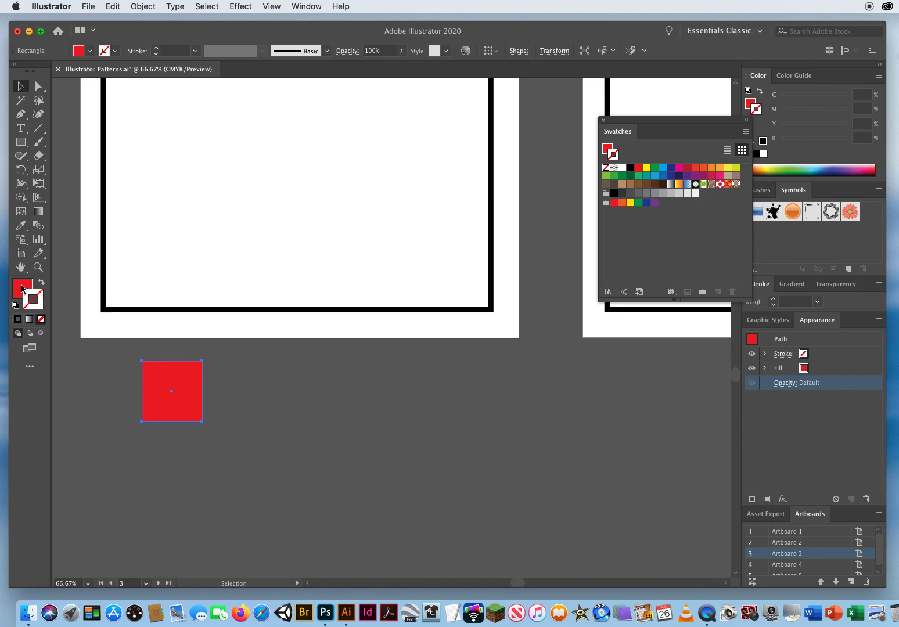
{"action": "left_click", "coordinate": [22, 289]}
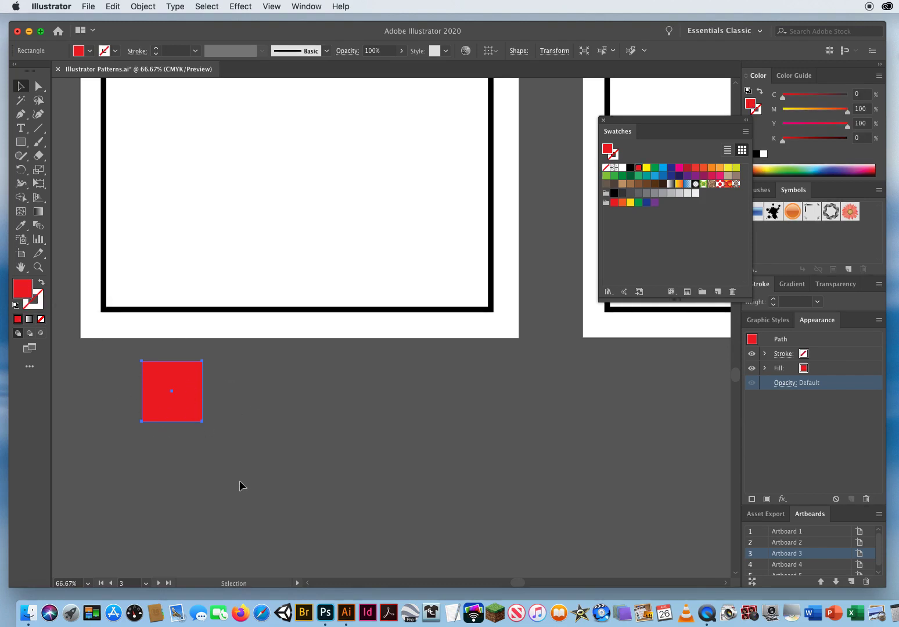
{"action": "left_click", "coordinate": [275, 397]}
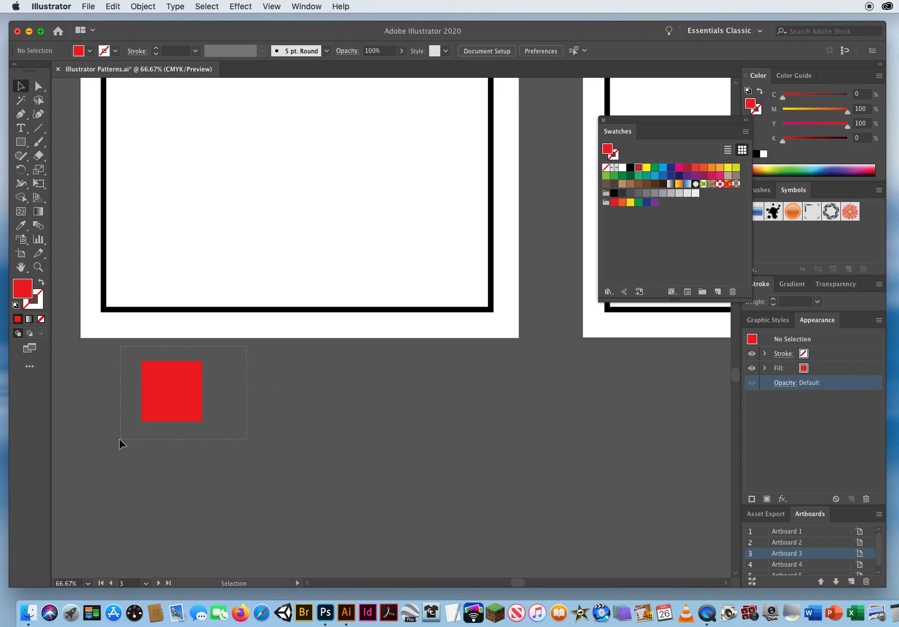
Make a new pattern from the red square and dismiss the notice about the added swatch.
{"action": "left_click_drag", "start_coordinate": [119, 438], "coordinate": [250, 450]}
{"action": "left_click_drag", "start_coordinate": [217, 348], "coordinate": [168, 499]}
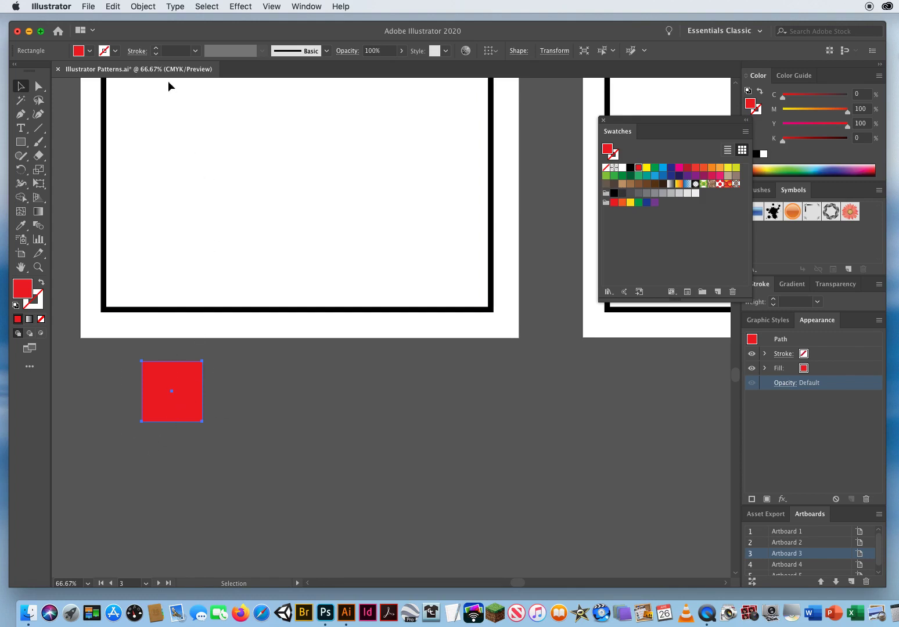
{"action": "left_click", "coordinate": [143, 7]}
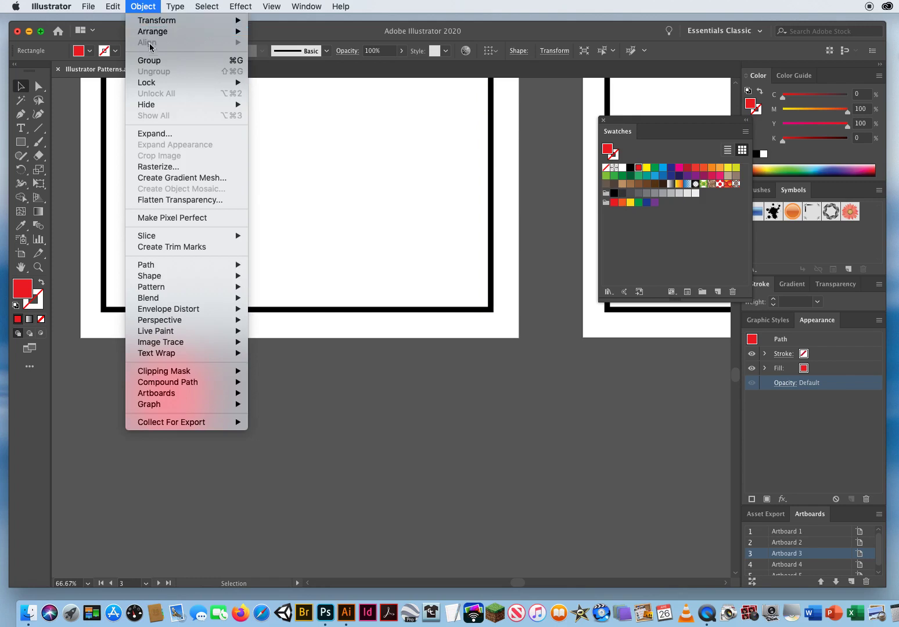
{"action": "mouse_move", "coordinate": [155, 289]}
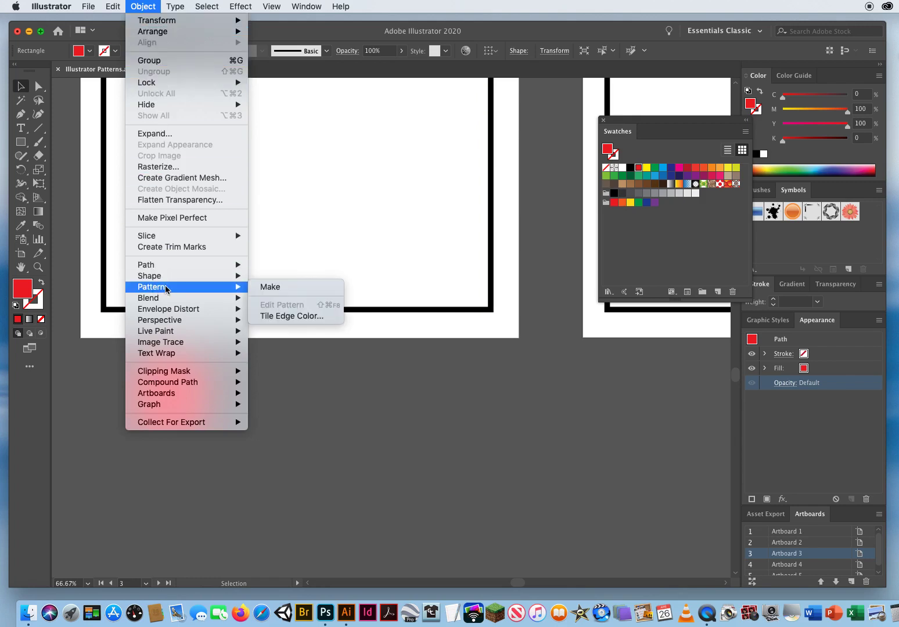
{"action": "left_click", "coordinate": [268, 287]}
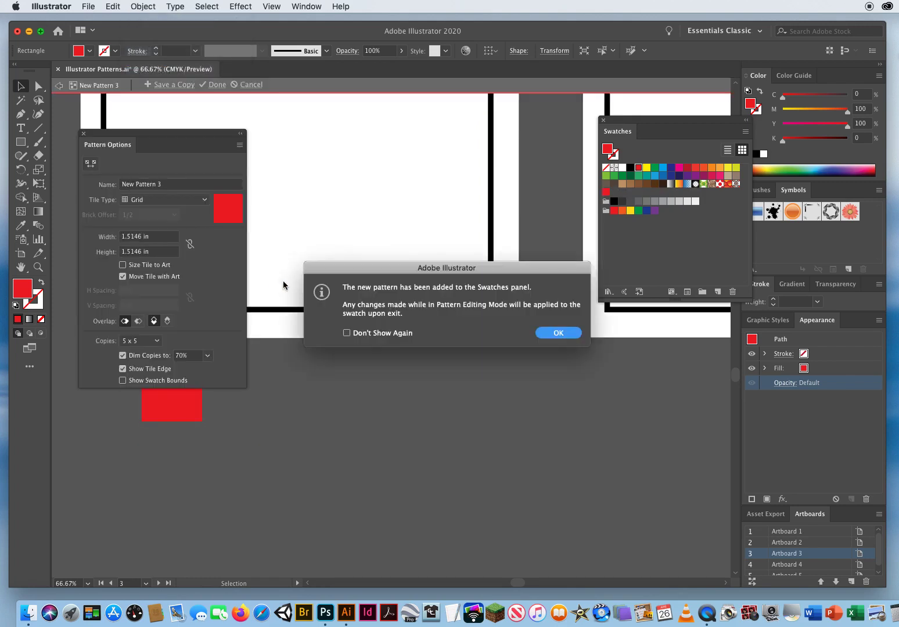
{"action": "left_click", "coordinate": [559, 333]}
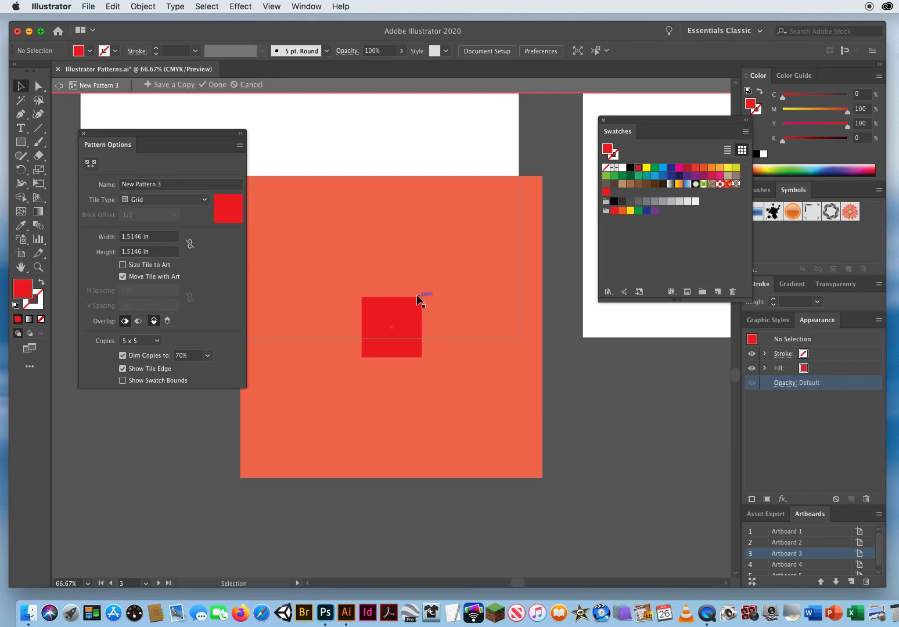
With the red pattern tile enlarged to 150%, set the fill to black and activate the Ellipse tool.
{"action": "left_click", "coordinate": [369, 308]}
{"action": "left_click", "coordinate": [38, 267]}
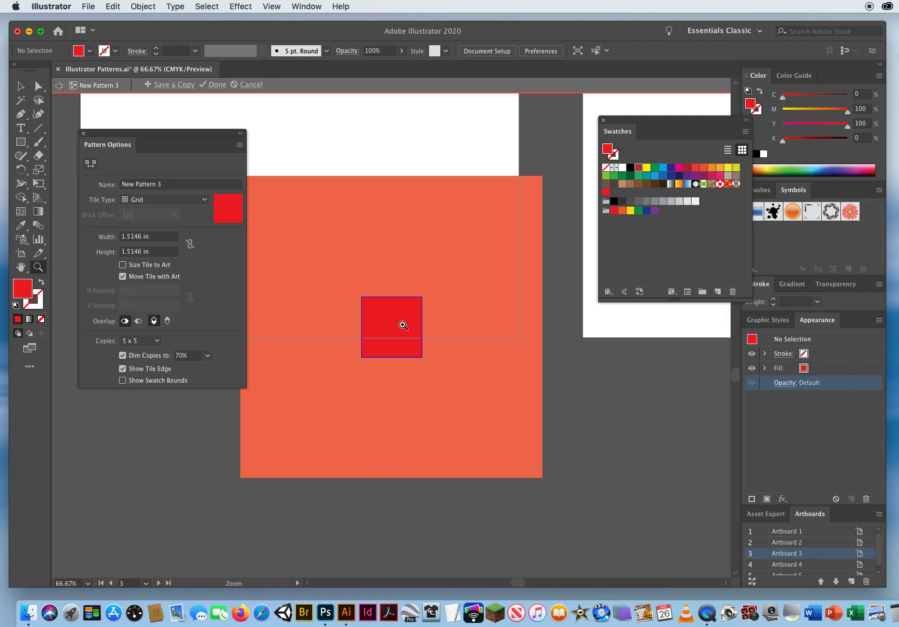
{"action": "left_click", "coordinate": [403, 325]}
{"action": "left_click", "coordinate": [384, 322]}
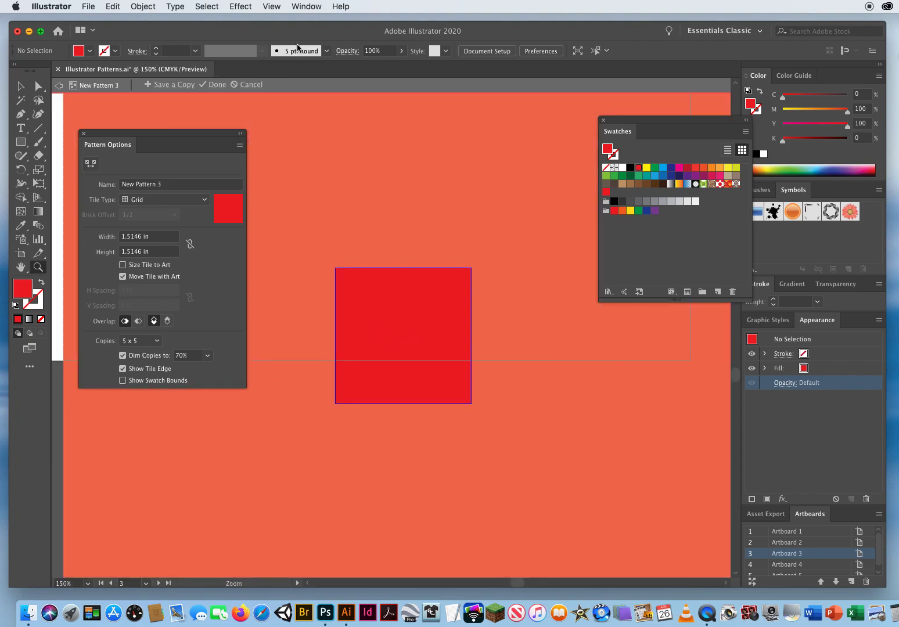
{"action": "key", "text": "v"}
{"action": "key", "text": "Page_Down"}
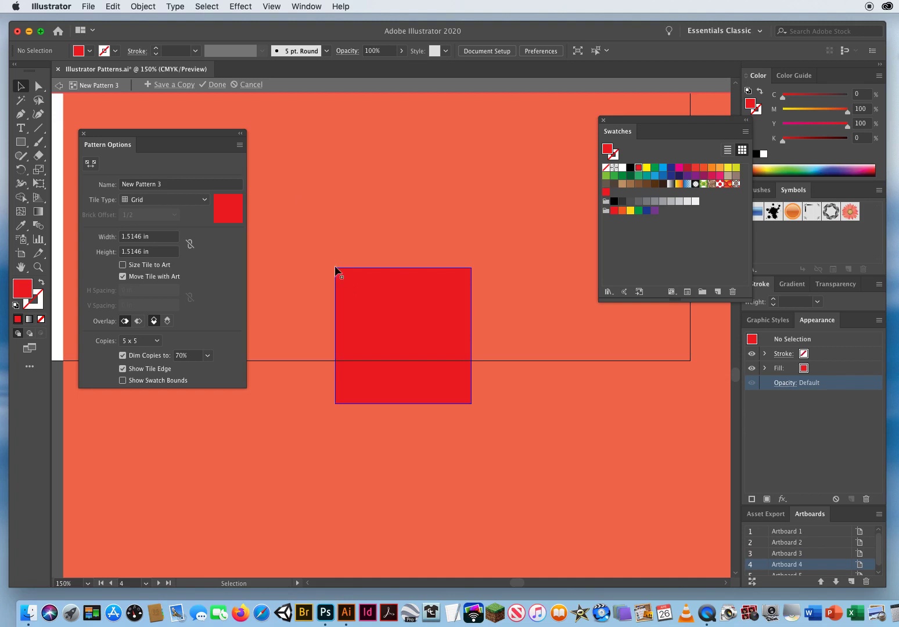
{"action": "left_click", "coordinate": [630, 169]}
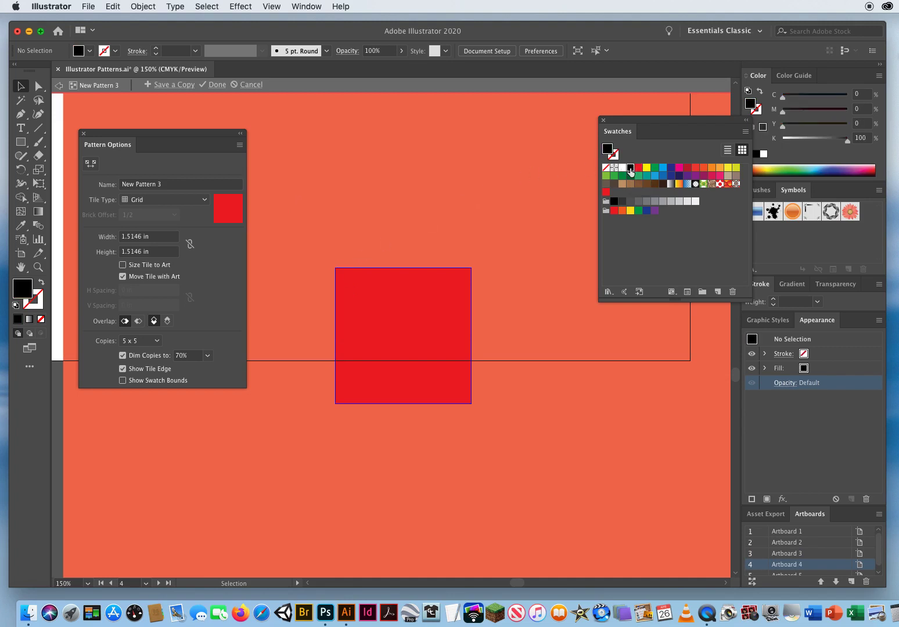
{"action": "left_click", "coordinate": [21, 142]}
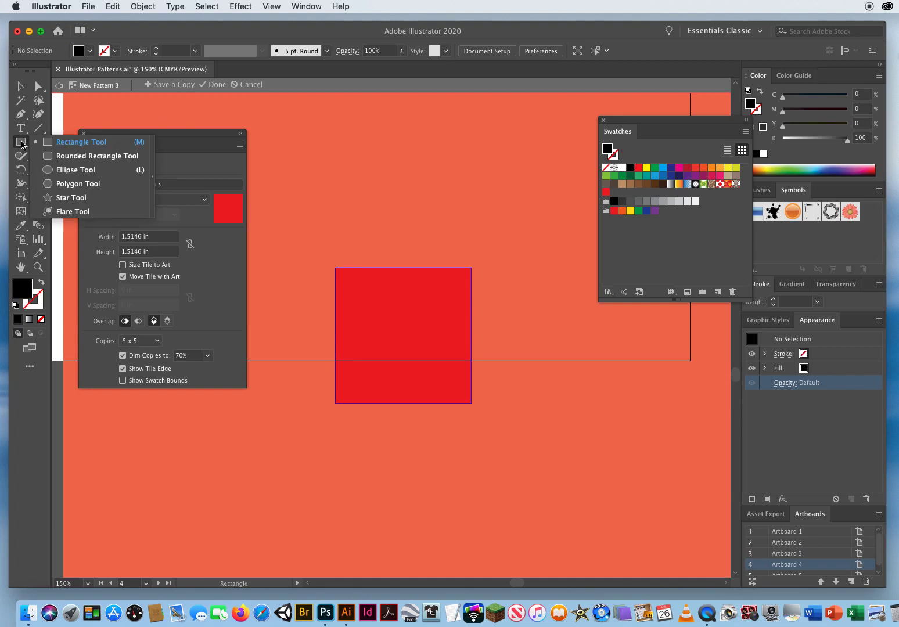
{"action": "left_click", "coordinate": [70, 170]}
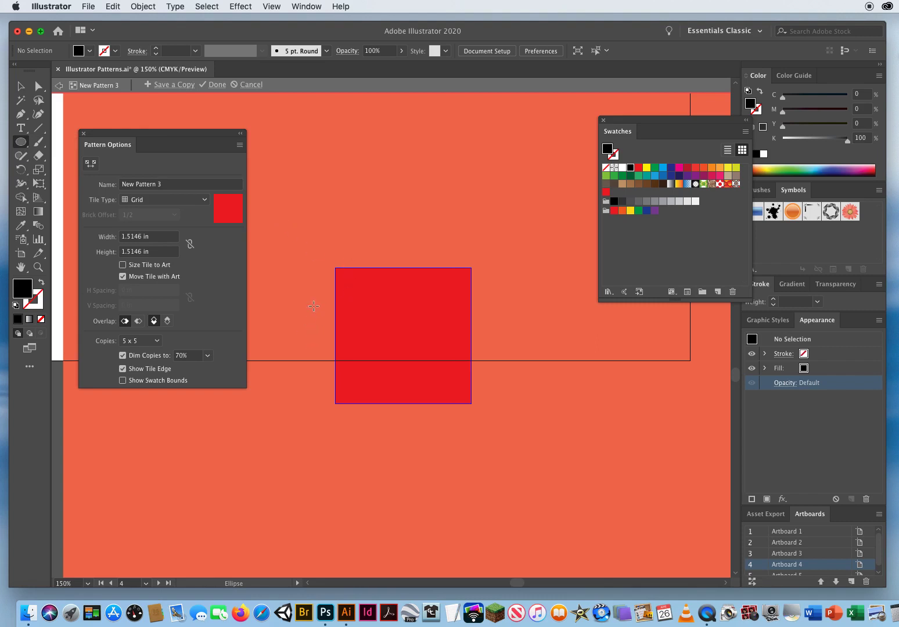
Try a black ellipse across the red tile's left edge and another across its top edge, deleting each one.
{"action": "left_click_drag", "start_coordinate": [311, 296], "coordinate": [362, 332]}
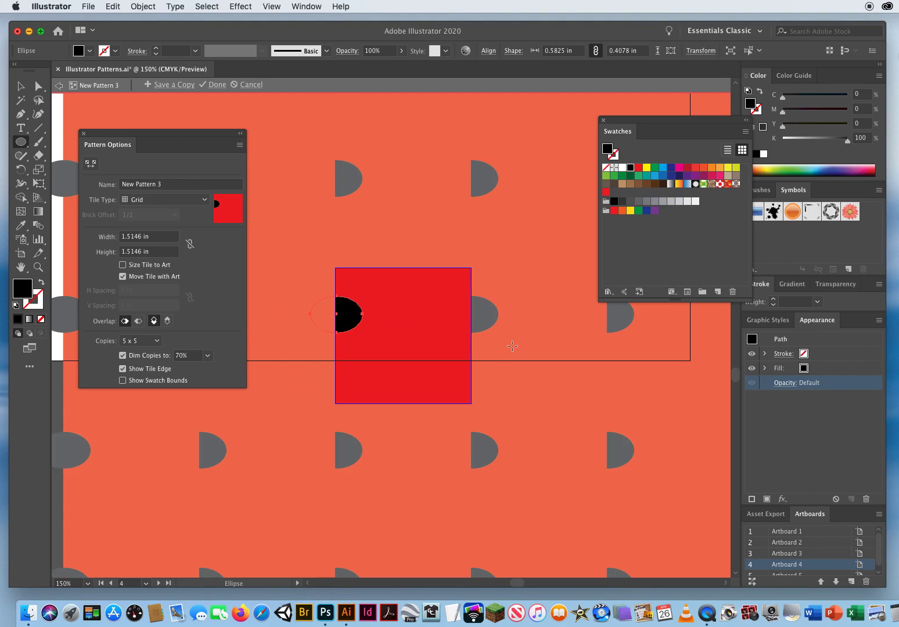
{"action": "key", "text": "Delete"}
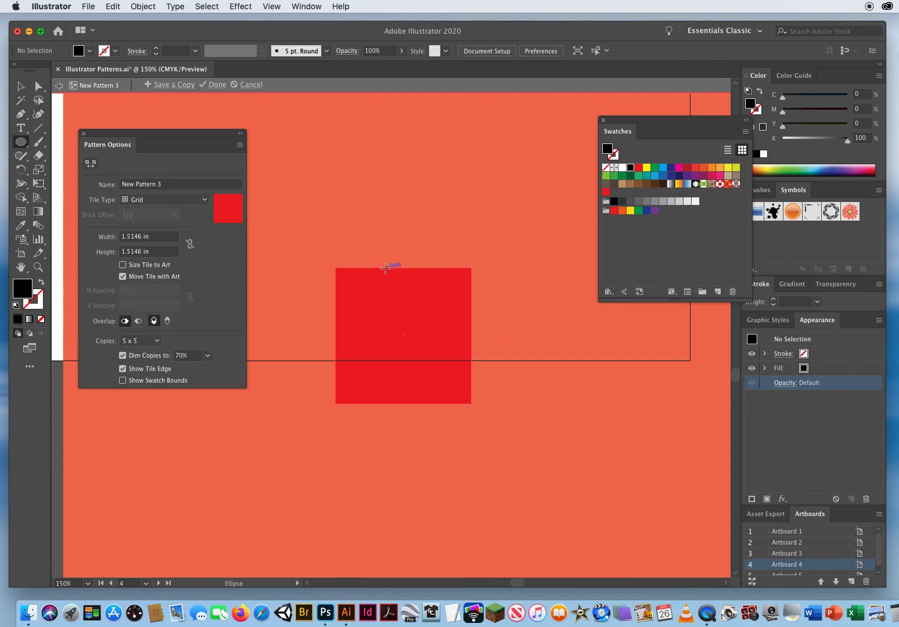
{"action": "left_click_drag", "start_coordinate": [355, 239], "coordinate": [406, 295]}
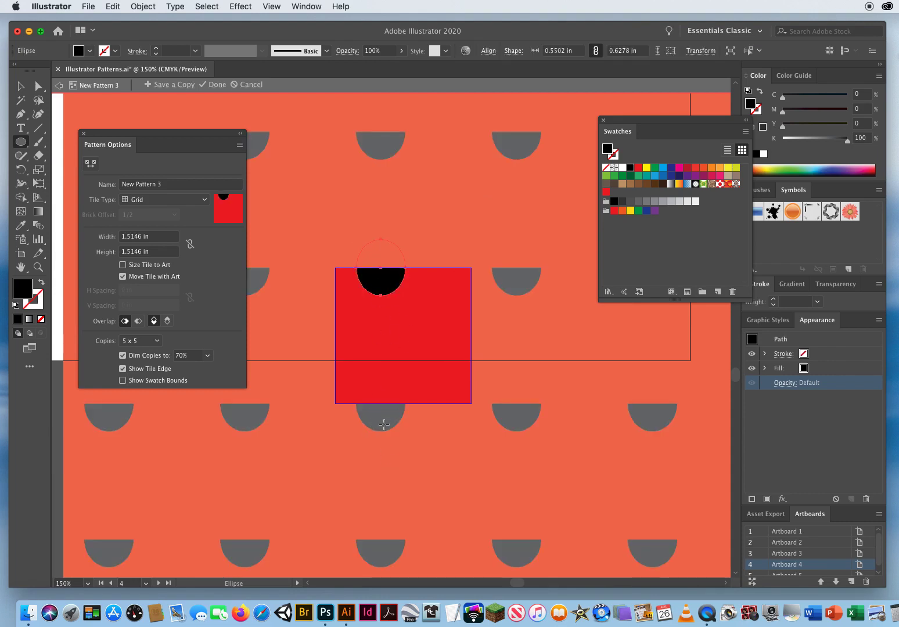
{"action": "key", "text": "Delete"}
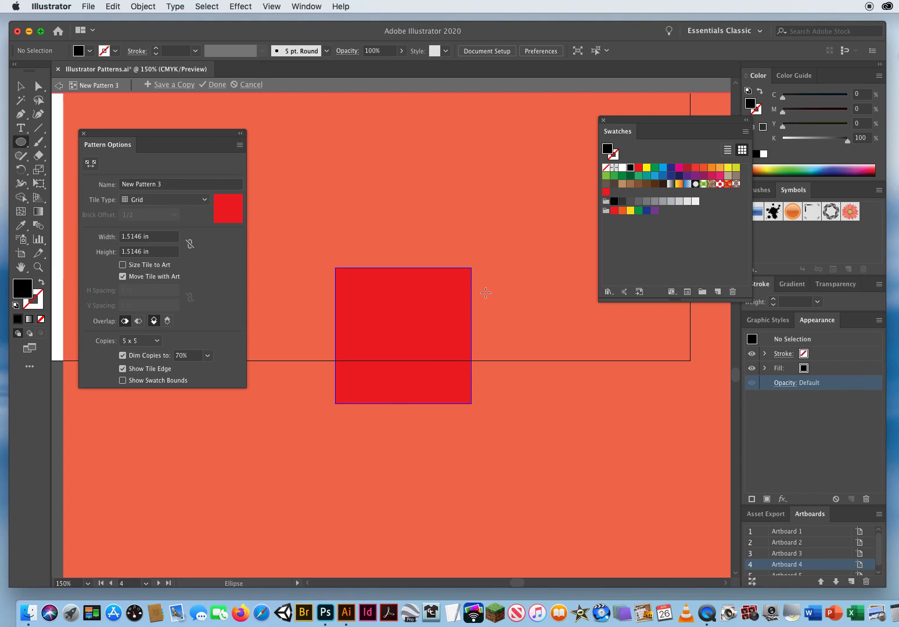
Draw black circles about 0.28 in on the tile's right edge, 0.17 in on its bottom edge and 0.35 in inside its lower left.
{"action": "left_click_drag", "start_coordinate": [477, 301], "coordinate": [463, 314]}
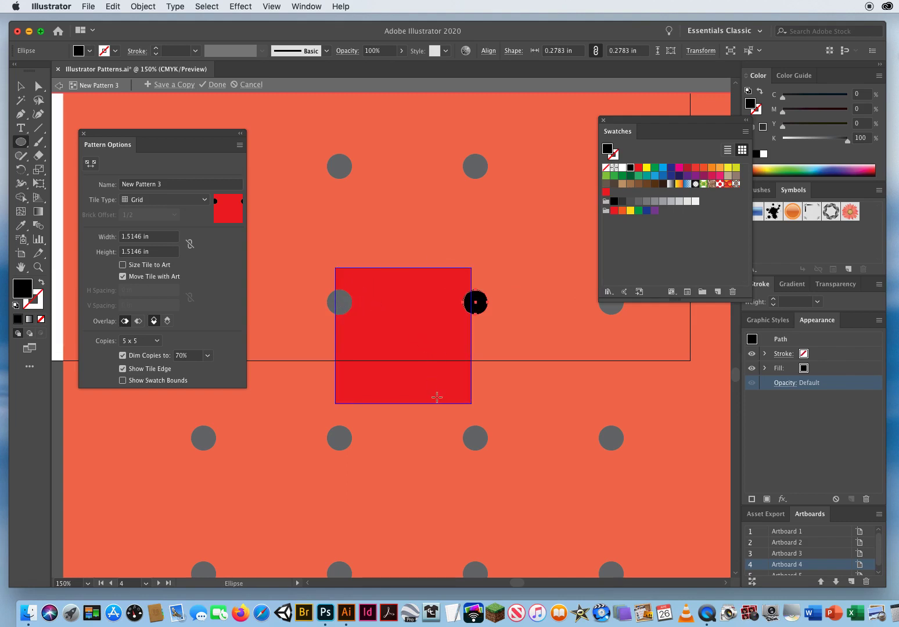
{"action": "left_click_drag", "start_coordinate": [429, 413], "coordinate": [444, 397]}
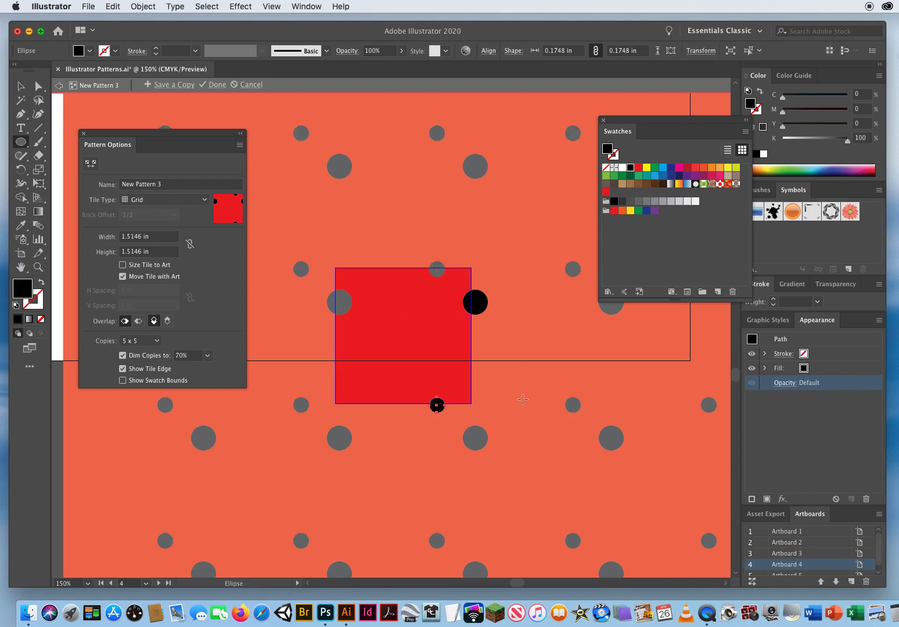
{"action": "left_click", "coordinate": [492, 346], "text": "super"}
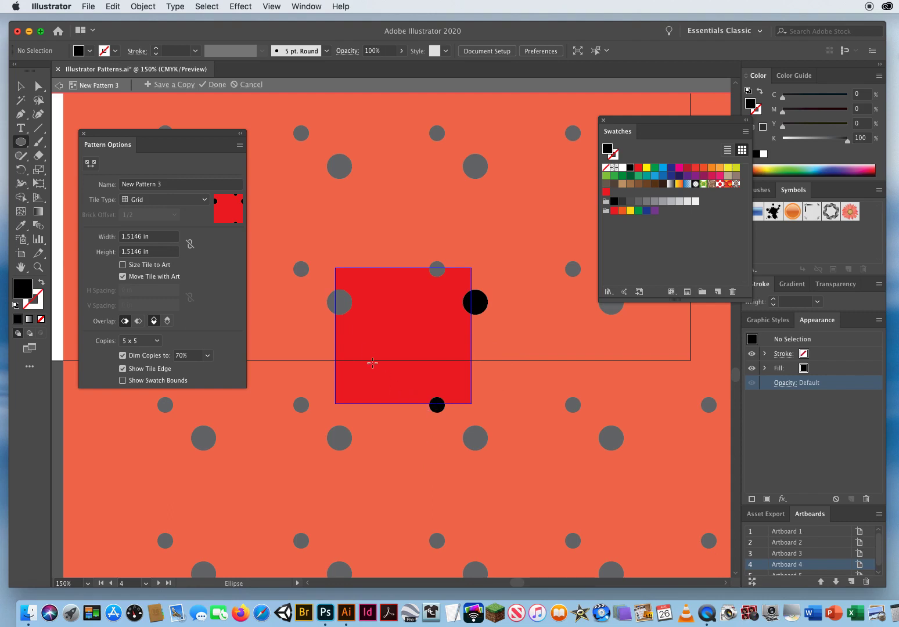
{"action": "left_click_drag", "start_coordinate": [361, 345], "coordinate": [393, 369]}
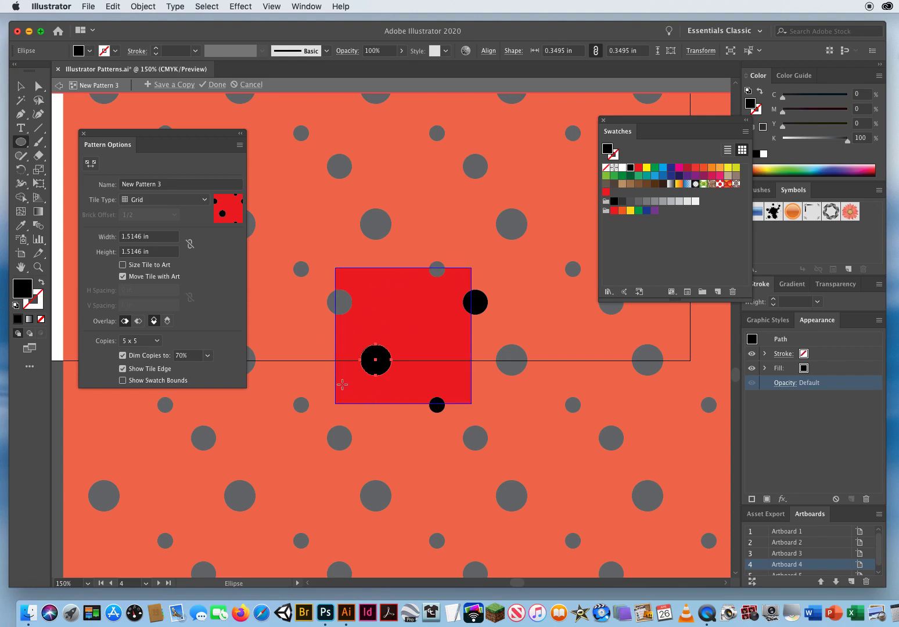
Add six black circles to the tile's lower part, including about 0.32 in on the bottom edge and 0.20 in at the lower-right corner.
{"action": "mouse_move", "coordinate": [342, 384]}
{"action": "left_mouse_down"}
{"action": "mouse_move", "coordinate": [358, 400]}
{"action": "mouse_move", "coordinate": [426, 427]}
{"action": "left_mouse_up"}
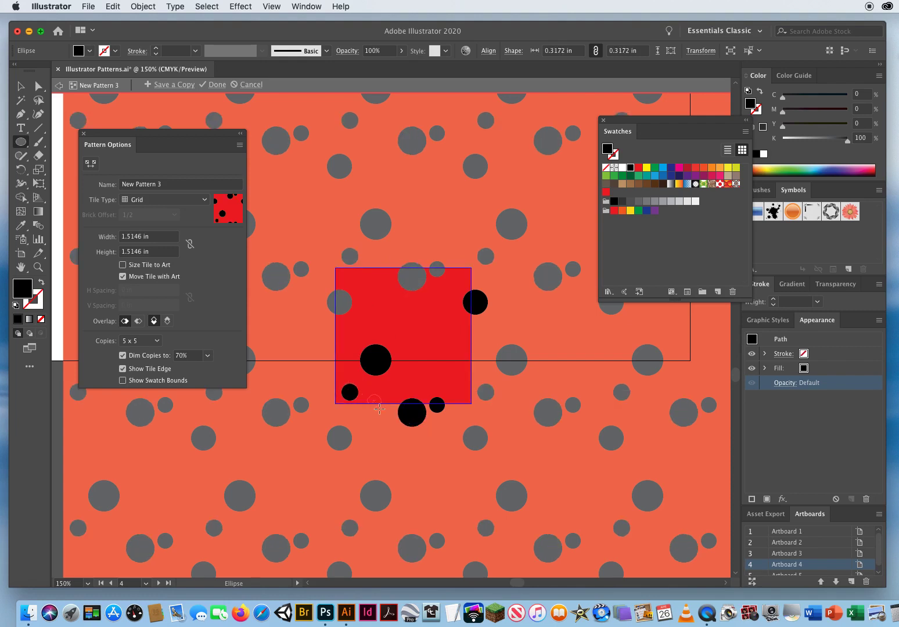
{"action": "mouse_move", "coordinate": [368, 396]}
{"action": "left_mouse_down"}
{"action": "mouse_move", "coordinate": [378, 405]}
{"action": "mouse_move", "coordinate": [403, 392]}
{"action": "left_mouse_up"}
{"action": "left_click_drag", "start_coordinate": [420, 365], "coordinate": [476, 413]}
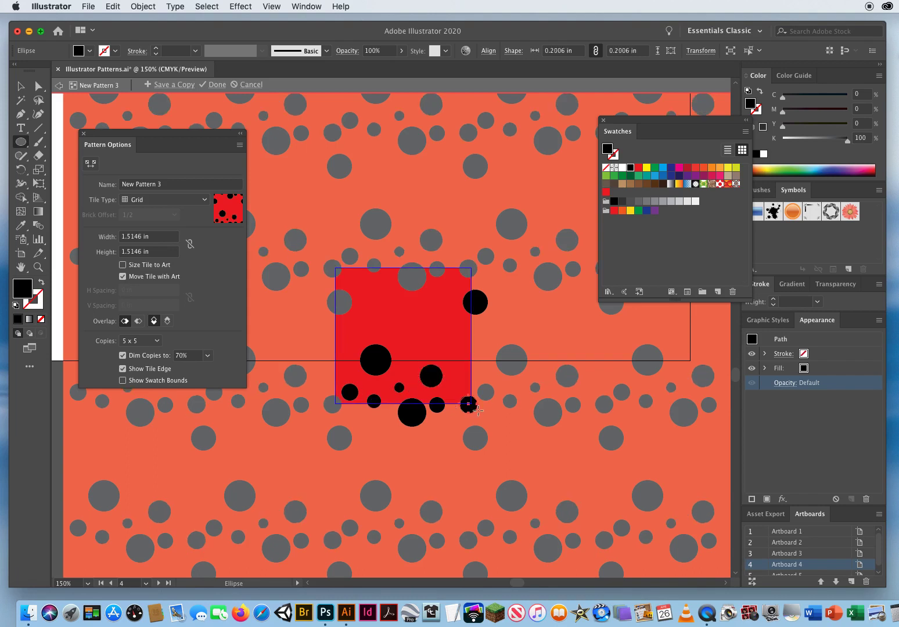
Add three black circles around the tile's large inner circle, and delete an extra one drawn on the left edge.
{"action": "left_click_drag", "start_coordinate": [445, 354], "coordinate": [453, 362]}
{"action": "left_click_drag", "start_coordinate": [396, 334], "coordinate": [417, 355]}
{"action": "mouse_move", "coordinate": [340, 361]}
{"action": "left_mouse_down"}
{"action": "mouse_move", "coordinate": [352, 372]}
{"action": "mouse_move", "coordinate": [347, 347]}
{"action": "left_mouse_up"}
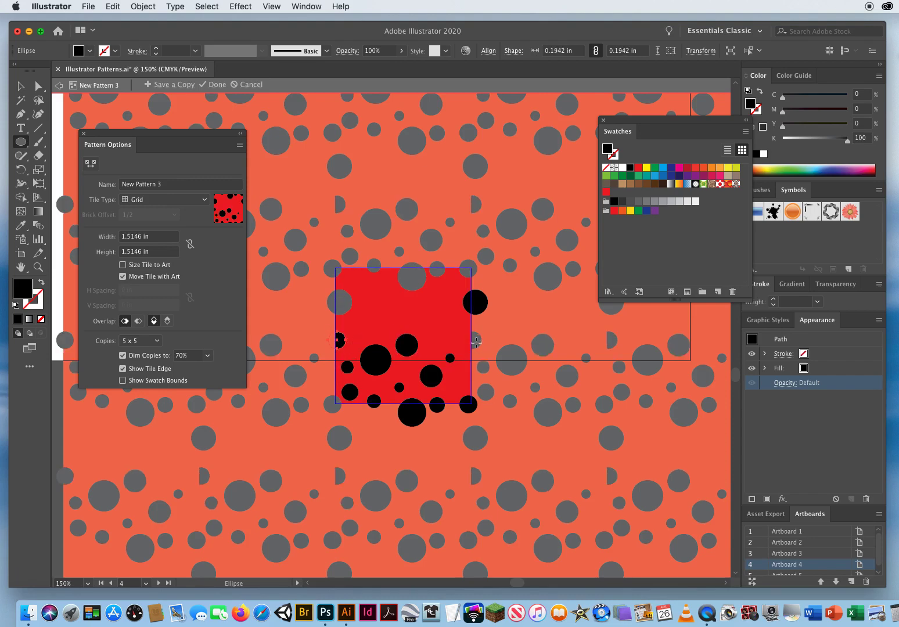
{"action": "key", "text": "Delete"}
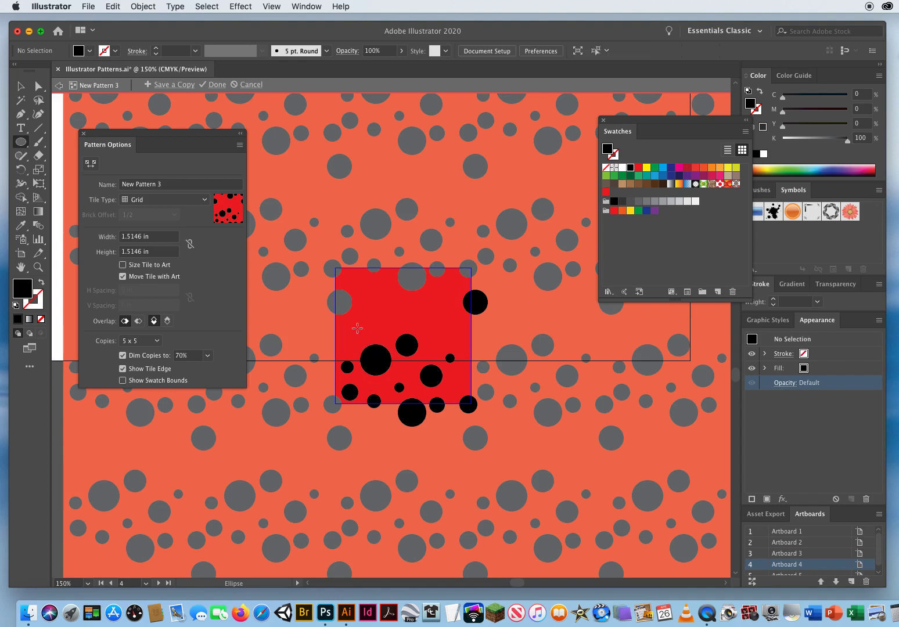
Scatter black circles across the tile's upper half, including about 0.29 in right of center, 0.25 in near the upper-right corner and a 0.08 in dot.
{"action": "mouse_move", "coordinate": [343, 327]}
{"action": "left_mouse_down"}
{"action": "mouse_move", "coordinate": [353, 337]}
{"action": "mouse_move", "coordinate": [395, 324]}
{"action": "mouse_move", "coordinate": [440, 327]}
{"action": "left_mouse_up"}
{"action": "left_click_drag", "start_coordinate": [445, 325], "coordinate": [481, 359]}
{"action": "left_click_drag", "start_coordinate": [441, 284], "coordinate": [465, 306]}
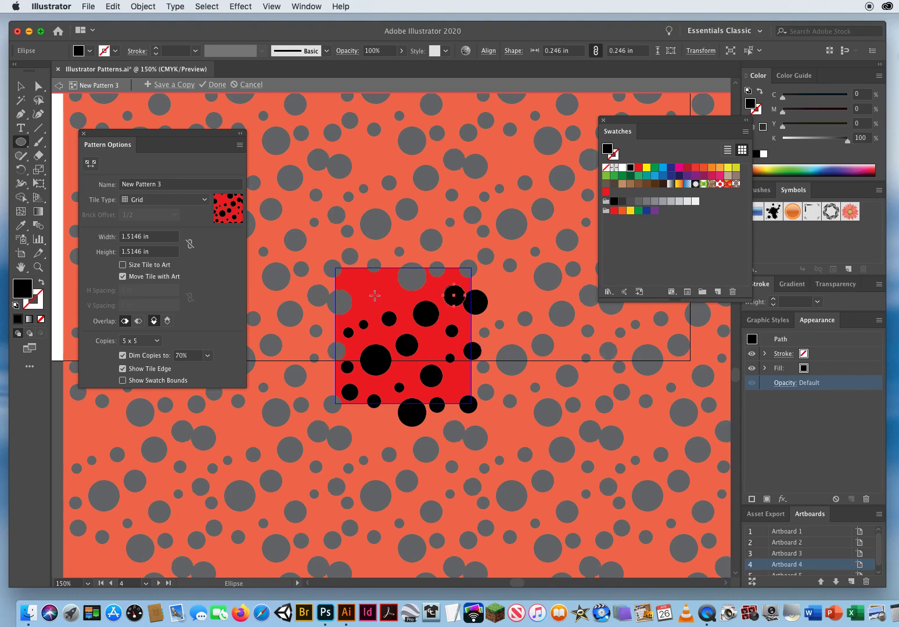
{"action": "left_click_drag", "start_coordinate": [367, 293], "coordinate": [384, 310]}
{"action": "mouse_move", "coordinate": [348, 278]}
{"action": "left_mouse_down"}
{"action": "mouse_move", "coordinate": [366, 296]}
{"action": "mouse_move", "coordinate": [393, 280]}
{"action": "mouse_move", "coordinate": [406, 314]}
{"action": "mouse_move", "coordinate": [435, 291]}
{"action": "left_mouse_up"}
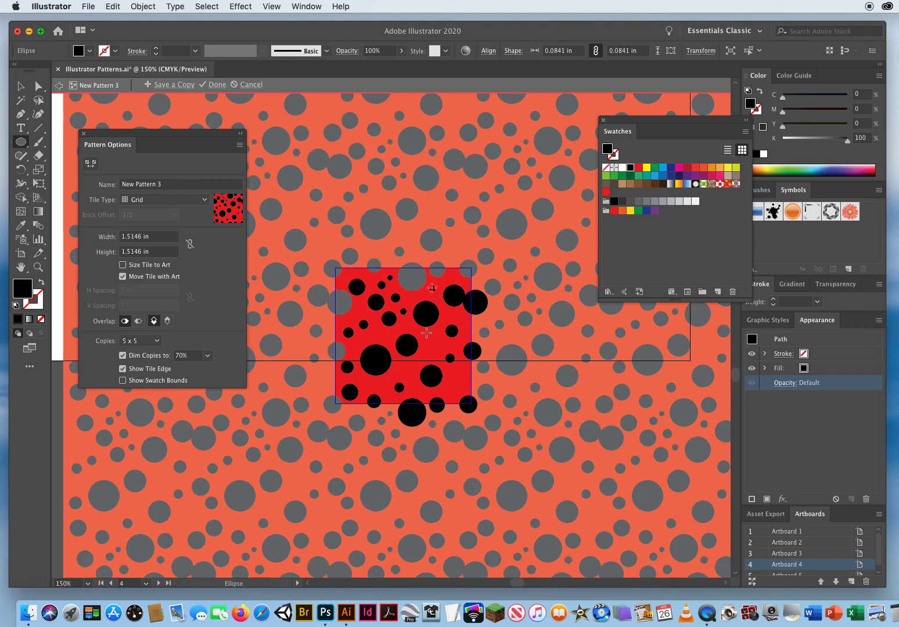
Fill the gaps in the tile's middle and lower part with small black circles about 0.06 to 0.10 in.
{"action": "mouse_move", "coordinate": [428, 333]}
{"action": "left_mouse_down"}
{"action": "mouse_move", "coordinate": [431, 354]}
{"action": "mouse_move", "coordinate": [412, 370]}
{"action": "left_mouse_up"}
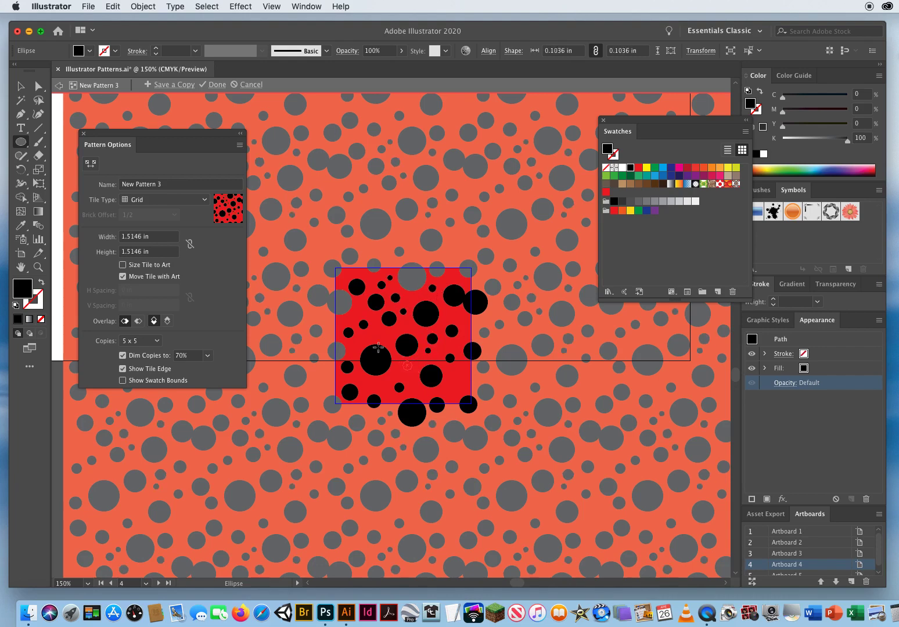
{"action": "left_click_drag", "start_coordinate": [374, 331], "coordinate": [380, 337]}
{"action": "left_click_drag", "start_coordinate": [378, 380], "coordinate": [384, 385]}
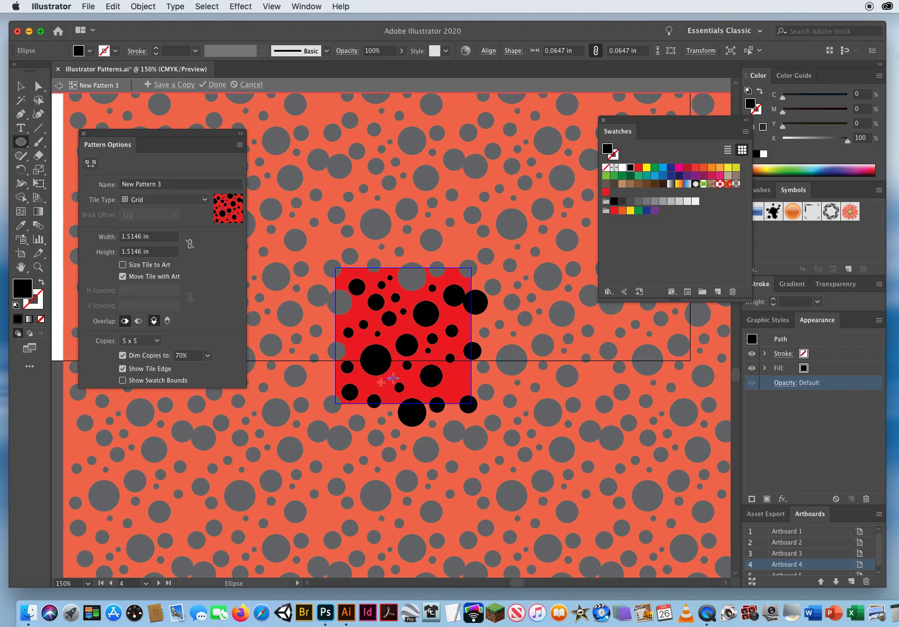
{"action": "left_click_drag", "start_coordinate": [449, 380], "coordinate": [459, 392]}
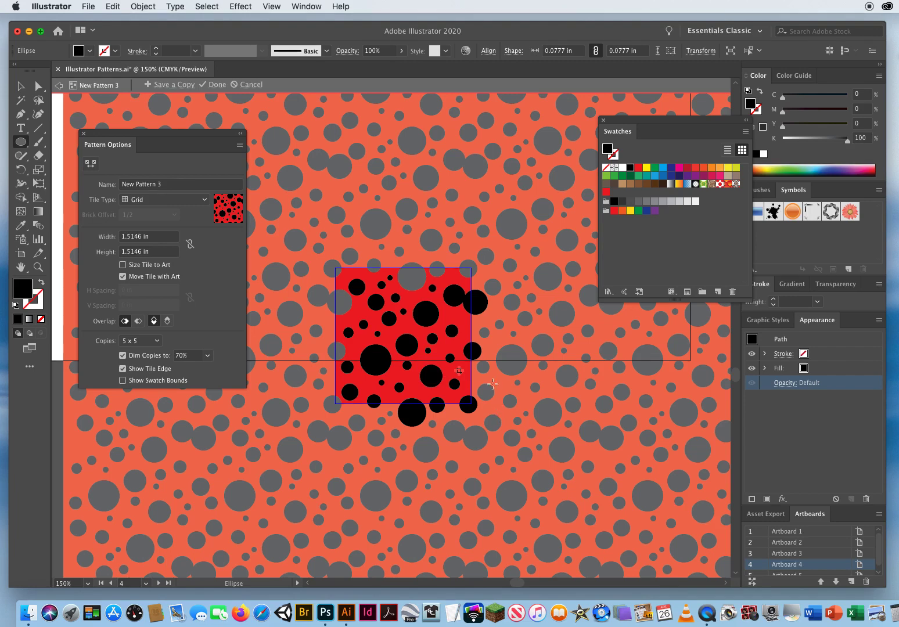
Shift the circles near the upper-right corner, right of center and near the upper-left corner slightly to even out their spacing.
{"action": "left_click", "coordinate": [20, 86]}
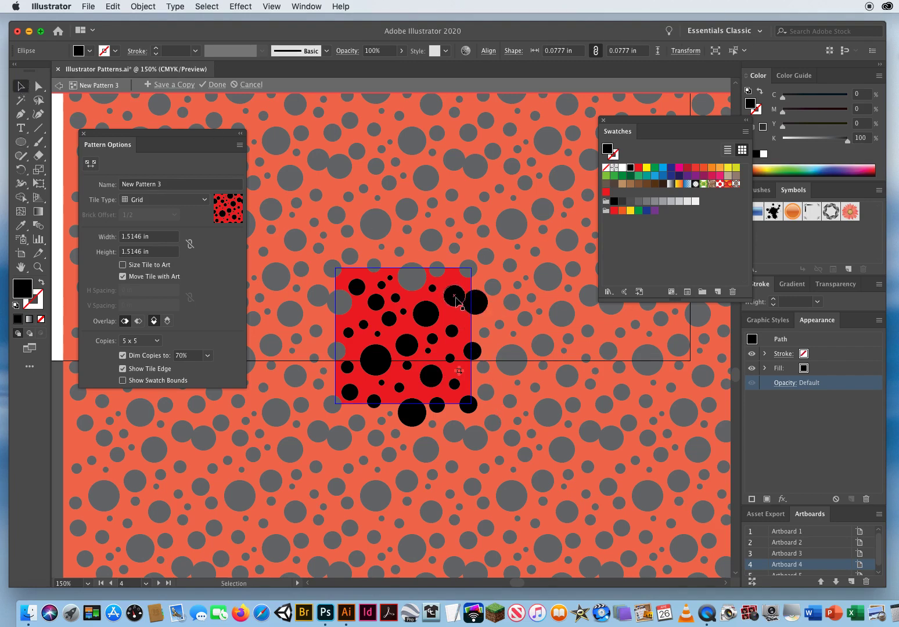
{"action": "left_click_drag", "start_coordinate": [454, 296], "coordinate": [449, 300]}
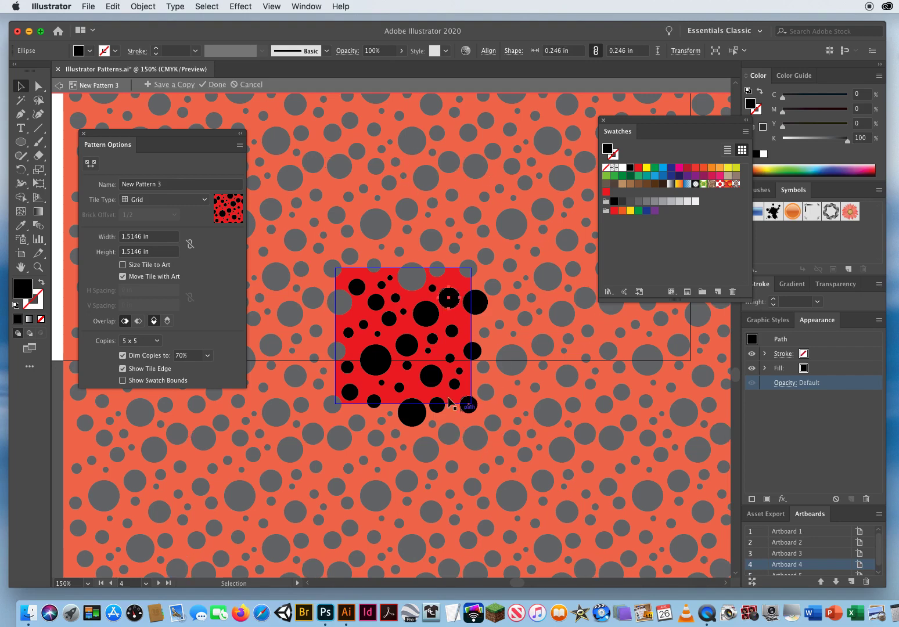
{"action": "left_click_drag", "start_coordinate": [425, 313], "coordinate": [423, 316]}
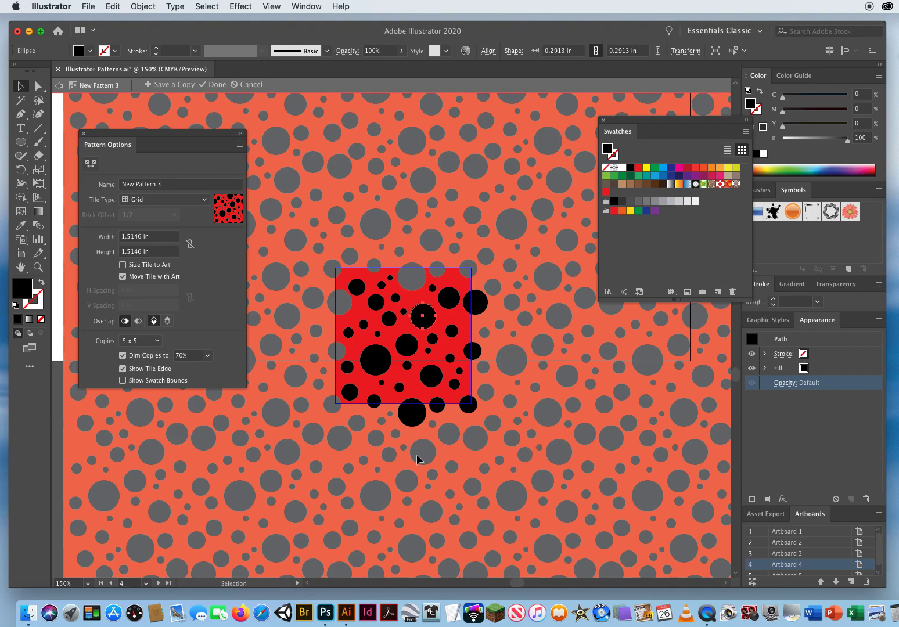
{"action": "left_click", "coordinate": [395, 457]}
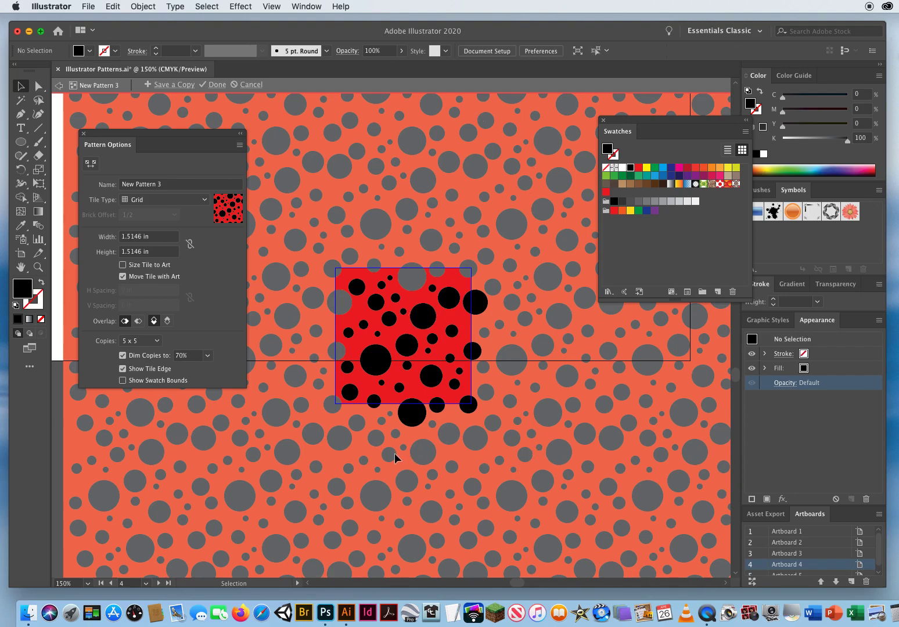
{"action": "left_click", "coordinate": [357, 290]}
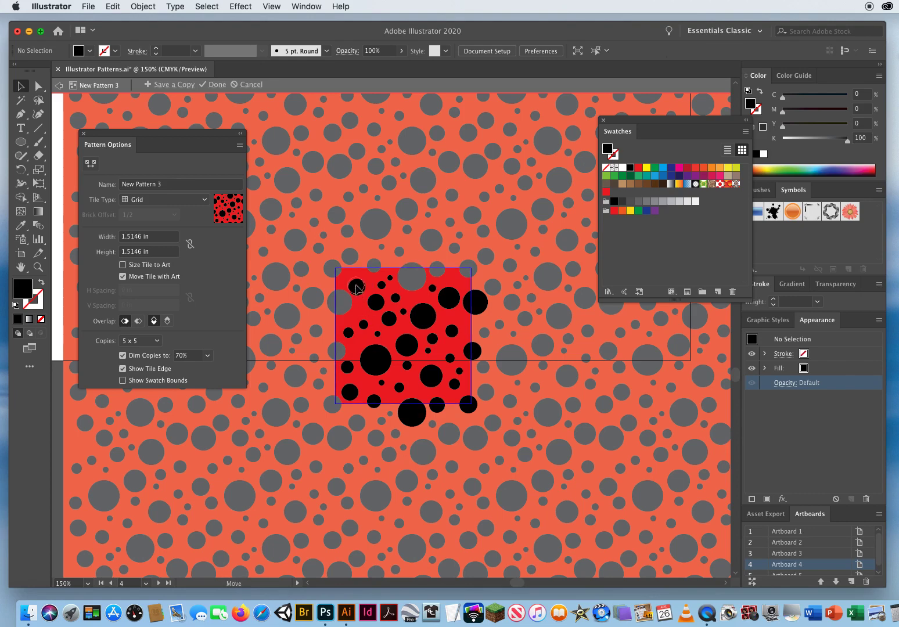
{"action": "left_click", "coordinate": [595, 380]}
Recolor ten scattered black circles of the tile together, trying yellow before filling them with white.
{"action": "left_click", "coordinate": [355, 285]}
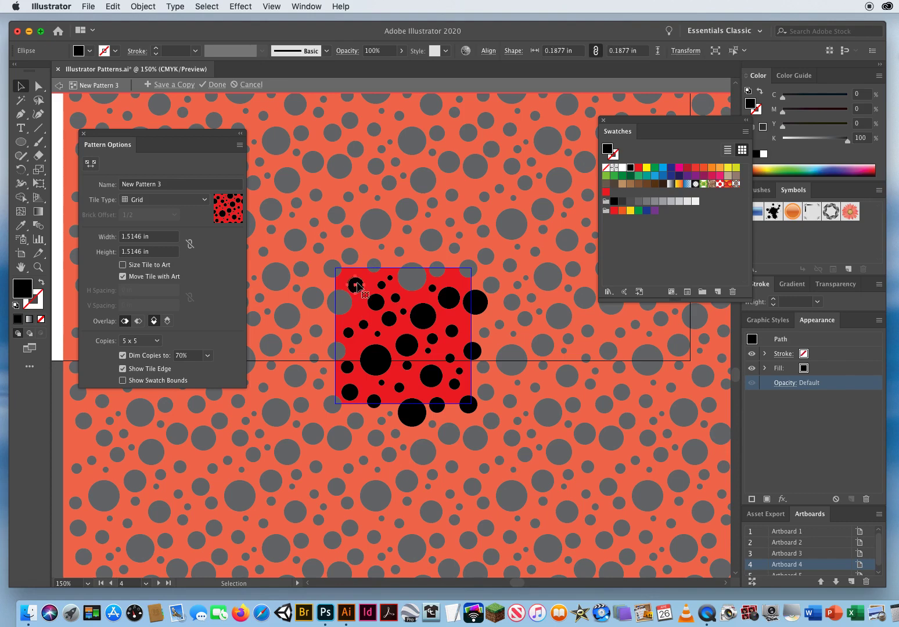
{"action": "left_click", "coordinate": [363, 324], "text": "shift"}
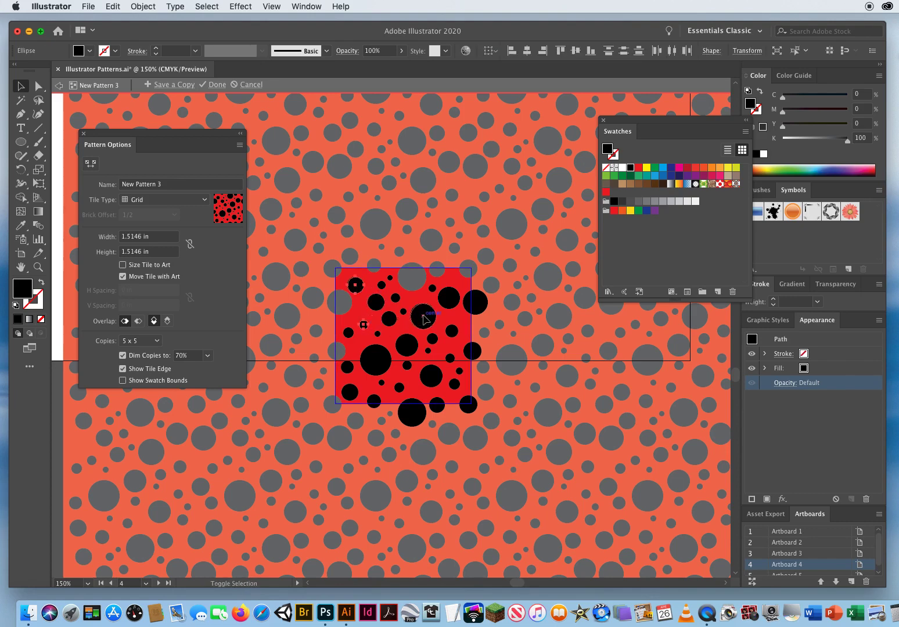
{"action": "left_click", "coordinate": [423, 317], "text": "shift"}
{"action": "left_click", "coordinate": [395, 298], "text": "shift"}
{"action": "left_click", "coordinate": [349, 392], "text": "shift"}
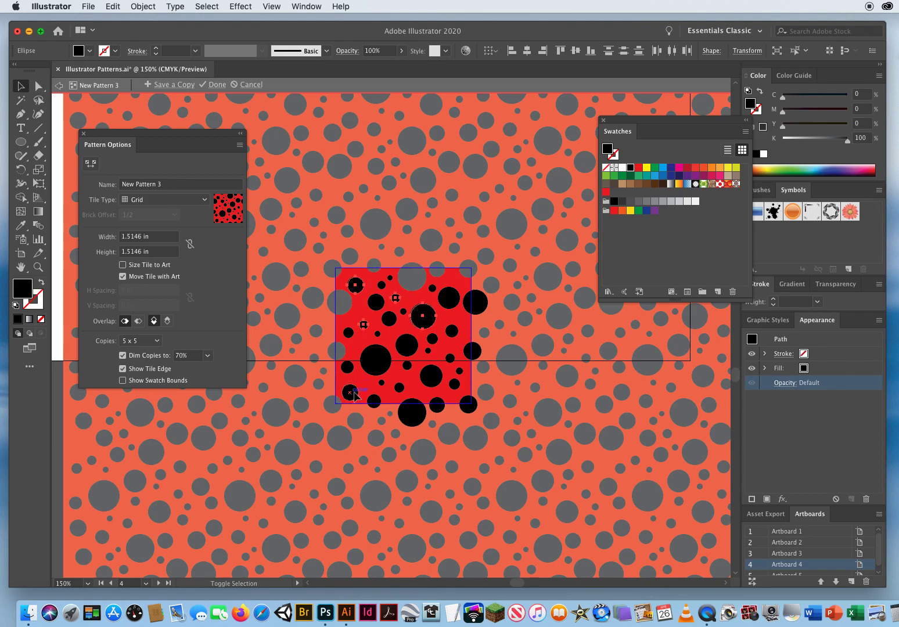
{"action": "left_click", "coordinate": [407, 366], "text": "shift"}
{"action": "left_click", "coordinate": [413, 412], "text": "shift"}
{"action": "left_click", "coordinate": [450, 358], "text": "shift"}
{"action": "left_click_drag", "start_coordinate": [470, 353], "coordinate": [470, 348]}
{"action": "key", "text": "super+z"}
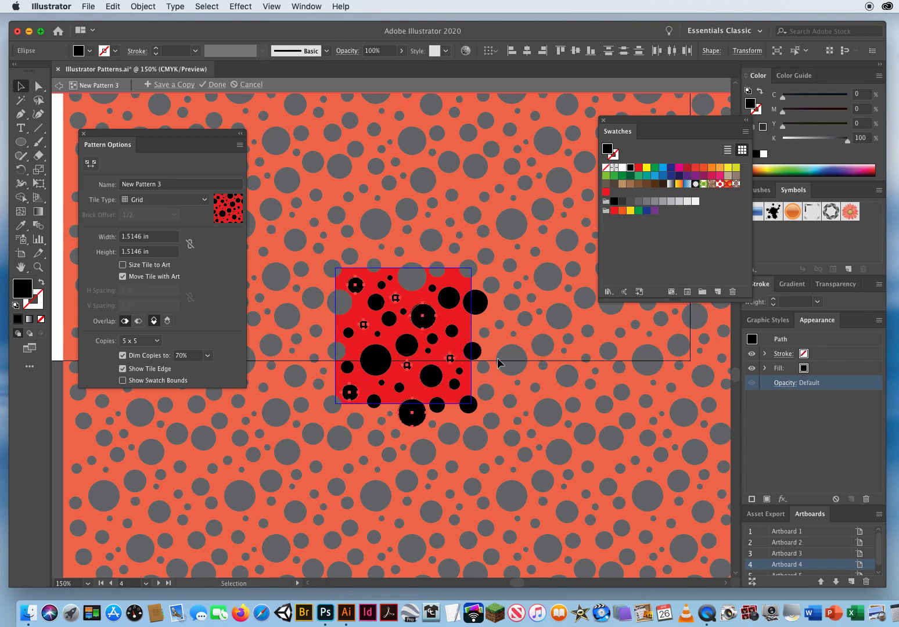
{"action": "left_click", "coordinate": [472, 352], "text": "shift"}
{"action": "left_click", "coordinate": [454, 385], "text": "shift"}
{"action": "left_click", "coordinate": [646, 168]}
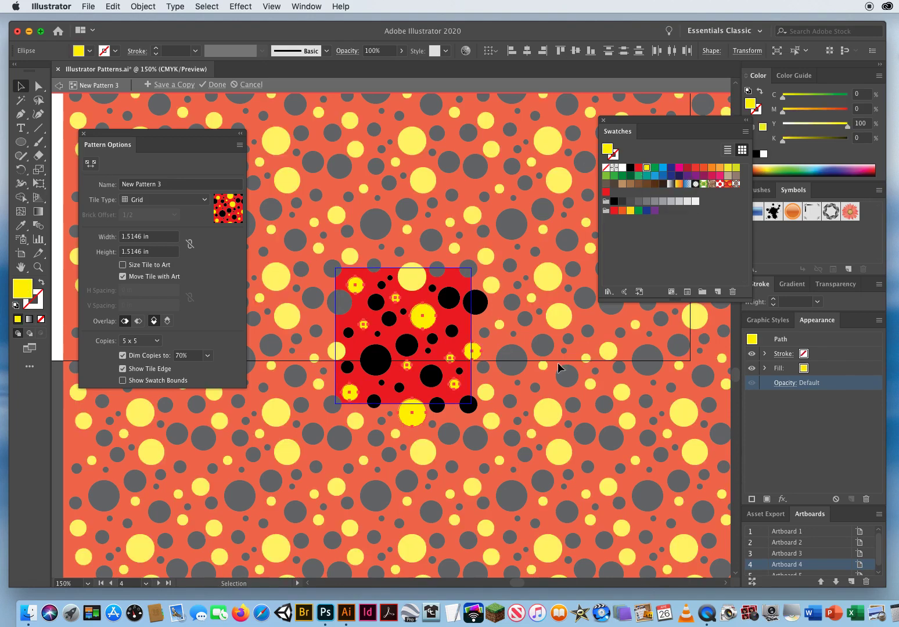
{"action": "left_click", "coordinate": [622, 167]}
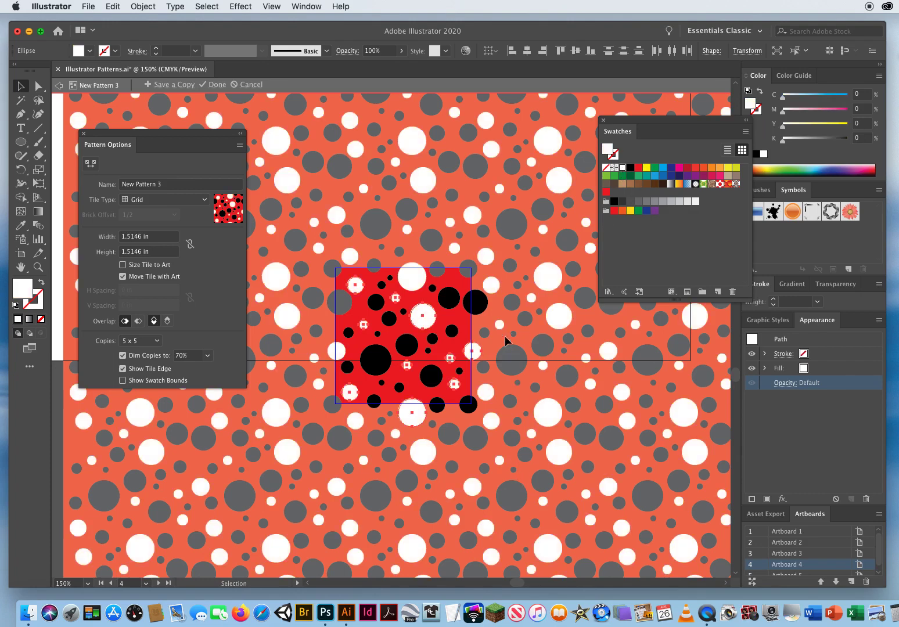
{"action": "left_click", "coordinate": [509, 448]}
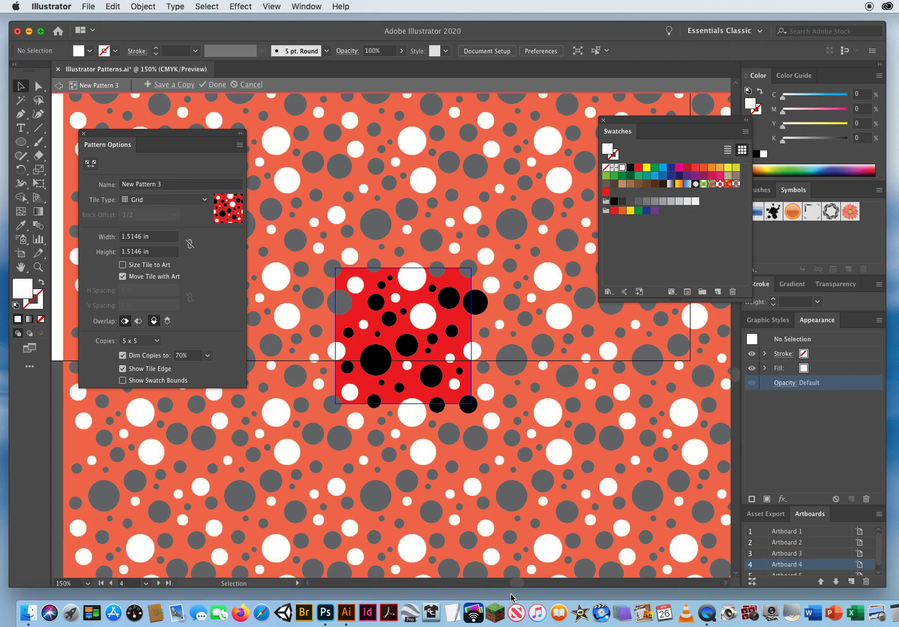
Fill five of the remaining black circles with green (C 75, M 0, Y 100, K 0), including the one at the tile's lower-right corner.
{"action": "left_click", "coordinate": [347, 367]}
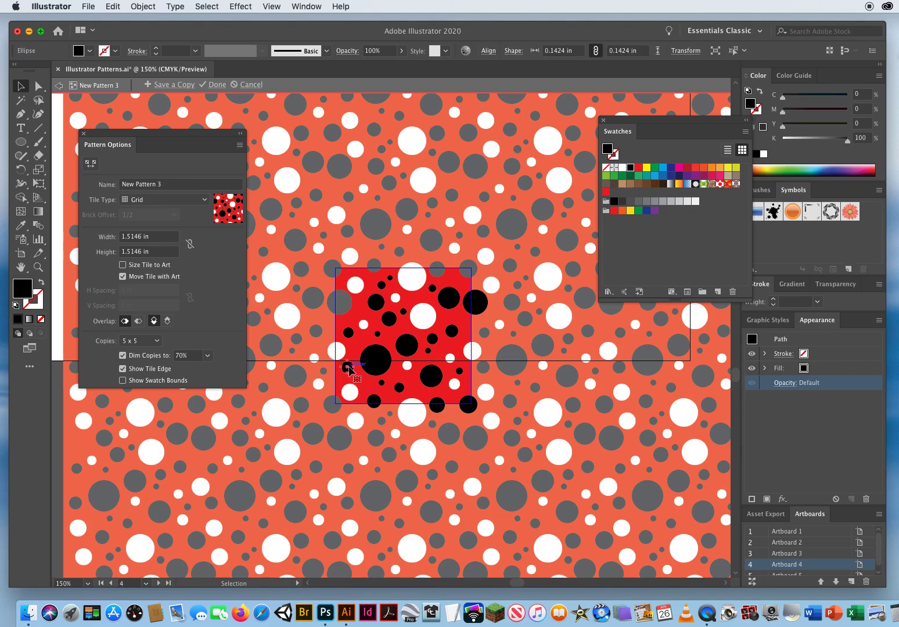
{"action": "left_click", "coordinate": [382, 383], "text": "shift"}
{"action": "left_click", "coordinate": [431, 338], "text": "shift"}
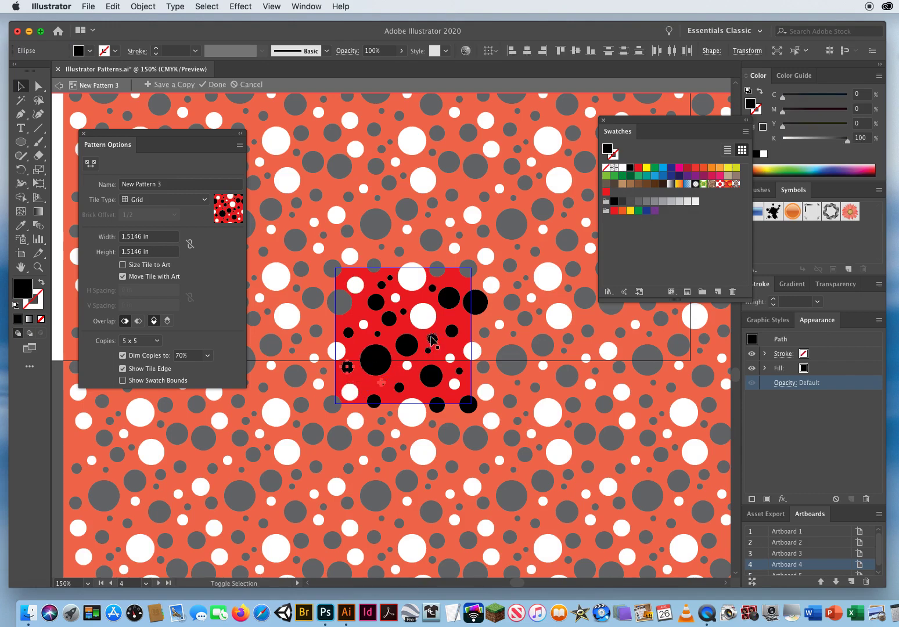
{"action": "left_click", "coordinate": [375, 302], "text": "shift"}
{"action": "left_click", "coordinate": [468, 404], "text": "shift"}
{"action": "left_click", "coordinate": [613, 175]}
{"action": "left_click", "coordinate": [529, 347]}
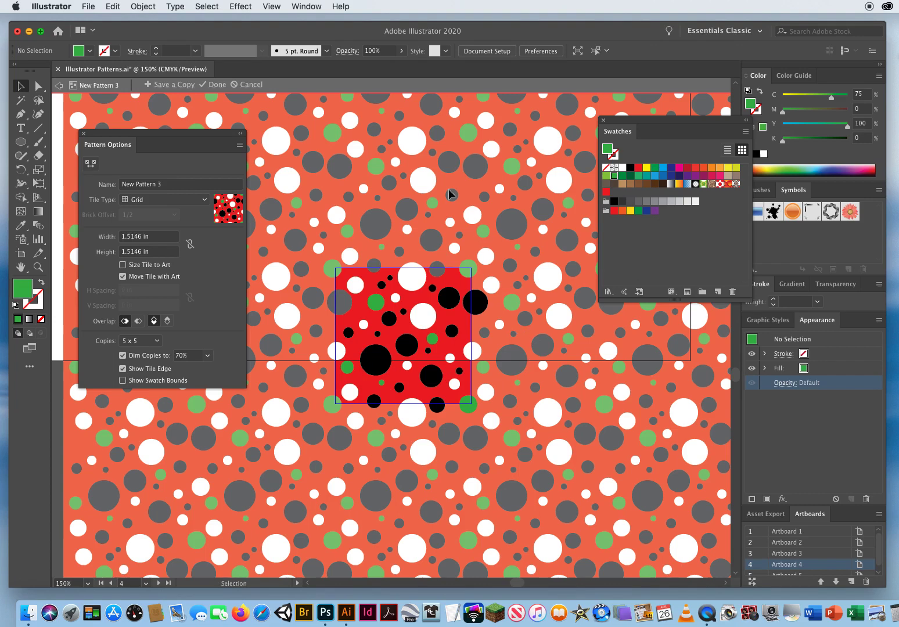
Finish editing the pattern and fill the empty framed rectangle on Artboard 4 with the new red dotted pattern swatch.
{"action": "left_click", "coordinate": [215, 84]}
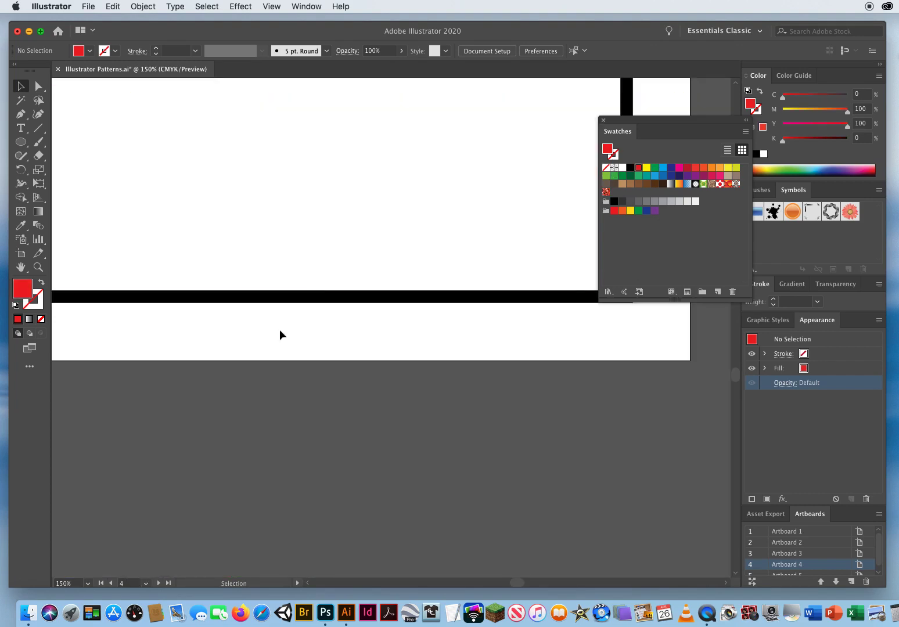
{"action": "left_click", "coordinate": [38, 266]}
{"action": "left_click", "coordinate": [399, 296], "text": "alt"}
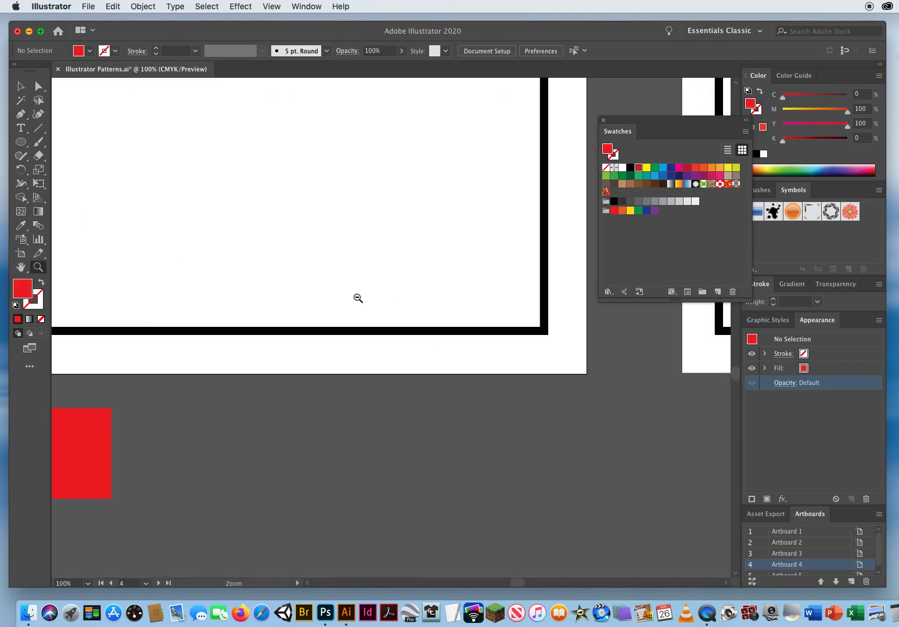
{"action": "left_click", "coordinate": [386, 328], "text": "alt"}
{"action": "left_click", "coordinate": [385, 328], "text": "alt"}
{"action": "left_click", "coordinate": [401, 345], "text": "alt"}
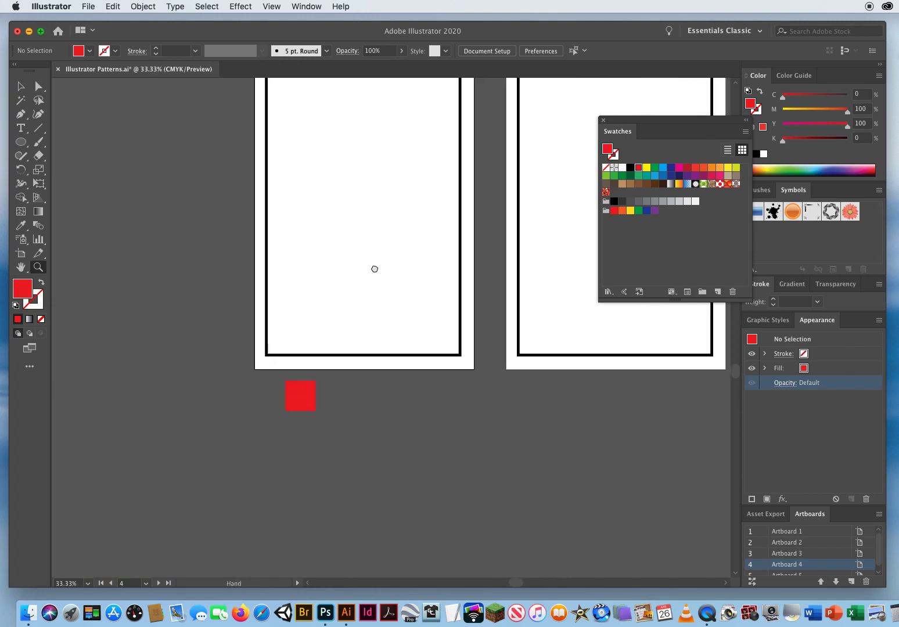
{"action": "scroll", "coordinate": [374, 267], "scroll_direction": "up", "scroll_amount": 5}
{"action": "scroll", "coordinate": [373, 267], "scroll_direction": "right", "scroll_amount": 2}
{"action": "key", "text": "v"}
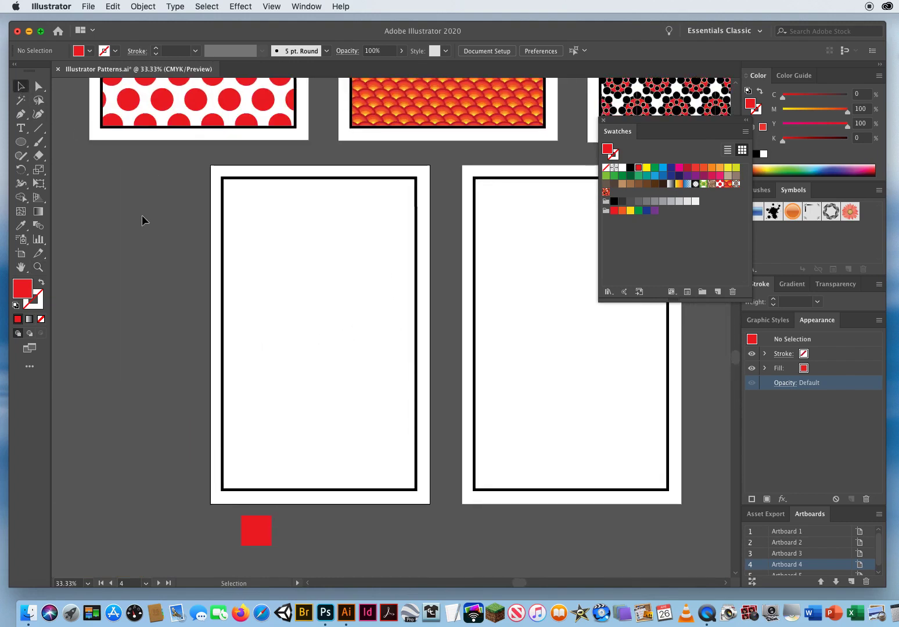
{"action": "left_click_drag", "start_coordinate": [198, 239], "coordinate": [296, 292]}
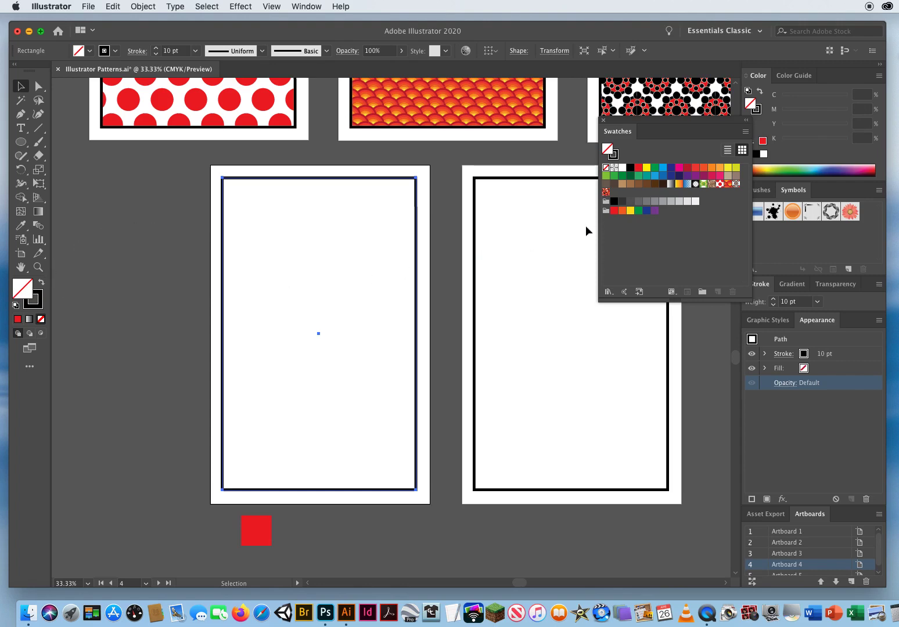
{"action": "left_click", "coordinate": [606, 192]}
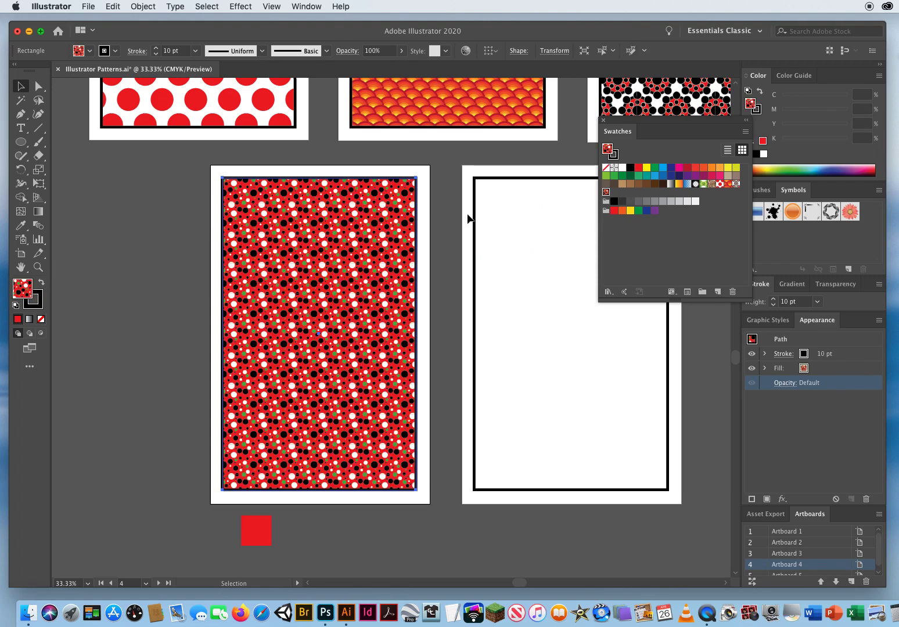
{"action": "left_click", "coordinate": [110, 309]}
Examine the dotted fill on Artboard 4 up close, and compare it with the patterns on the other artboards.
{"action": "left_click", "coordinate": [37, 267]}
{"action": "left_click", "coordinate": [372, 356]}
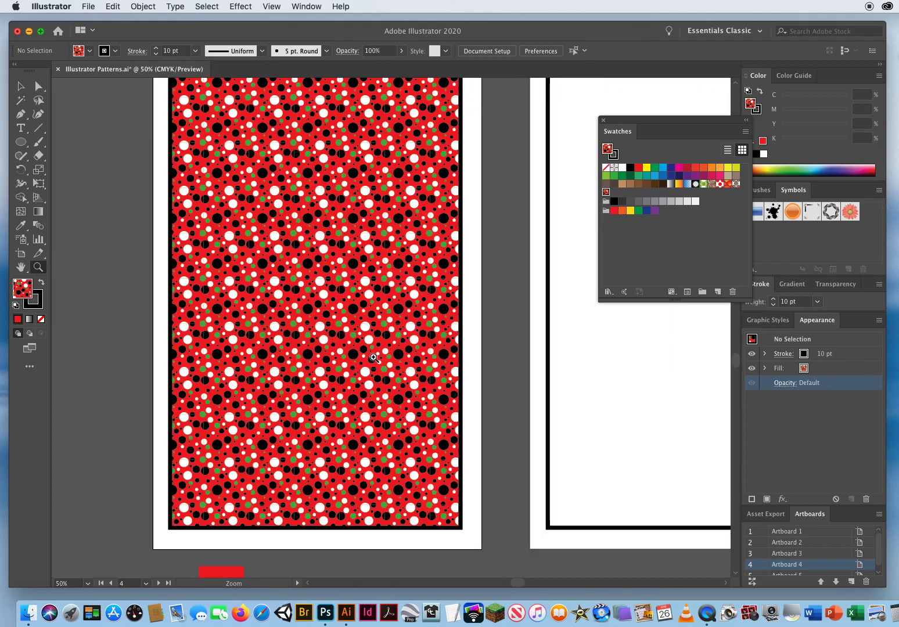
{"action": "left_click", "coordinate": [374, 358]}
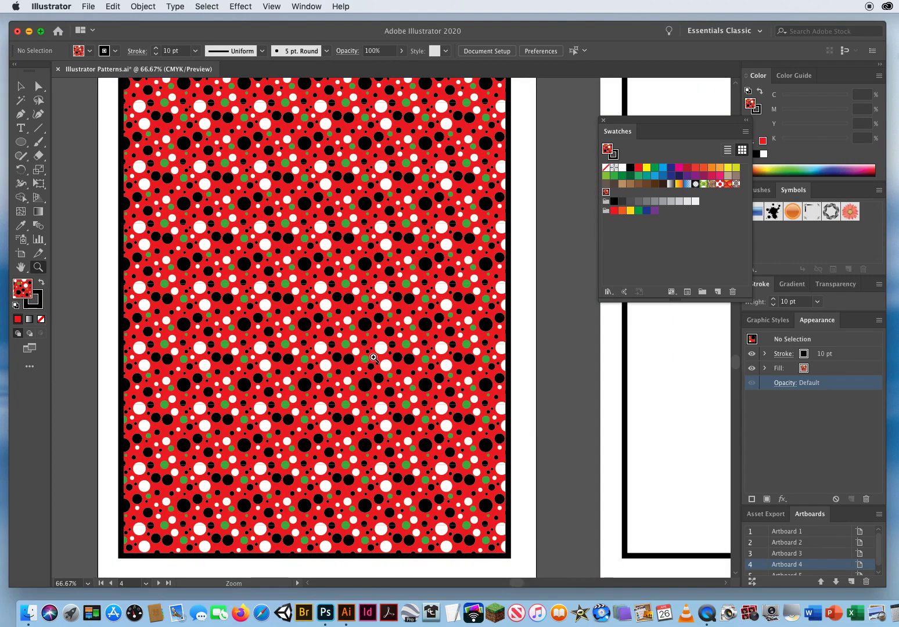
{"action": "left_click", "coordinate": [380, 295], "text": "alt"}
{"action": "left_click", "coordinate": [387, 289], "text": "alt"}
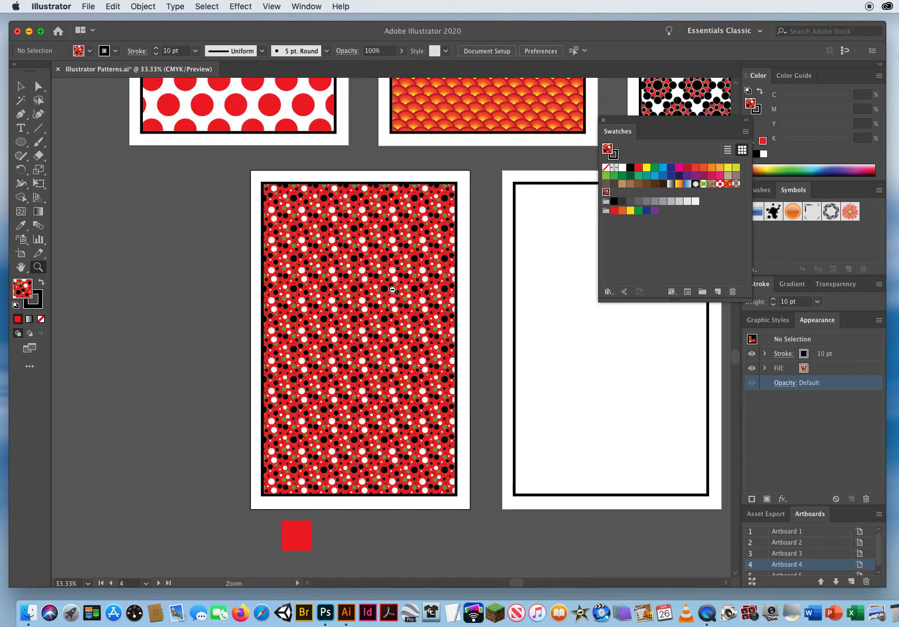
{"action": "left_click", "coordinate": [393, 289], "text": "alt"}
{"action": "scroll", "coordinate": [302, 243], "scroll_direction": "up", "scroll_amount": 4}
{"action": "scroll", "coordinate": [302, 243], "scroll_direction": "right", "scroll_amount": 3}
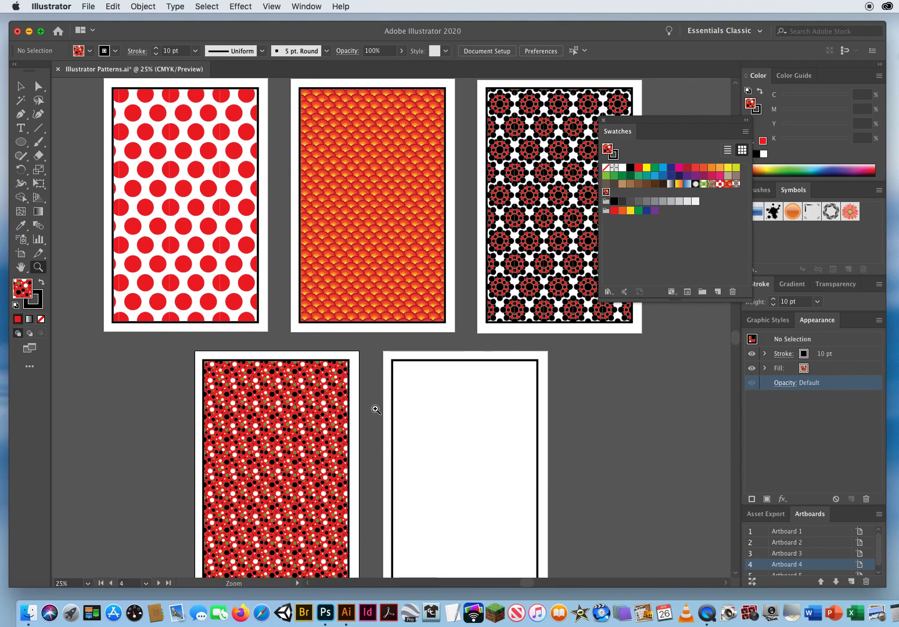
{"action": "scroll", "coordinate": [393, 410], "scroll_direction": "down", "scroll_amount": 4}
{"action": "scroll", "coordinate": [393, 409], "scroll_direction": "right", "scroll_amount": 3}
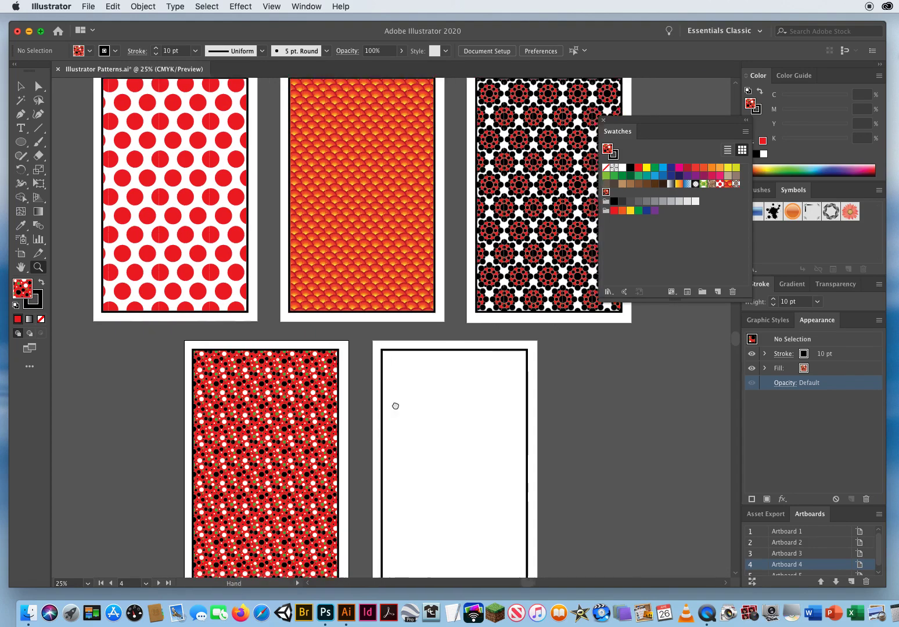
{"action": "left_click", "coordinate": [21, 86]}
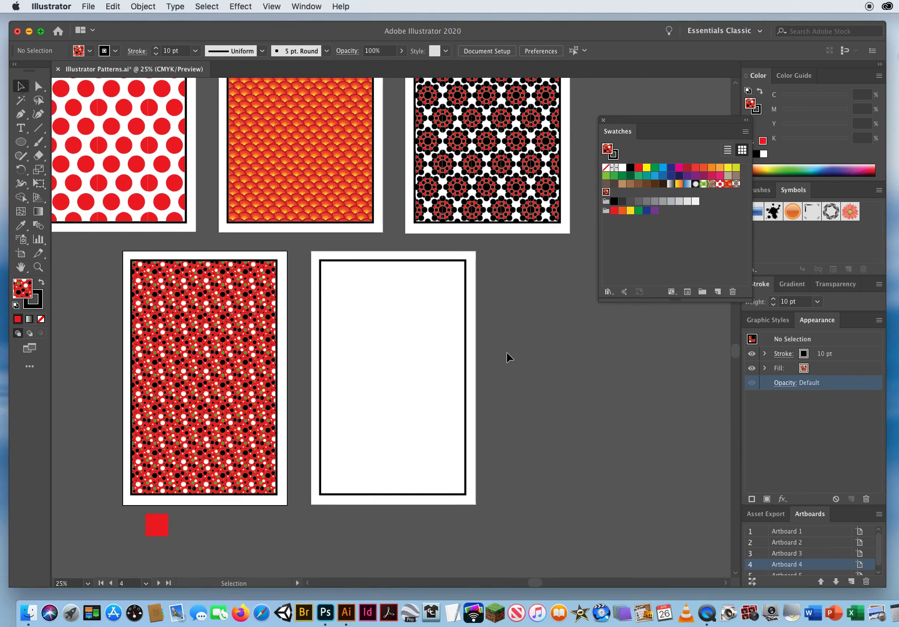
{"action": "key", "text": "space"}
{"action": "left_click_drag", "start_coordinate": [348, 310], "coordinate": [401, 417]}
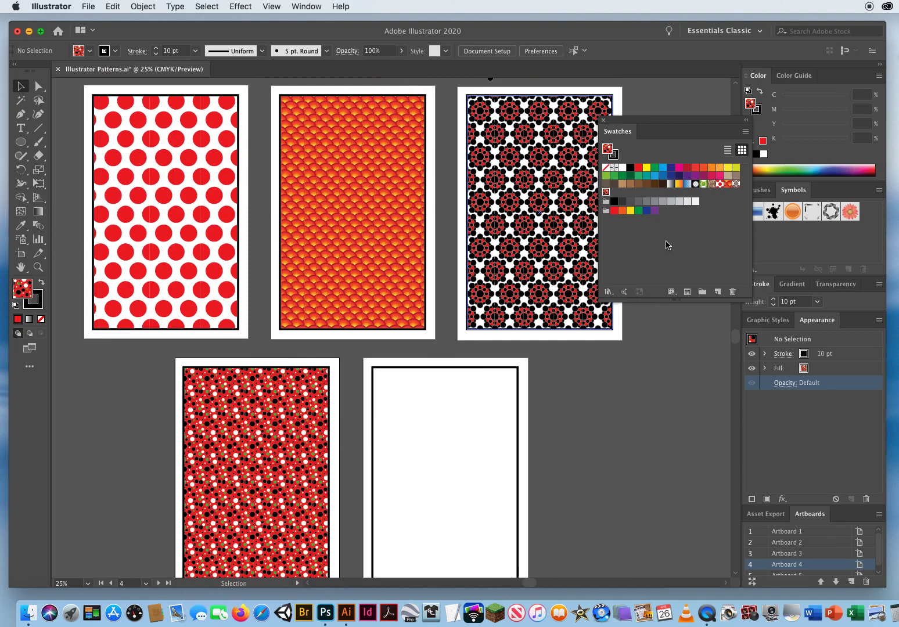
Create a blank new document and close it again.
{"action": "left_click", "coordinate": [90, 6]}
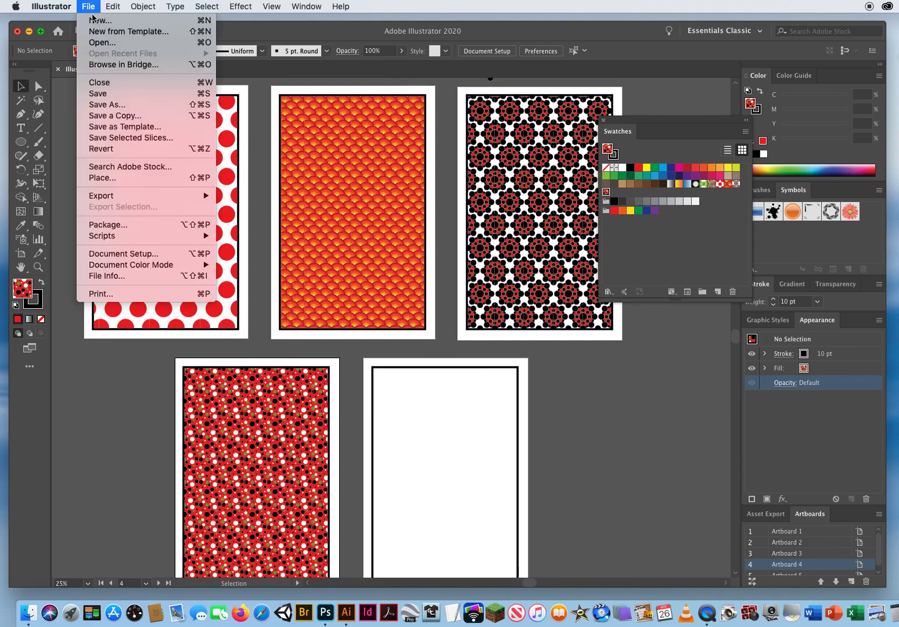
{"action": "left_click", "coordinate": [98, 23]}
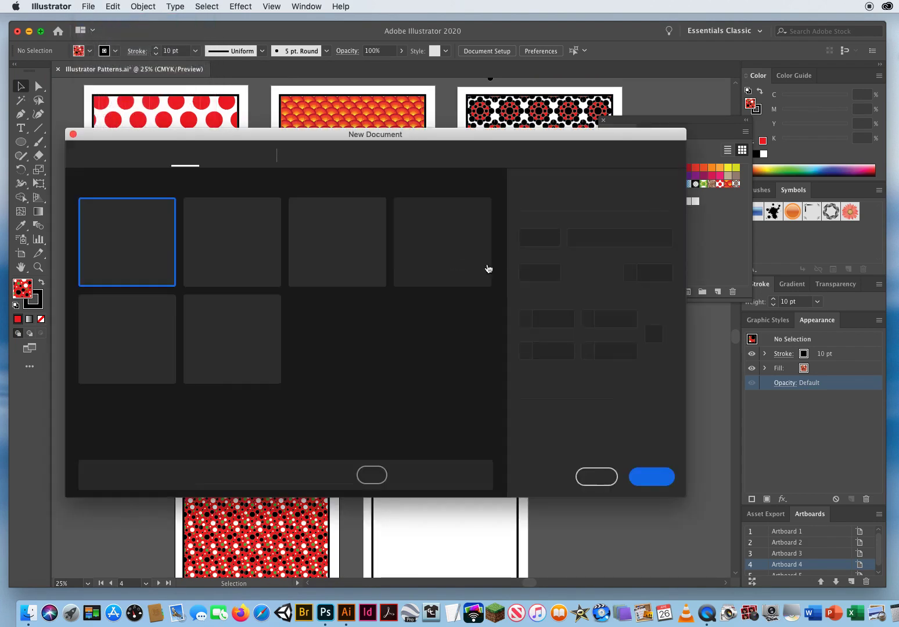
{"action": "left_click", "coordinate": [652, 476]}
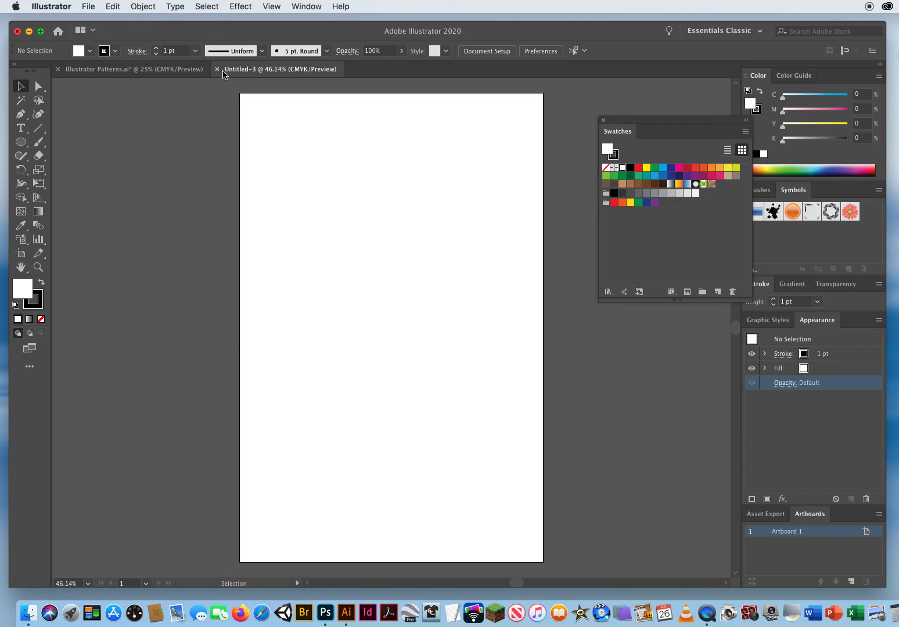
{"action": "left_click", "coordinate": [217, 71]}
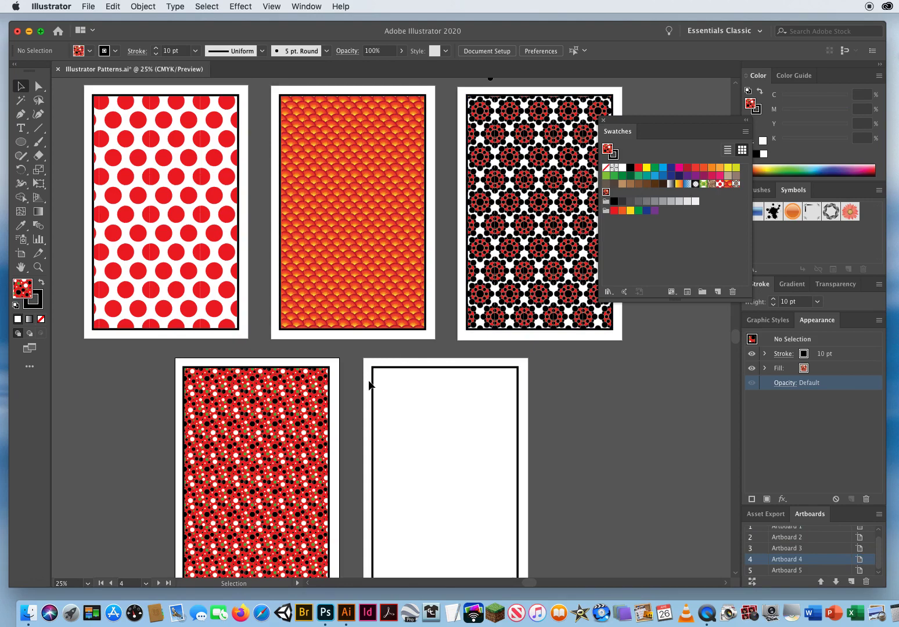
Start scaling the rosette-patterned rectangle on Artboard 3 with Transform Objects turned off and Transform Patterns left on.
{"action": "scroll", "coordinate": [371, 371], "scroll_direction": "right", "scroll_amount": 5}
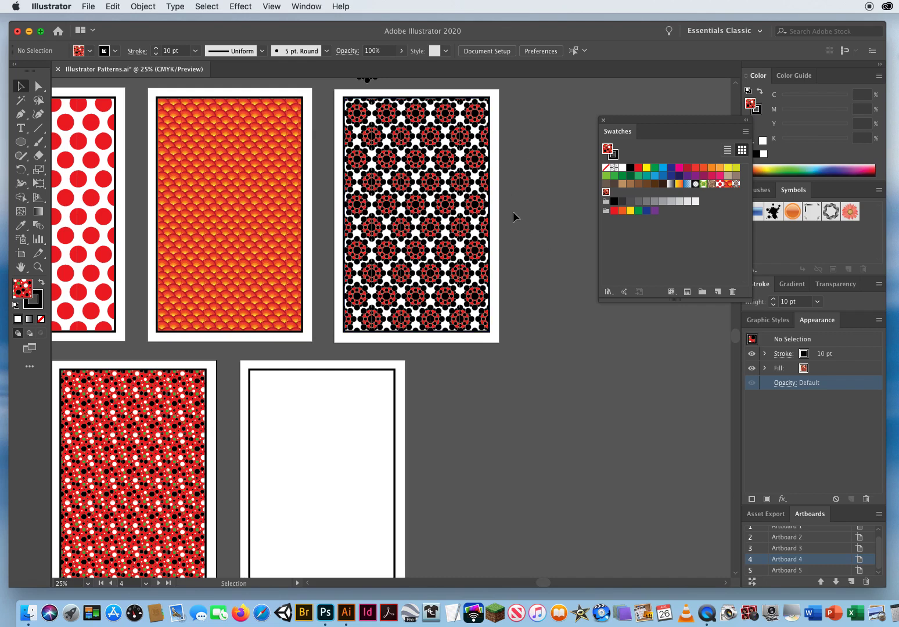
{"action": "left_click_drag", "start_coordinate": [510, 216], "coordinate": [501, 289]}
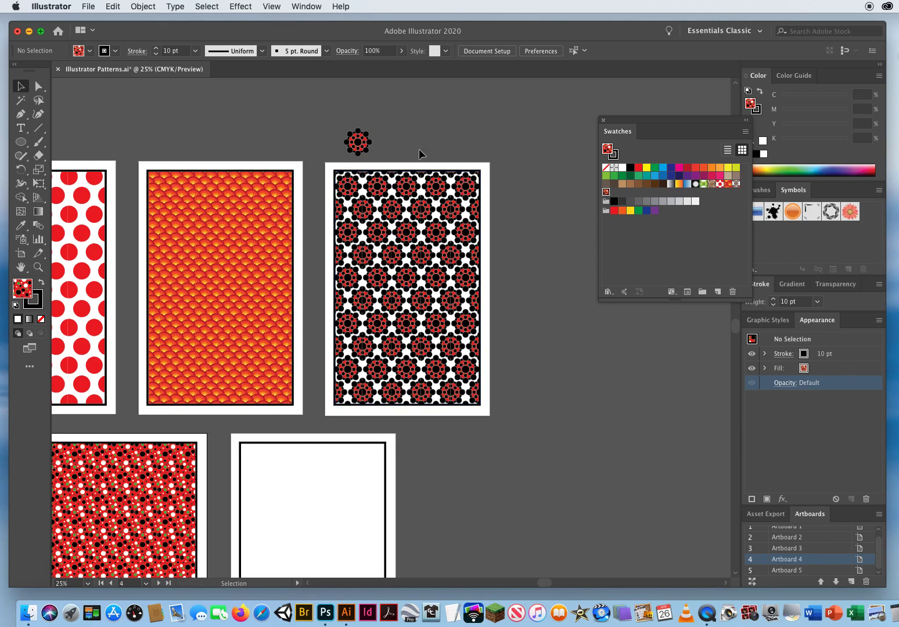
{"action": "left_click", "coordinate": [38, 267]}
{"action": "left_click", "coordinate": [414, 265]}
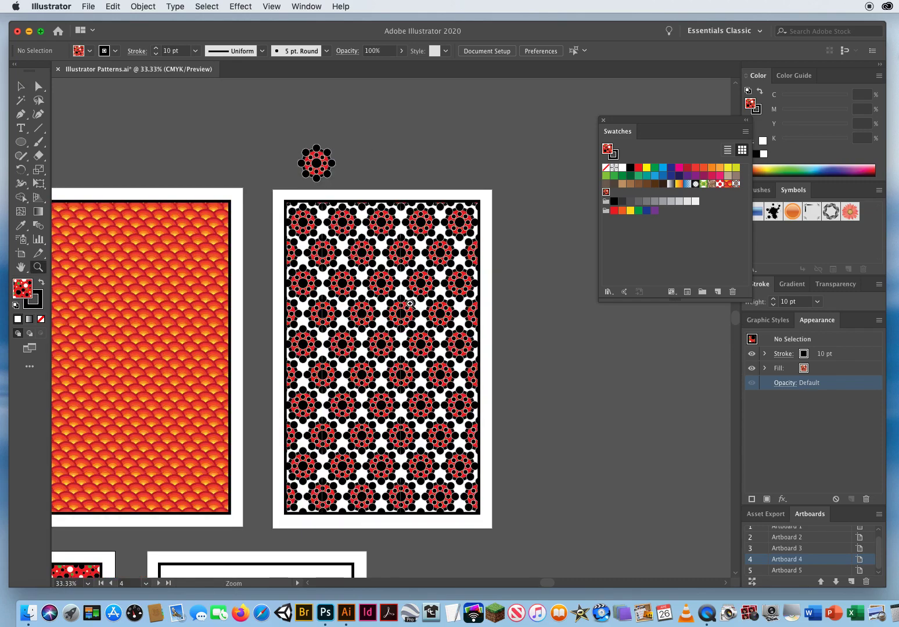
{"action": "left_click", "coordinate": [410, 304]}
{"action": "left_click", "coordinate": [22, 86]}
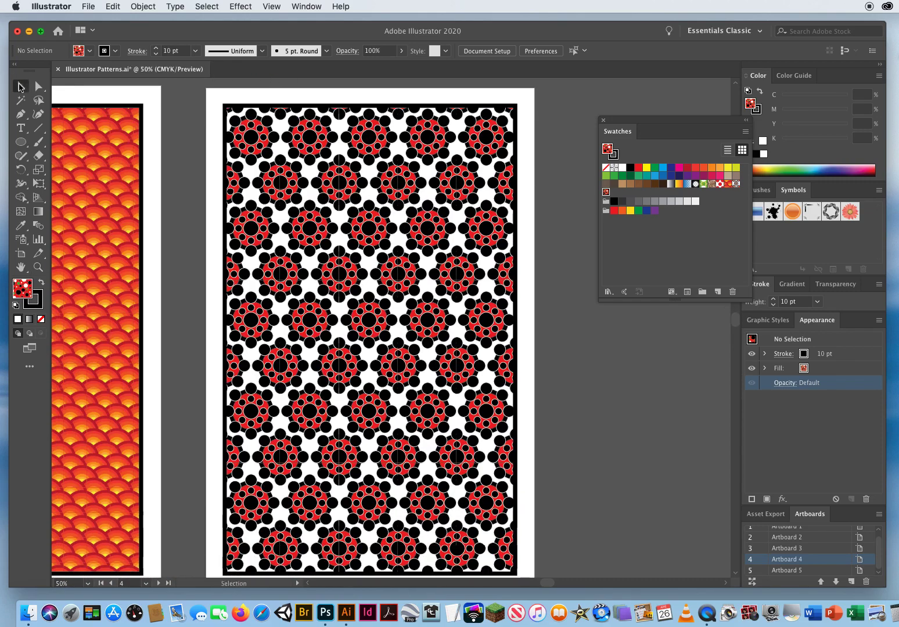
{"action": "left_click", "coordinate": [456, 182]}
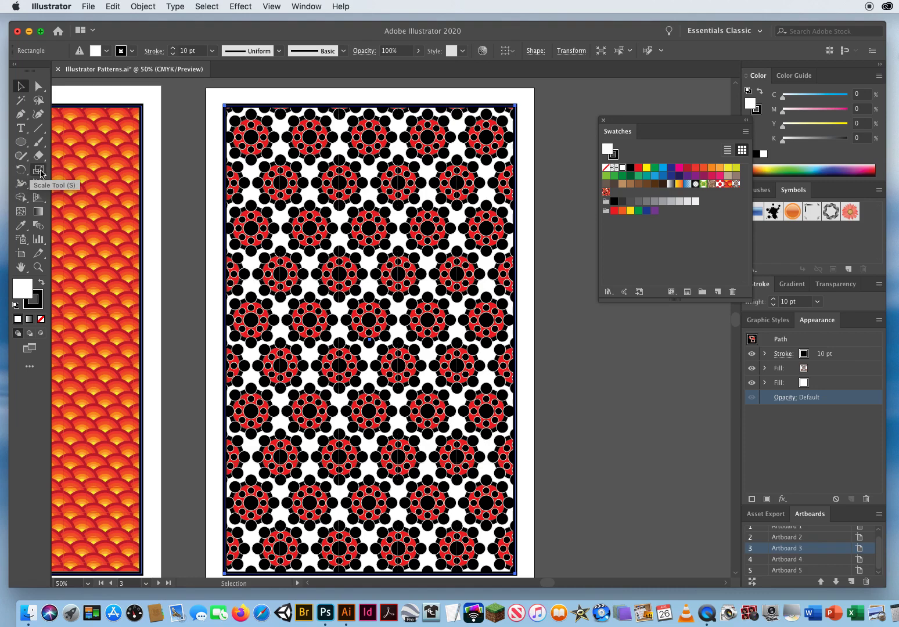
{"action": "double_click", "coordinate": [39, 170]}
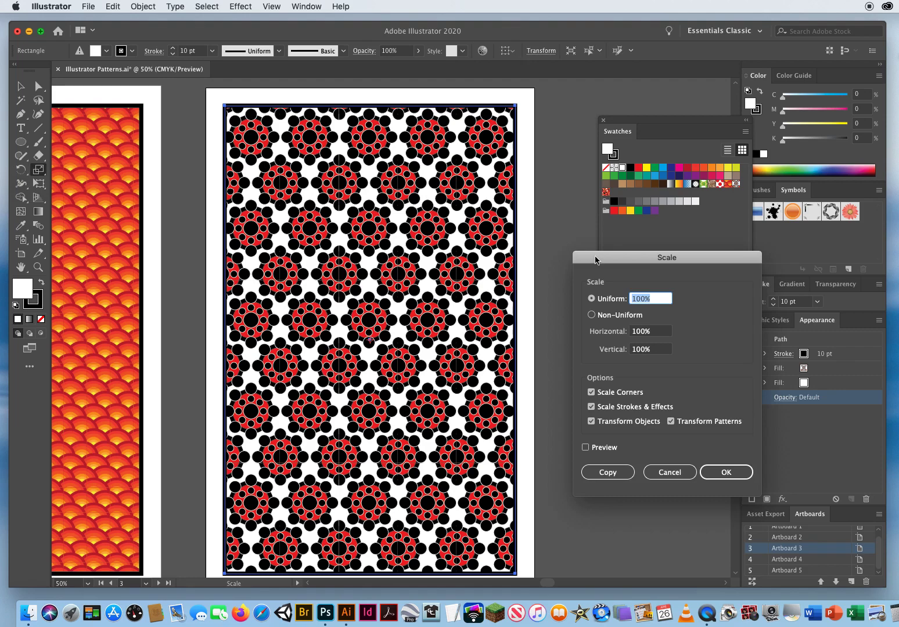
{"action": "left_click_drag", "start_coordinate": [596, 260], "coordinate": [480, 149]}
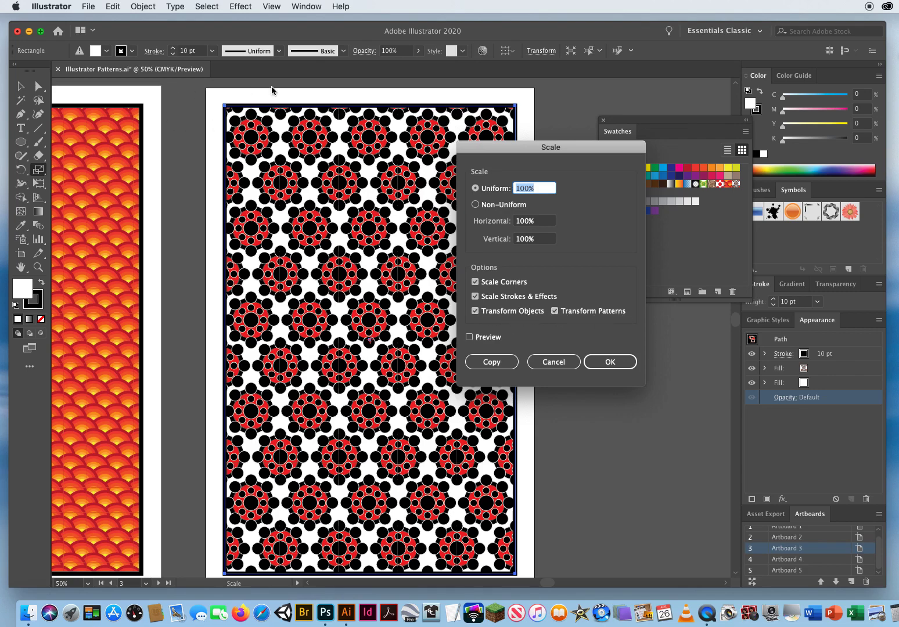
{"action": "left_click", "coordinate": [475, 311]}
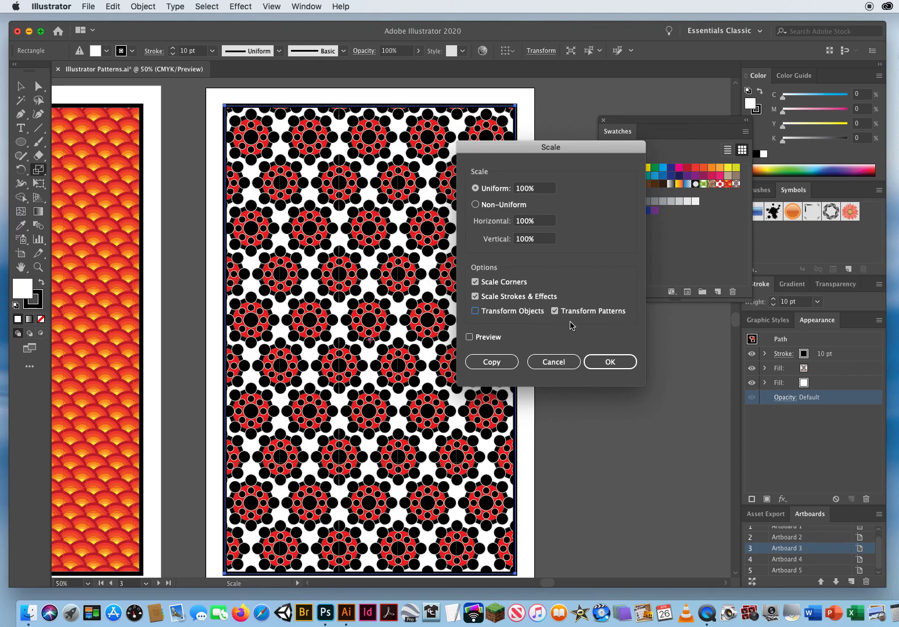
Set the uniform scale to 60%, compare its preview on and off, and cancel the scaling.
{"action": "left_click", "coordinate": [540, 189]}
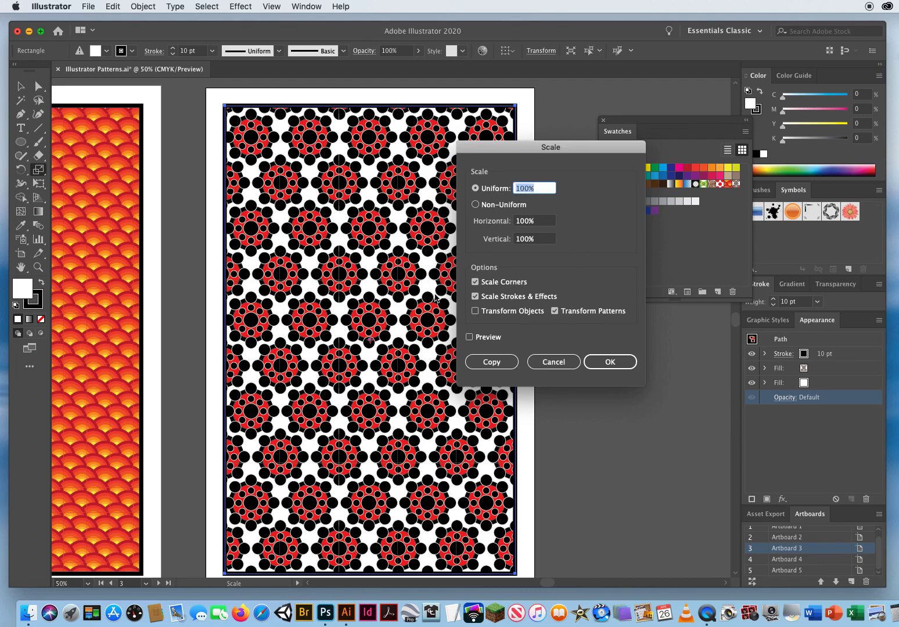
{"action": "type", "text": "60"}
{"action": "left_click", "coordinate": [470, 338]}
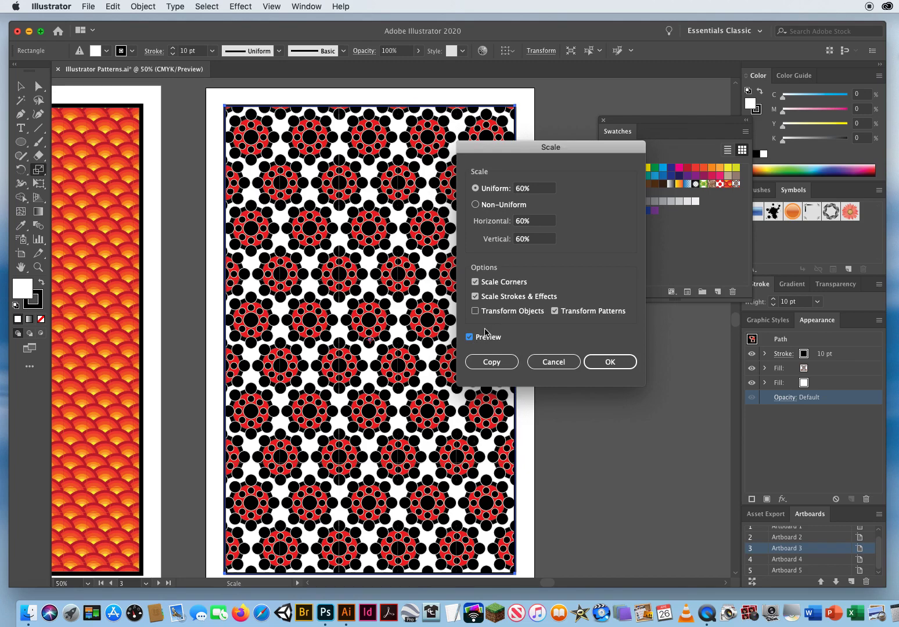
{"action": "left_click", "coordinate": [470, 337]}
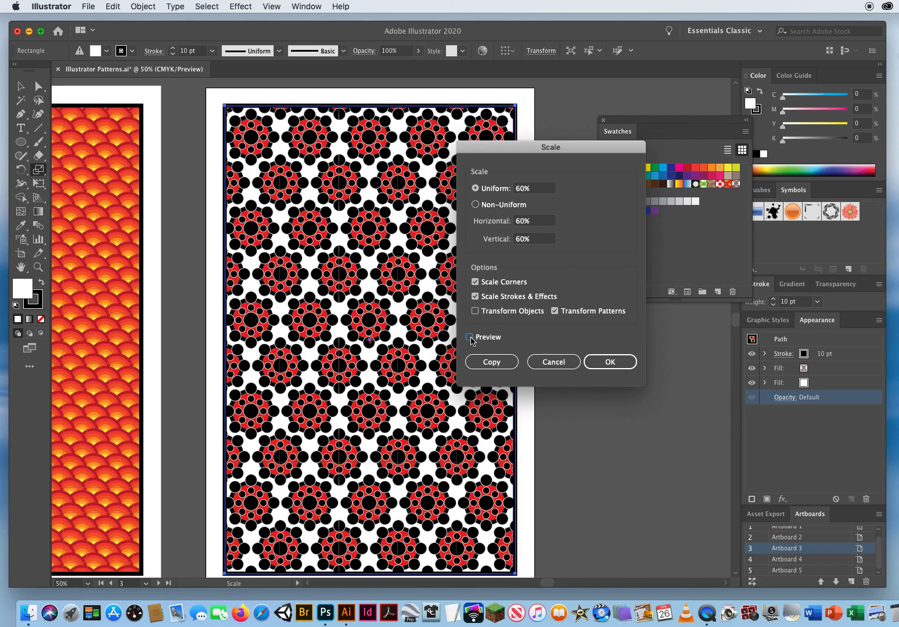
{"action": "left_click", "coordinate": [470, 338]}
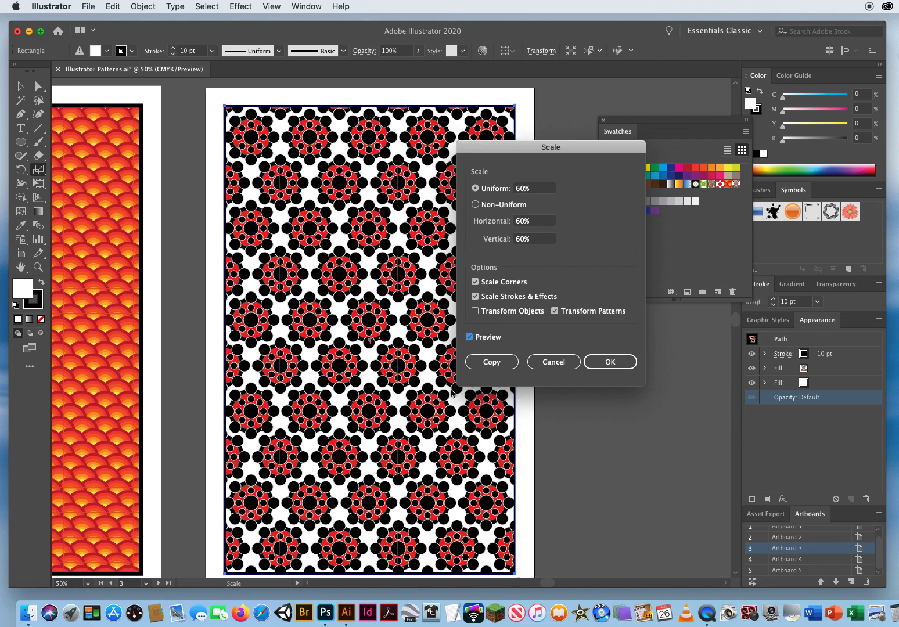
{"action": "left_click", "coordinate": [563, 363]}
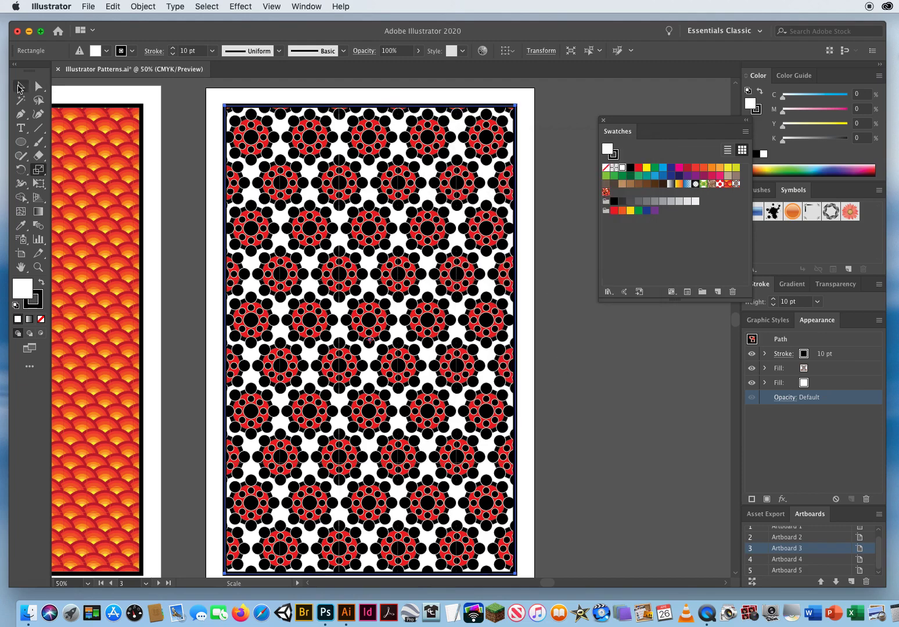
Scale the rosette-patterned rectangle again at 60% uniform with only patterns transformed, checking the preview before applying it.
{"action": "left_click", "coordinate": [18, 88]}
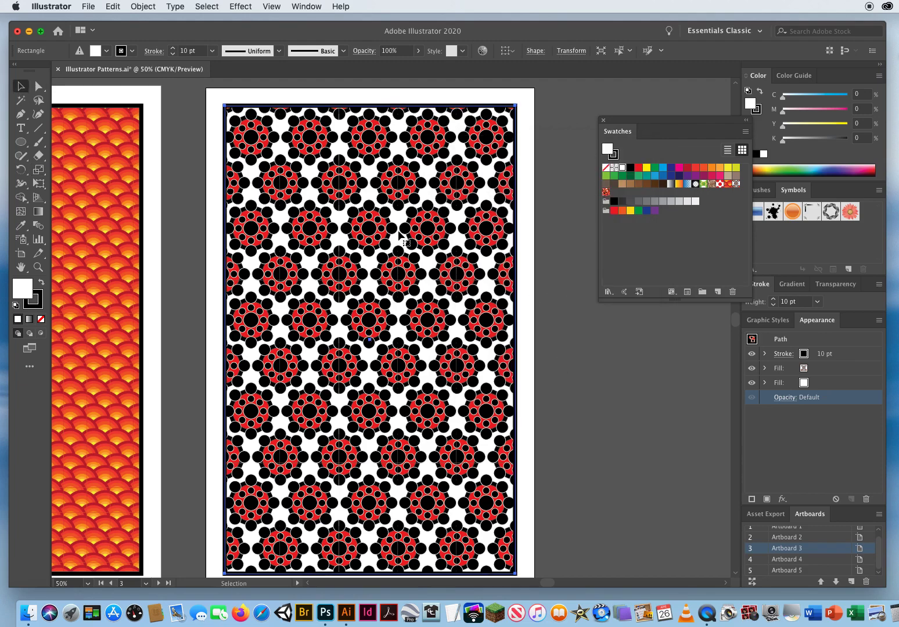
{"action": "double_click", "coordinate": [38, 170]}
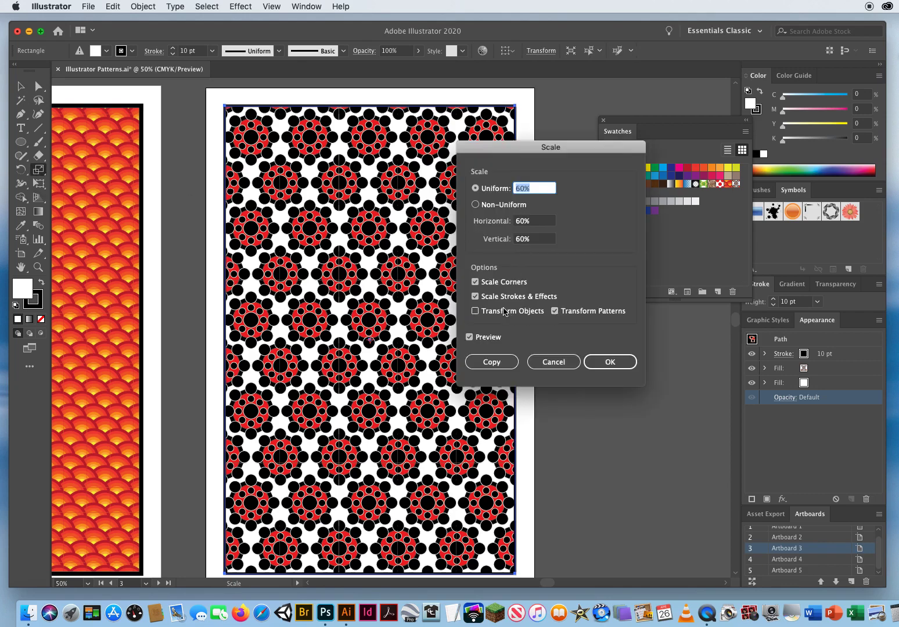
{"action": "left_click", "coordinate": [469, 338]}
{"action": "left_click", "coordinate": [469, 338]}
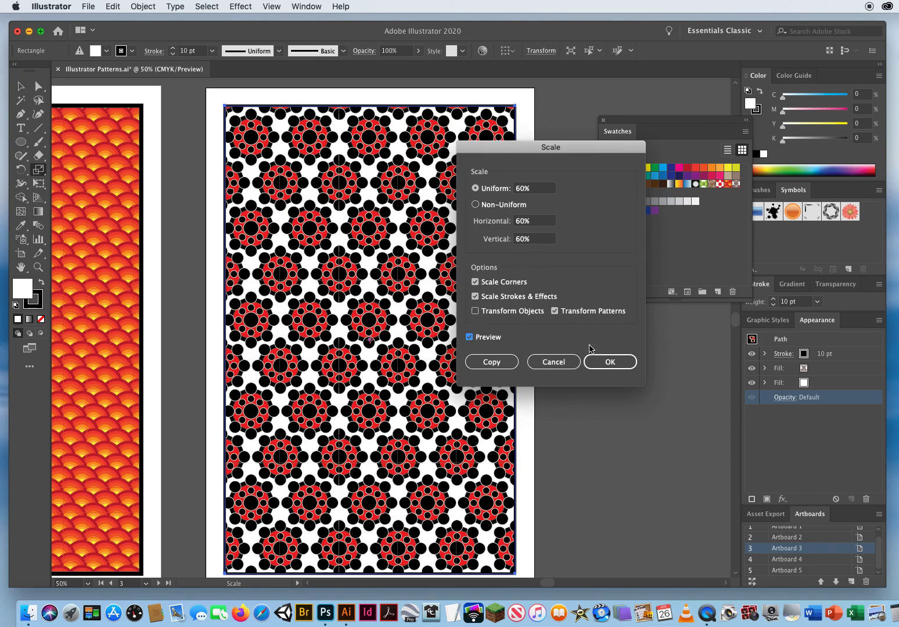
{"action": "left_click", "coordinate": [608, 361]}
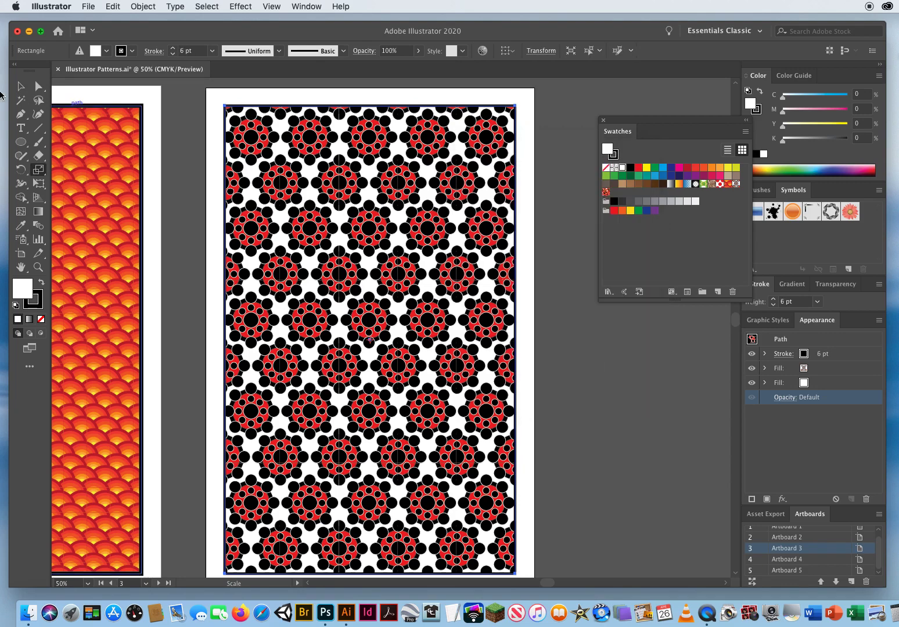
{"action": "left_click", "coordinate": [21, 86]}
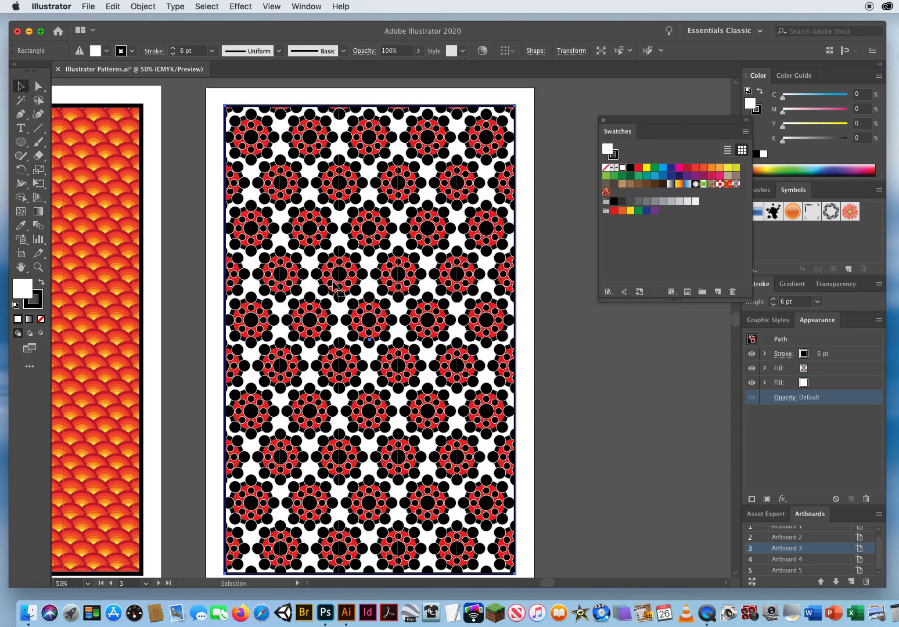
Start scaling the red polka-dot rectangle on Artboard 1 and compare its pattern with and without the 60% preview.
{"action": "key", "text": "space"}
{"action": "left_click_drag", "start_coordinate": [303, 256], "coordinate": [384, 299]}
{"action": "left_click_drag", "start_coordinate": [277, 430], "coordinate": [499, 174]}
{"action": "left_click_drag", "start_coordinate": [310, 136], "coordinate": [468, 438]}
{"action": "left_click", "coordinate": [261, 320]}
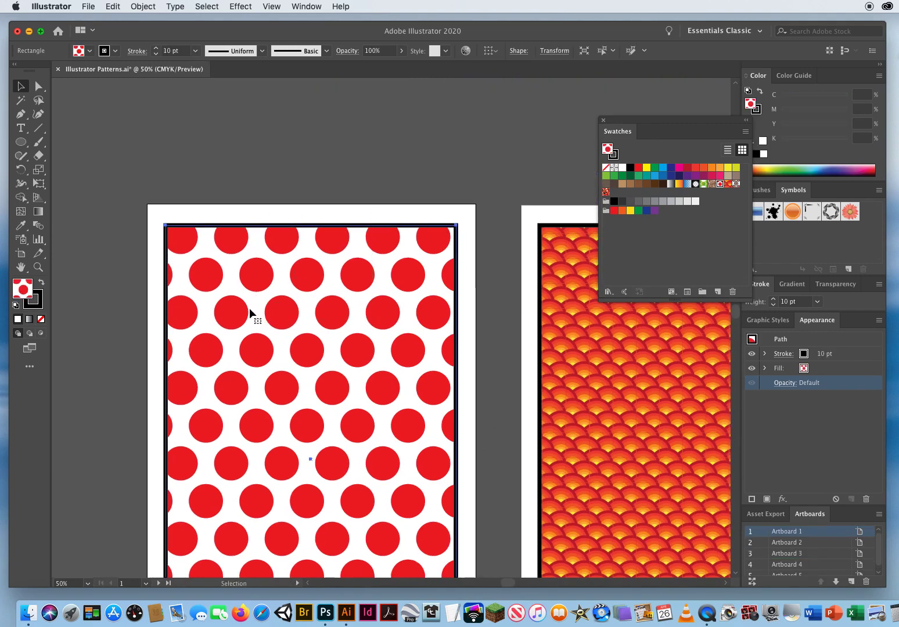
{"action": "double_click", "coordinate": [39, 170]}
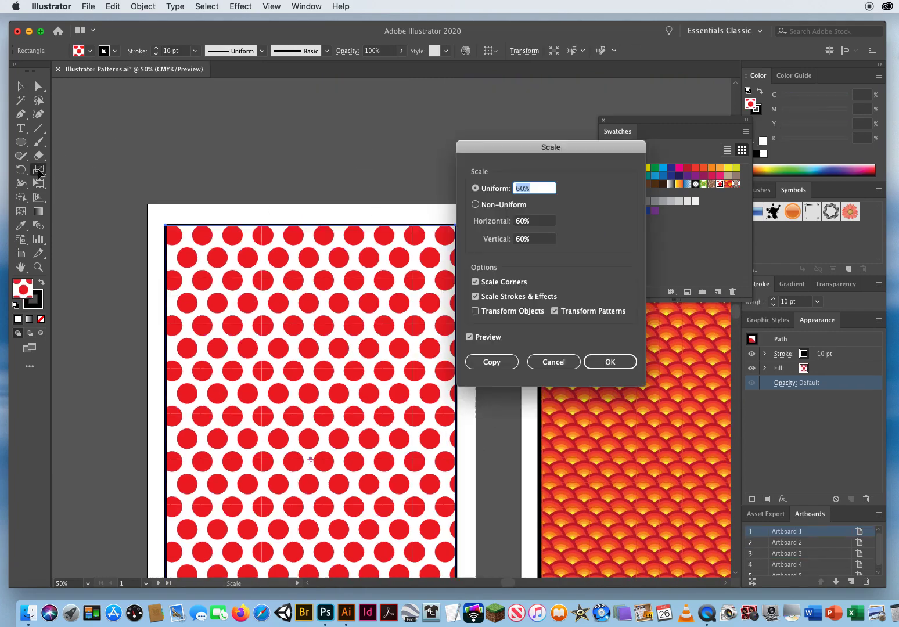
{"action": "left_click_drag", "start_coordinate": [504, 146], "coordinate": [548, 97]}
{"action": "left_click", "coordinate": [513, 287]}
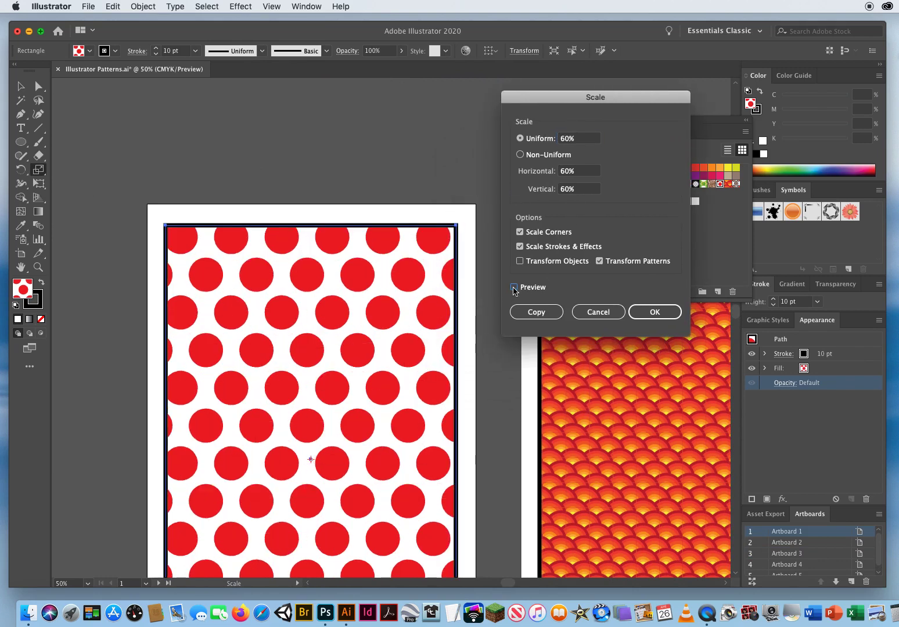
{"action": "left_click", "coordinate": [514, 287]}
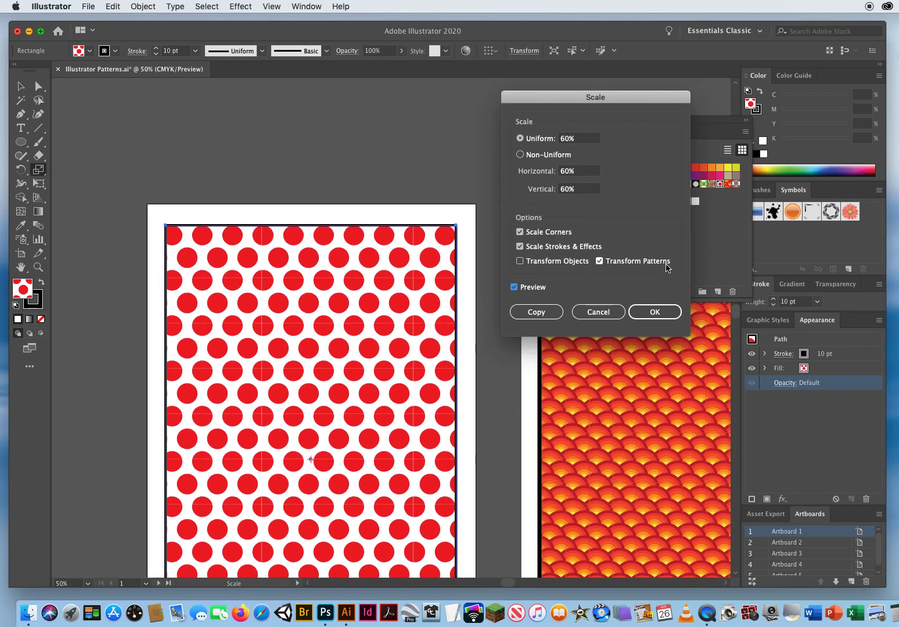
{"action": "left_click", "coordinate": [513, 287]}
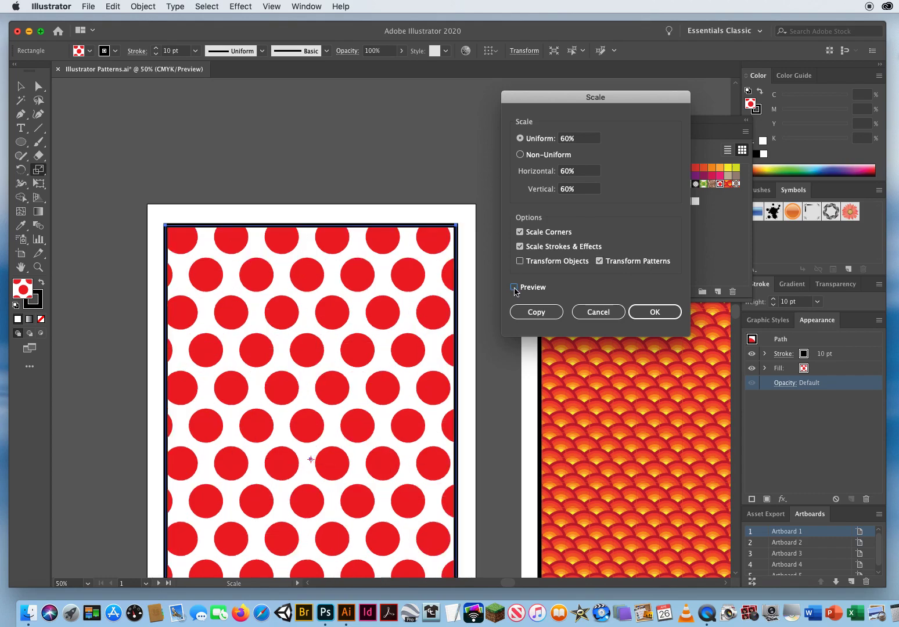
{"action": "left_click", "coordinate": [513, 288]}
{"action": "left_click", "coordinate": [514, 288]}
{"action": "left_click", "coordinate": [513, 288]}
Set the polka-dot pattern's uniform scale to 20%, compare the preview, and apply the scaling.
{"action": "left_click", "coordinate": [586, 139]}
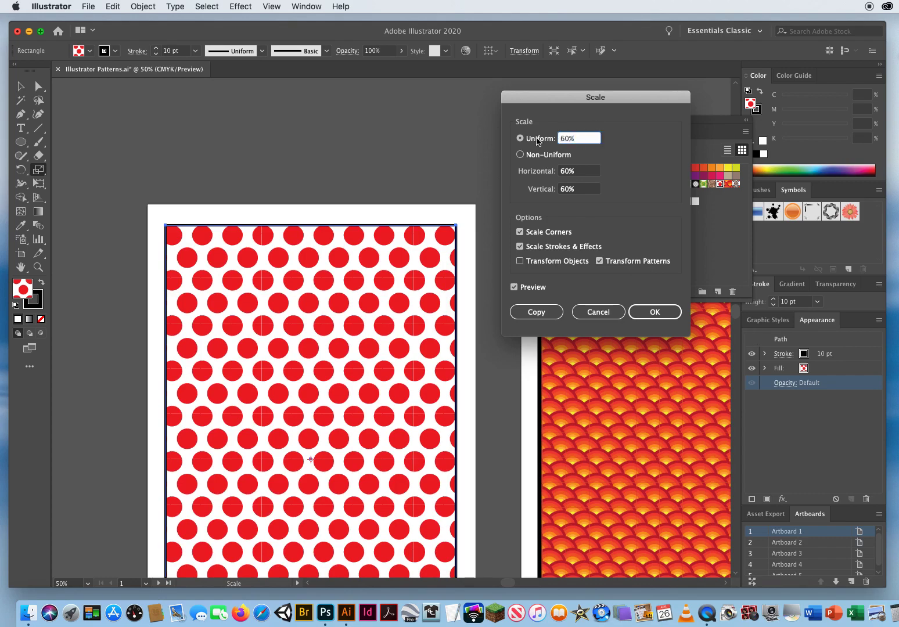
{"action": "type", "text": "20"}
{"action": "left_click", "coordinate": [515, 287]}
{"action": "left_click", "coordinate": [514, 288]}
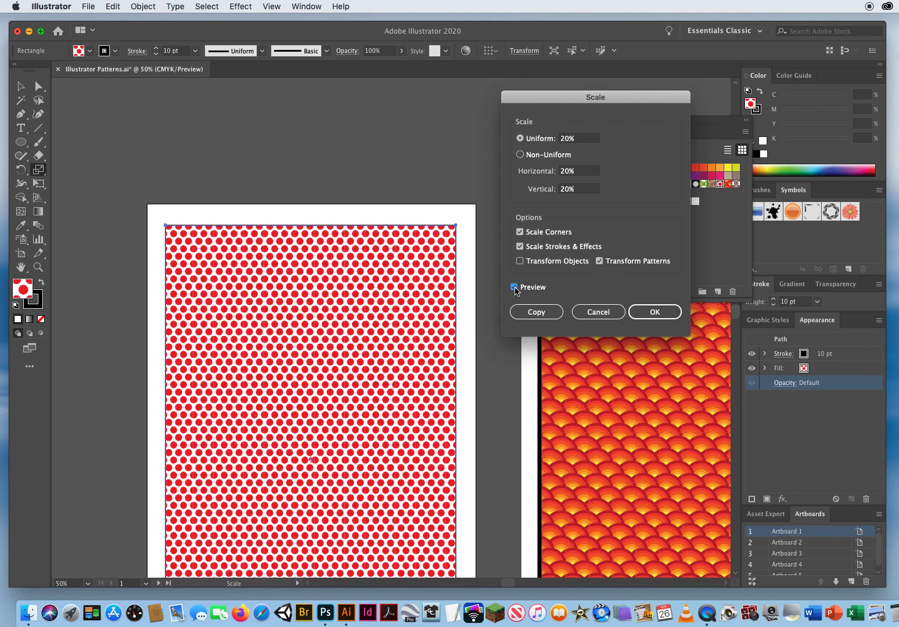
{"action": "left_click", "coordinate": [514, 287]}
{"action": "left_click", "coordinate": [515, 288]}
{"action": "left_click", "coordinate": [659, 312]}
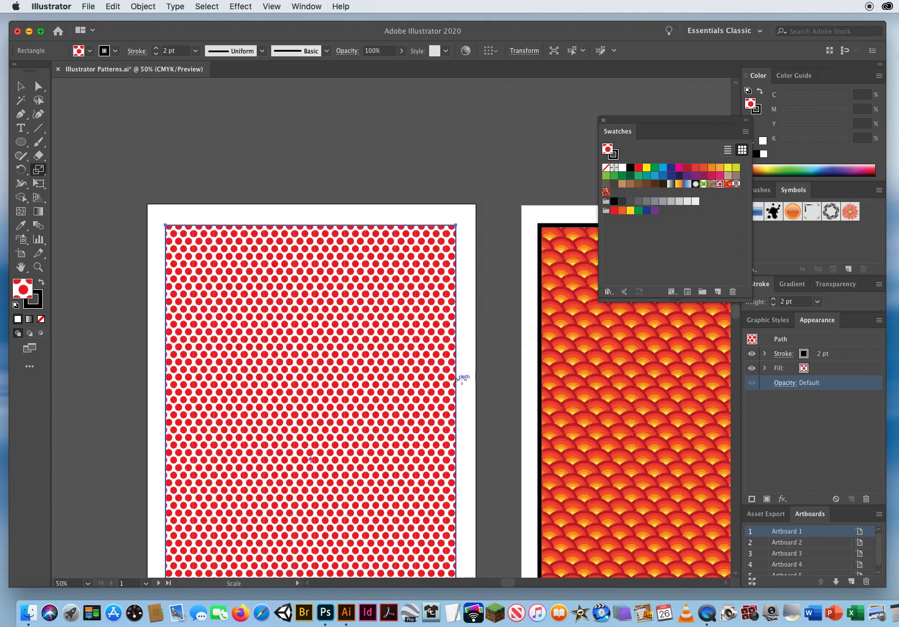
Select the rosette-patterned rectangle on Artboard 3 and target its pattern fill above the white fill.
{"action": "key", "text": "space"}
{"action": "left_click_drag", "start_coordinate": [625, 372], "coordinate": [96, 312]}
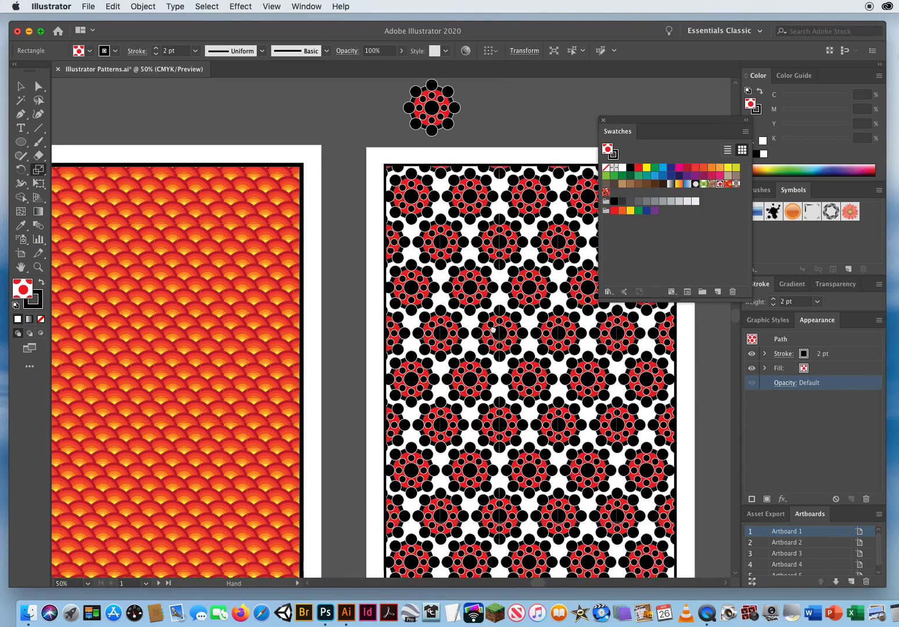
{"action": "left_click_drag", "start_coordinate": [492, 330], "coordinate": [329, 353]}
{"action": "left_click", "coordinate": [21, 87]}
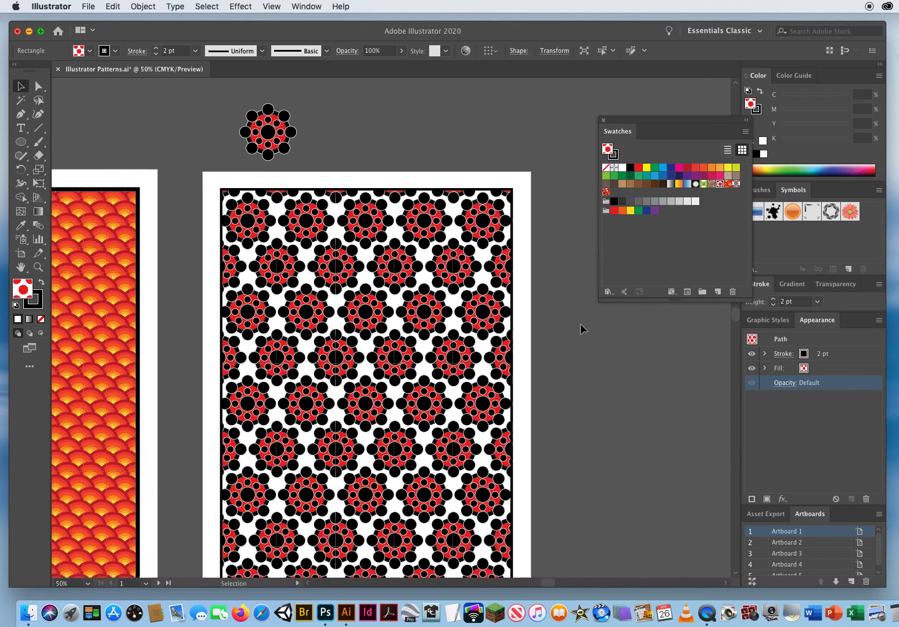
{"action": "left_click", "coordinate": [558, 294]}
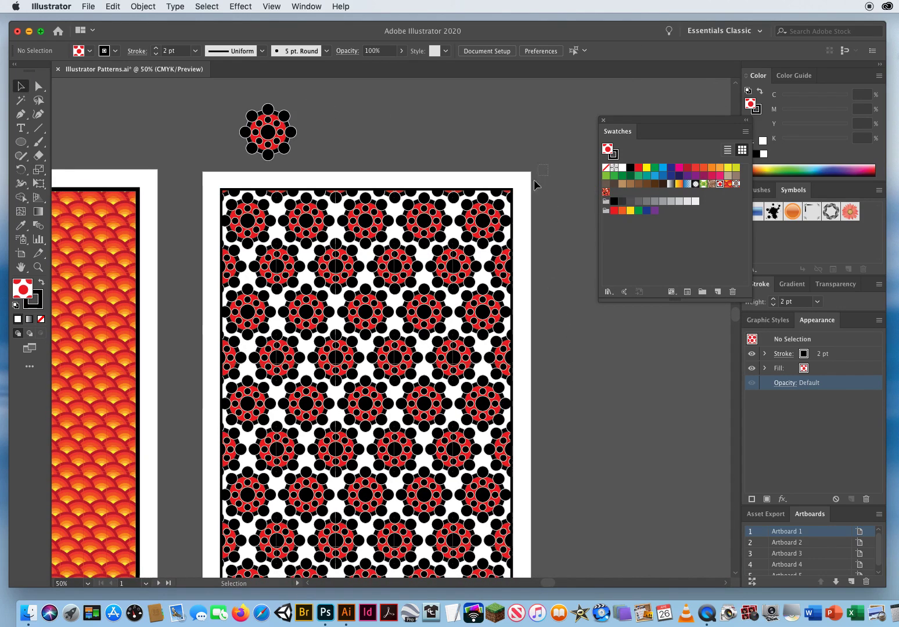
{"action": "left_click", "coordinate": [453, 298]}
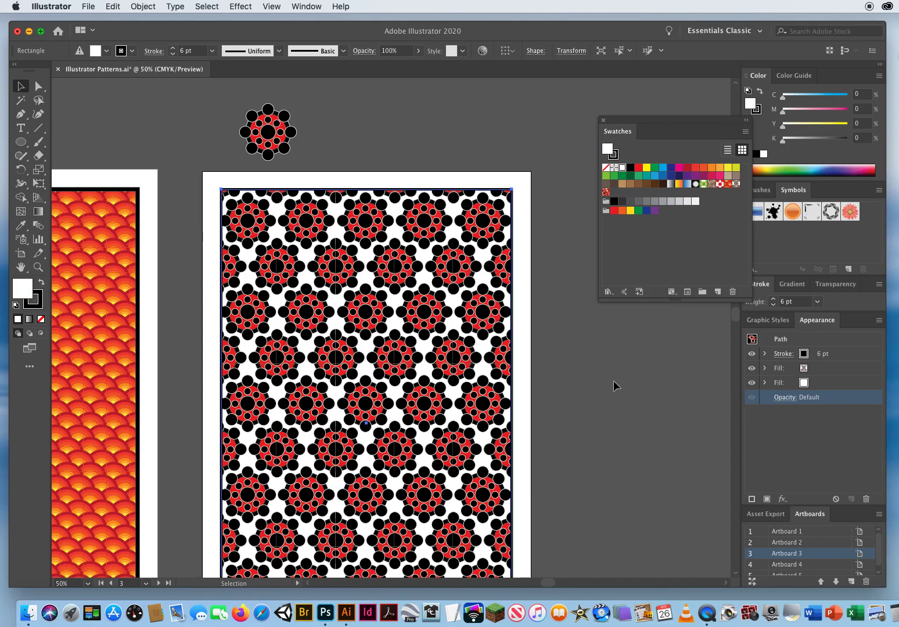
{"action": "left_click", "coordinate": [830, 372]}
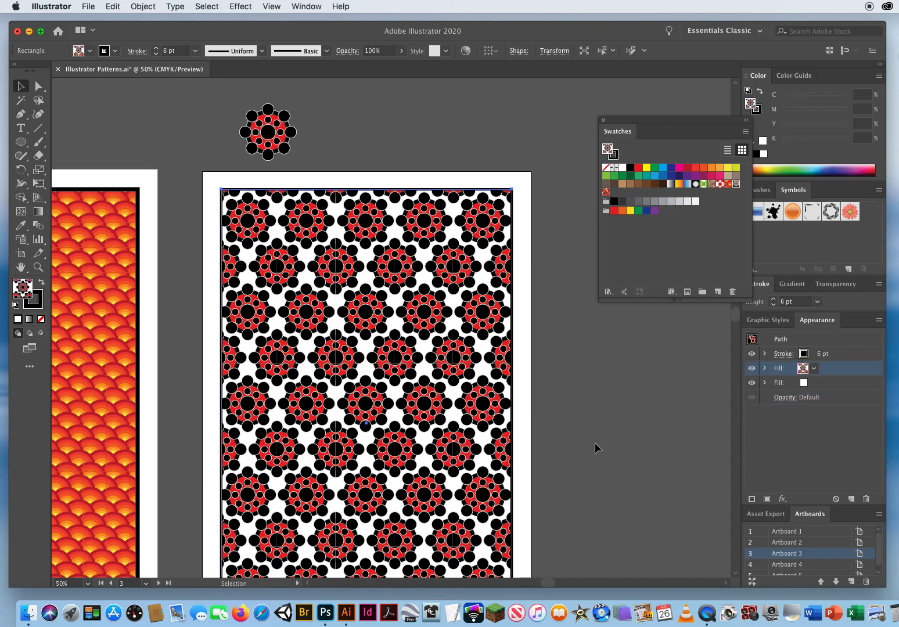
Scale the rosette pattern uniformly to 50% without transforming the rectangle, comparing the preview on and off before applying it.
{"action": "double_click", "coordinate": [39, 170]}
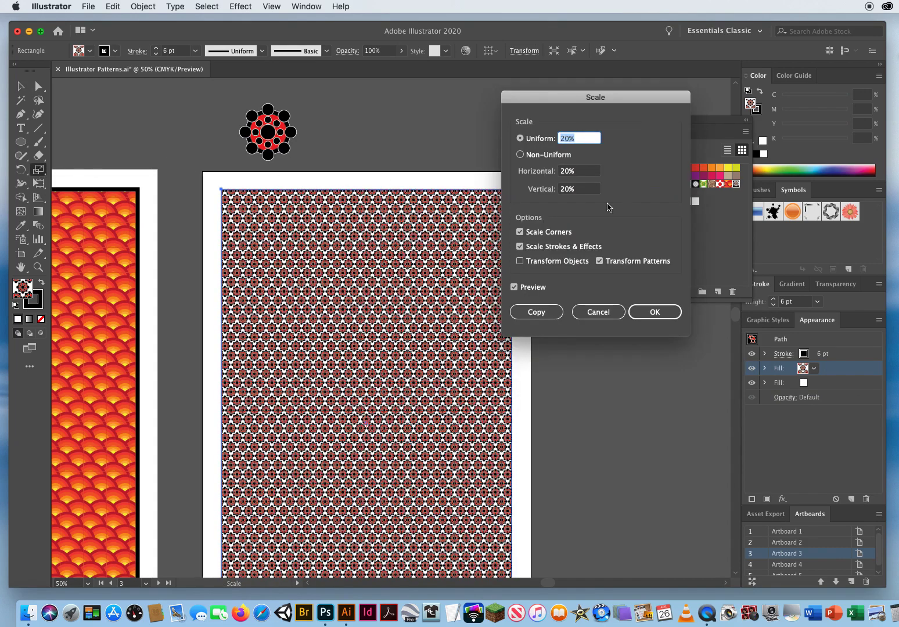
{"action": "left_click_drag", "start_coordinate": [565, 99], "coordinate": [629, 94]}
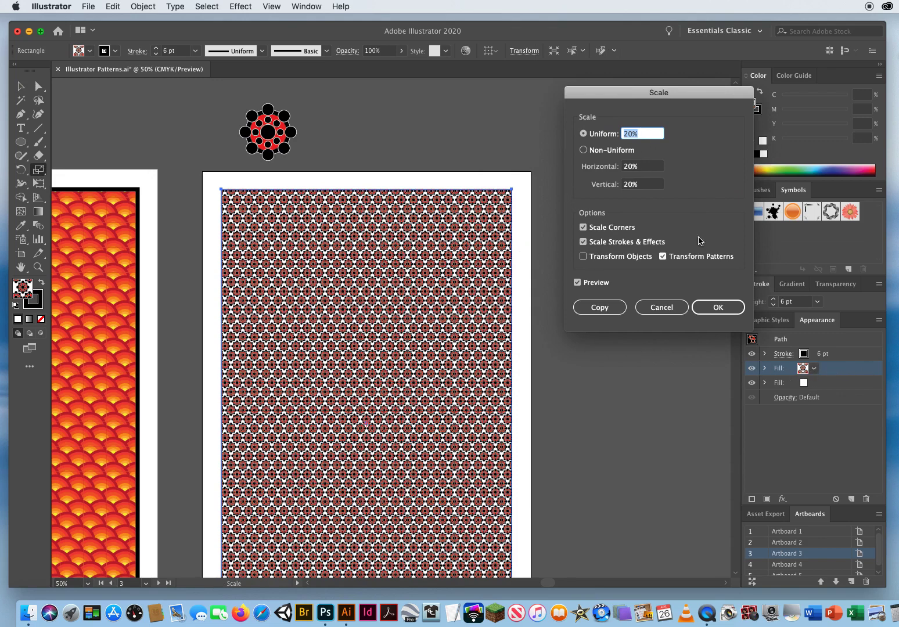
{"action": "type", "text": "50"}
{"action": "left_click", "coordinate": [577, 282]}
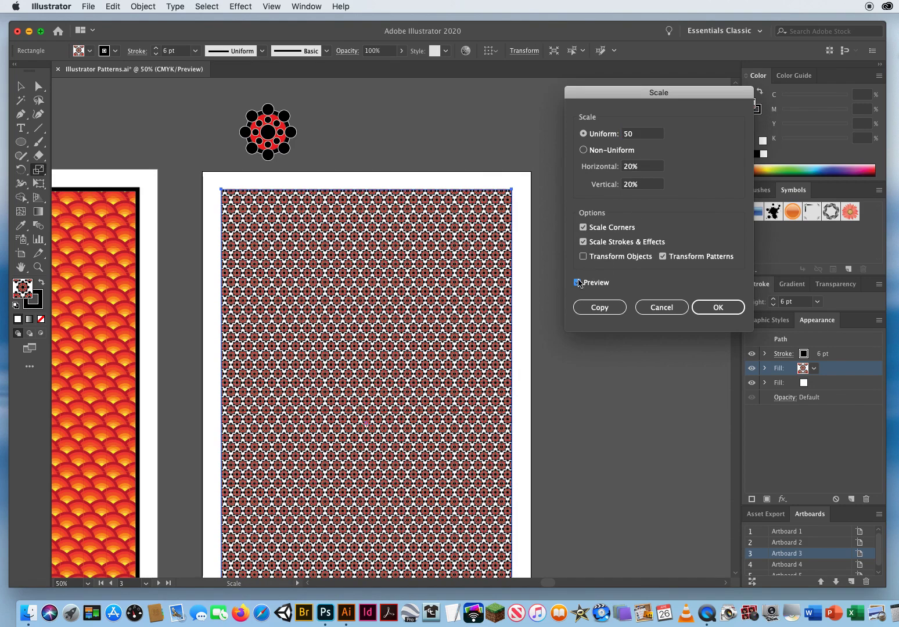
{"action": "left_click", "coordinate": [578, 282]}
{"action": "left_click", "coordinate": [577, 282]}
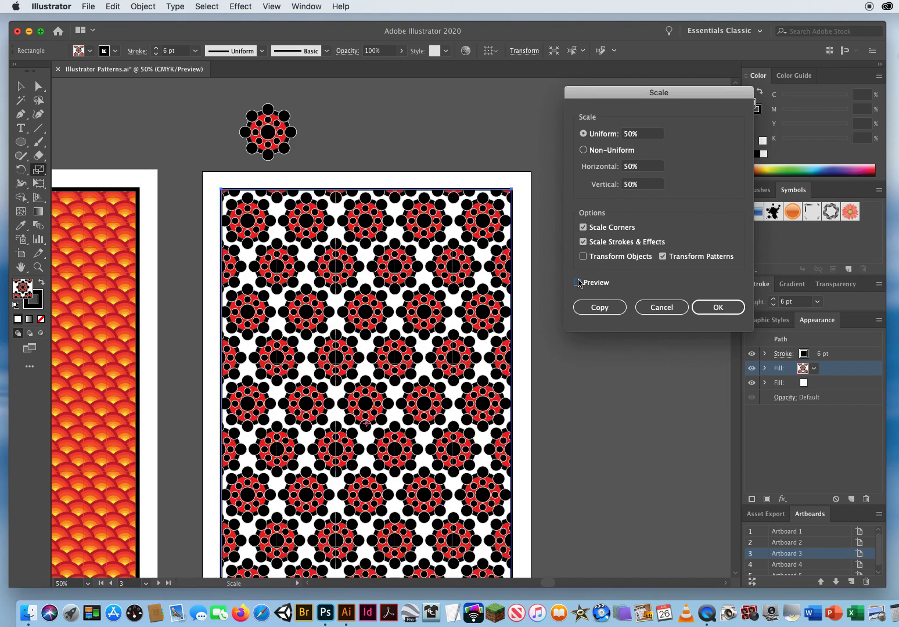
{"action": "left_click", "coordinate": [577, 282]}
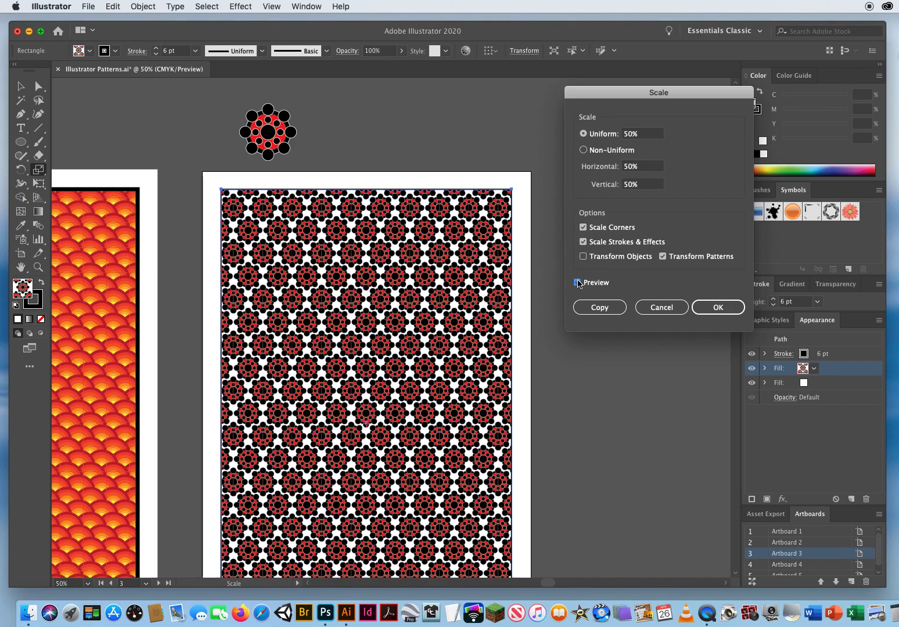
{"action": "left_click", "coordinate": [711, 307]}
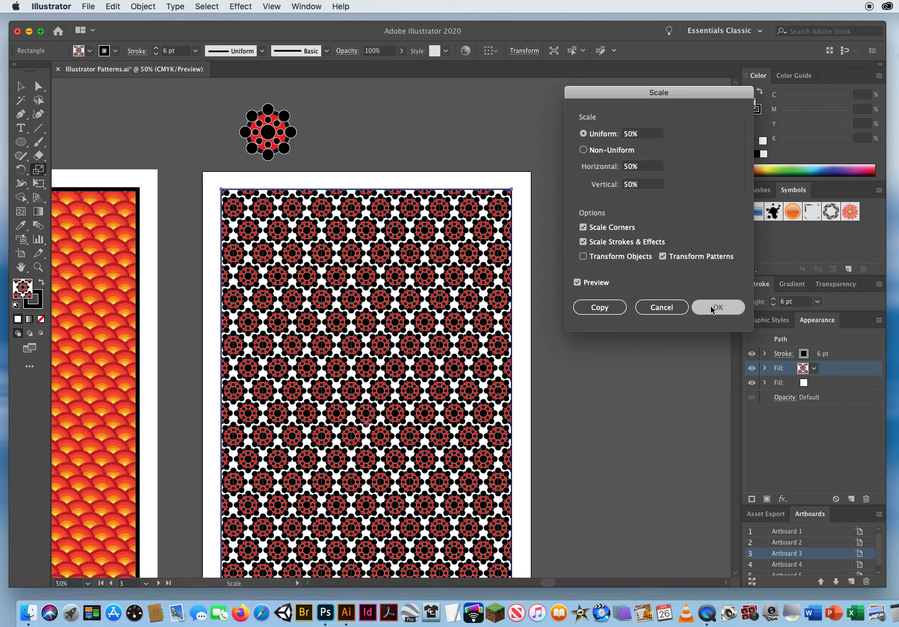
Select the orange scallop-patterned rectangle on Artboard 2.
{"action": "key", "text": "space"}
{"action": "left_click_drag", "start_coordinate": [130, 501], "coordinate": [454, 195]}
{"action": "left_click_drag", "start_coordinate": [210, 430], "coordinate": [296, 464]}
{"action": "left_click_drag", "start_coordinate": [411, 144], "coordinate": [369, 422]}
{"action": "left_click", "coordinate": [20, 86]}
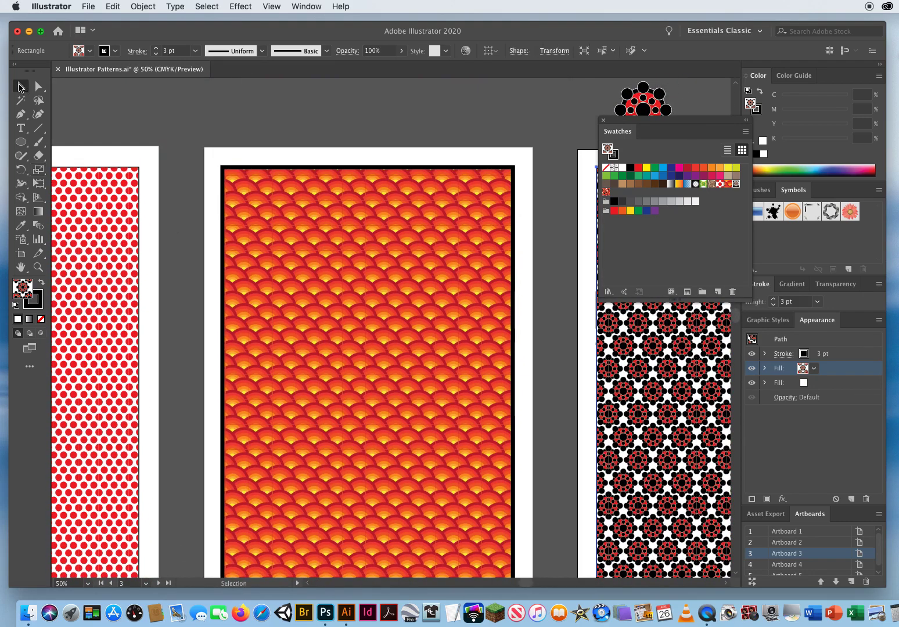
{"action": "left_click", "coordinate": [418, 267]}
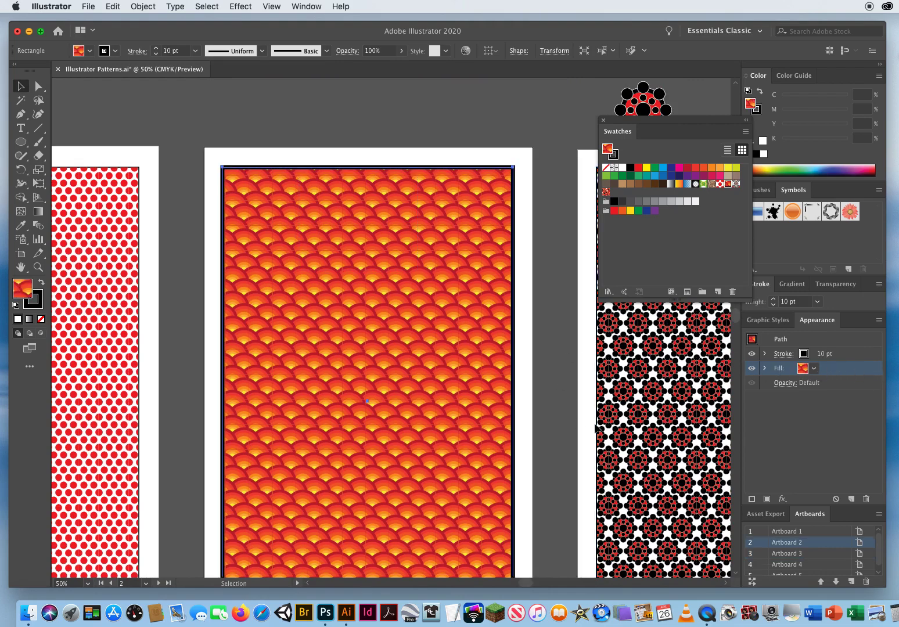
Scale the pattern of the red rectangle with black, white and green dots on Artboard 4 uniformly to 150%, checking the preview before applying it.
{"action": "left_click_drag", "start_coordinate": [566, 406], "coordinate": [265, 385]}
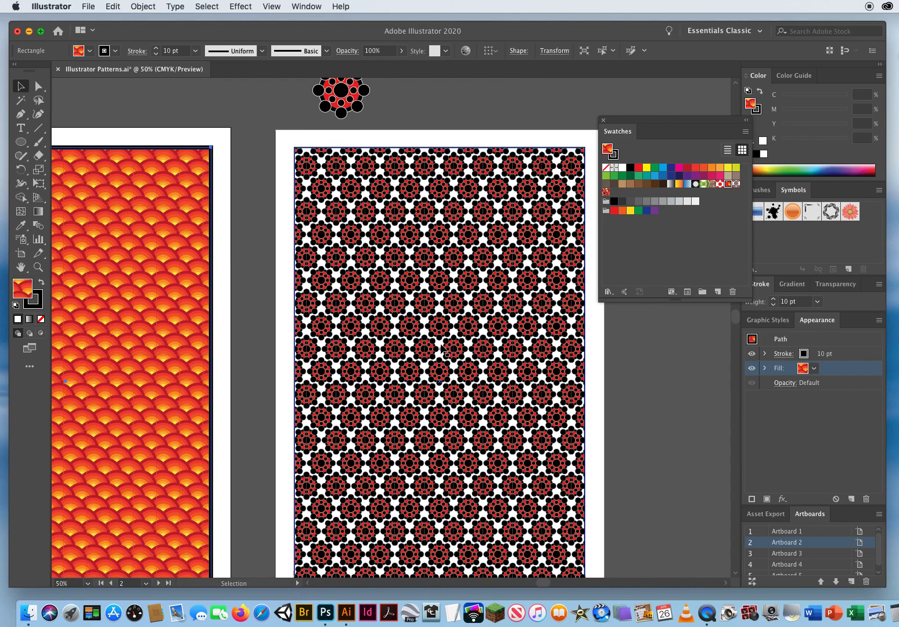
{"action": "left_click_drag", "start_coordinate": [341, 300], "coordinate": [263, 377]}
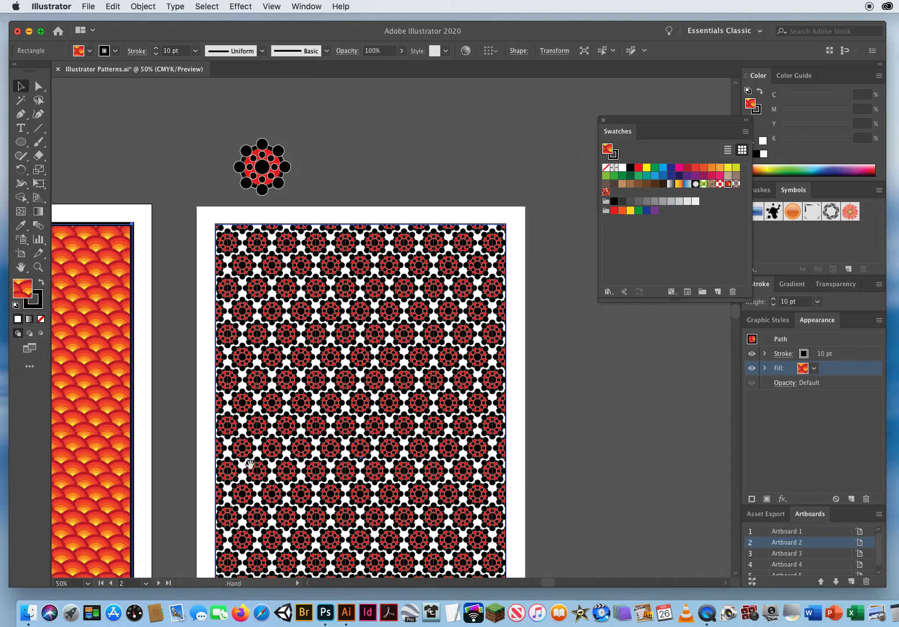
{"action": "left_click_drag", "start_coordinate": [164, 502], "coordinate": [470, 280]}
{"action": "left_click_drag", "start_coordinate": [240, 494], "coordinate": [532, 267]}
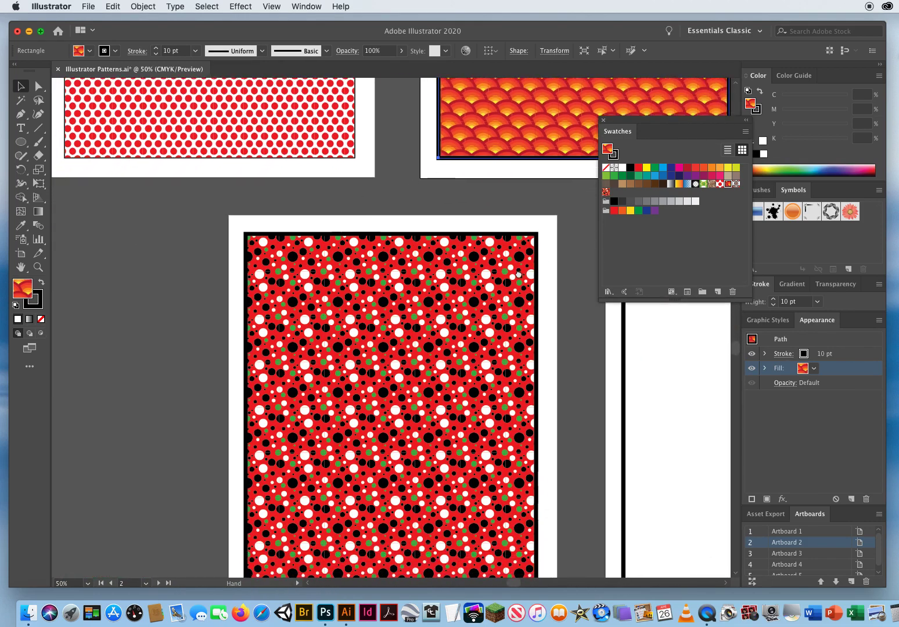
{"action": "left_click_drag", "start_coordinate": [240, 289], "coordinate": [230, 246]}
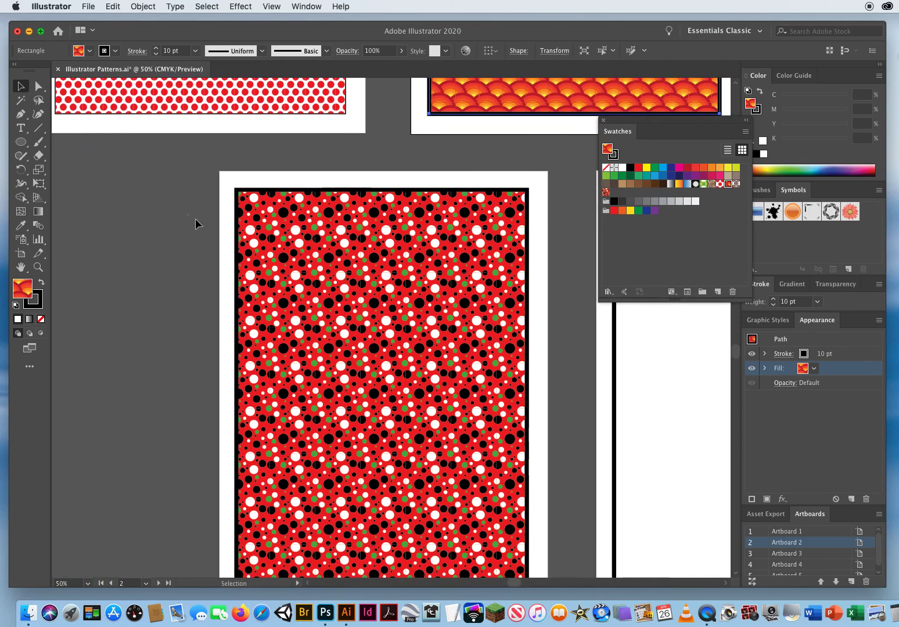
{"action": "left_click", "coordinate": [314, 278]}
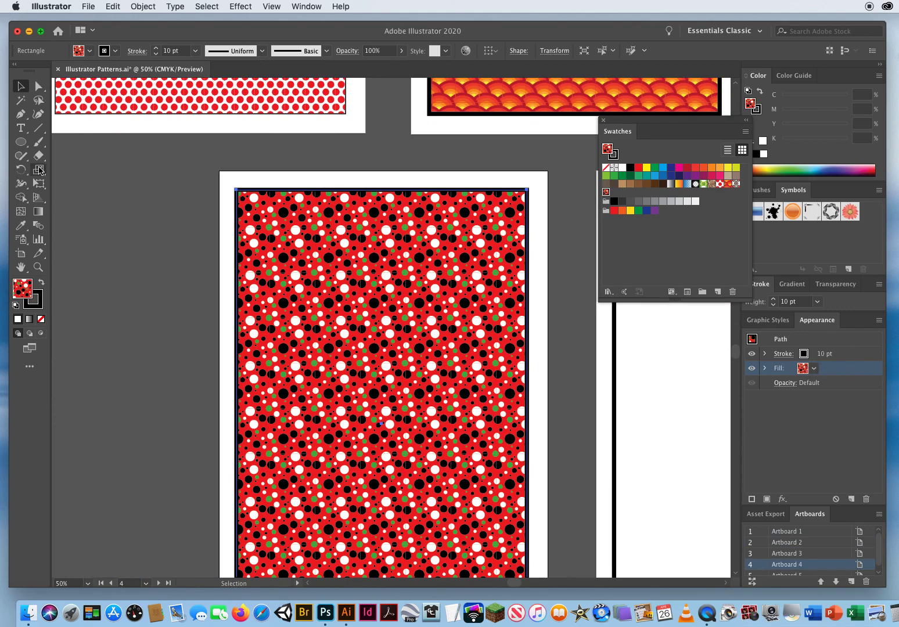
{"action": "double_click", "coordinate": [39, 169]}
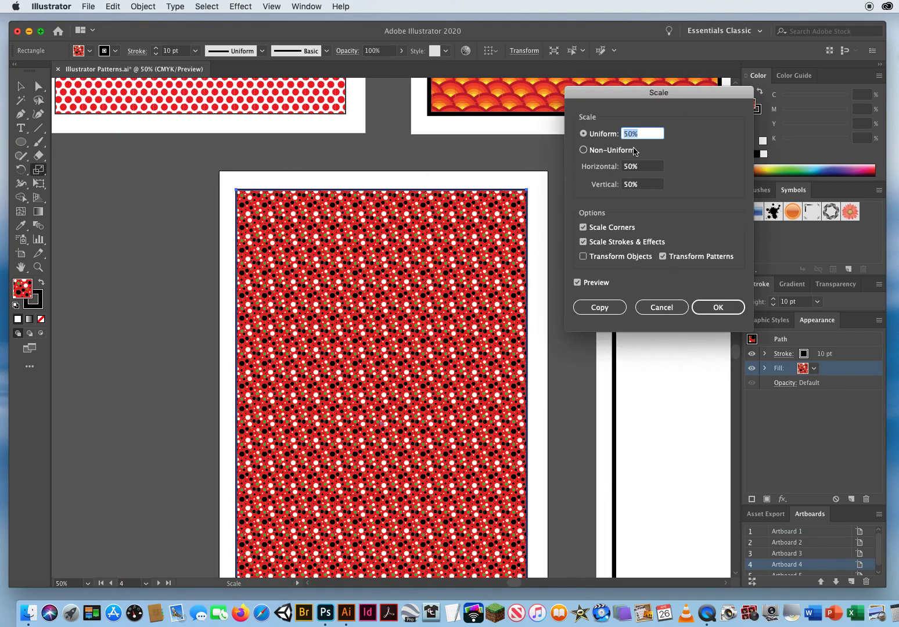
{"action": "left_click_drag", "start_coordinate": [640, 133], "coordinate": [585, 131]}
{"action": "type", "text": "15"}
{"action": "left_click", "coordinate": [576, 283]}
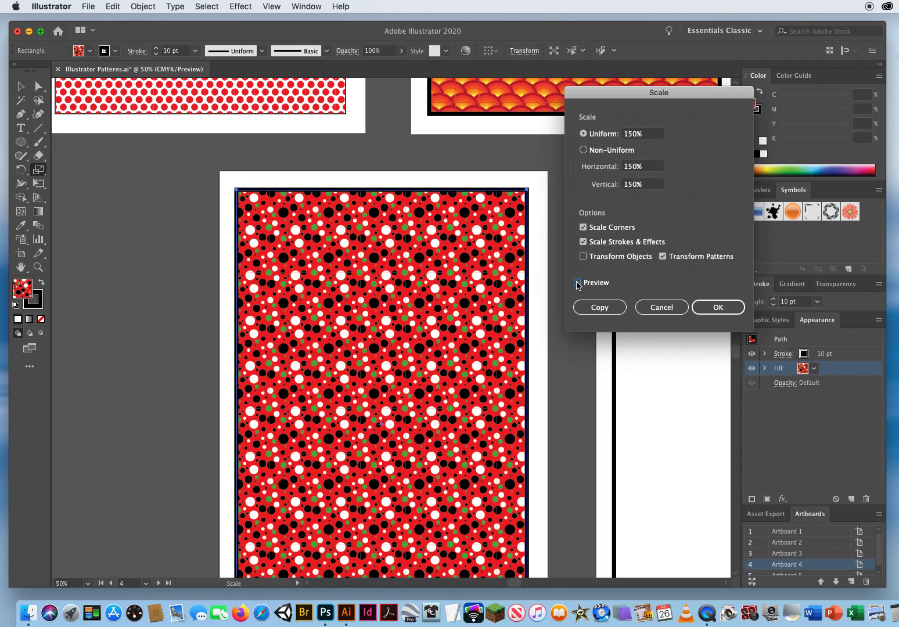
{"action": "left_click", "coordinate": [577, 282]}
{"action": "left_click", "coordinate": [709, 306]}
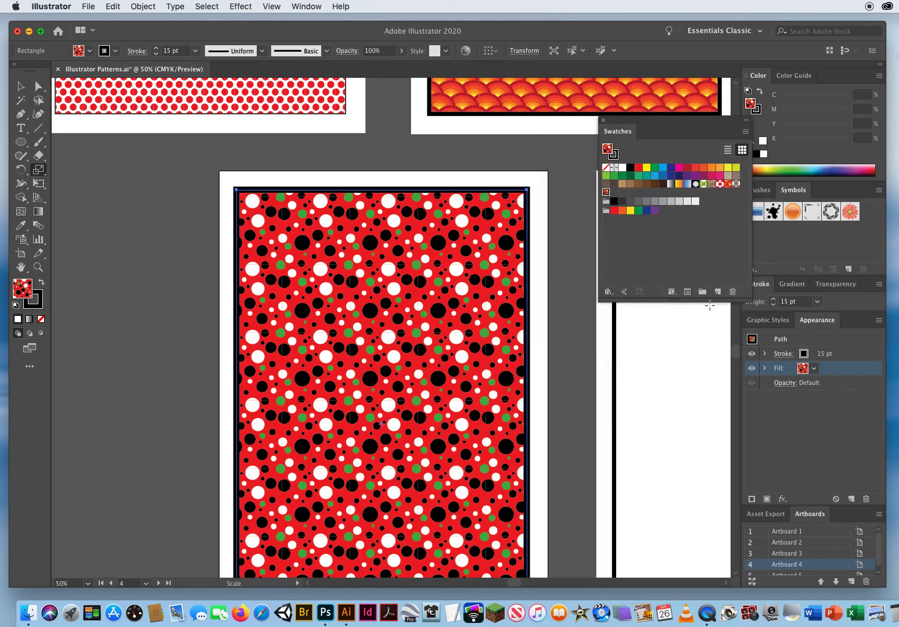
Return to Artboard 2 and select its orange scallop-patterned rectangle.
{"action": "left_click_drag", "start_coordinate": [352, 203], "coordinate": [261, 490]}
{"action": "left_click_drag", "start_coordinate": [288, 218], "coordinate": [465, 400]}
{"action": "left_click_drag", "start_coordinate": [87, 144], "coordinate": [90, 176]}
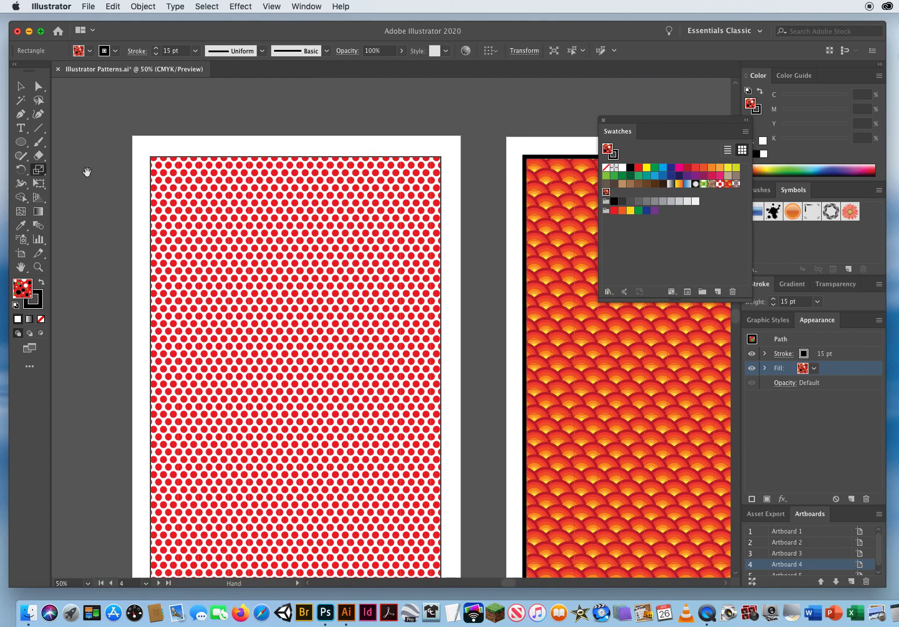
{"action": "left_click", "coordinate": [23, 88]}
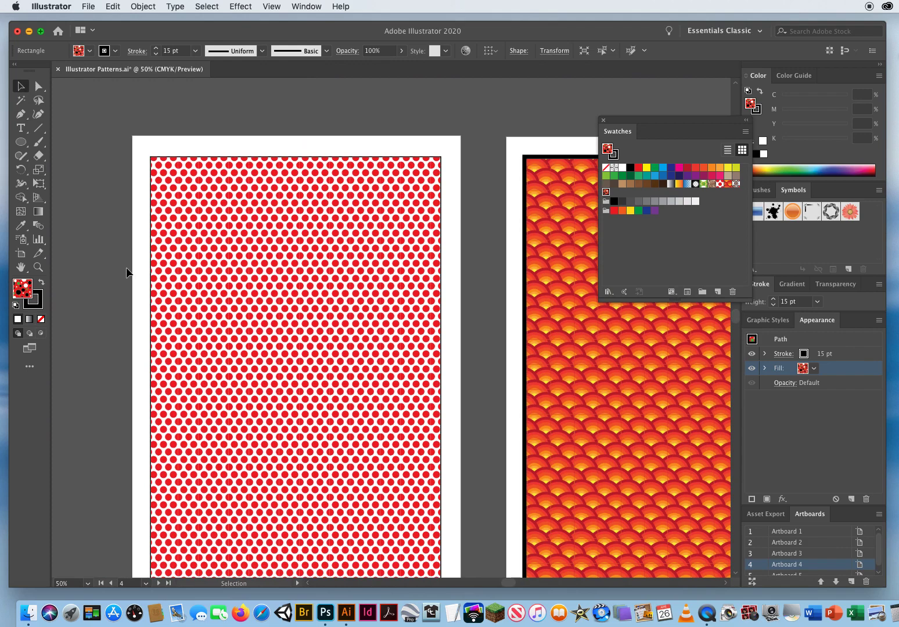
{"action": "left_click_drag", "start_coordinate": [410, 260], "coordinate": [42, 260]}
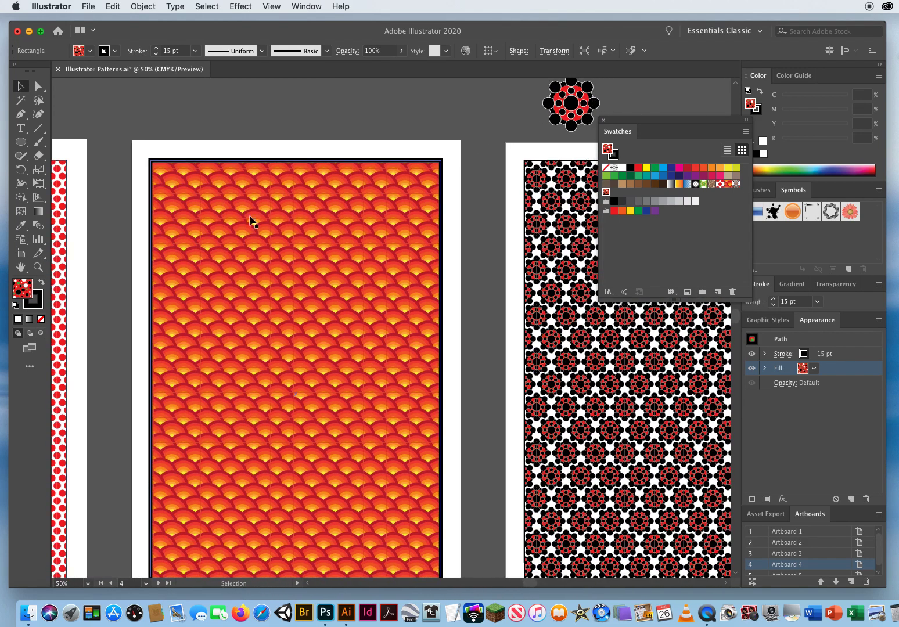
{"action": "mouse_move", "coordinate": [204, 114]}
{"action": "left_mouse_down"}
{"action": "mouse_move", "coordinate": [308, 223]}
{"action": "mouse_move", "coordinate": [288, 218]}
{"action": "left_mouse_up"}
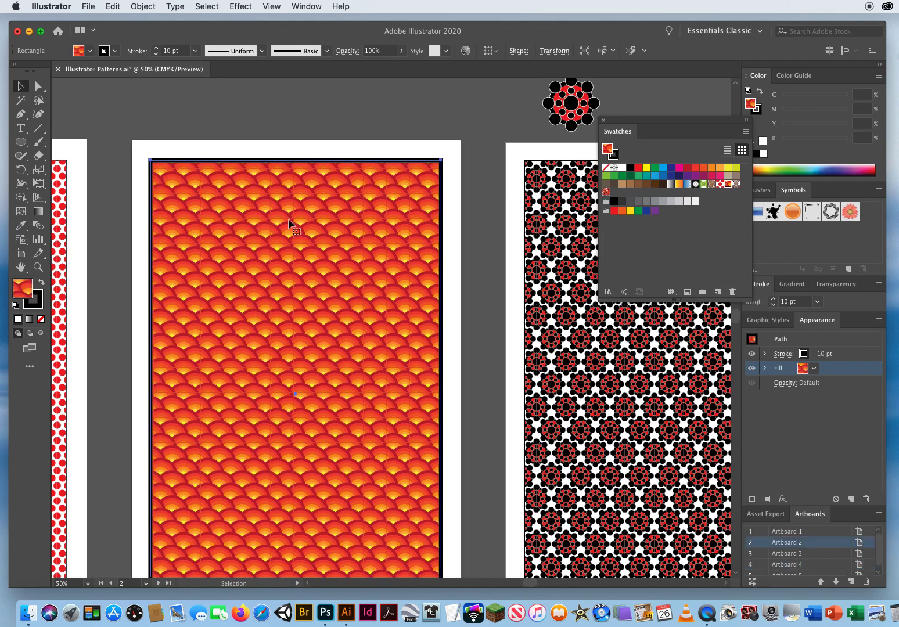
Start rotating the scallop-patterned rectangle at 45° and compare transforming the object as well with transforming only the pattern.
{"action": "left_click", "coordinate": [42, 172]}
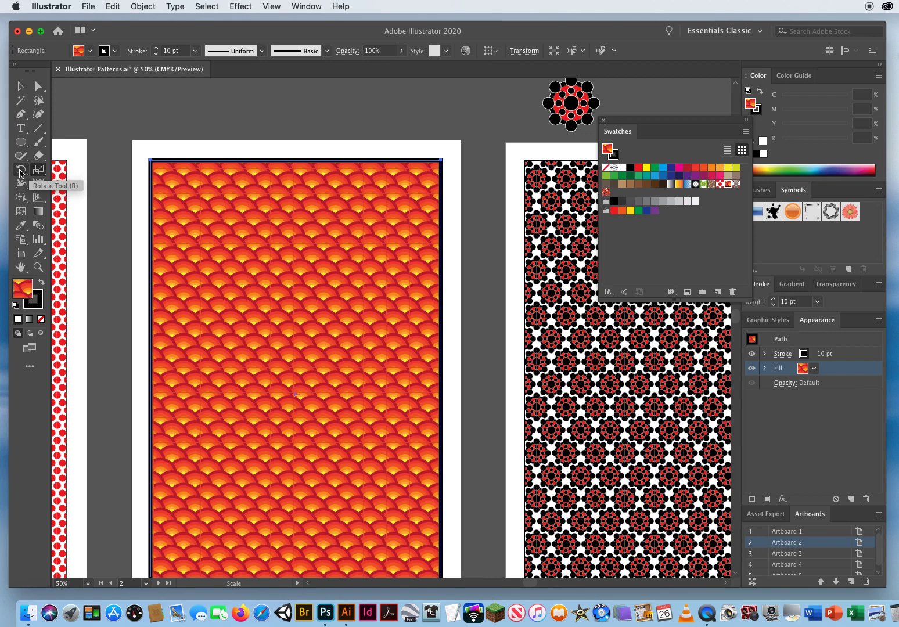
{"action": "double_click", "coordinate": [21, 171]}
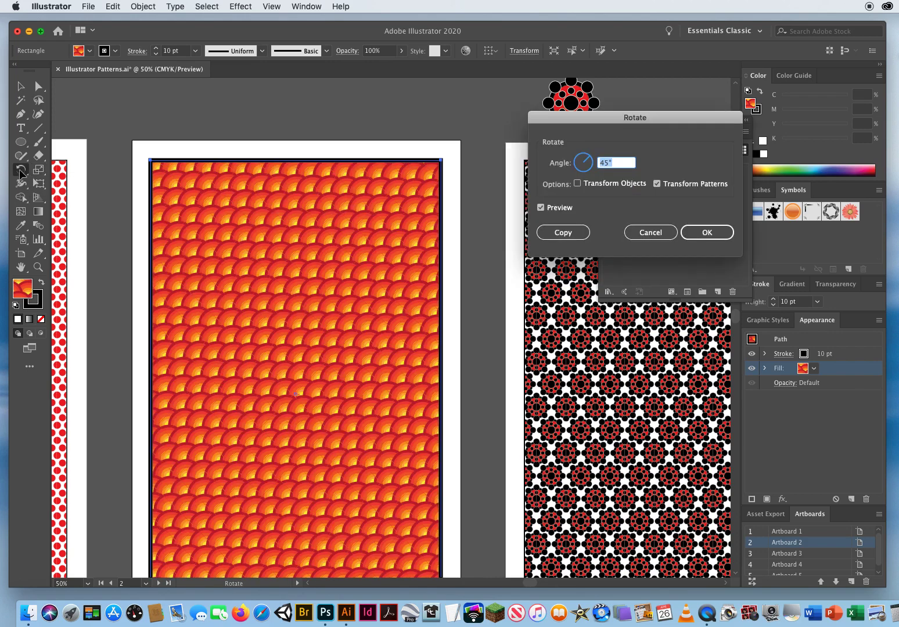
{"action": "left_click", "coordinate": [578, 183]}
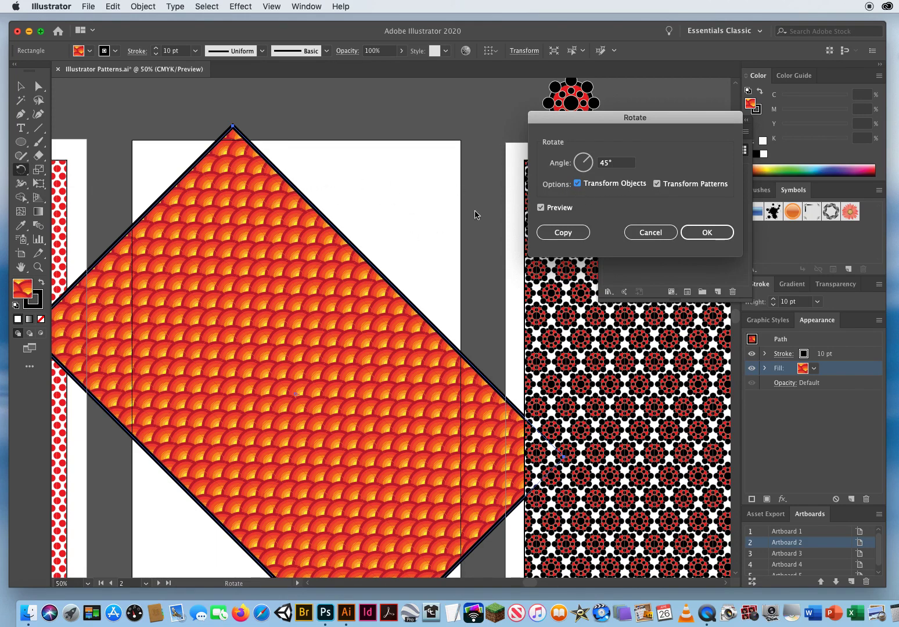
{"action": "left_click", "coordinate": [578, 184]}
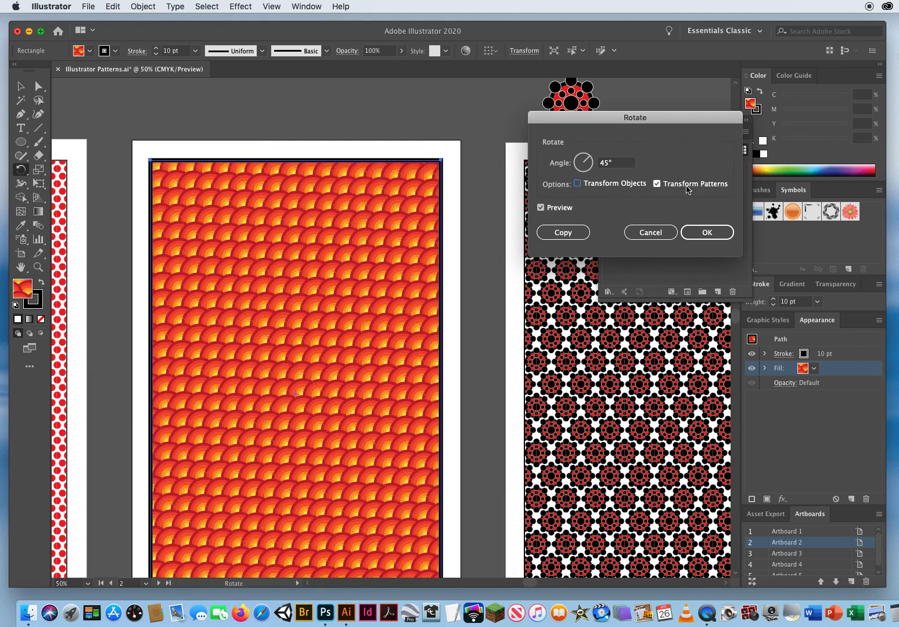
Set the scallop pattern's rotation angle to 30° and compare its preview on and off.
{"action": "left_click", "coordinate": [583, 162]}
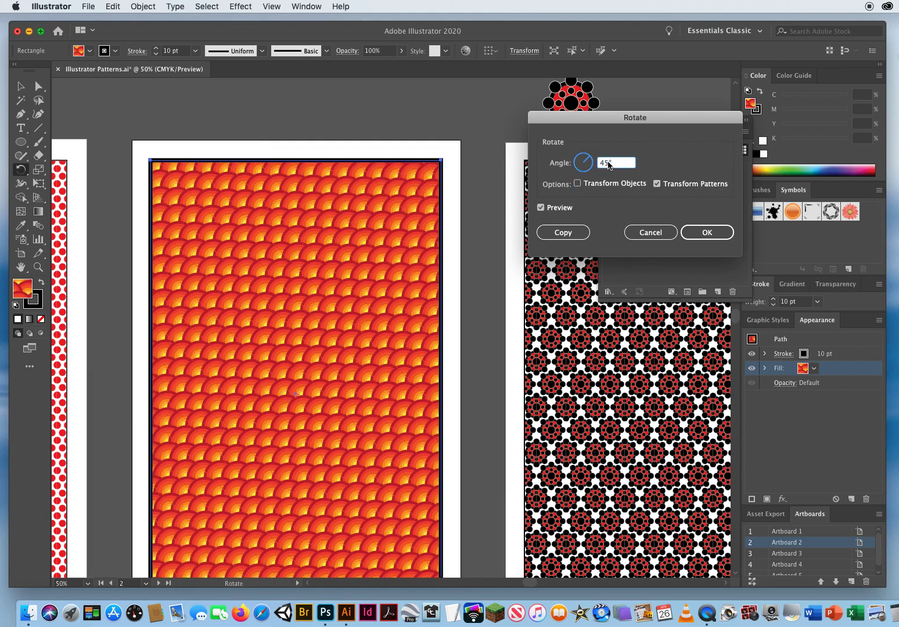
{"action": "type", "text": "30"}
{"action": "left_click", "coordinate": [541, 208]}
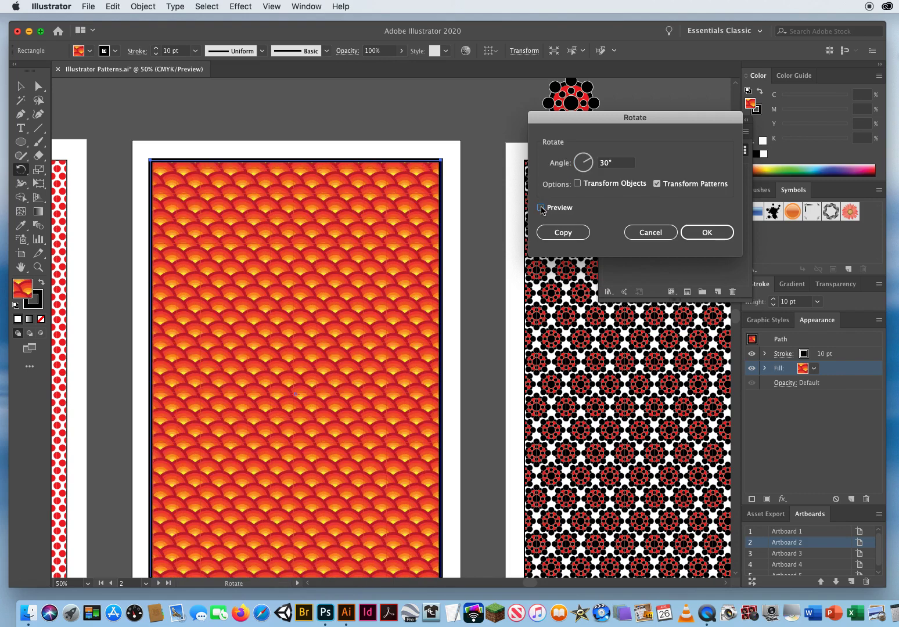
{"action": "left_click", "coordinate": [541, 208]}
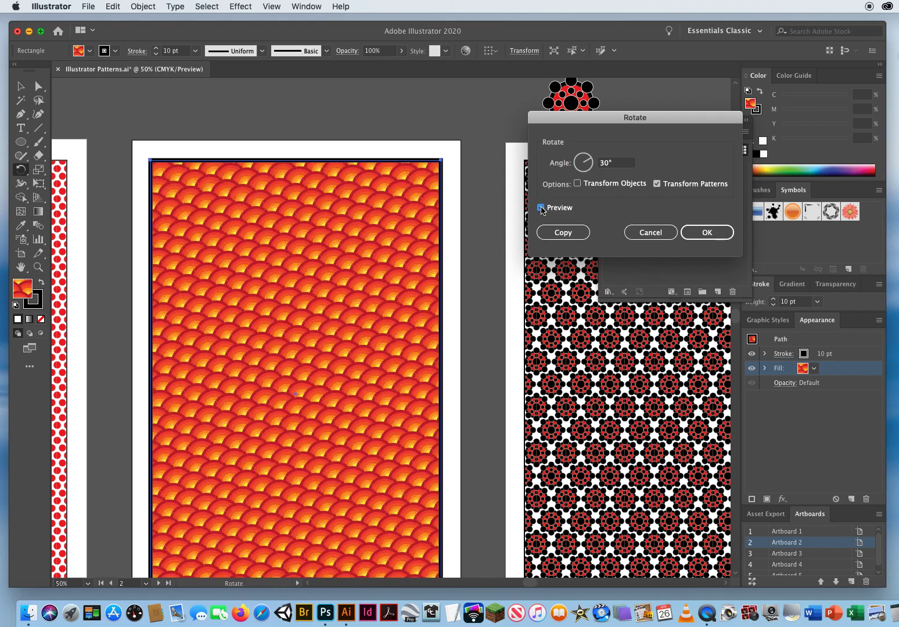
{"action": "left_click", "coordinate": [541, 208]}
{"action": "left_click", "coordinate": [541, 208]}
Set the scallop pattern's rotation angle to 45° and compare the preview with the unrotated pattern.
{"action": "left_click_drag", "start_coordinate": [623, 163], "coordinate": [542, 165]}
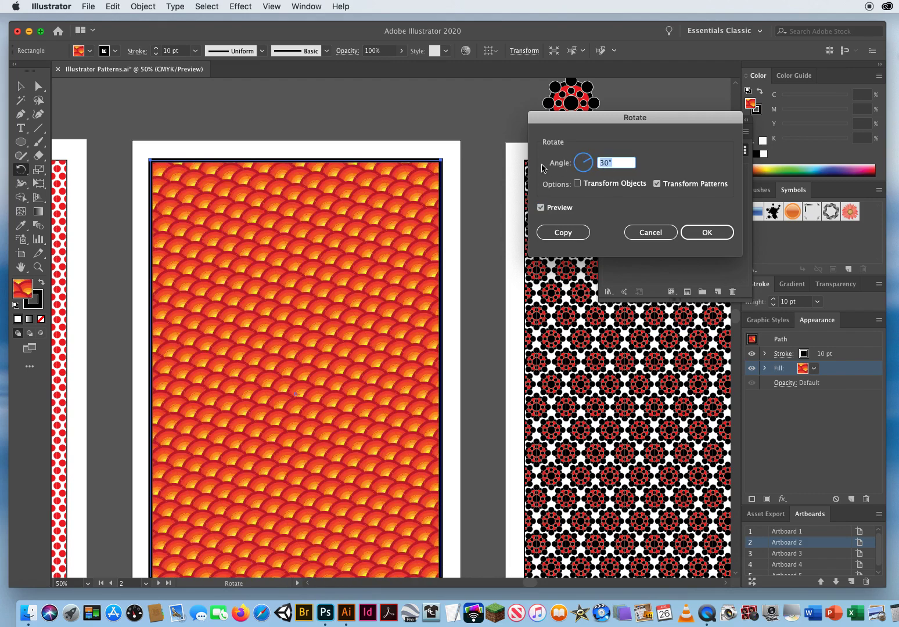
{"action": "type", "text": "45"}
{"action": "left_click", "coordinate": [541, 207]}
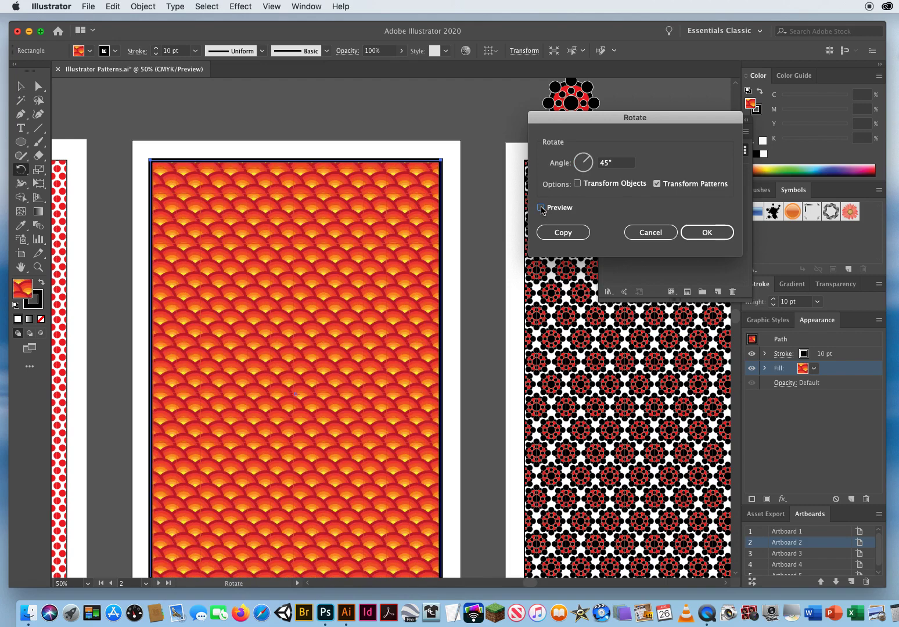
{"action": "left_click", "coordinate": [541, 208]}
{"action": "left_click", "coordinate": [541, 208]}
{"action": "left_click", "coordinate": [541, 208]}
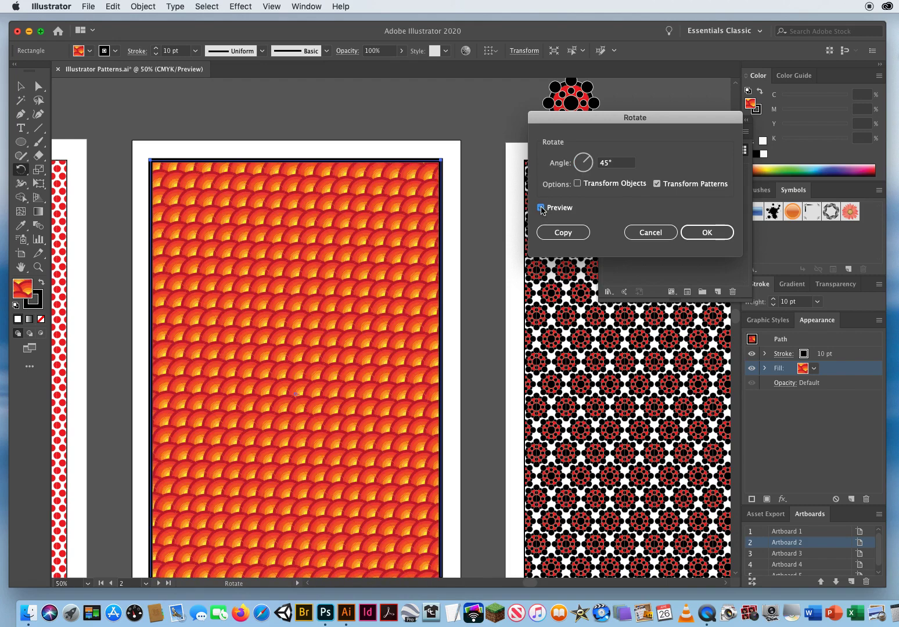
Apply the 45° rotation to the scallop pattern only and switch back to the Selection tool.
{"action": "left_click", "coordinate": [702, 233]}
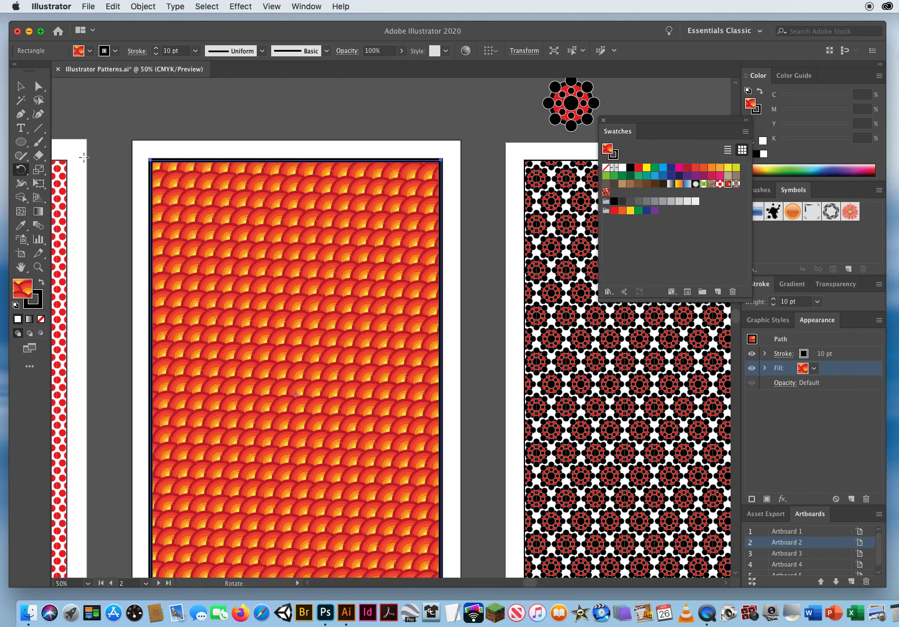
{"action": "left_click", "coordinate": [22, 87]}
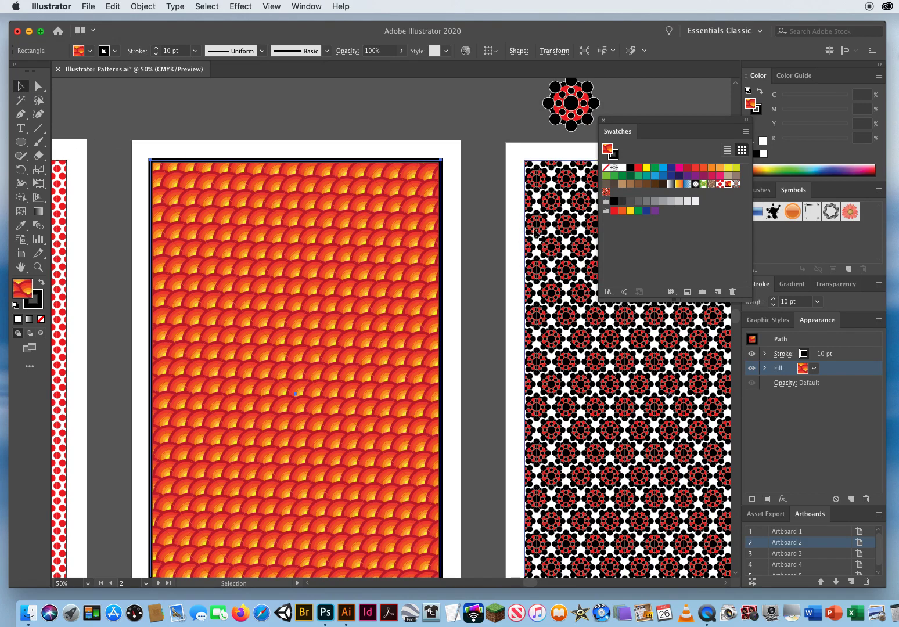
{"action": "key", "text": "space"}
{"action": "left_click_drag", "start_coordinate": [347, 224], "coordinate": [373, 225]}
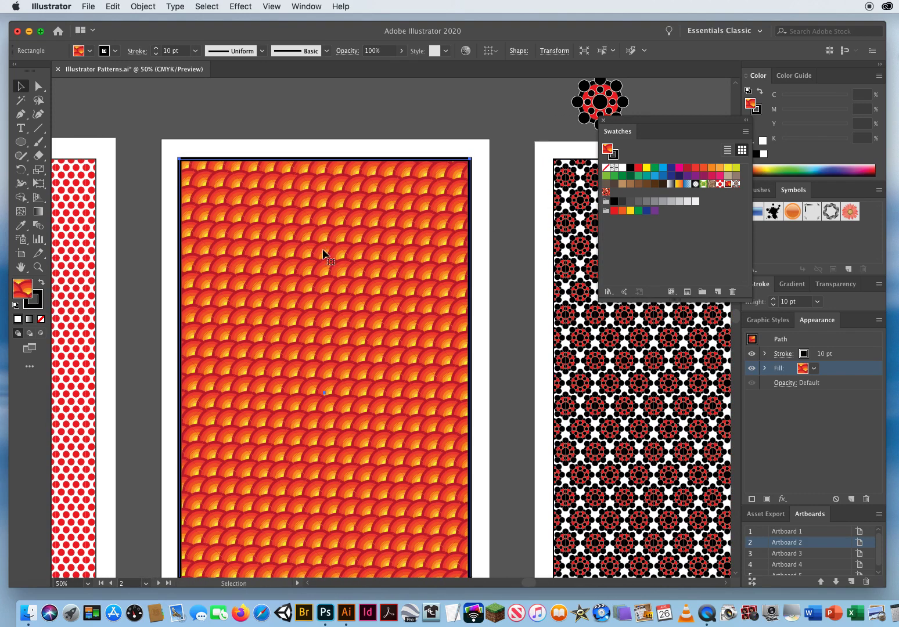
Nudge the scallop pattern repeatedly inside its rectangle on Artboard 2, moving only the pattern fill and not the rectangle.
{"action": "left_click_drag", "start_coordinate": [253, 105], "coordinate": [368, 281]}
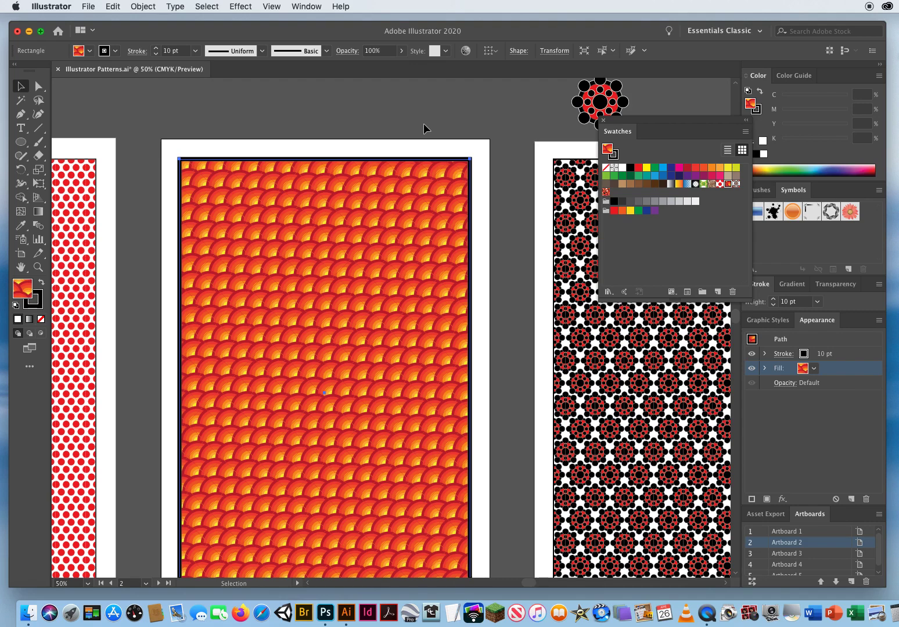
{"action": "key", "text": "grave+Right"}
{"action": "key", "text": "grave+Right"}
{"action": "key", "text": "grave+Right"}
{"action": "key", "text": "grave+Right"}
{"action": "key", "text": "grave+Right"}
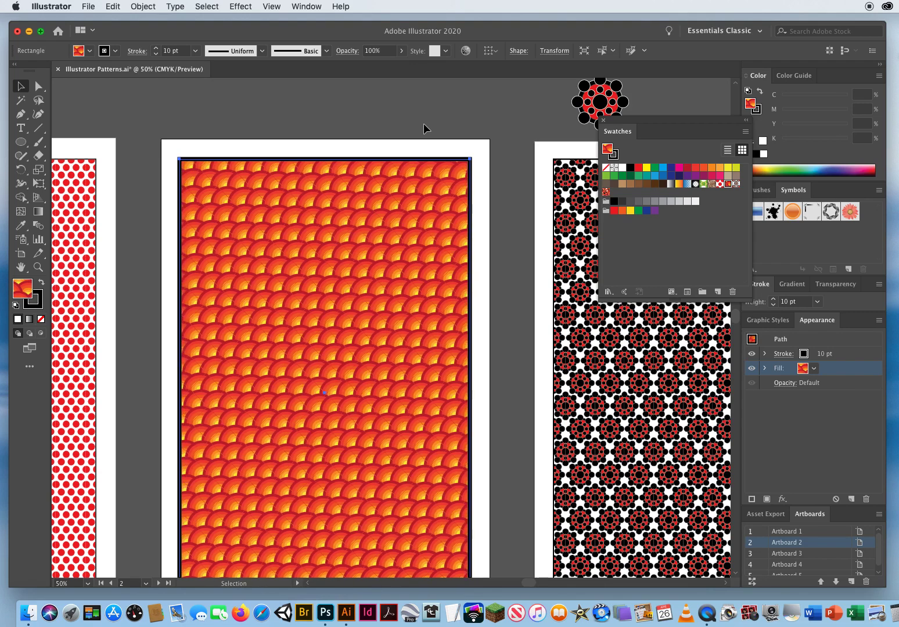
{"action": "key", "text": "grave+Right"}
{"action": "key", "text": "grave+Right"}
{"action": "key", "text": "grave+Right"}
{"action": "key", "text": "grave+Right"}
{"action": "key", "text": "grave+Right"}
{"action": "key", "text": "grave+Right"}
{"action": "key", "text": "grave+Right"}
{"action": "key", "text": "grave+Right"}
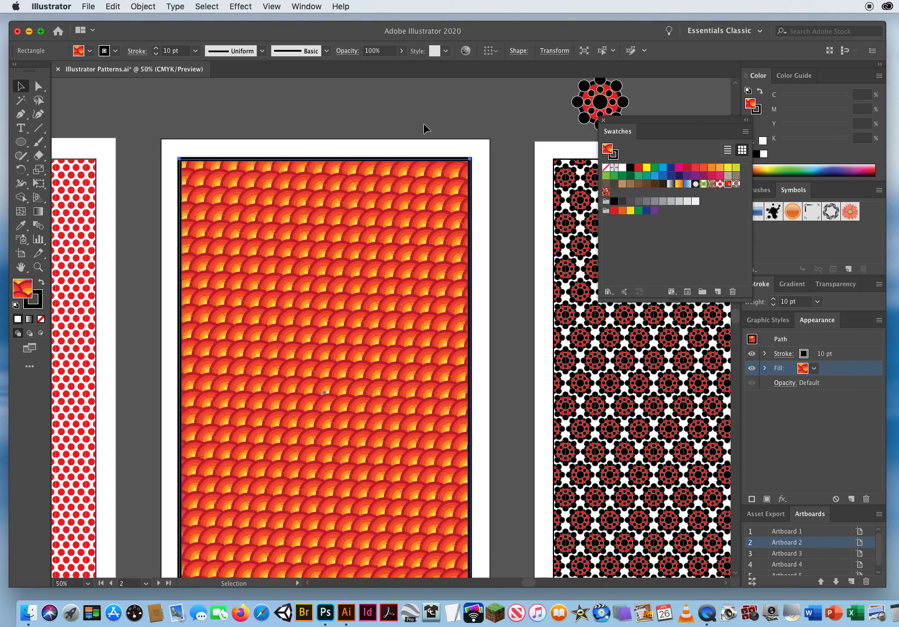
{"action": "key", "text": "grave+Right"}
{"action": "key", "text": "grave+Right"}
{"action": "key", "text": "grave+Right"}
{"action": "key", "text": "grave+Right"}
{"action": "key", "text": "grave+Right"}
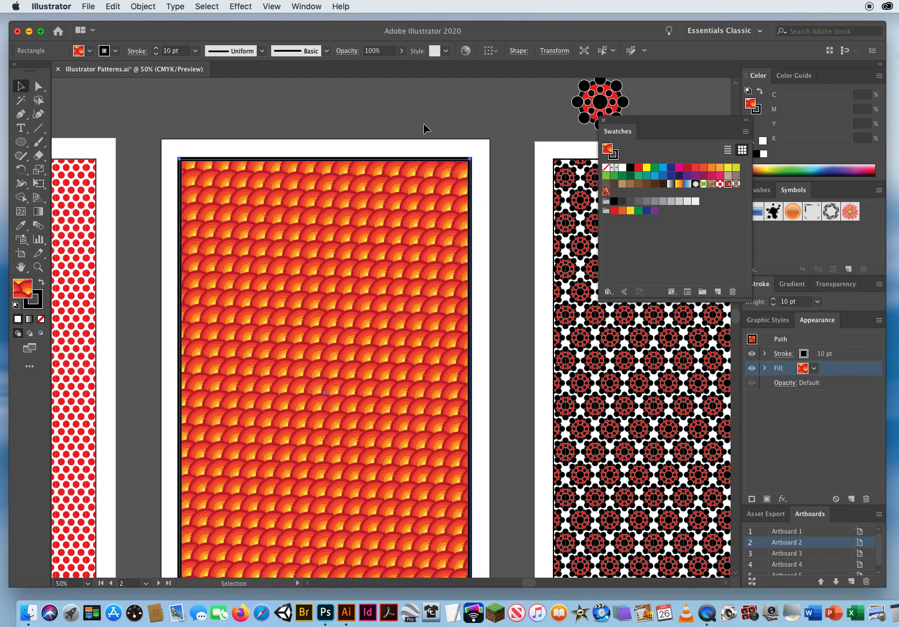
{"action": "key", "text": "grave+Right"}
{"action": "key", "text": "grave+Right"}
{"action": "key", "text": "grave+Right"}
{"action": "key", "text": "grave+Right"}
{"action": "key", "text": "grave+Right"}
{"action": "key", "text": "grave+Right"}
{"action": "key", "text": "grave+Right"}
{"action": "key", "text": "grave+Right"}
{"action": "key", "text": "grave+Right"}
{"action": "key", "text": "grave+Right"}
{"action": "key", "text": "grave+Right"}
{"action": "key", "text": "grave+Right"}
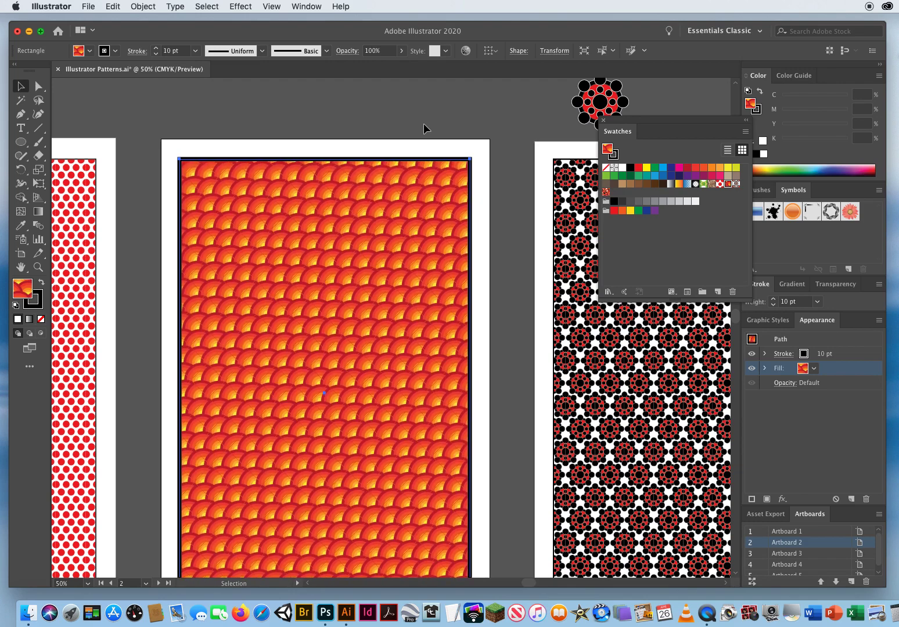
{"action": "key", "text": "grave+Right"}
{"action": "key", "text": "grave+Right"}
{"action": "key", "text": "grave+Right"}
{"action": "key", "text": "grave+Right"}
{"action": "key", "text": "grave+Right"}
{"action": "key", "text": "grave+Right"}
{"action": "key", "text": "grave+Right"}
{"action": "key", "text": "grave+Right"}
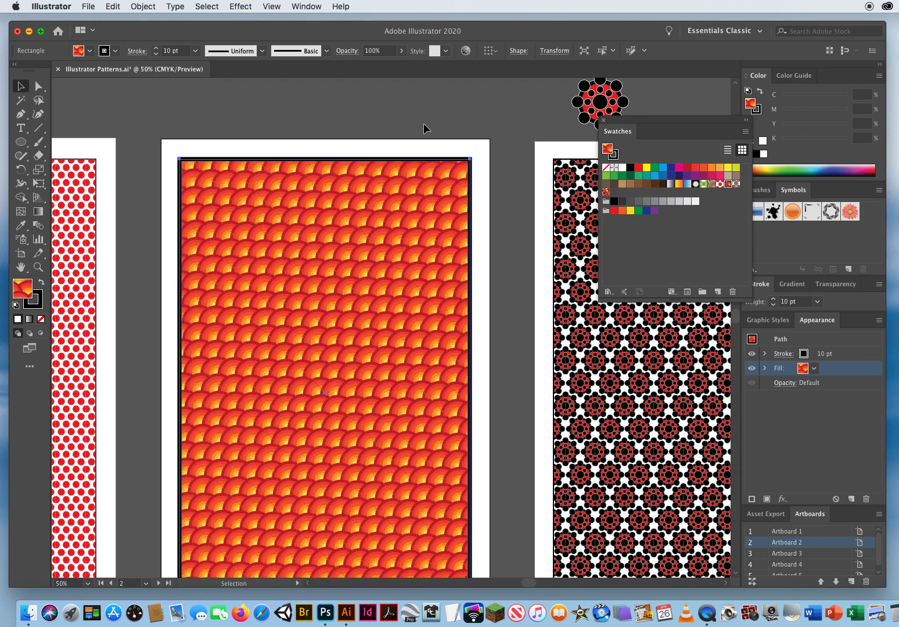
{"action": "key", "text": "grave+Right"}
{"action": "key", "text": "grave+Right"}
{"action": "key", "text": "grave+Right"}
{"action": "key", "text": "grave+Right"}
{"action": "key", "text": "grave+Right"}
{"action": "key", "text": "grave+Right"}
{"action": "key", "text": "grave+Right"}
{"action": "key", "text": "grave+Right"}
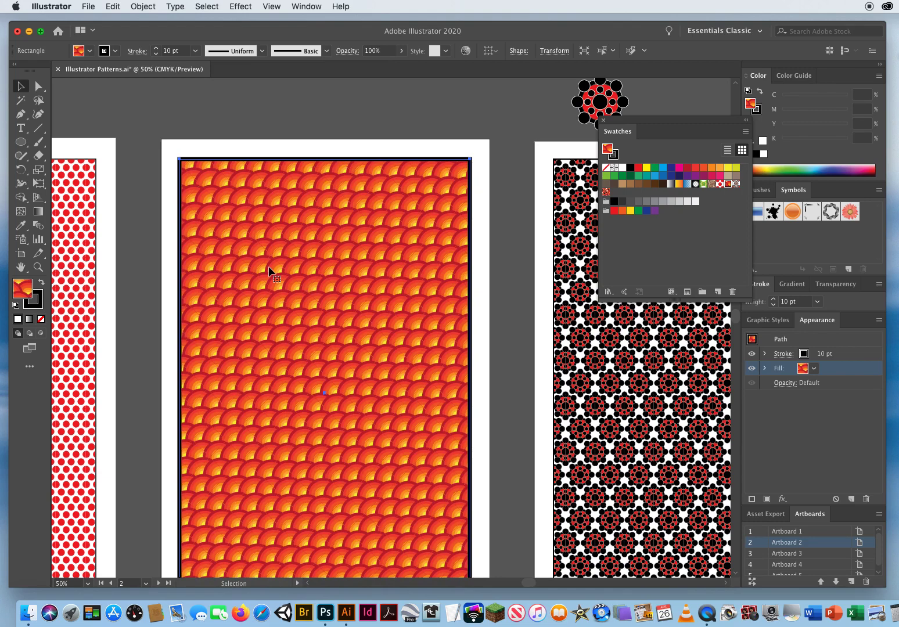
Deselect the scallop rectangle and review the Rotate and Scale tool options, cancelling both without applying anything.
{"action": "left_click", "coordinate": [323, 108]}
{"action": "left_click", "coordinate": [20, 170]}
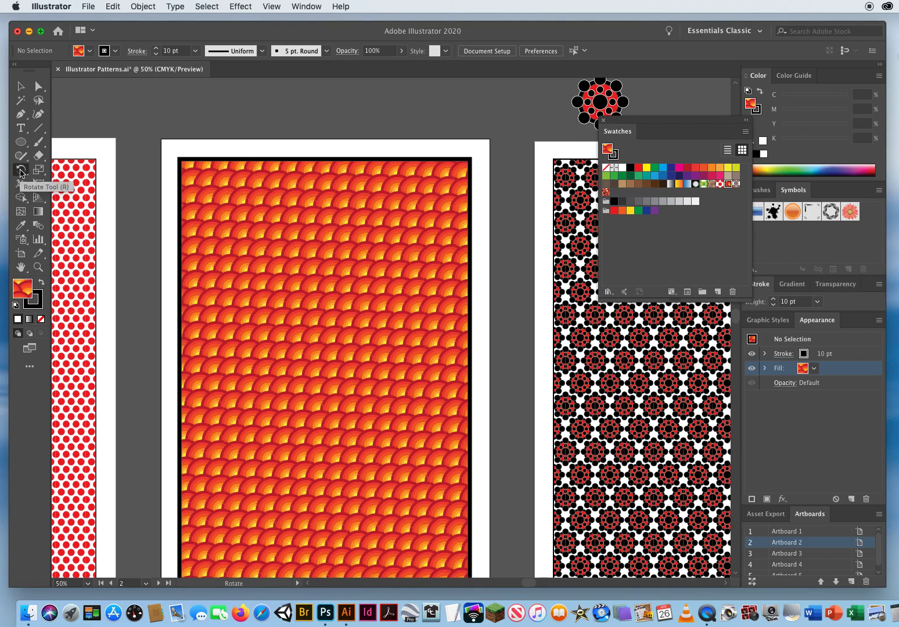
{"action": "double_click", "coordinate": [21, 170]}
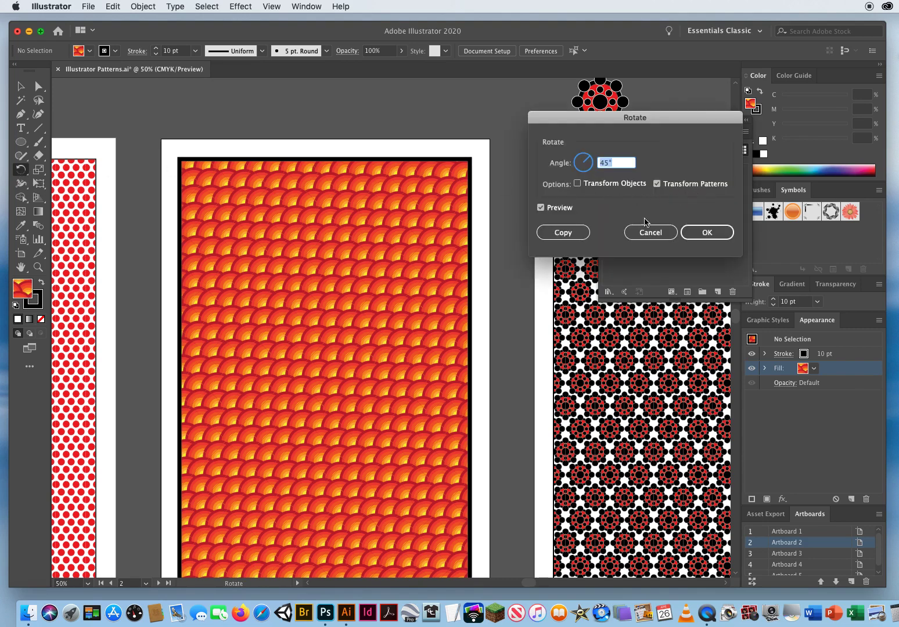
{"action": "left_click", "coordinate": [650, 233]}
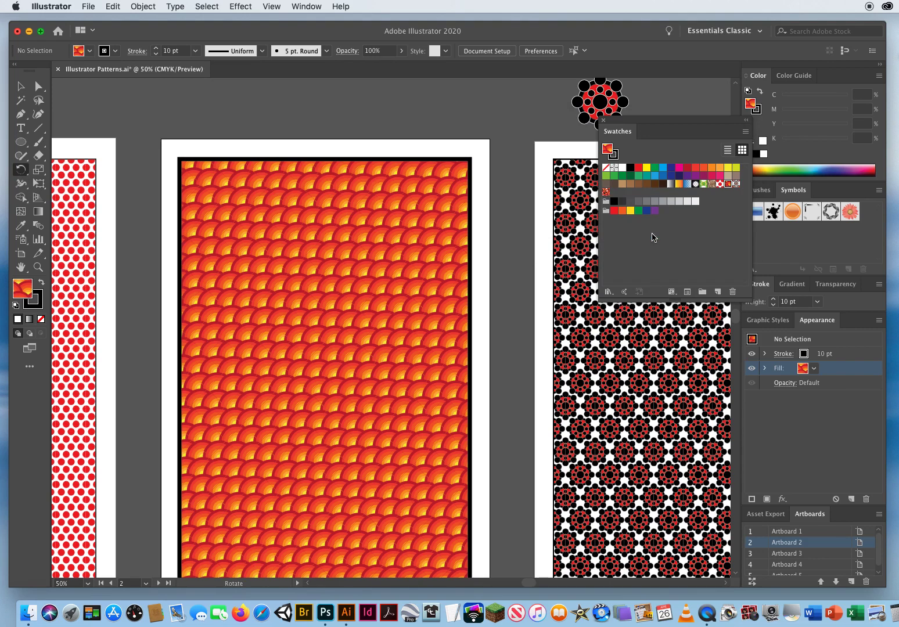
{"action": "double_click", "coordinate": [37, 171]}
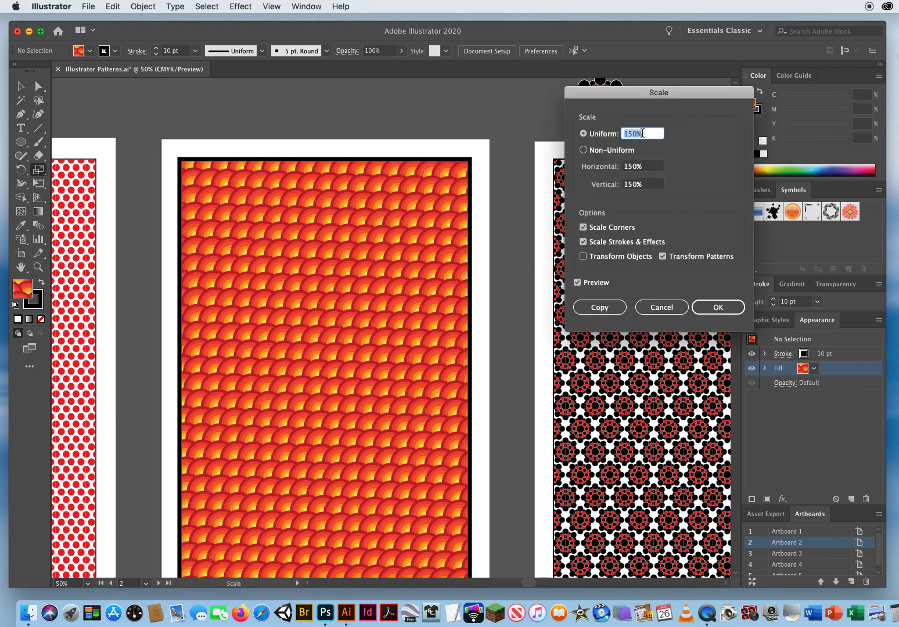
{"action": "left_click", "coordinate": [656, 311]}
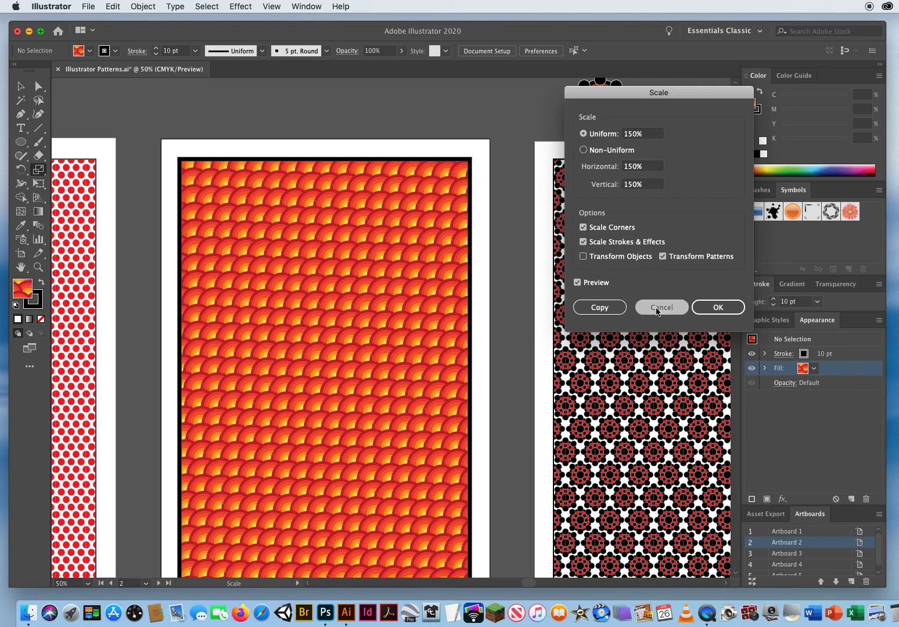
{"action": "key", "text": "v"}
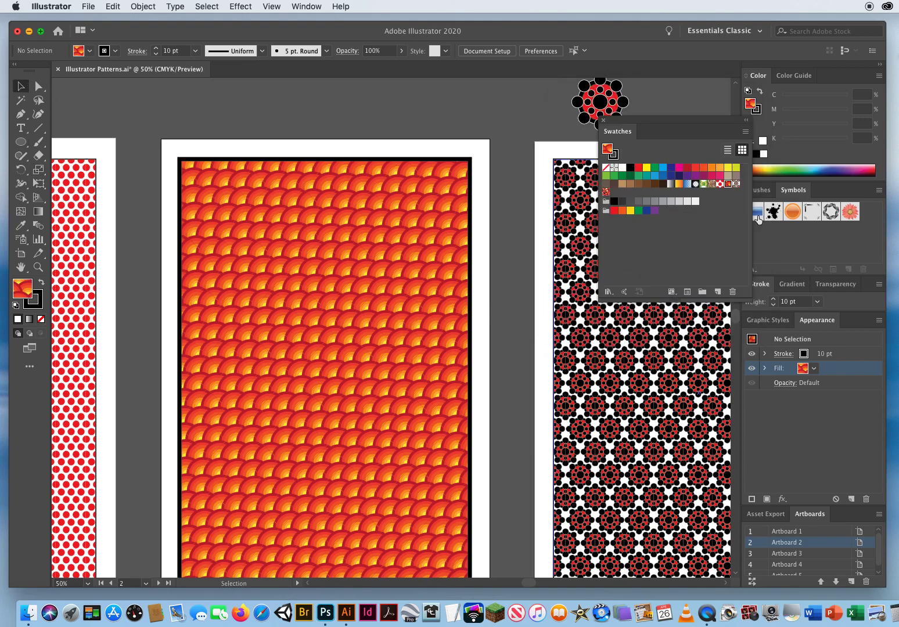
Edit the scallop pattern swatch, recolor its outer circle blue (C 85, M 50, Y 0, K 0), and save the pattern change.
{"action": "double_click", "coordinate": [727, 184]}
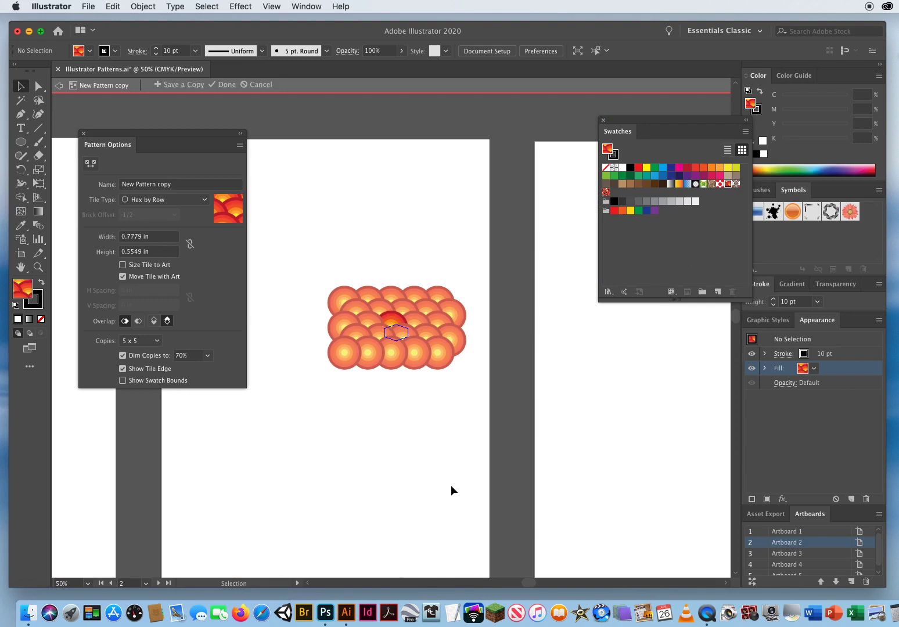
{"action": "left_click", "coordinate": [39, 267]}
{"action": "left_click_drag", "start_coordinate": [302, 266], "coordinate": [494, 406]}
{"action": "key", "text": "v"}
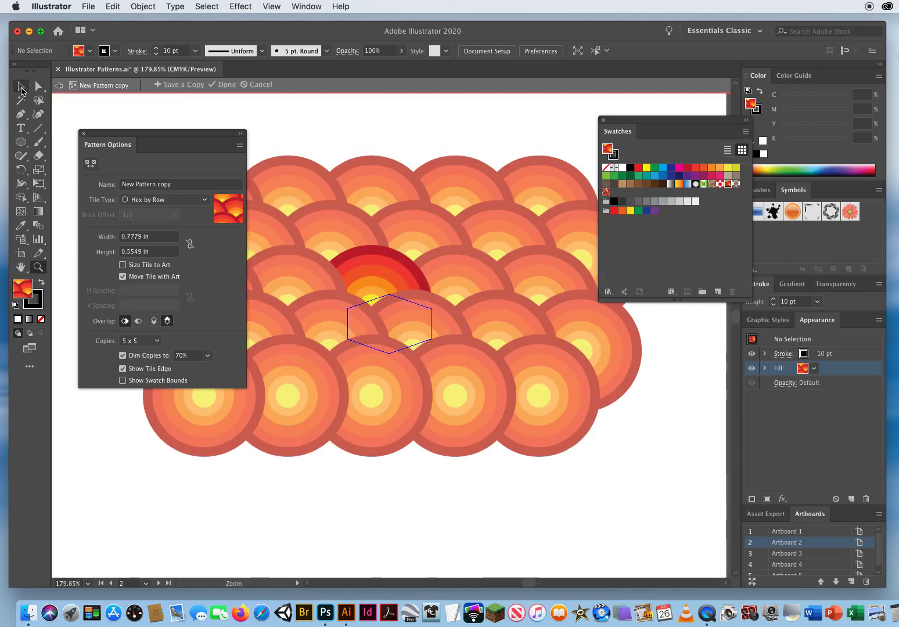
{"action": "left_click", "coordinate": [391, 255]}
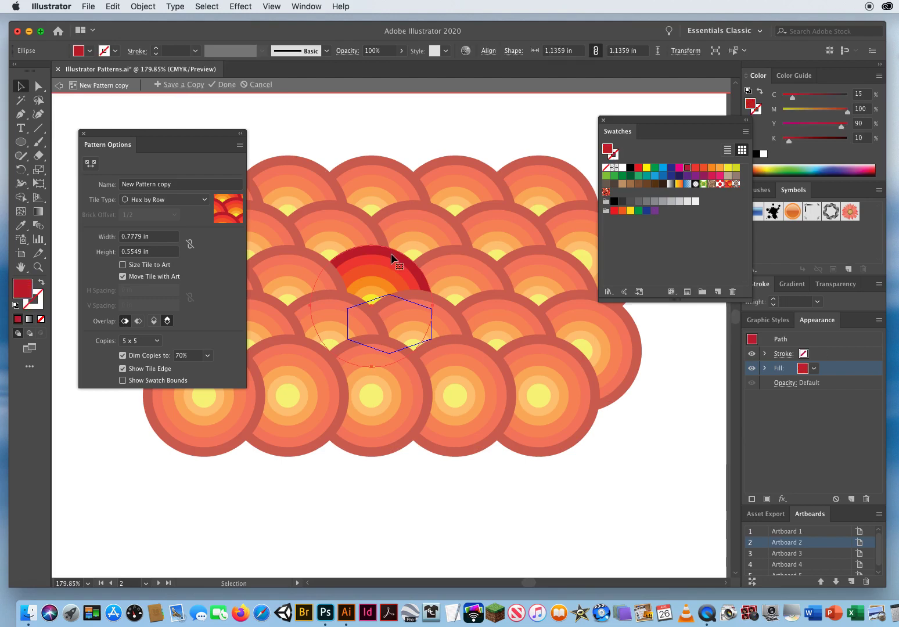
{"action": "left_click", "coordinate": [662, 177]}
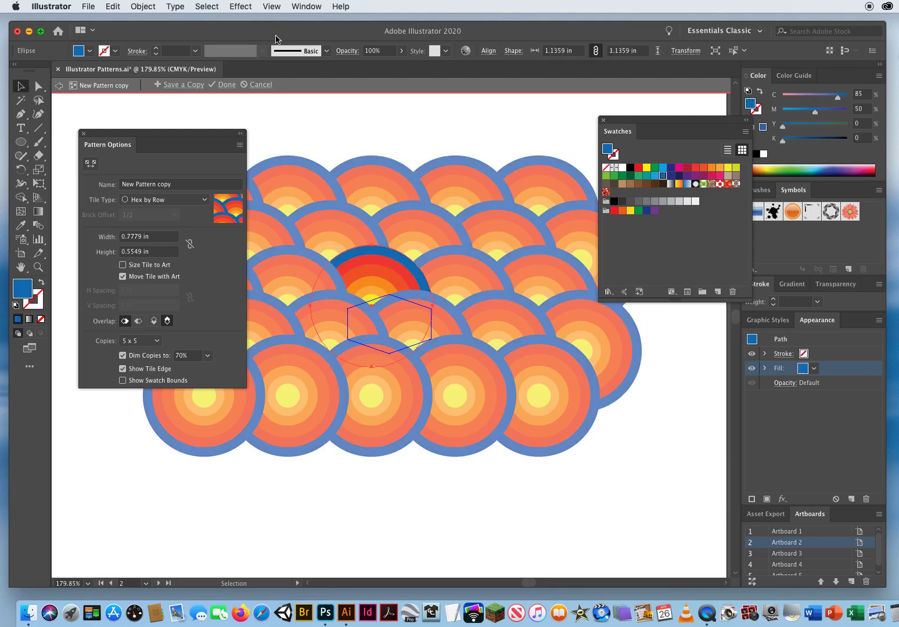
{"action": "left_click", "coordinate": [227, 85]}
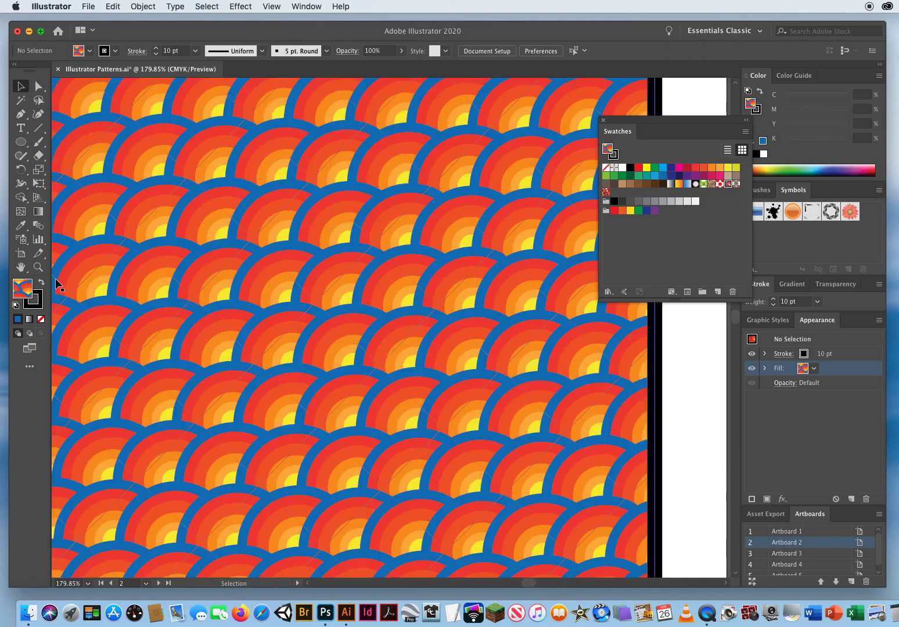
Examine the recolored scallop fill on Artboard 2 and compare the fills across all five artboards.
{"action": "left_click", "coordinate": [38, 267]}
{"action": "left_click", "coordinate": [358, 306], "text": "alt"}
{"action": "left_click", "coordinate": [358, 306], "text": "alt"}
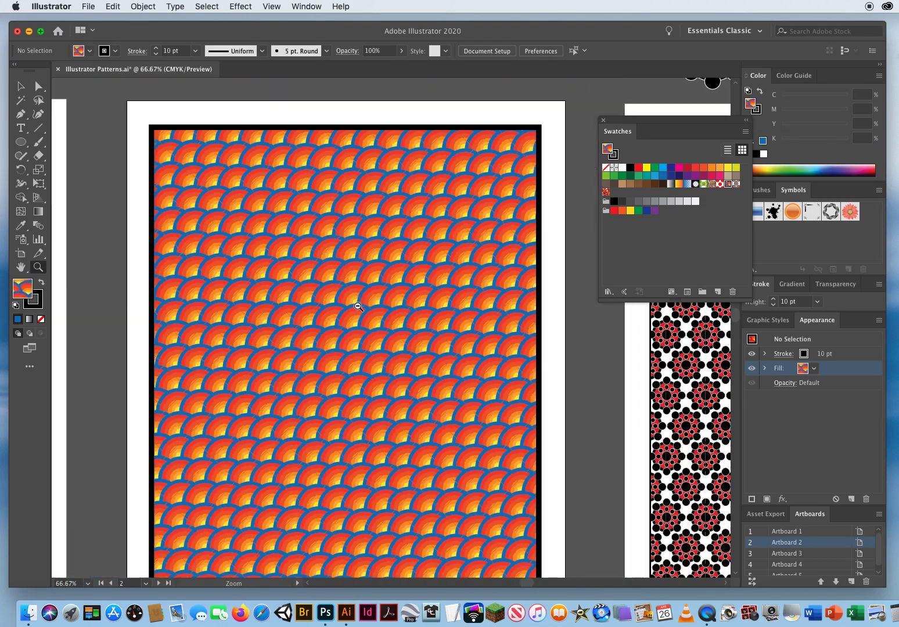
{"action": "left_click", "coordinate": [366, 314], "text": "alt"}
{"action": "left_click", "coordinate": [381, 323], "text": "alt"}
{"action": "left_click", "coordinate": [381, 323], "text": "alt"}
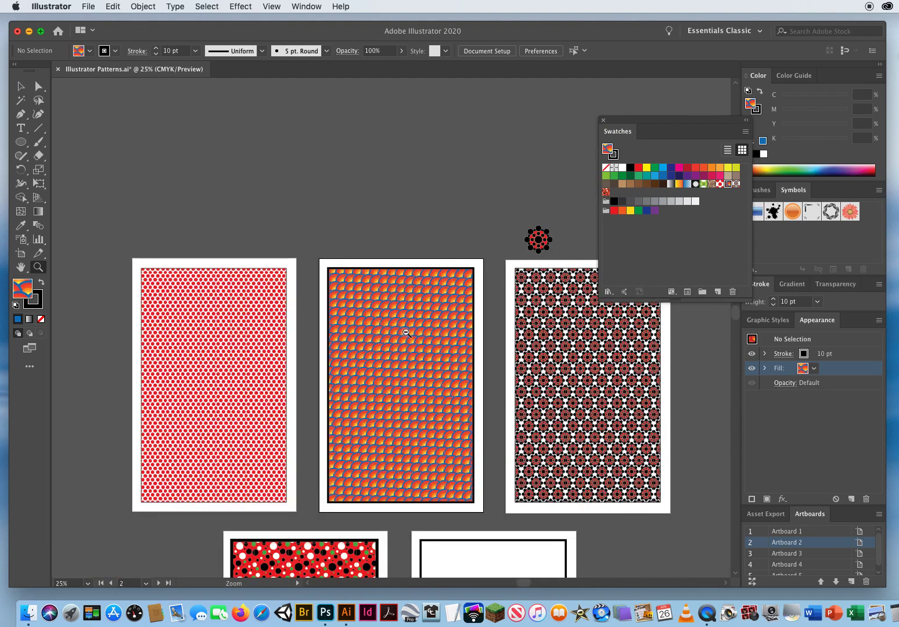
{"action": "scroll", "coordinate": [215, 164], "scroll_direction": "down", "scroll_amount": 5}
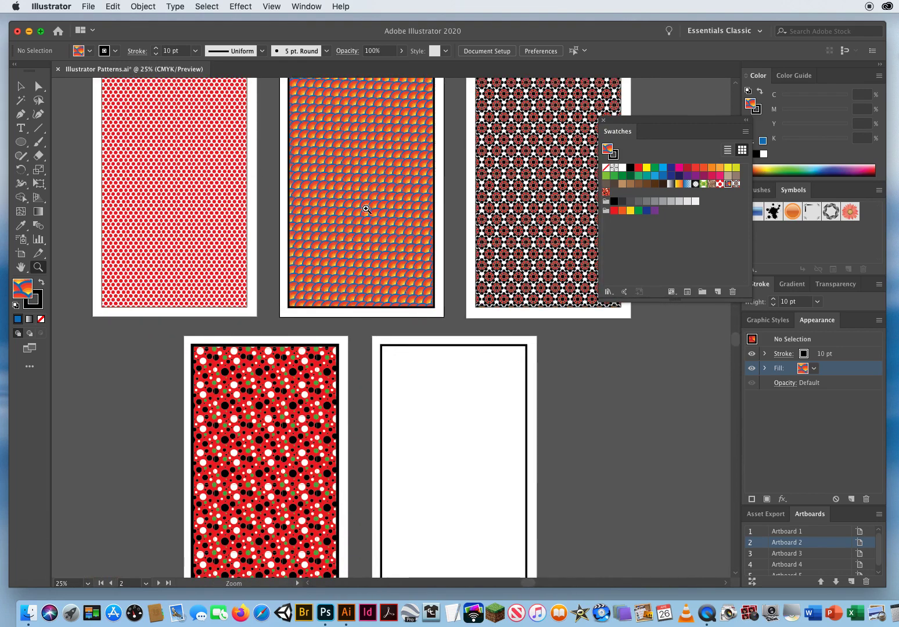
{"action": "key", "text": "v"}
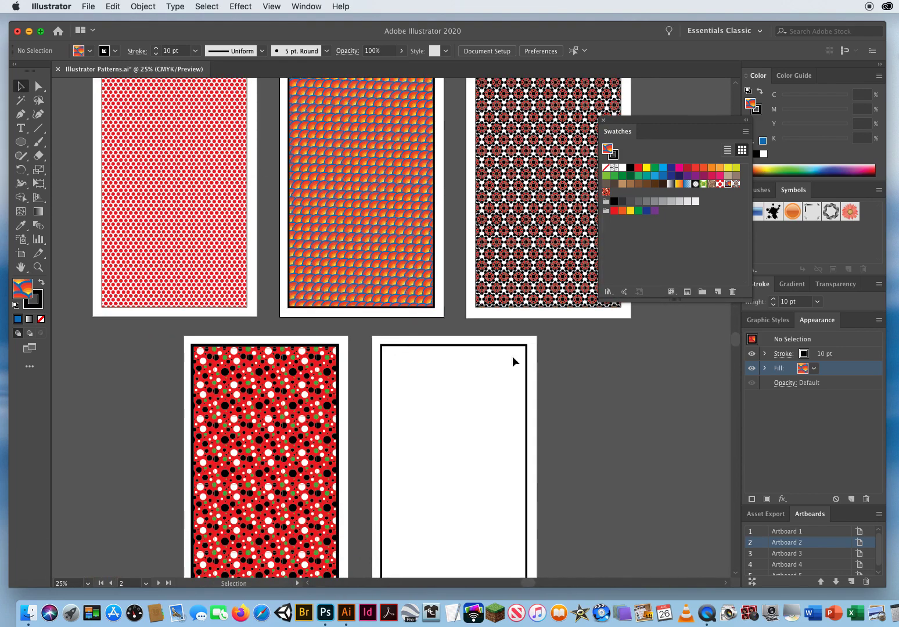
{"action": "scroll", "coordinate": [440, 400], "scroll_direction": "up", "scroll_amount": 5}
{"action": "left_click_drag", "start_coordinate": [440, 400], "coordinate": [411, 332]}
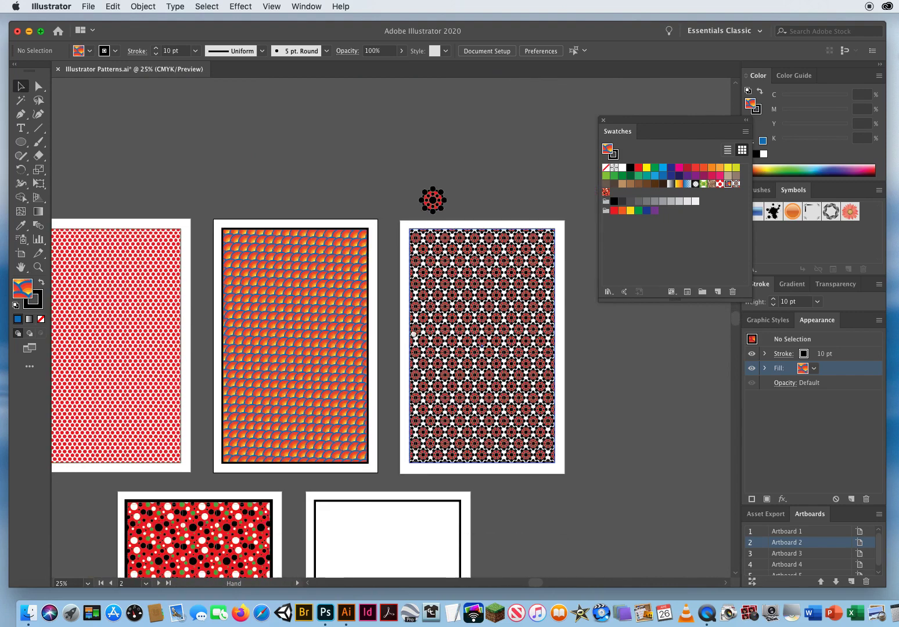
{"action": "left_click_drag", "start_coordinate": [340, 414], "coordinate": [436, 199]}
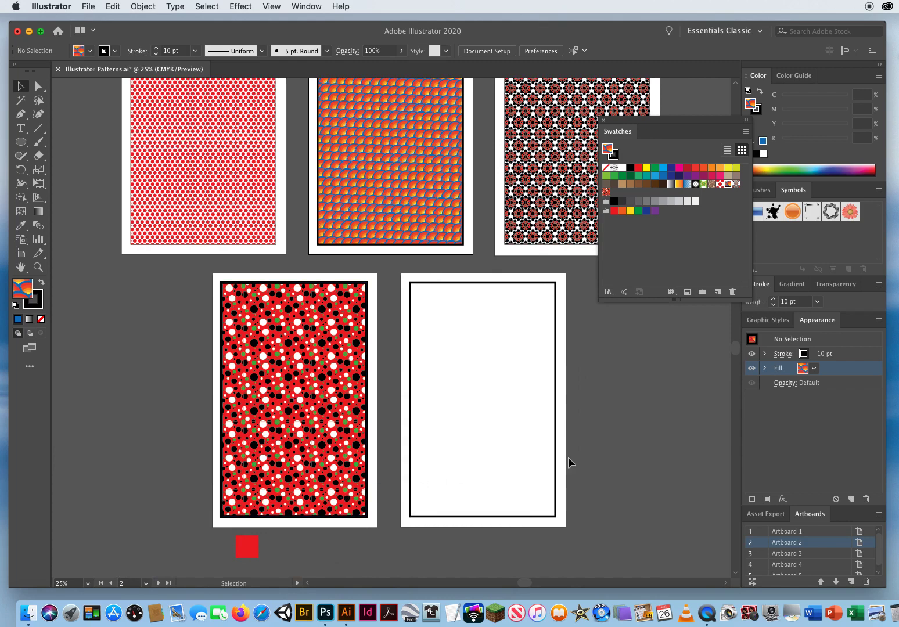
{"action": "left_click_drag", "start_coordinate": [477, 334], "coordinate": [459, 459]}
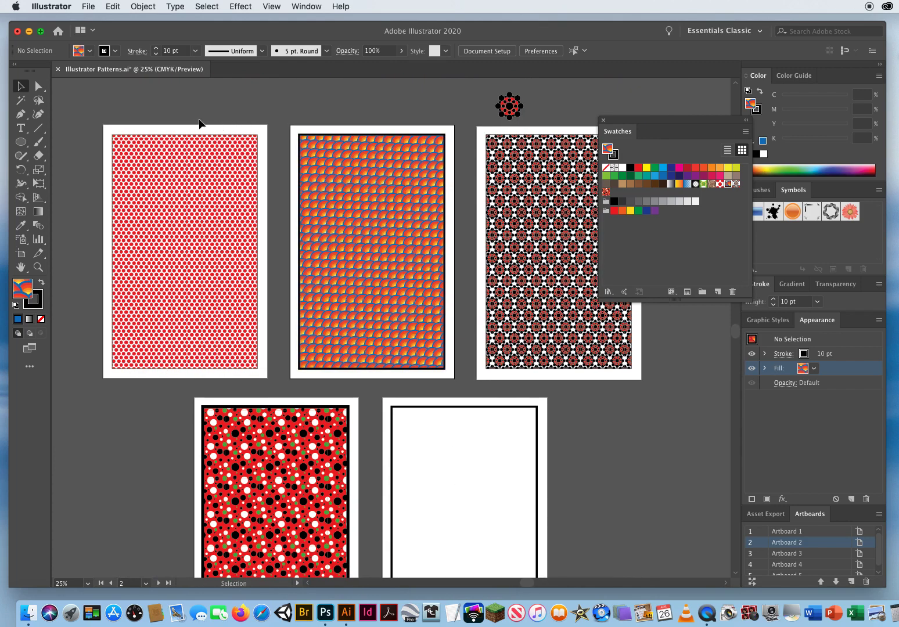
Point out the patterned rectangles, the flower motif and the loose red square by selecting them, and clear the selection.
{"action": "left_click_drag", "start_coordinate": [200, 124], "coordinate": [512, 169]}
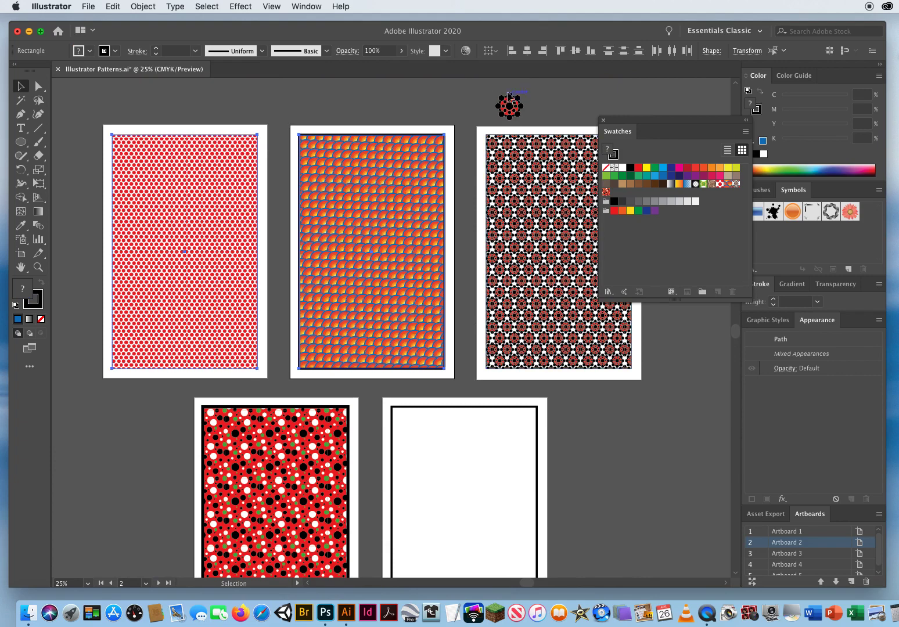
{"action": "left_click", "coordinate": [523, 116]}
{"action": "left_click_drag", "start_coordinate": [428, 304], "coordinate": [441, 71]}
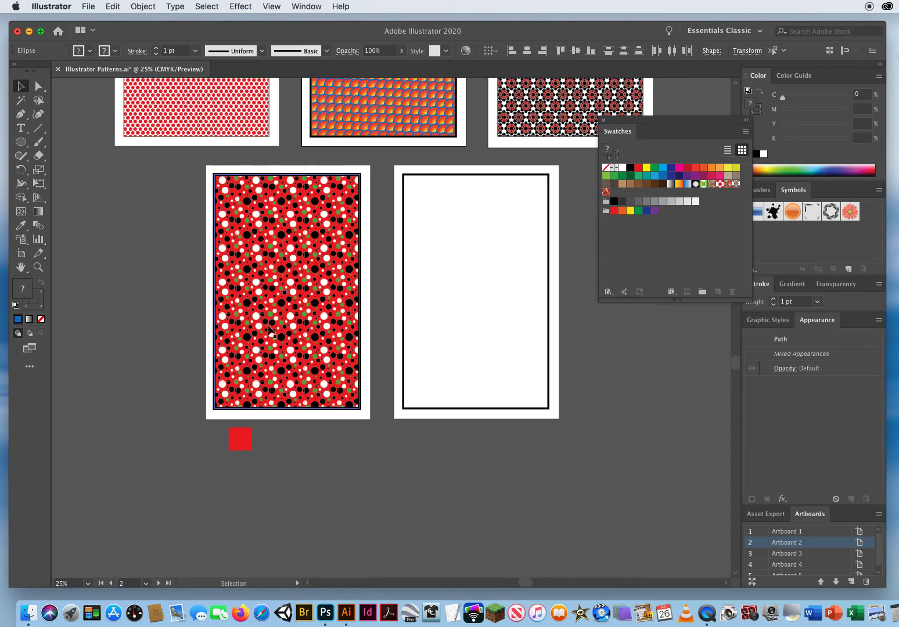
{"action": "left_click", "coordinate": [240, 440]}
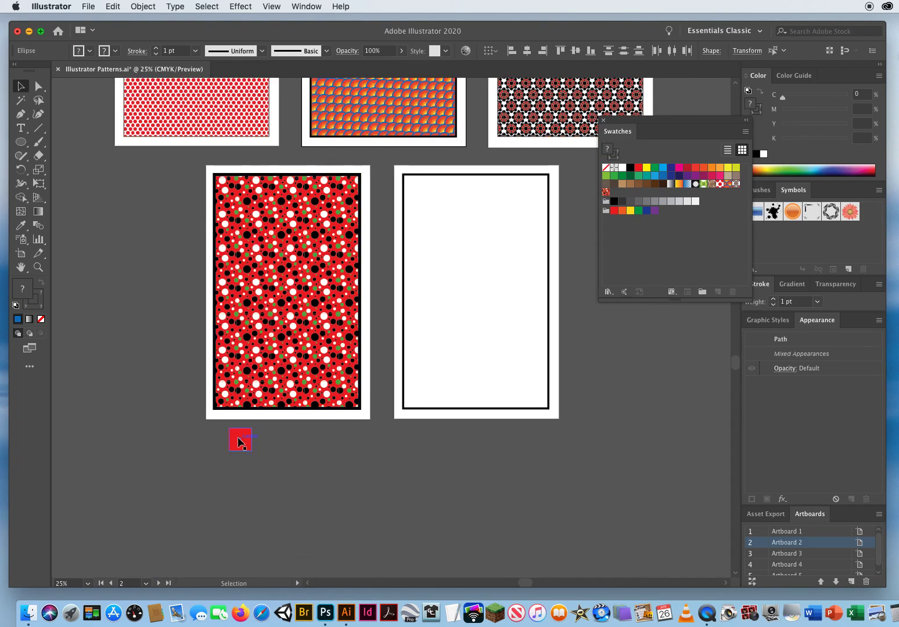
{"action": "left_click", "coordinate": [312, 489]}
Move the Swatches panel into the empty area beside the blank framed artboard so it uncovers the flower-patterned artboard.
{"action": "left_click_drag", "start_coordinate": [396, 312], "coordinate": [369, 443]}
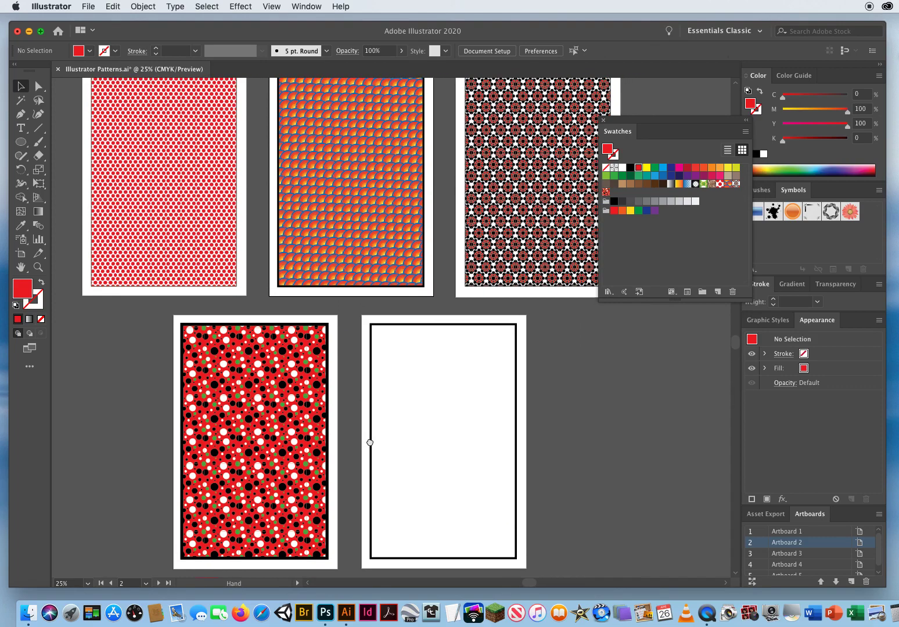
{"action": "left_click_drag", "start_coordinate": [409, 375], "coordinate": [420, 400]}
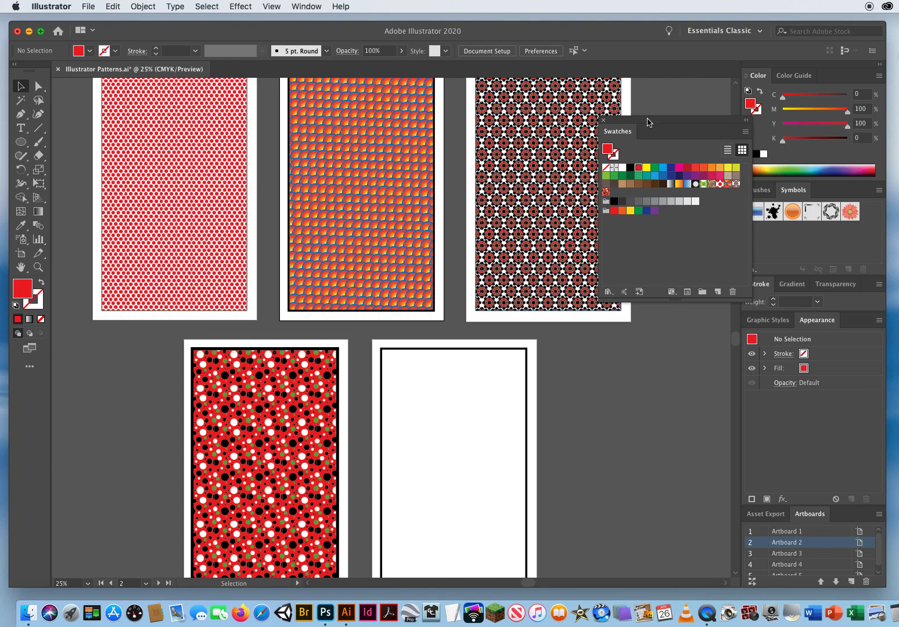
{"action": "left_click_drag", "start_coordinate": [647, 123], "coordinate": [602, 348]}
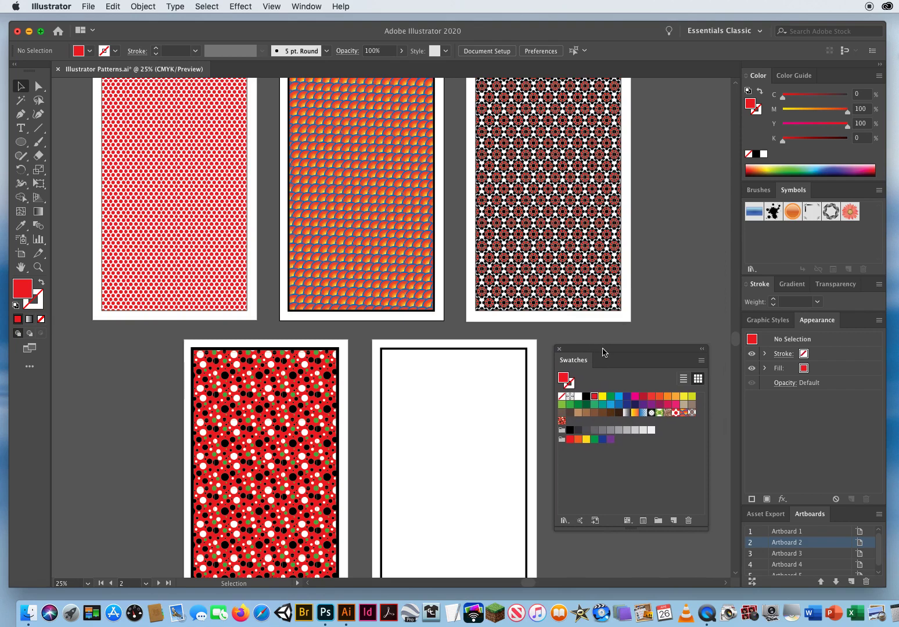